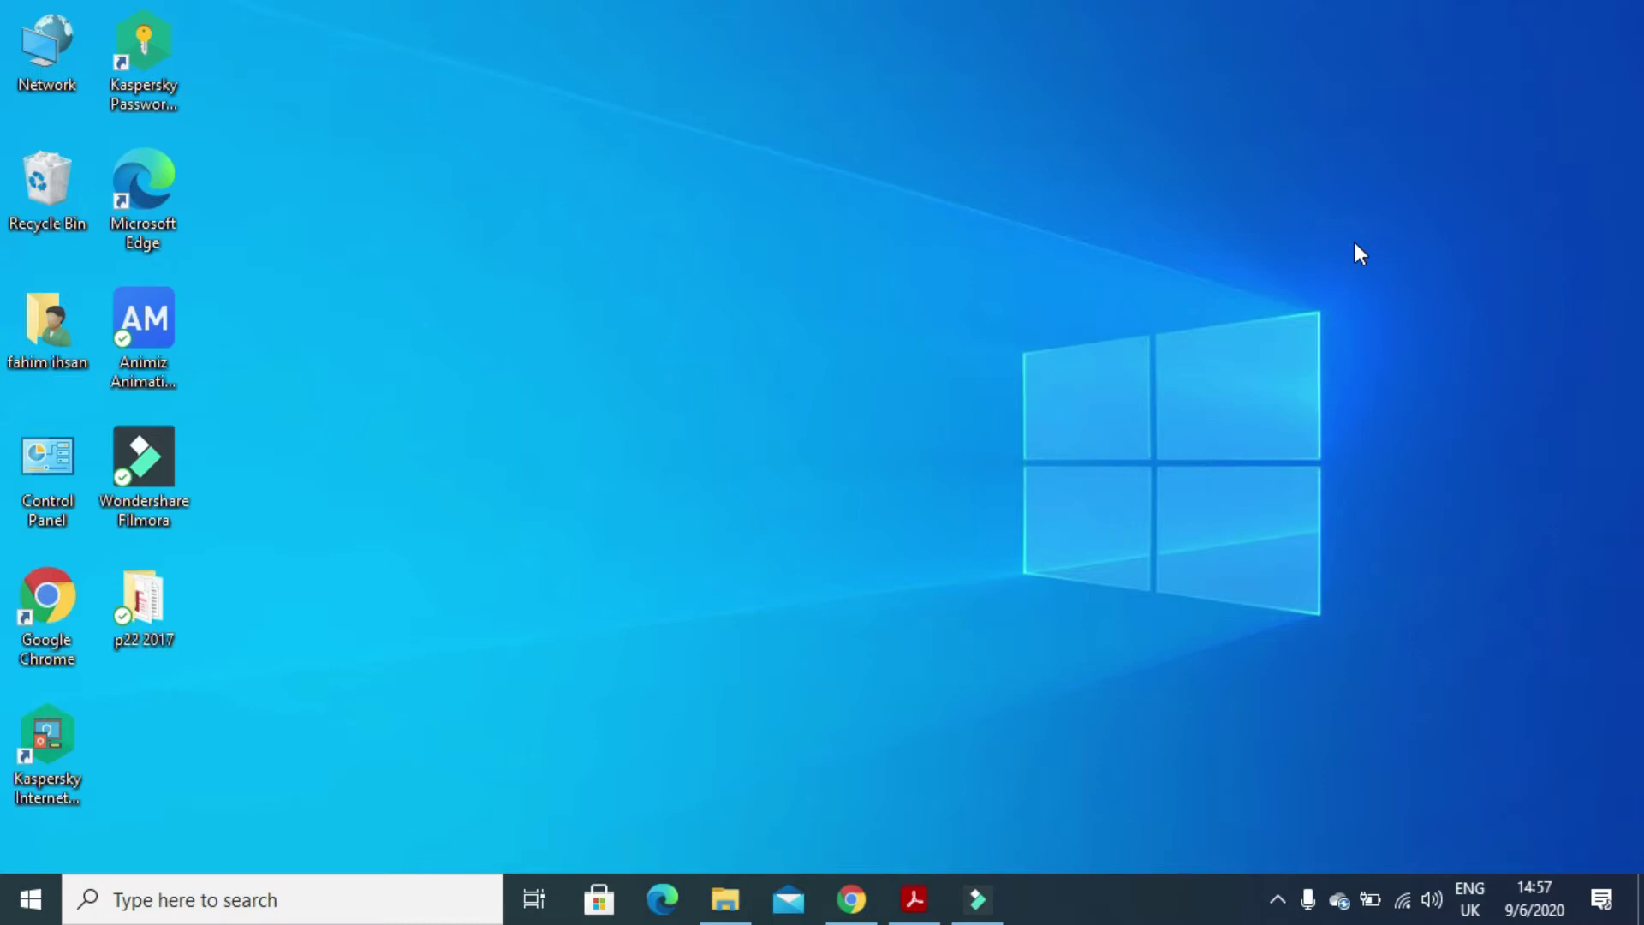
# - Mark Task 5's layout, title-and-bullets and 7-slide presentation requirements on page 10 of the exam paper
pyautogui.click(913, 899)
pyautogui.scroll(-10, 970, 700)
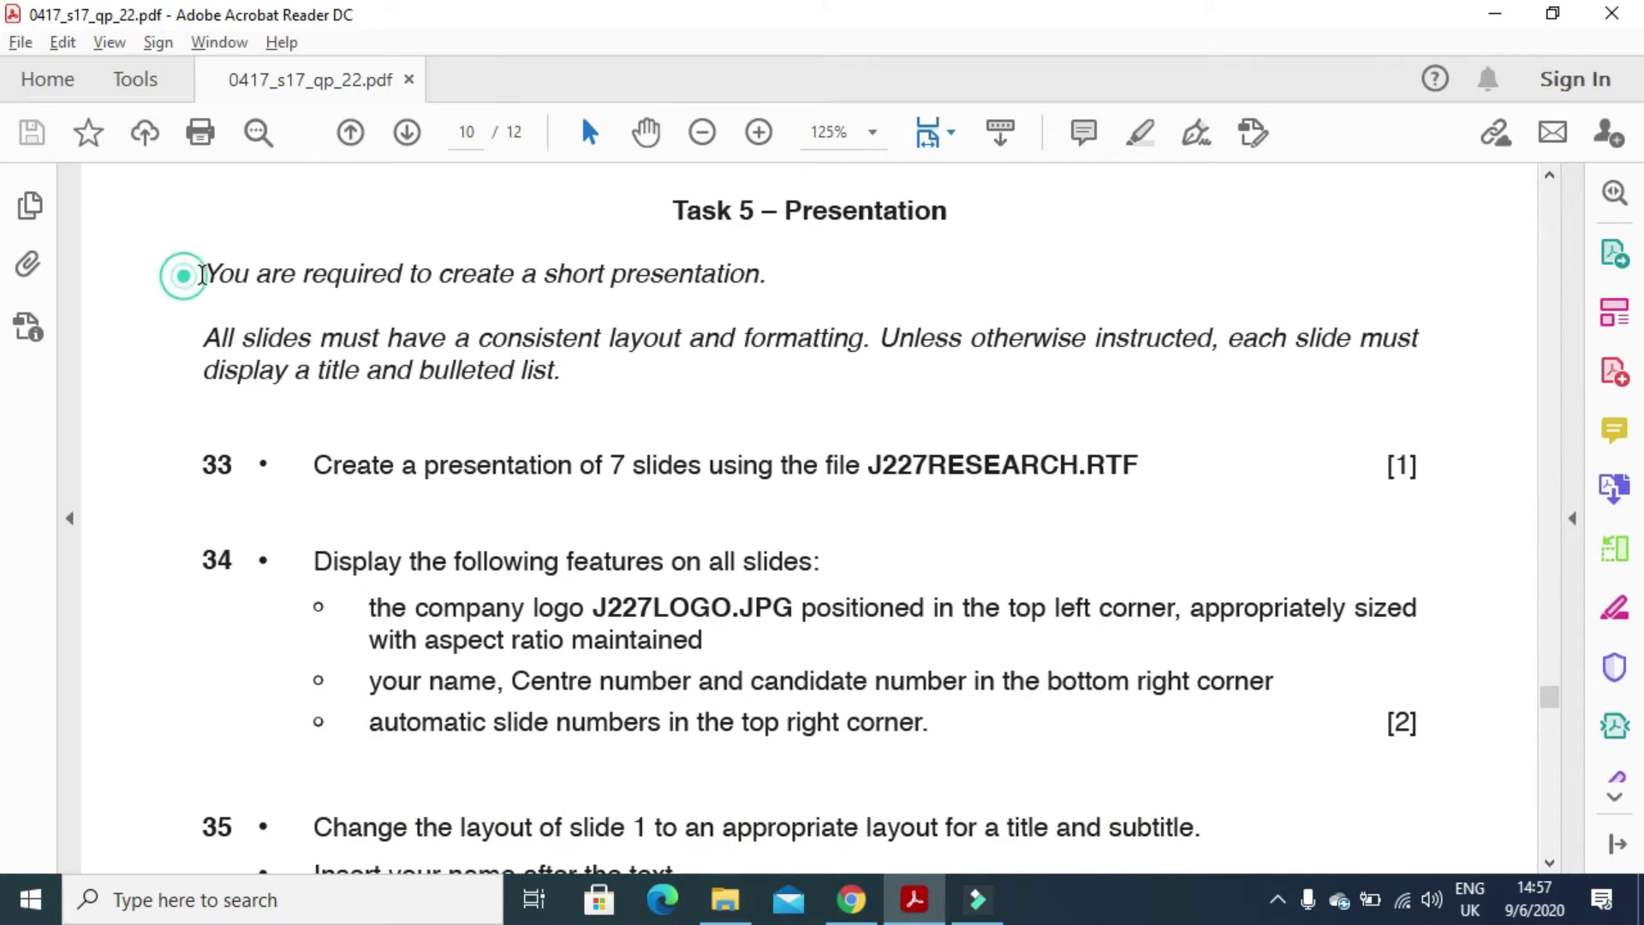
pyautogui.moveTo(203, 272); pyautogui.dragTo(757, 287)
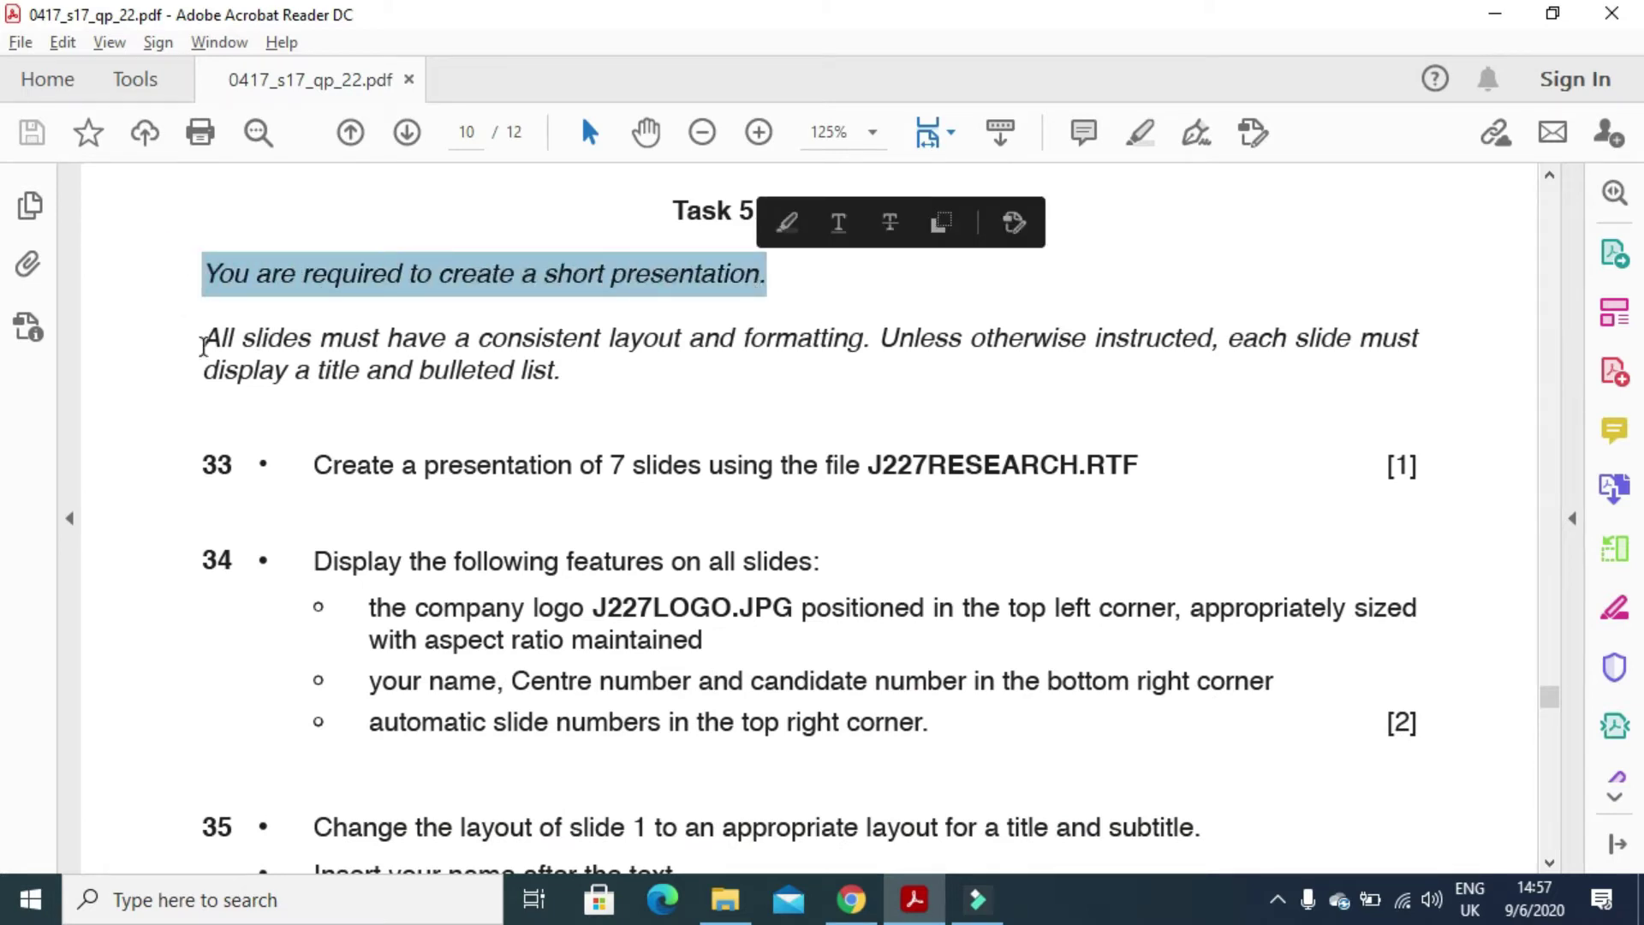
pyautogui.moveTo(176, 342); pyautogui.dragTo(1418, 360)
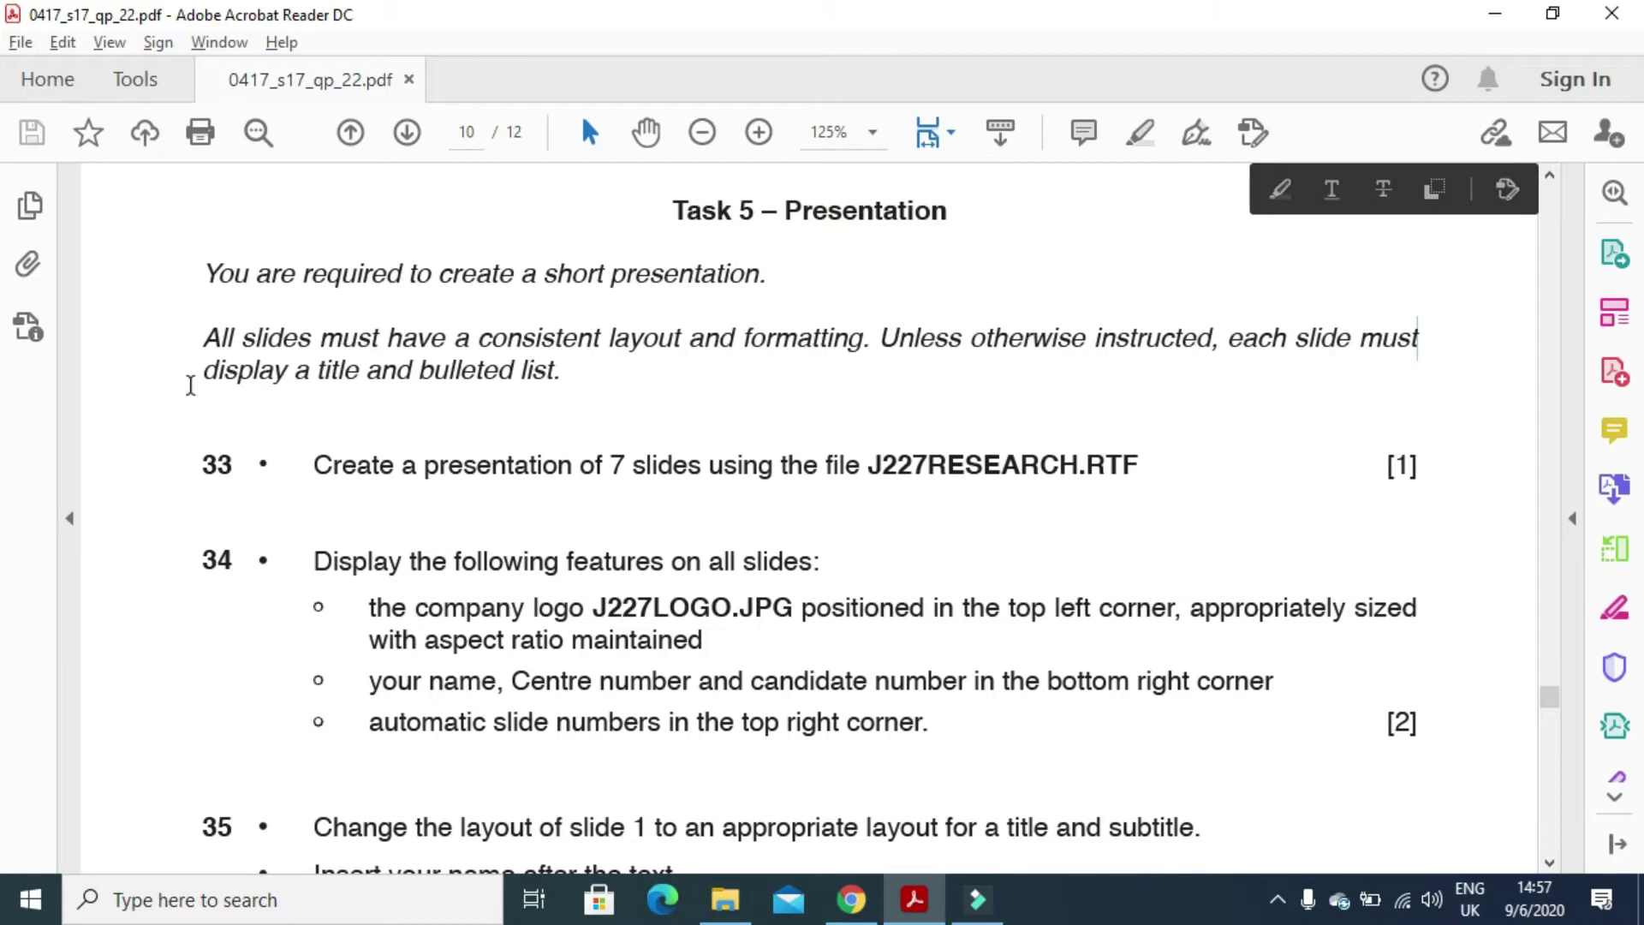
pyautogui.moveTo(188, 382); pyautogui.dragTo(542, 395)
pyautogui.moveTo(314, 467); pyautogui.dragTo(1079, 478)
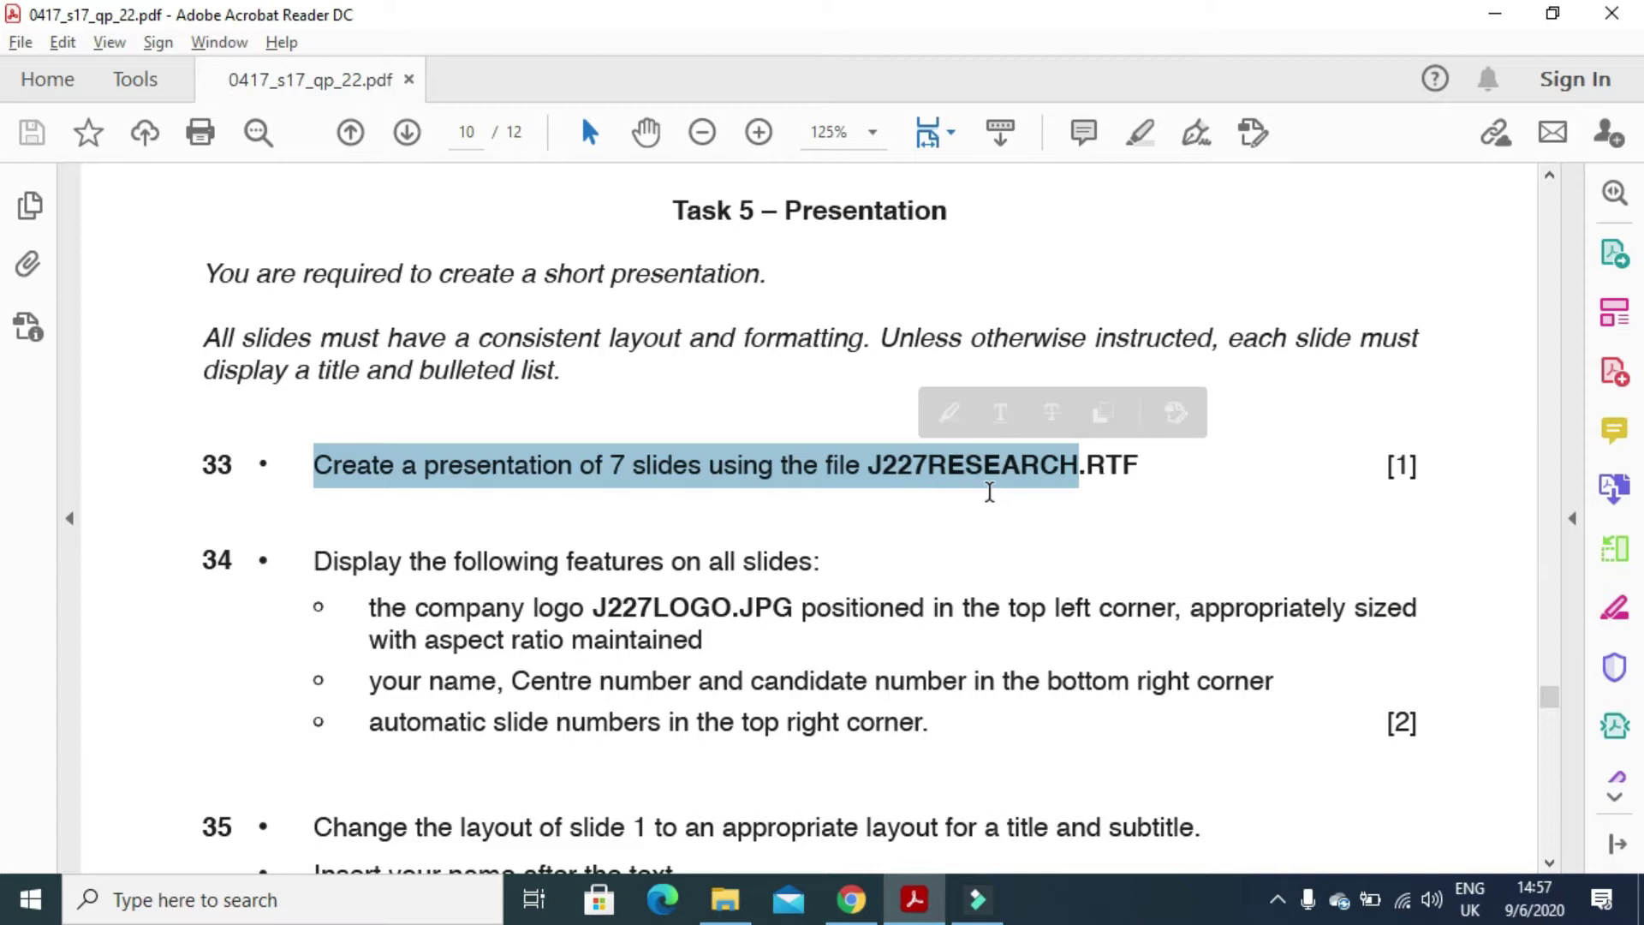
# - Launch PowerPoint 2016 through a Windows search for 'PRE'
pyautogui.click(393, 894)
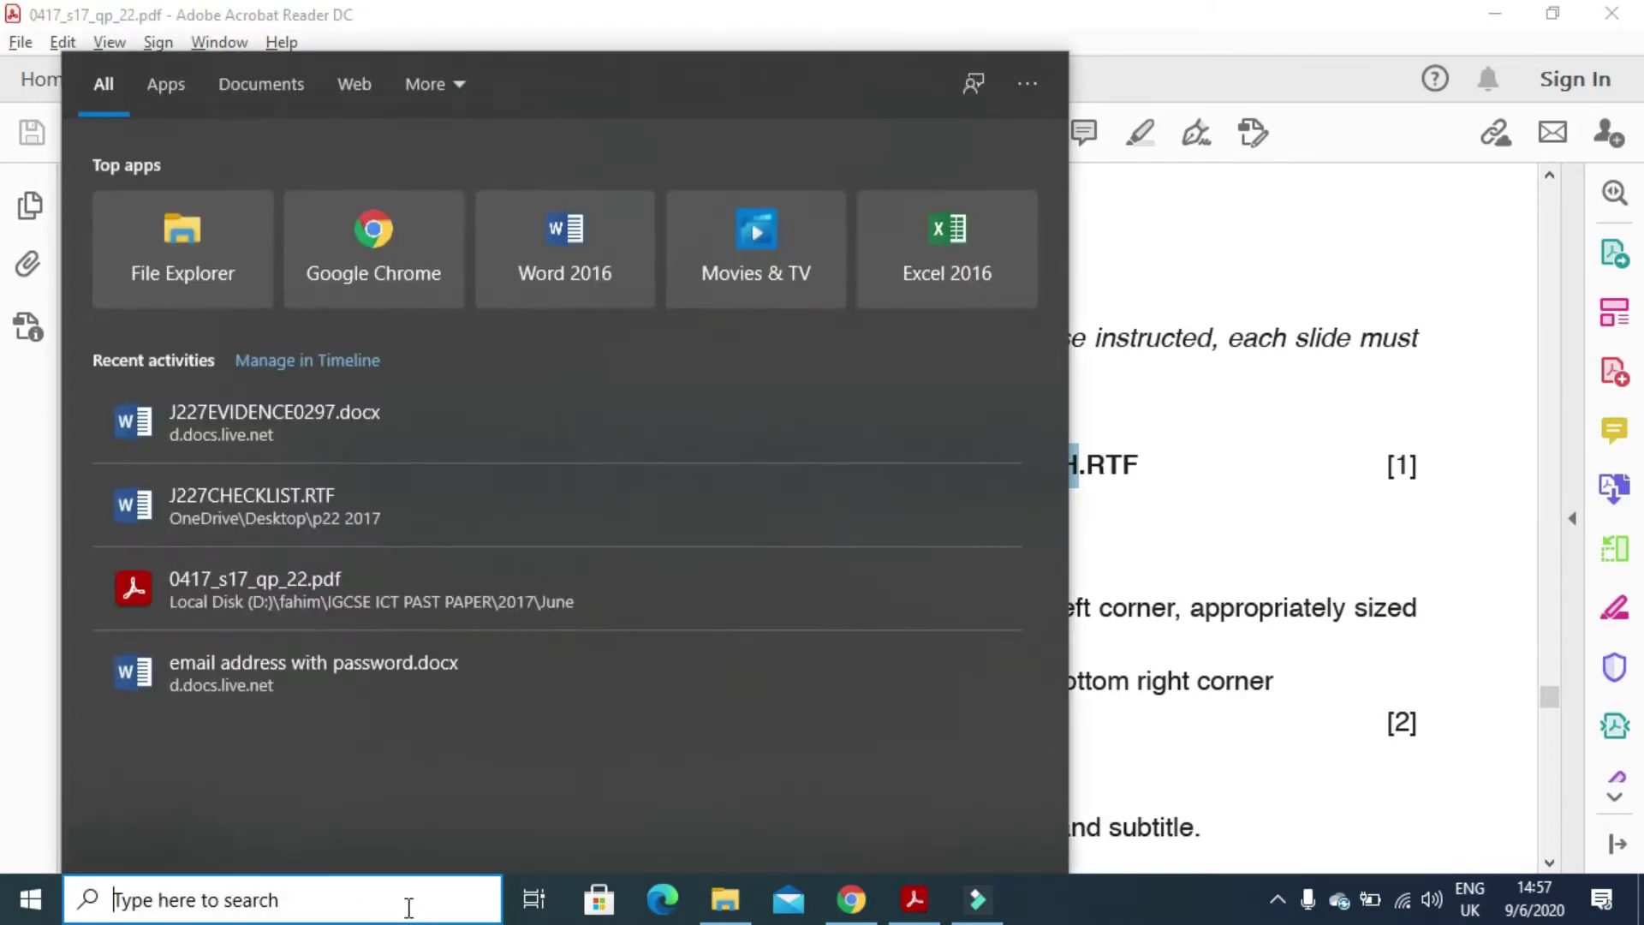
pyautogui.write('PRE')
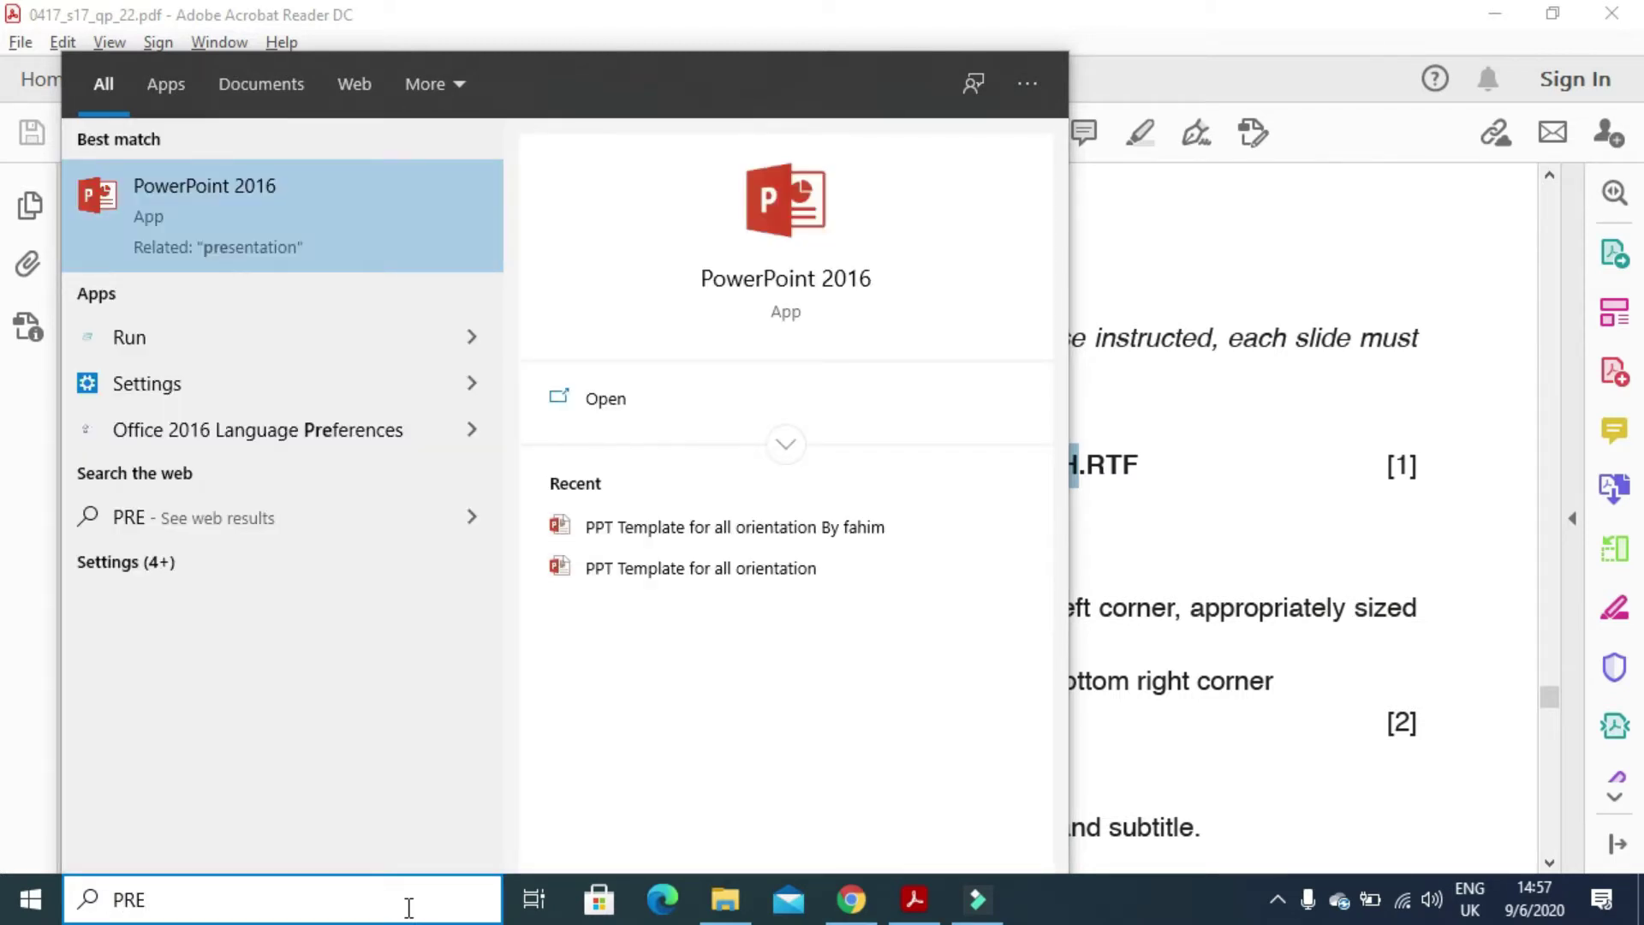
pyautogui.press('Escape')
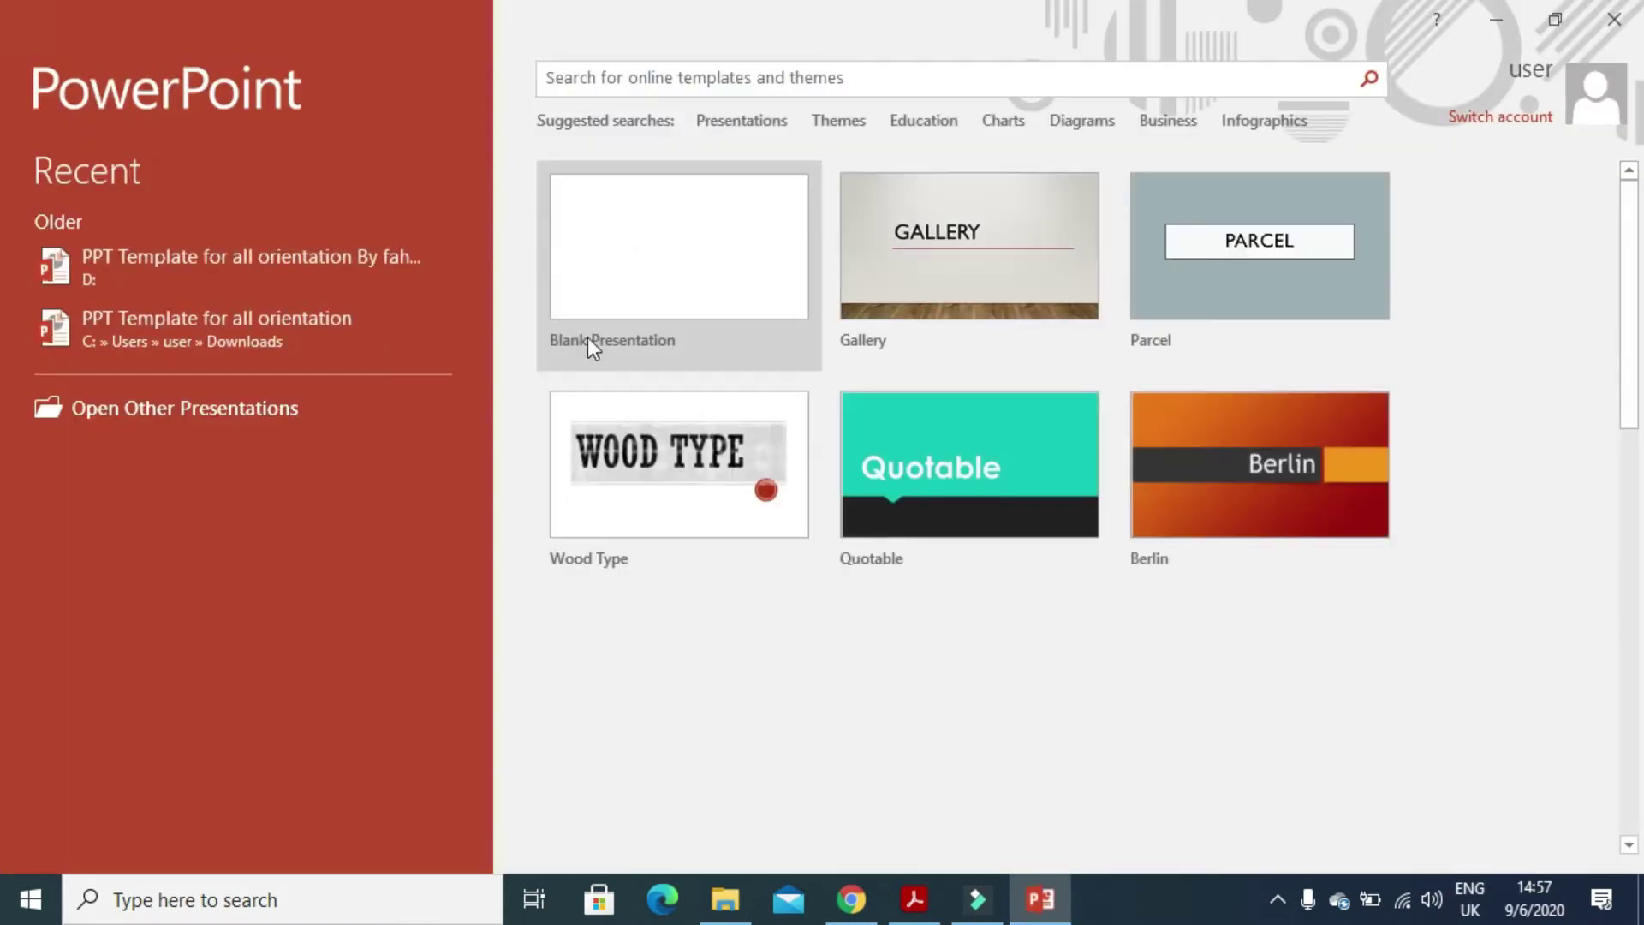
# - Open J227RESEARCH.RTF from Desktop\p22 2017, with All Files shown, as a presentation
pyautogui.click(639, 243)
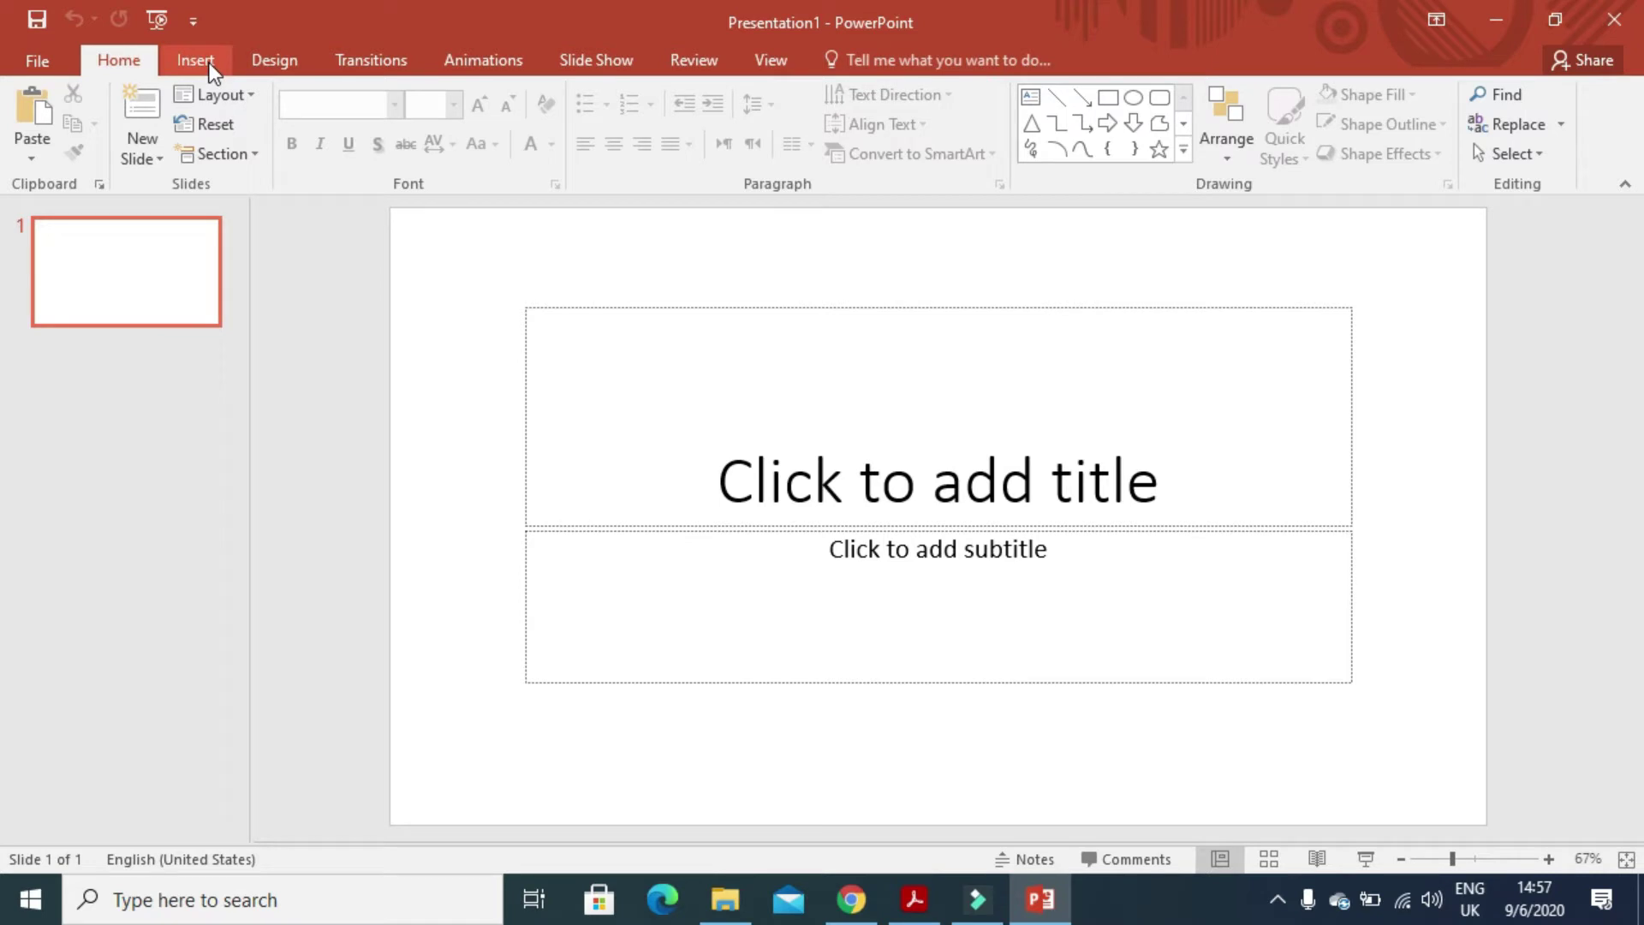
pyautogui.click(27, 54)
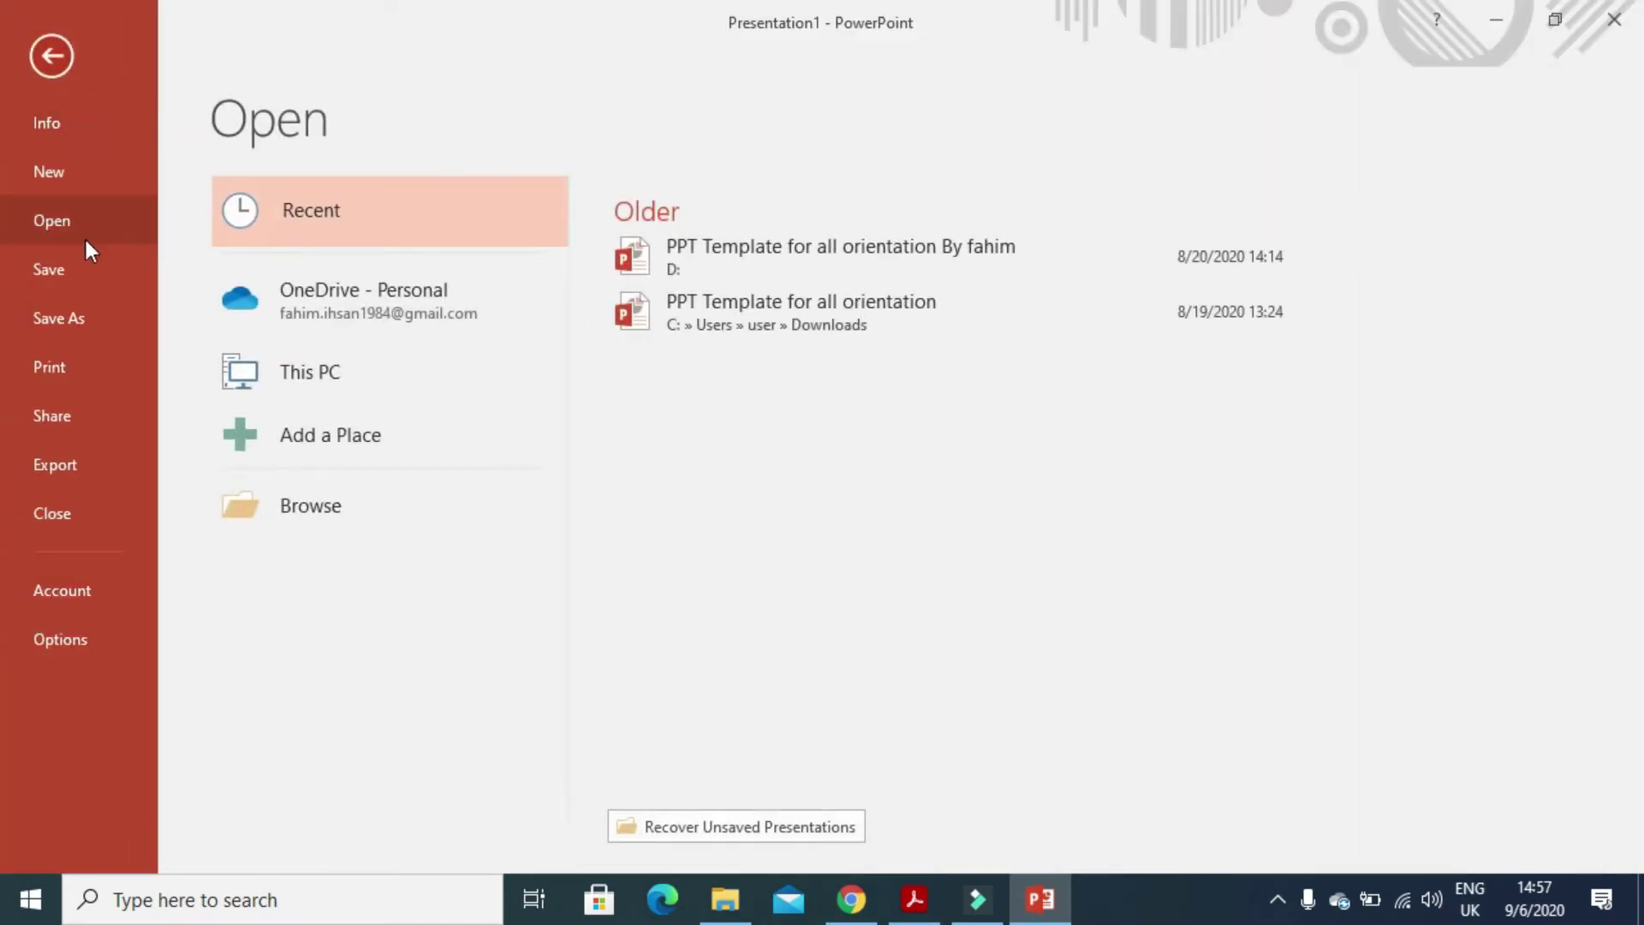
pyautogui.click(269, 511)
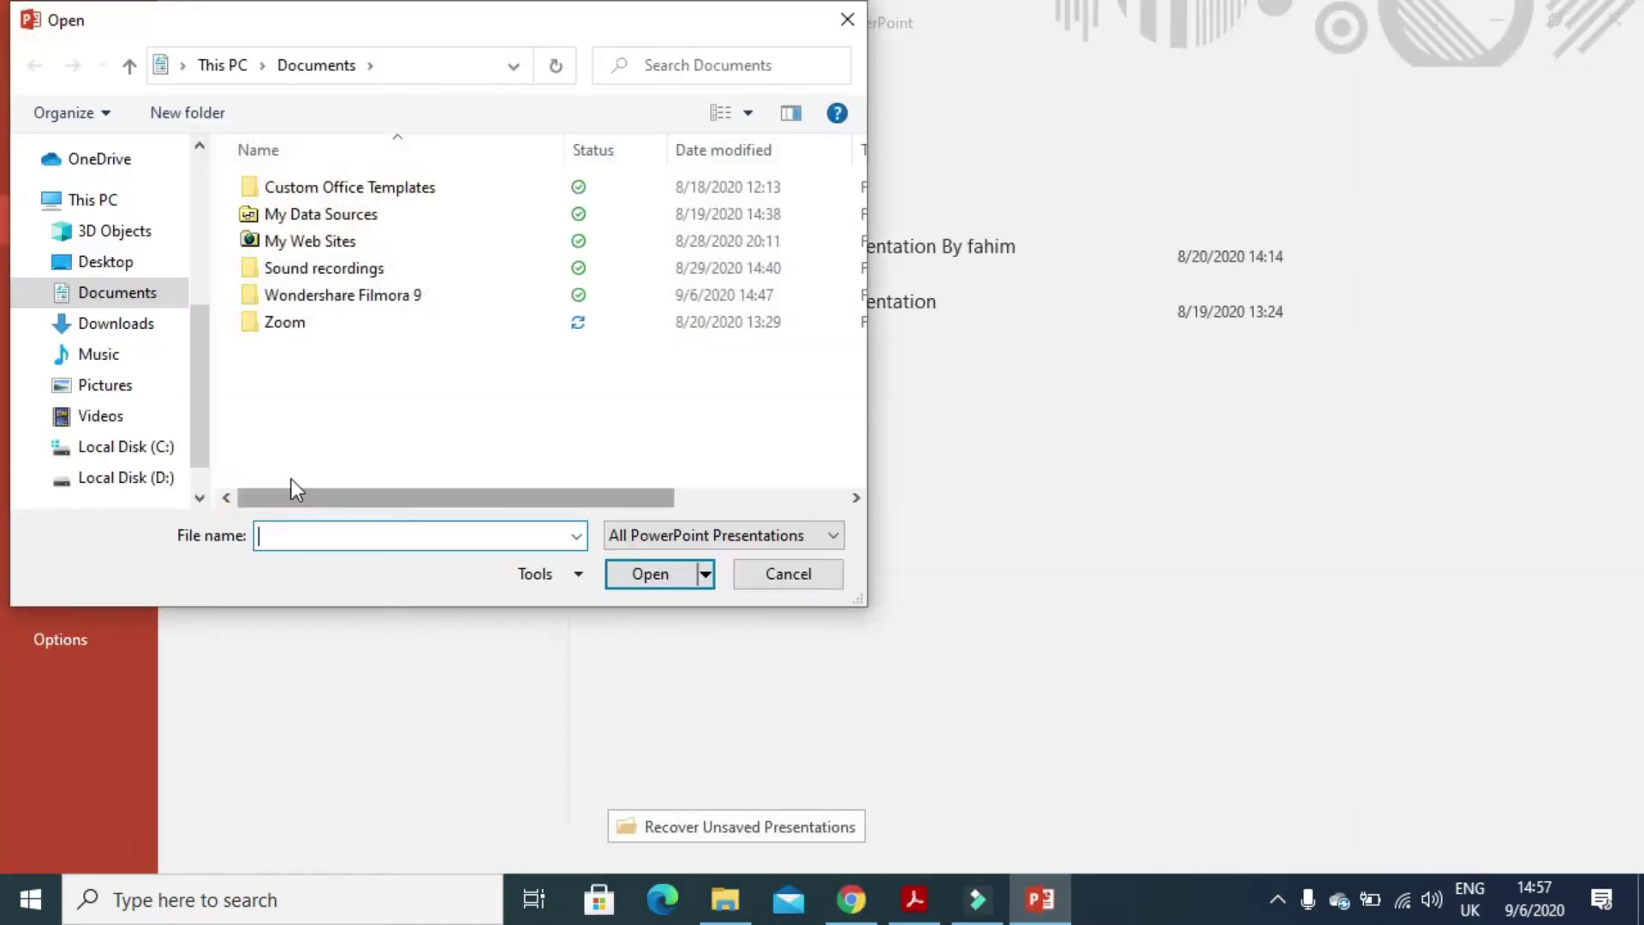
pyautogui.click(103, 273)
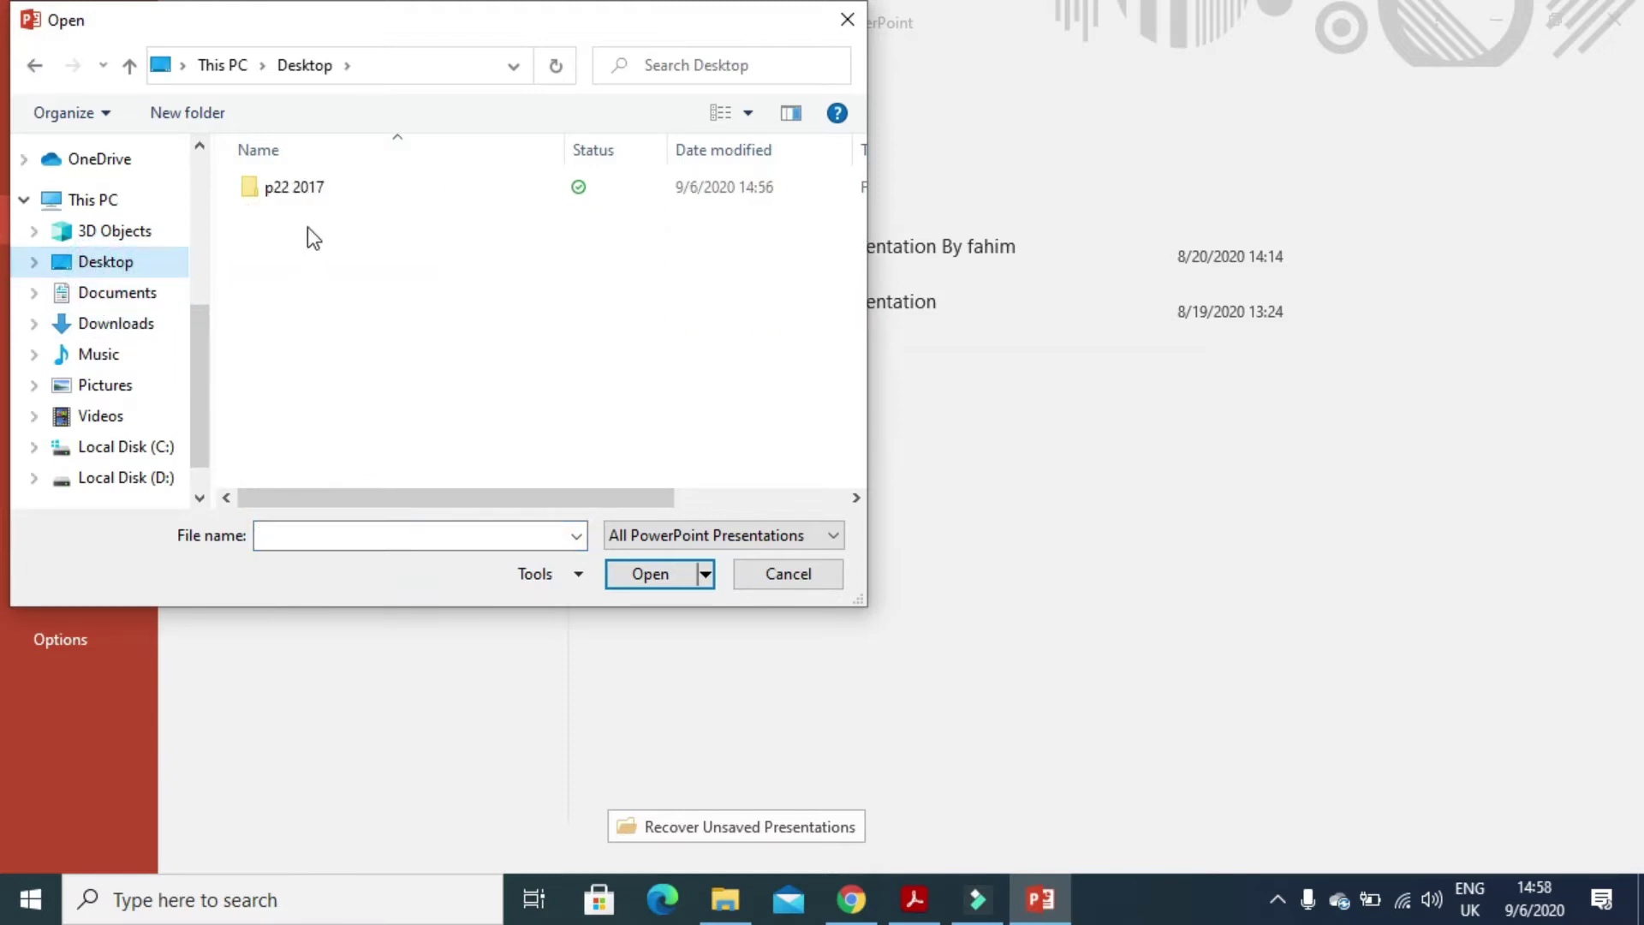
pyautogui.doubleClick(294, 189)
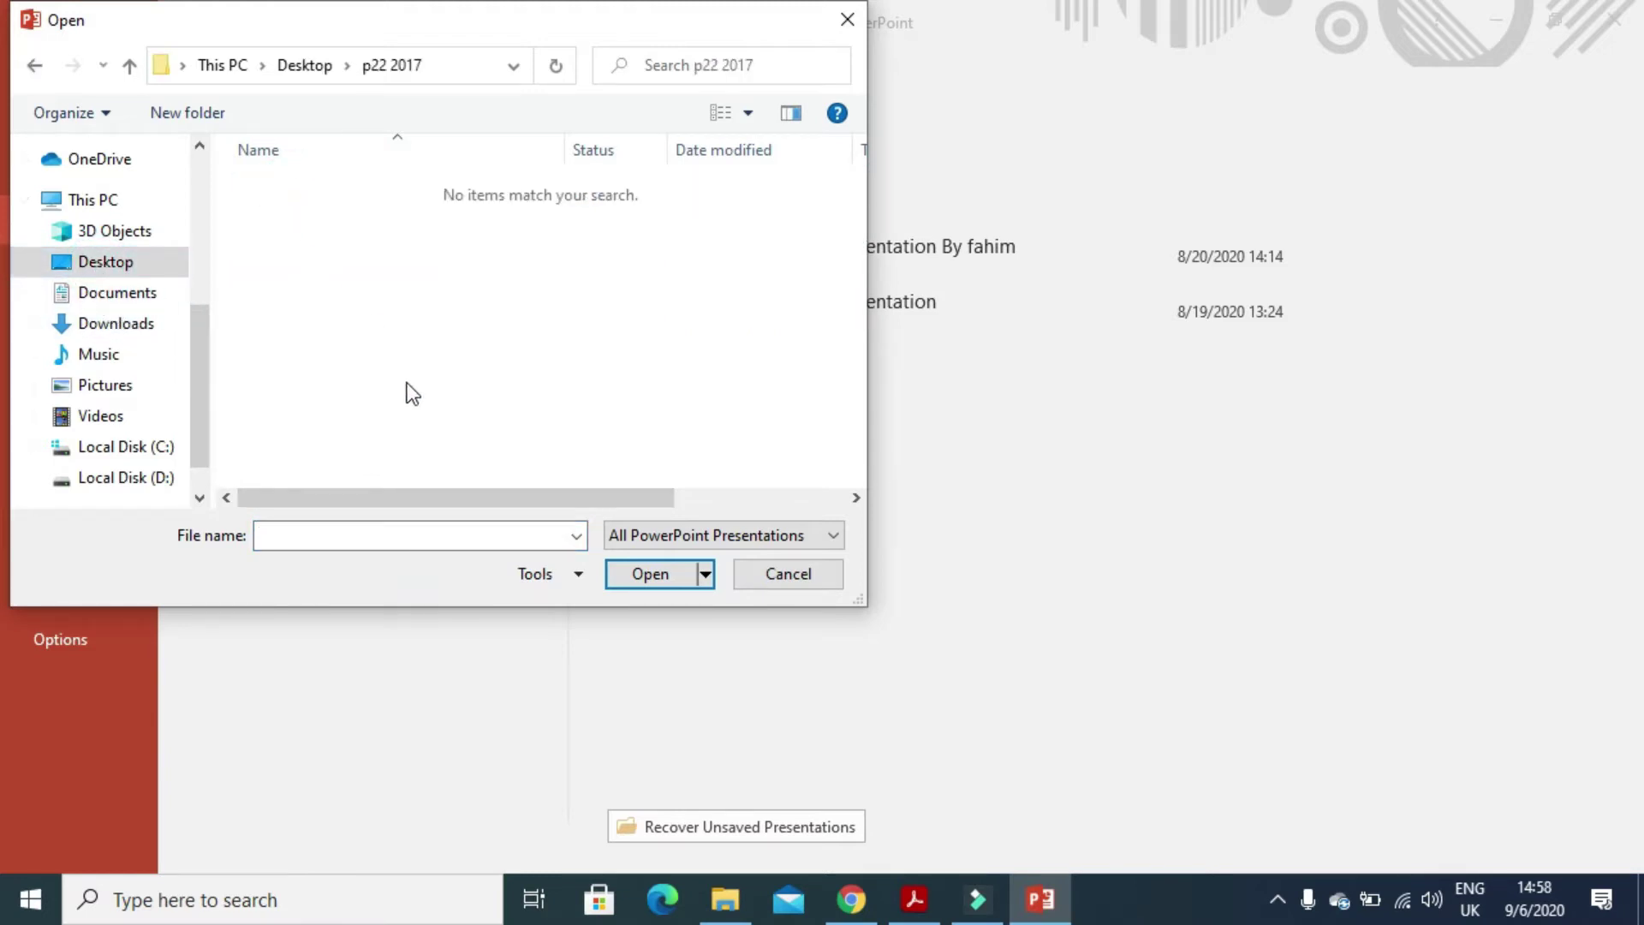
pyautogui.click(707, 539)
pyautogui.click(680, 557)
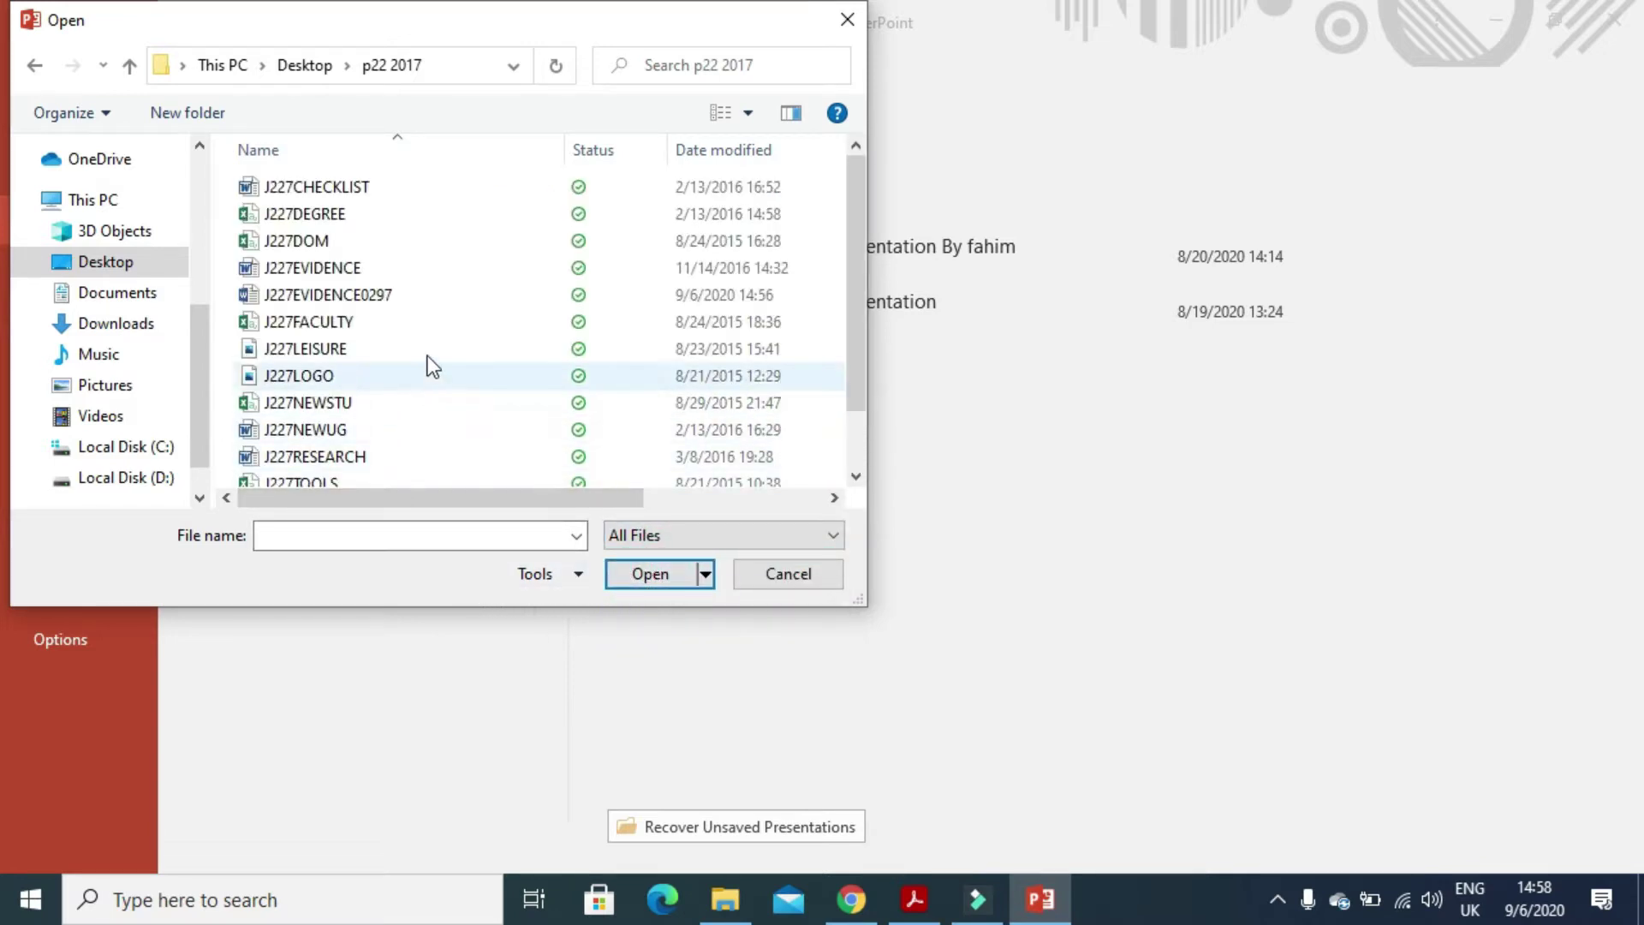
pyautogui.click(908, 905)
pyautogui.click(908, 905)
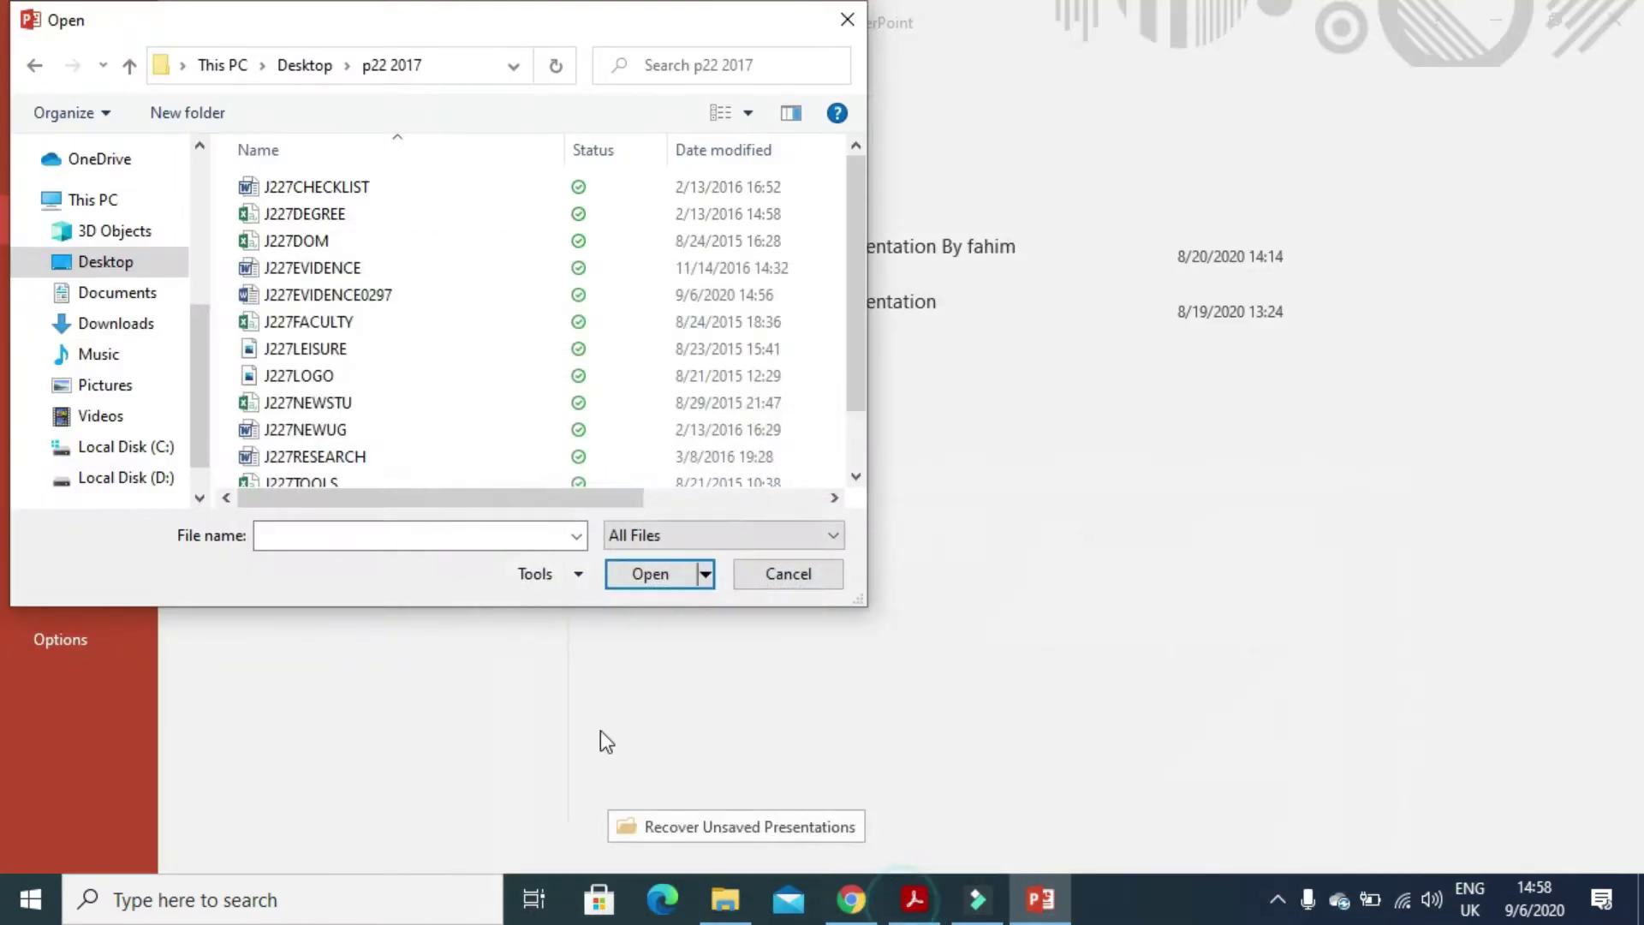
pyautogui.click(338, 458)
pyautogui.click(647, 574)
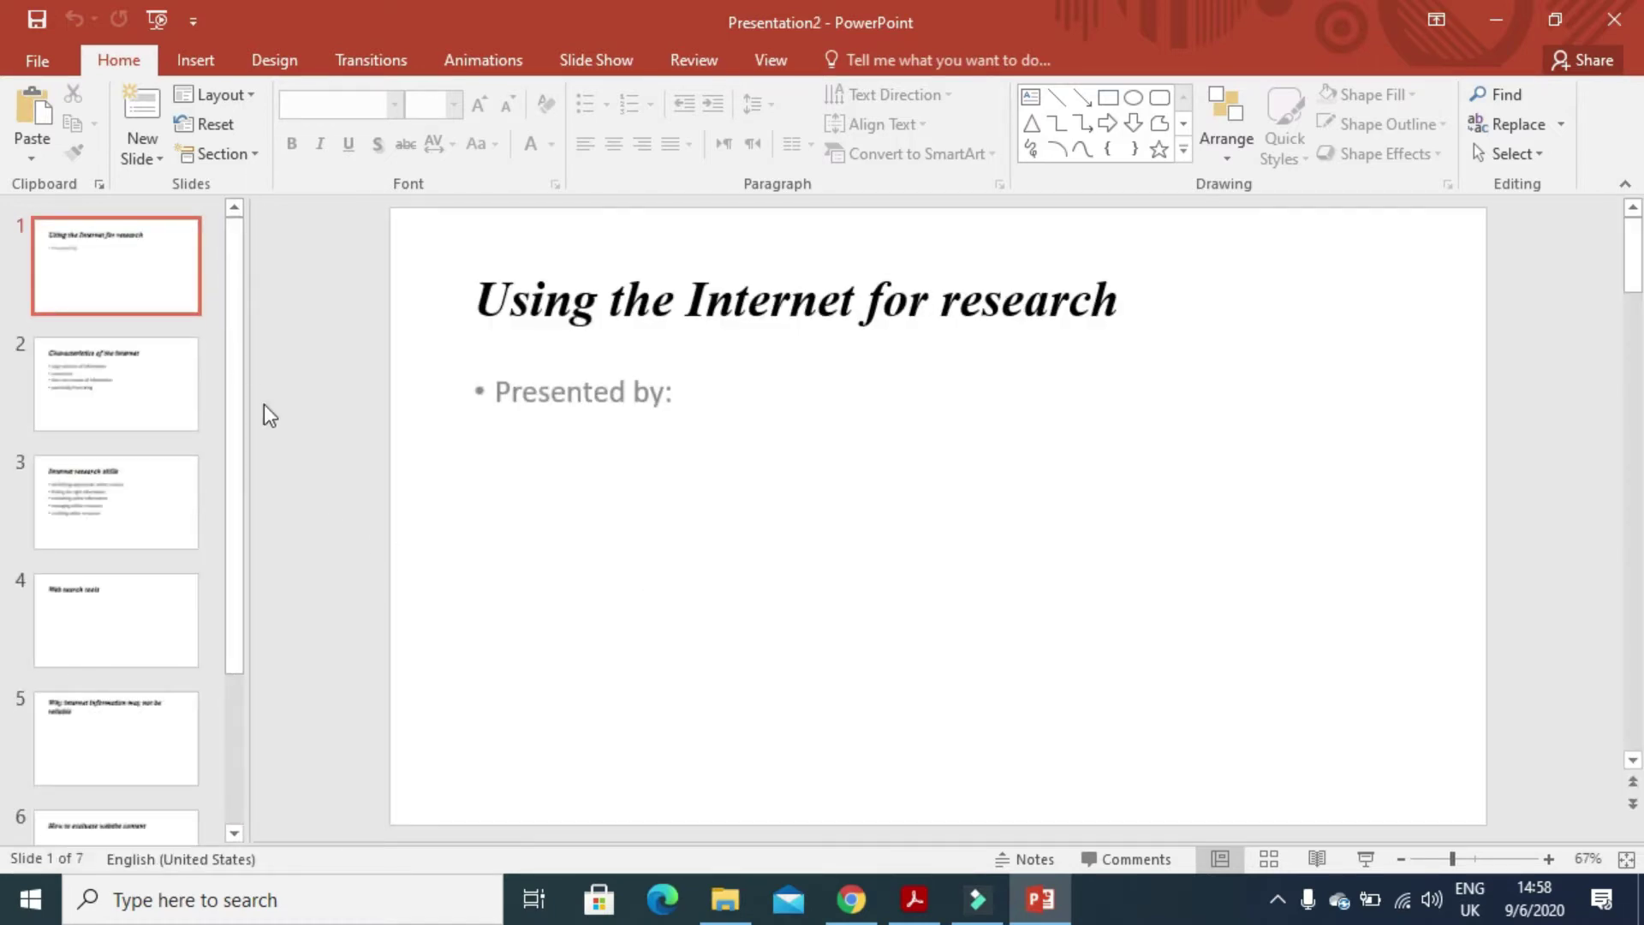
# - Read item 34's company logo, name and slide-number requirements, then return to PowerPoint
pyautogui.moveTo(233, 368); pyautogui.dragTo(235, 323)
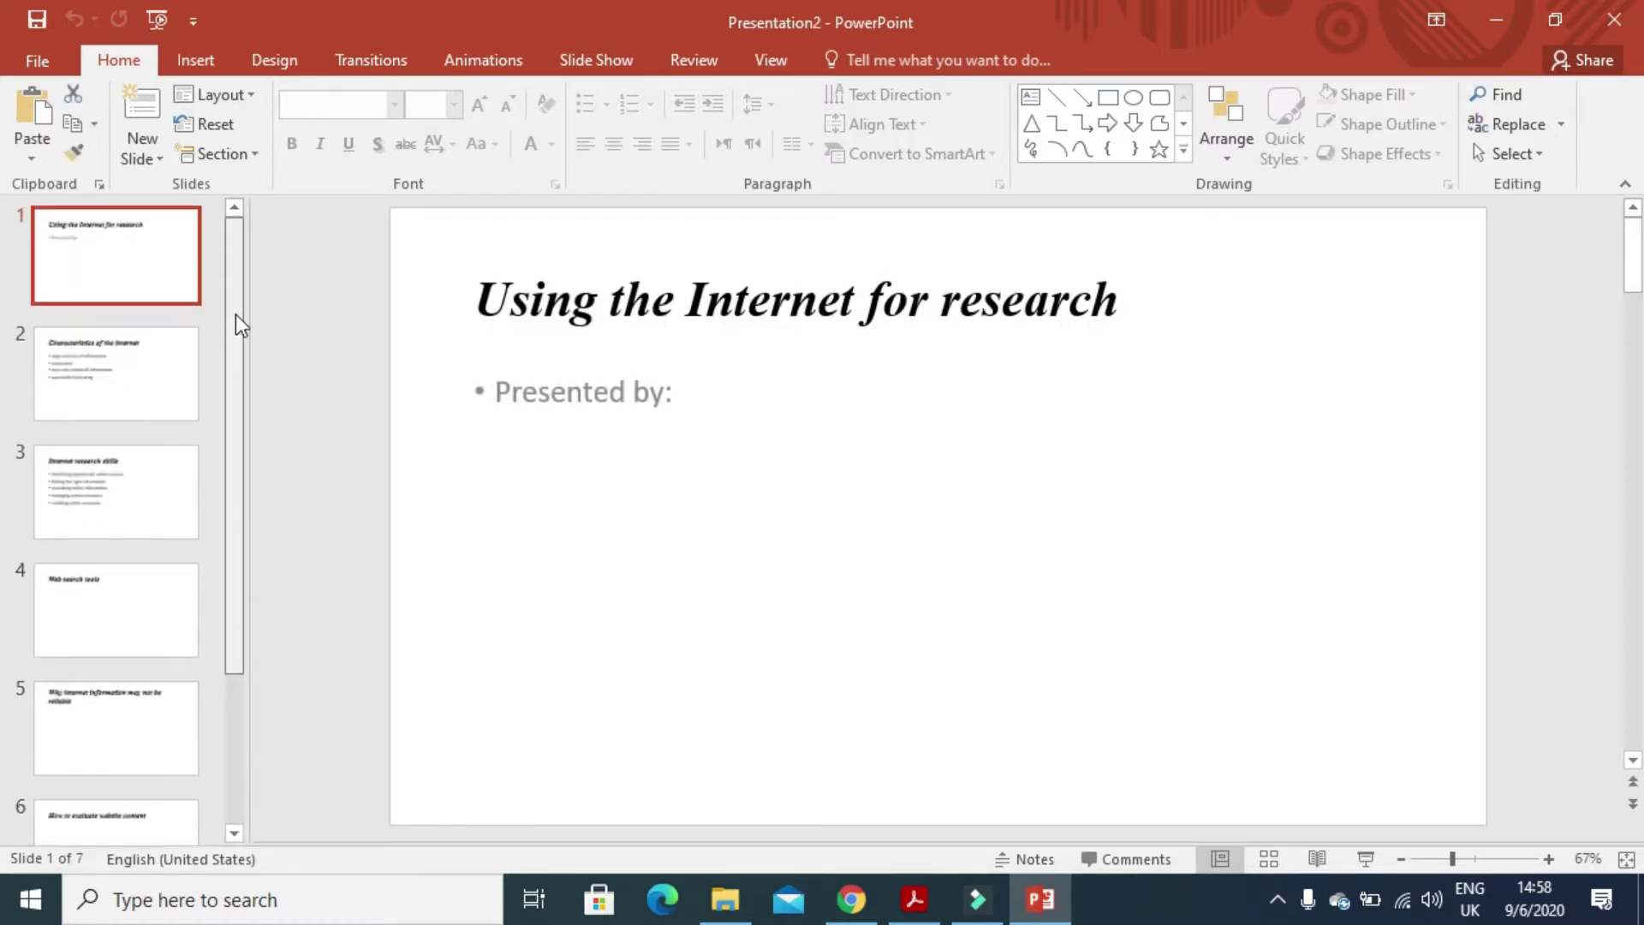
pyautogui.click(912, 899)
pyautogui.scroll(-3, 738, 542)
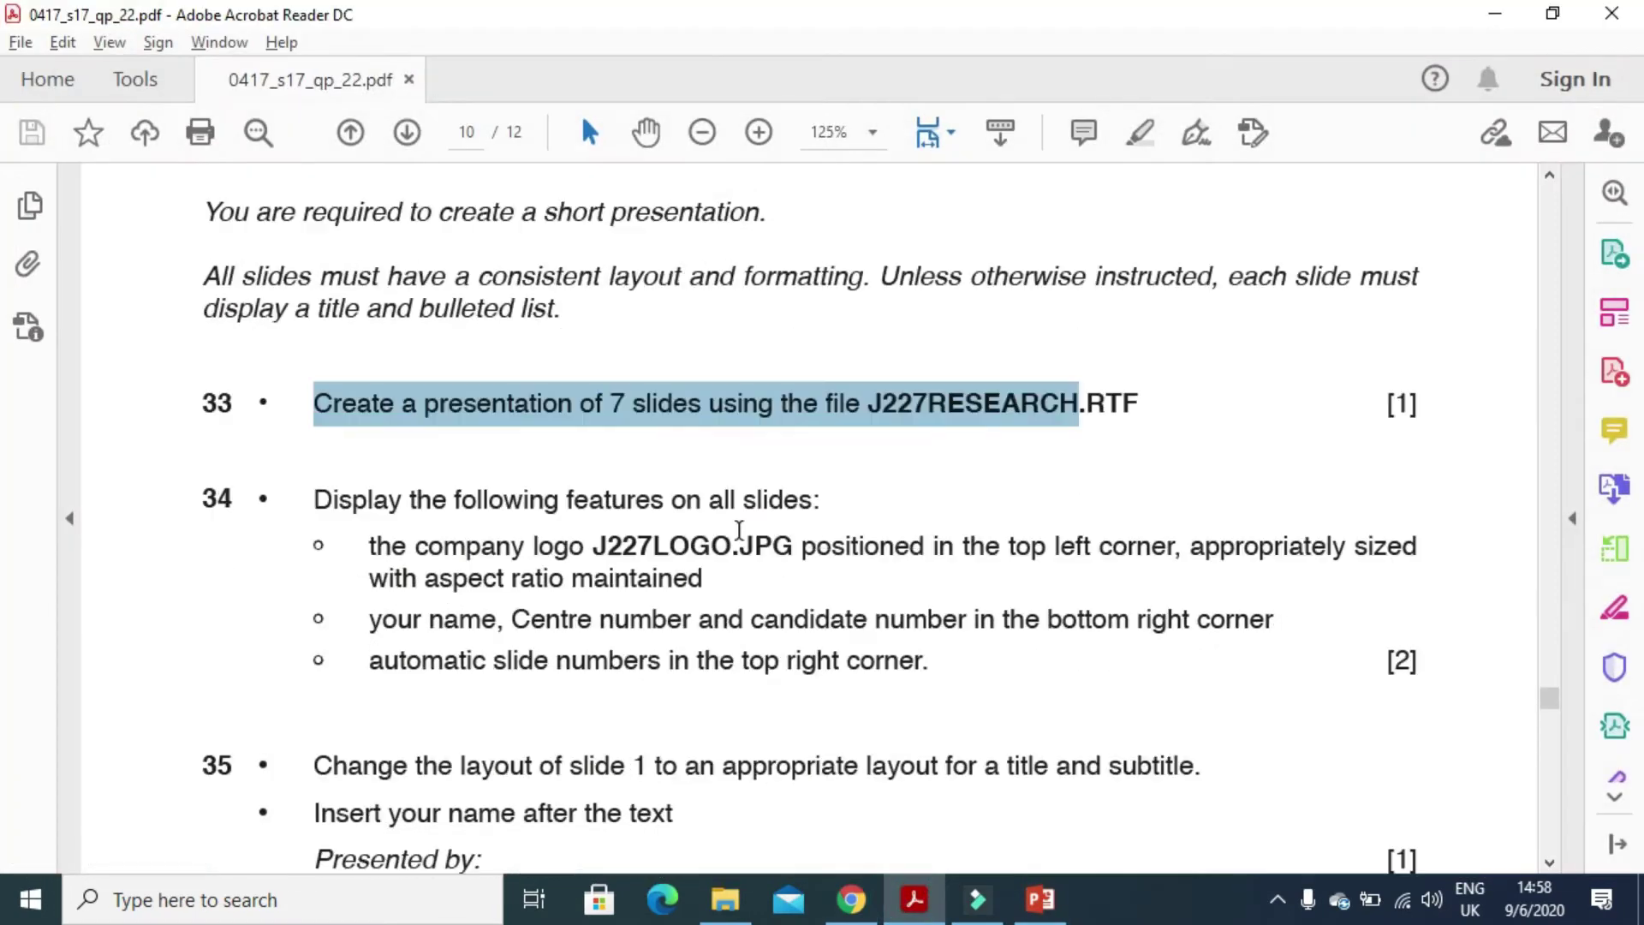
pyautogui.moveTo(314, 445); pyautogui.dragTo(814, 454)
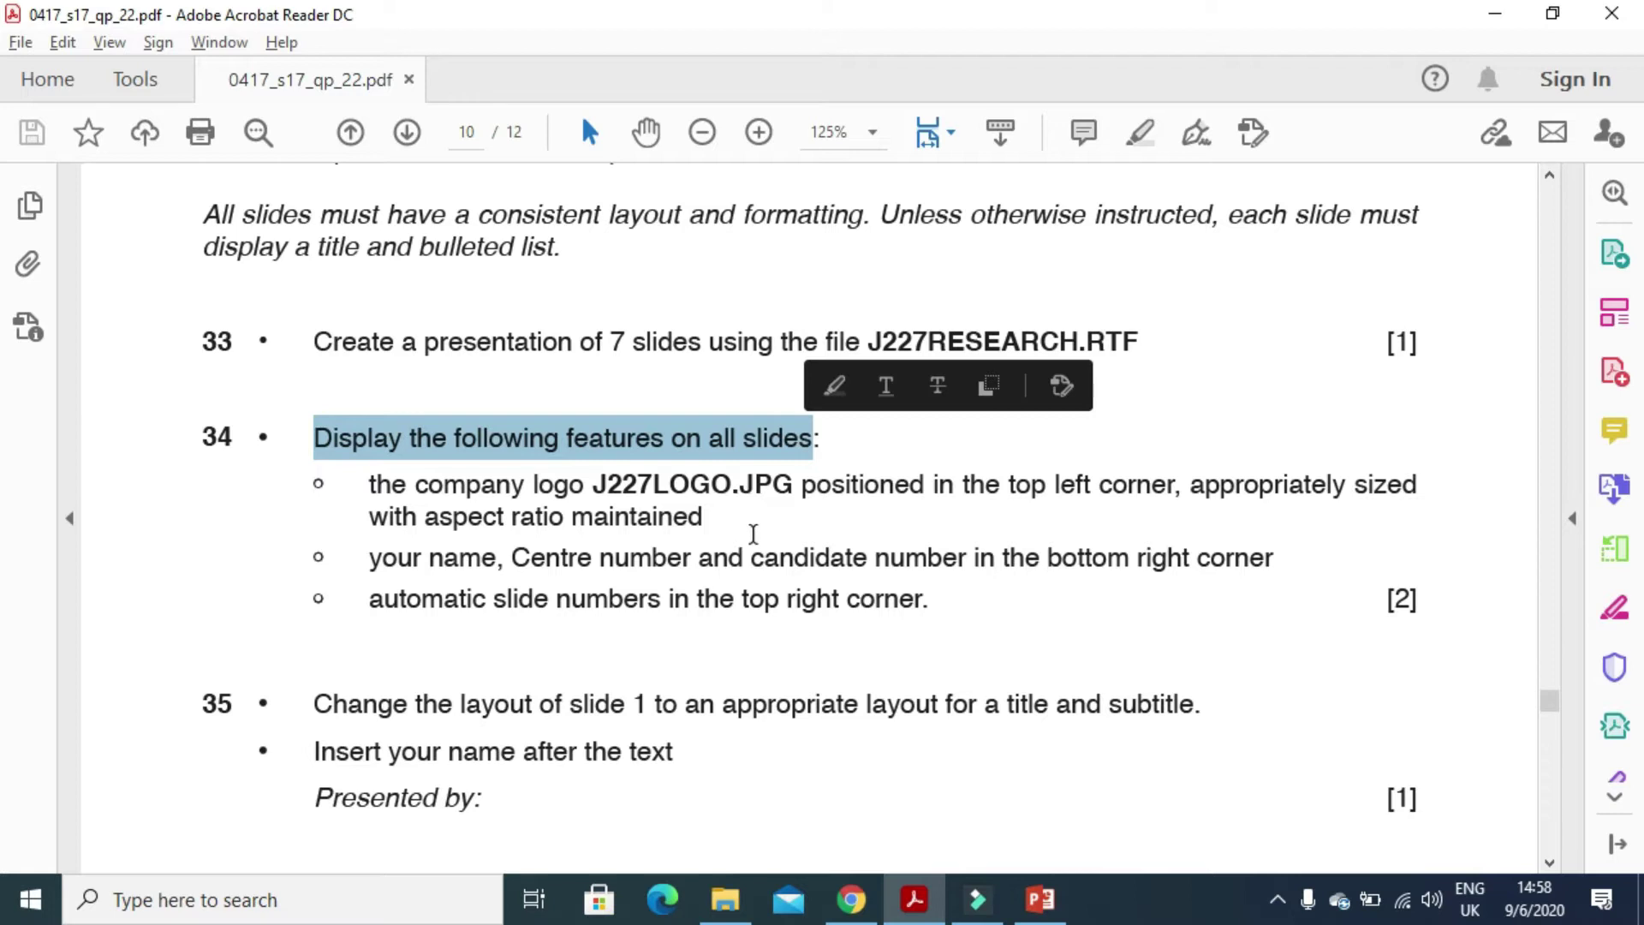
pyautogui.scroll(-3, 744, 531)
pyautogui.moveTo(371, 362); pyautogui.dragTo(1410, 378)
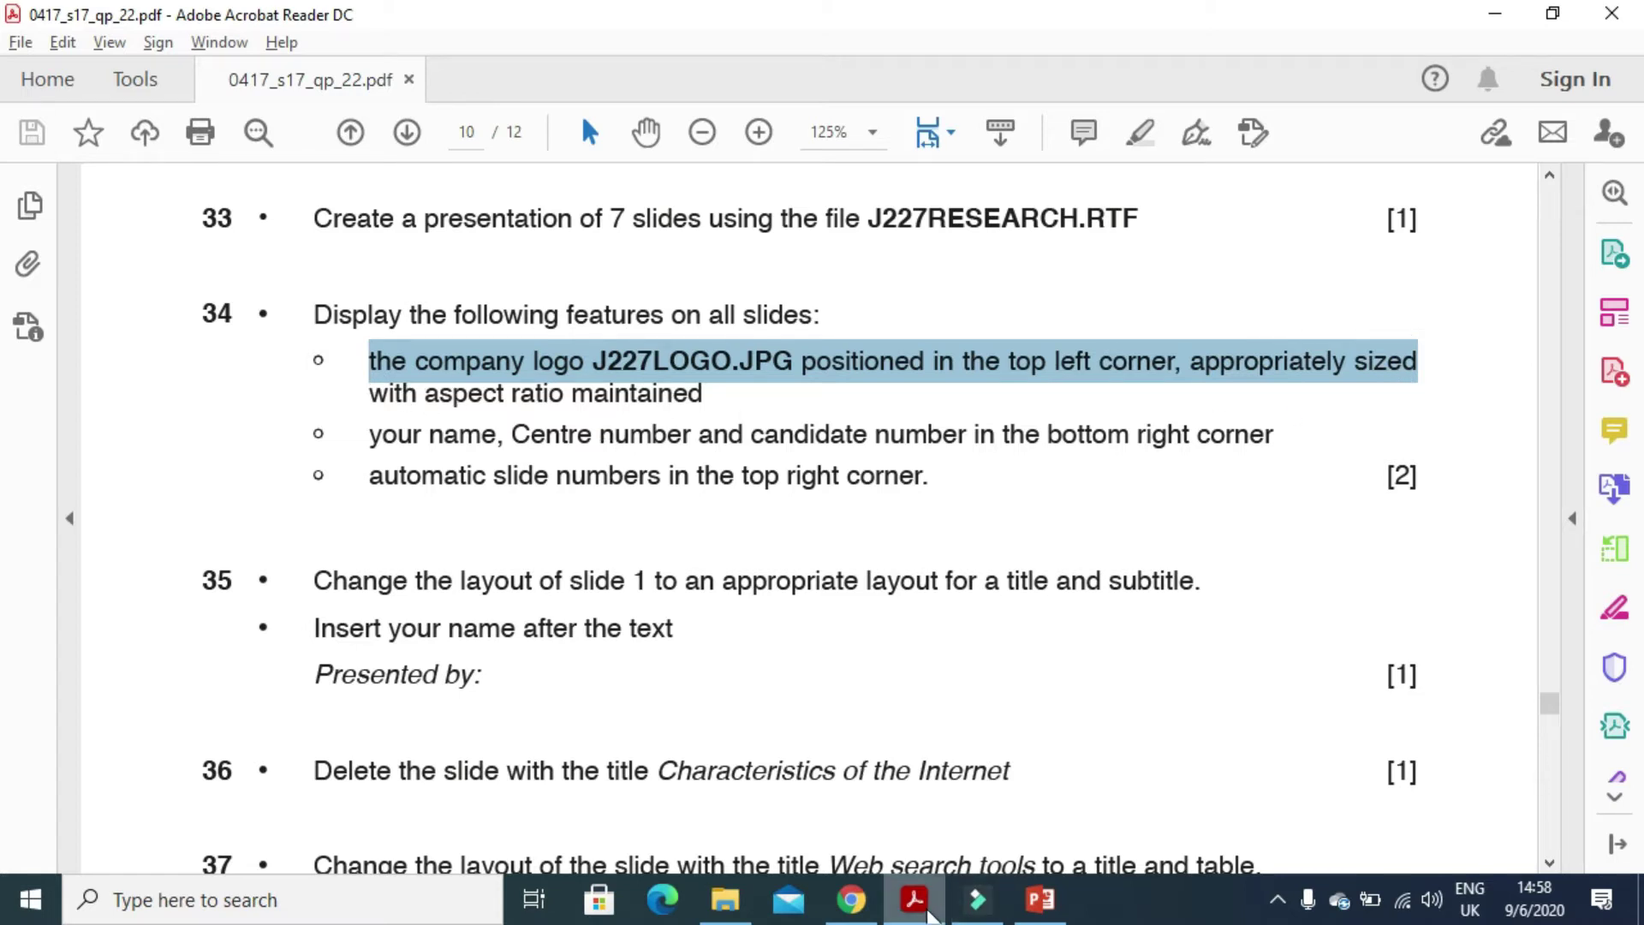
pyautogui.click(1041, 899)
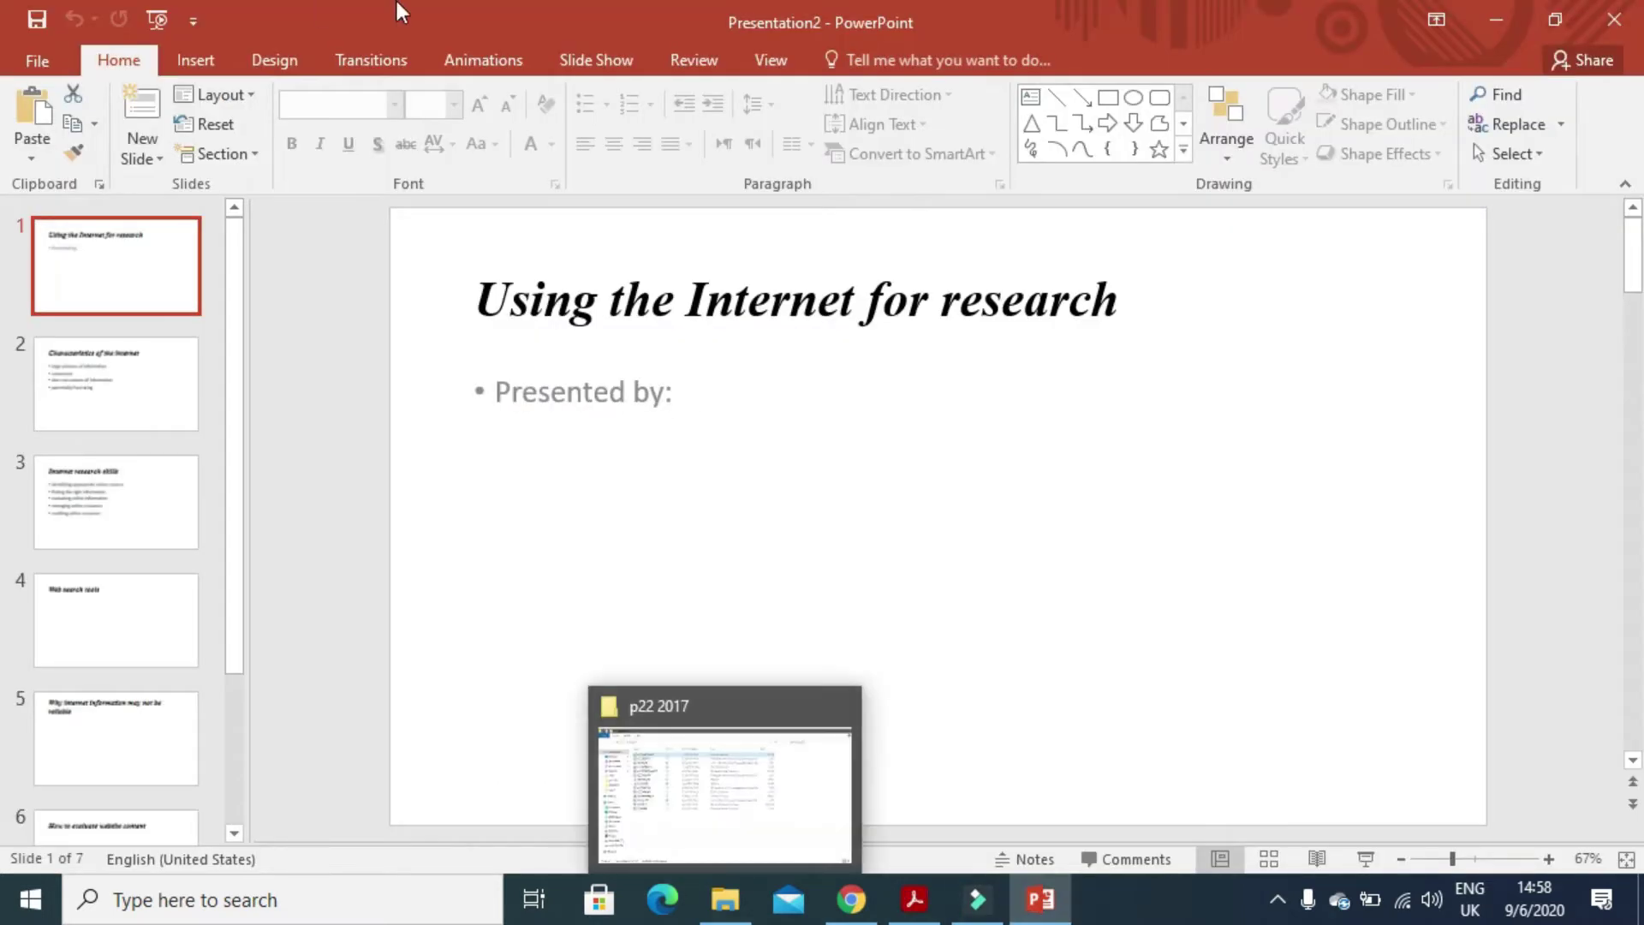
# - Switch to Slide Master view and select the top-level slide master
pyautogui.click(771, 60)
pyautogui.click(334, 119)
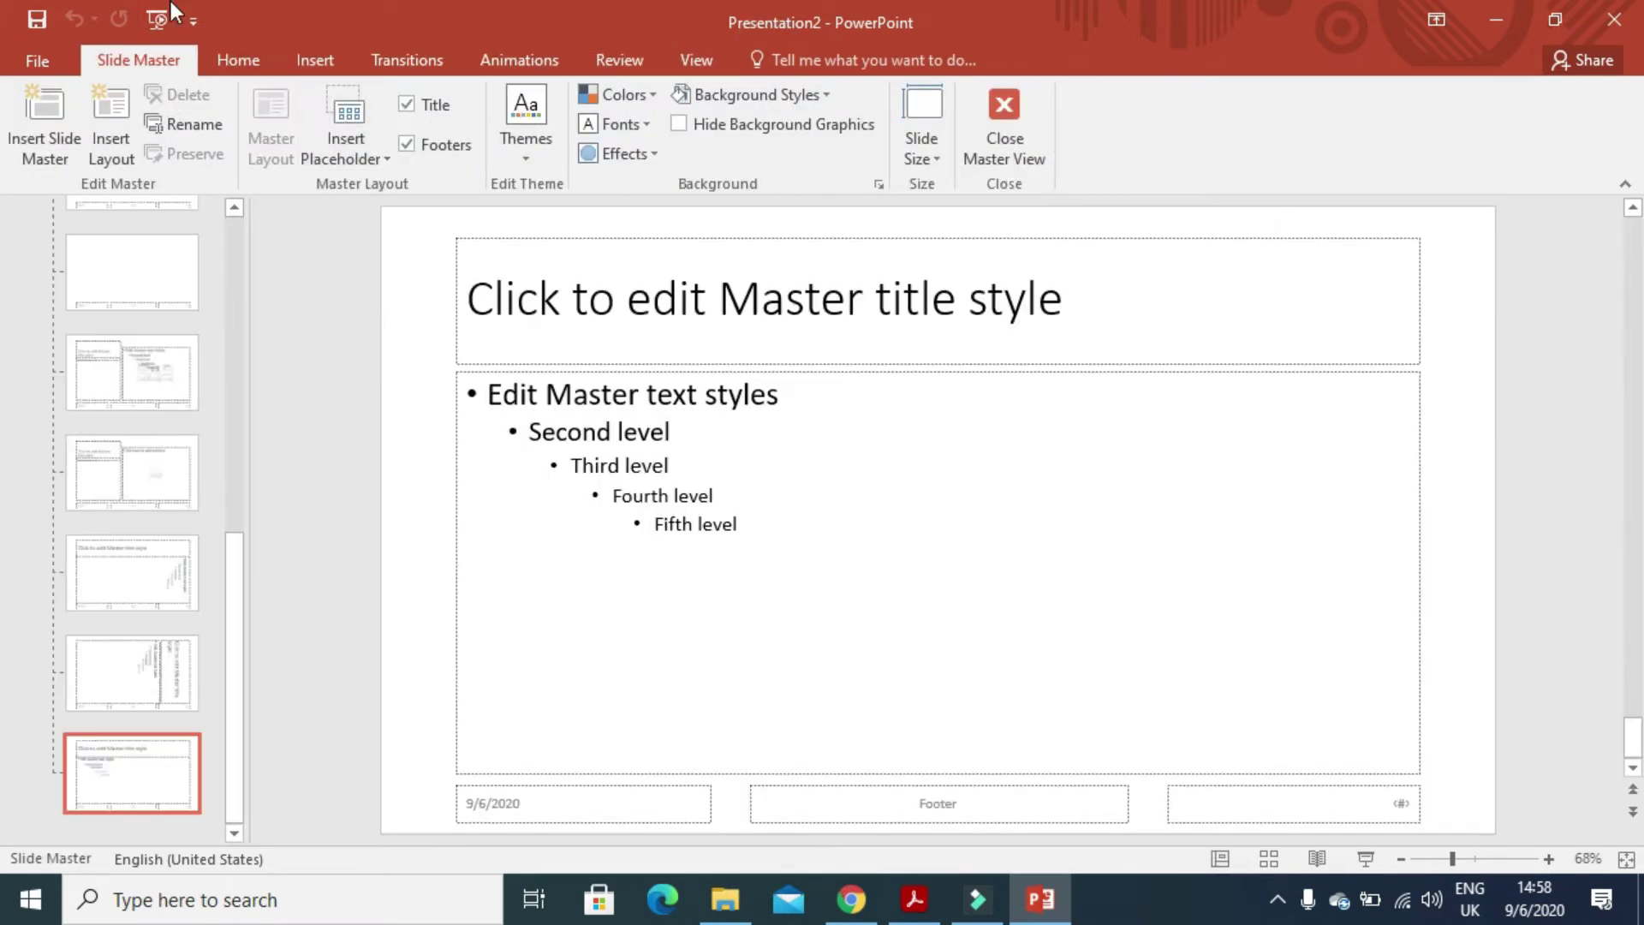
pyautogui.moveTo(232, 548); pyautogui.dragTo(274, 197)
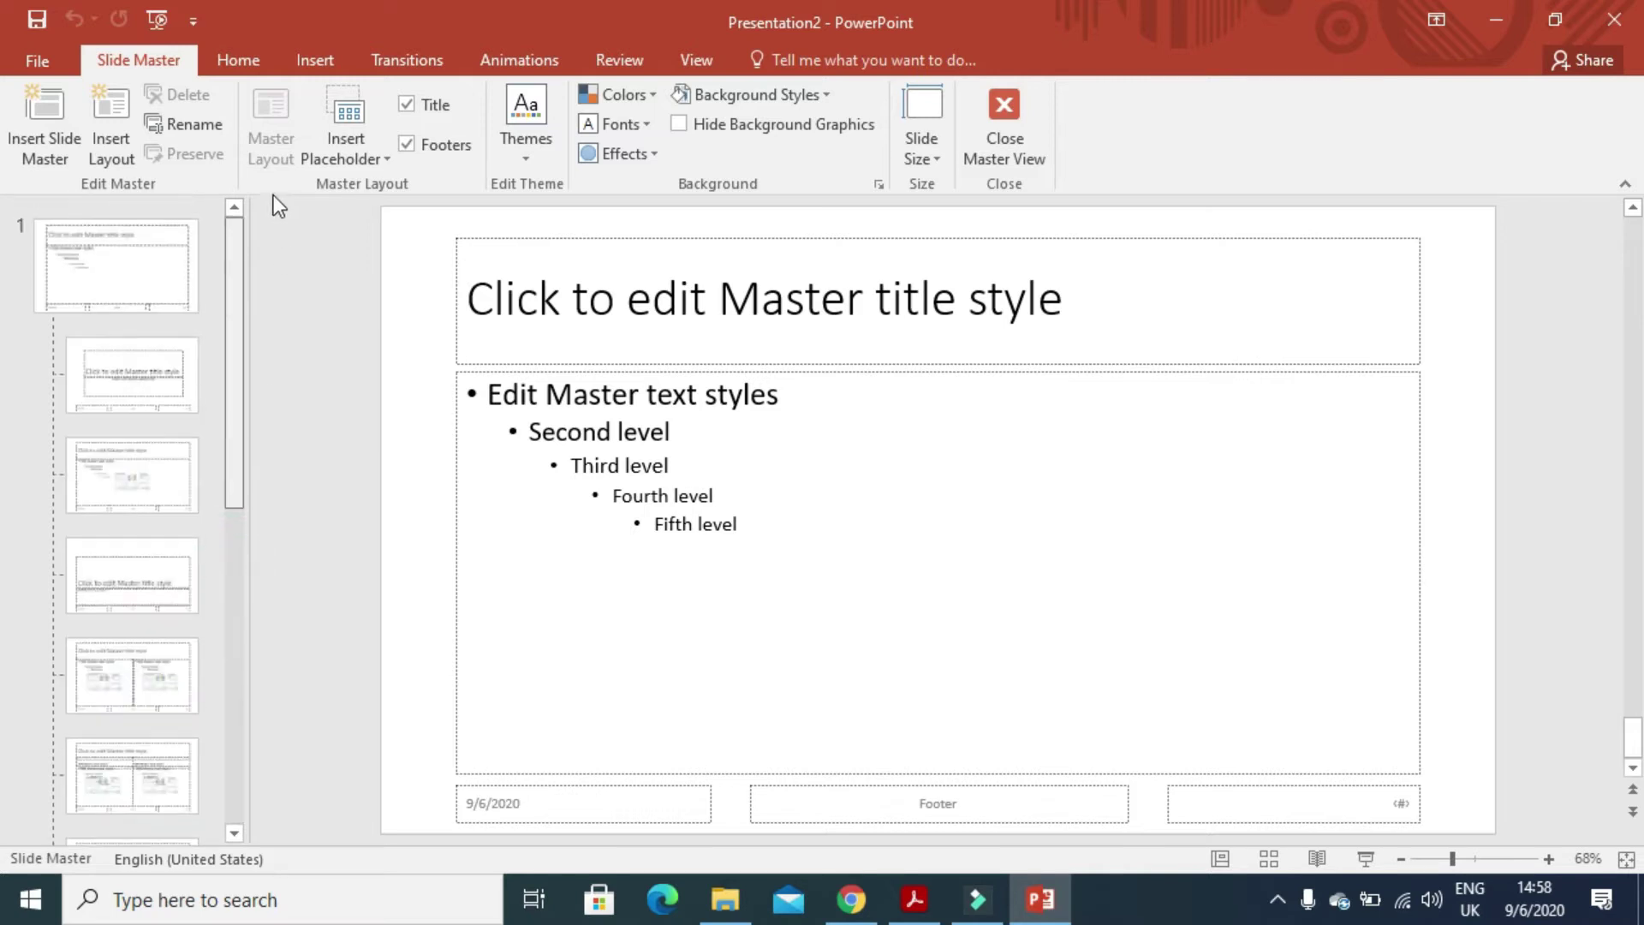
pyautogui.click(137, 265)
# - Insert the J227LOGO picture from Desktop\p22 2017 onto the master
pyautogui.click(313, 60)
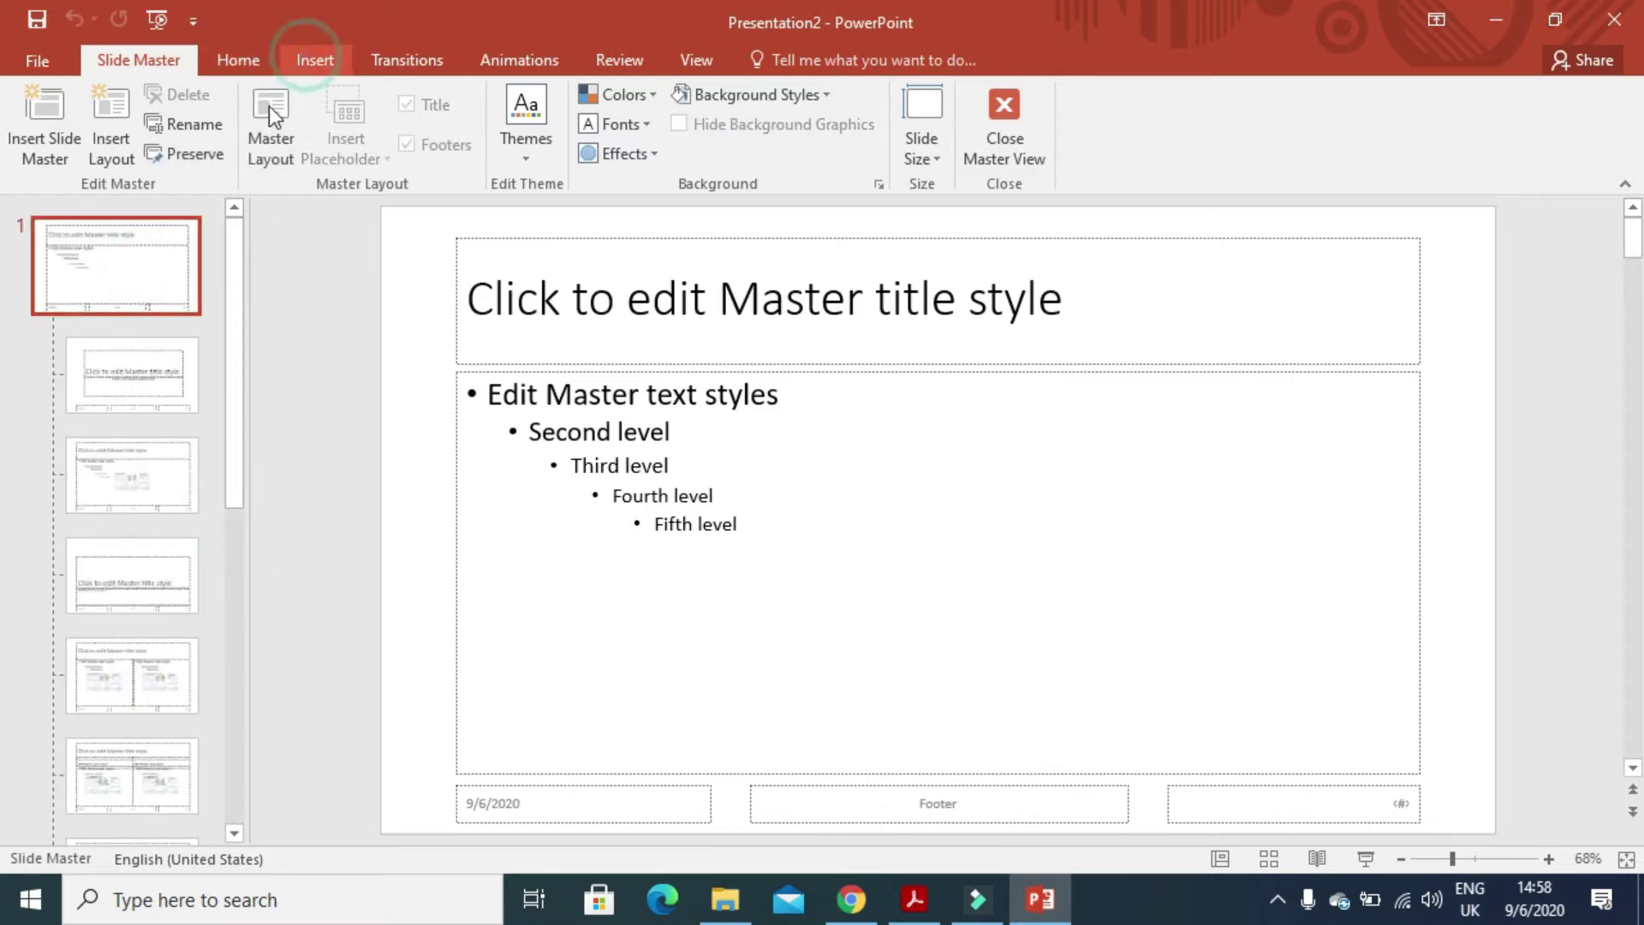
pyautogui.click(173, 116)
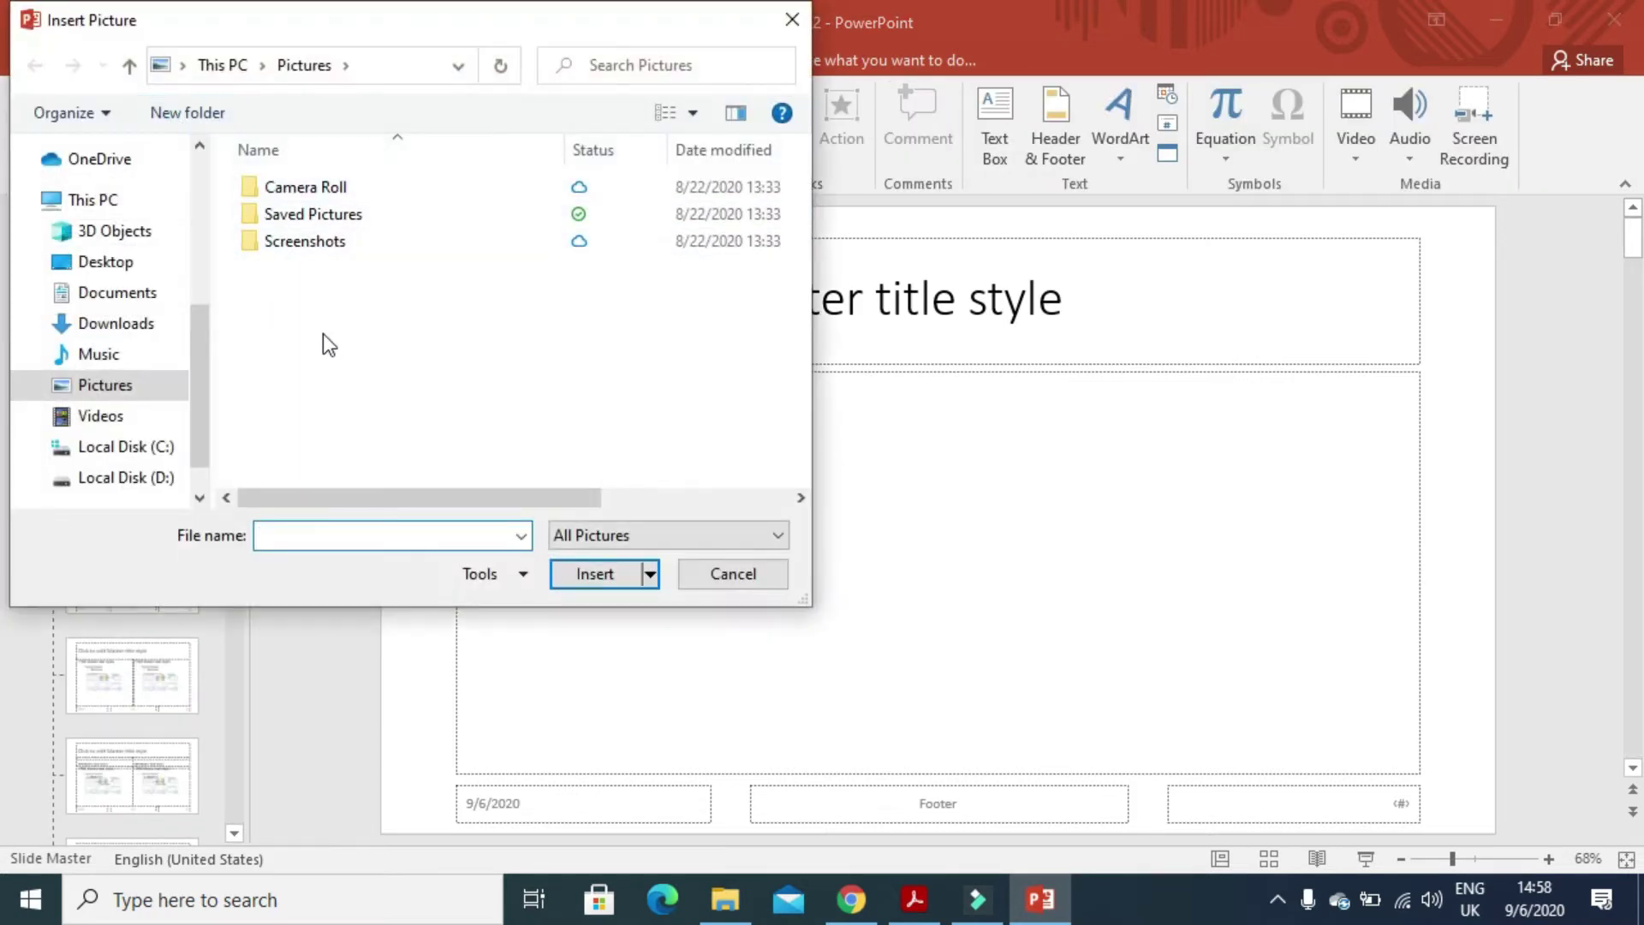
pyautogui.click(108, 262)
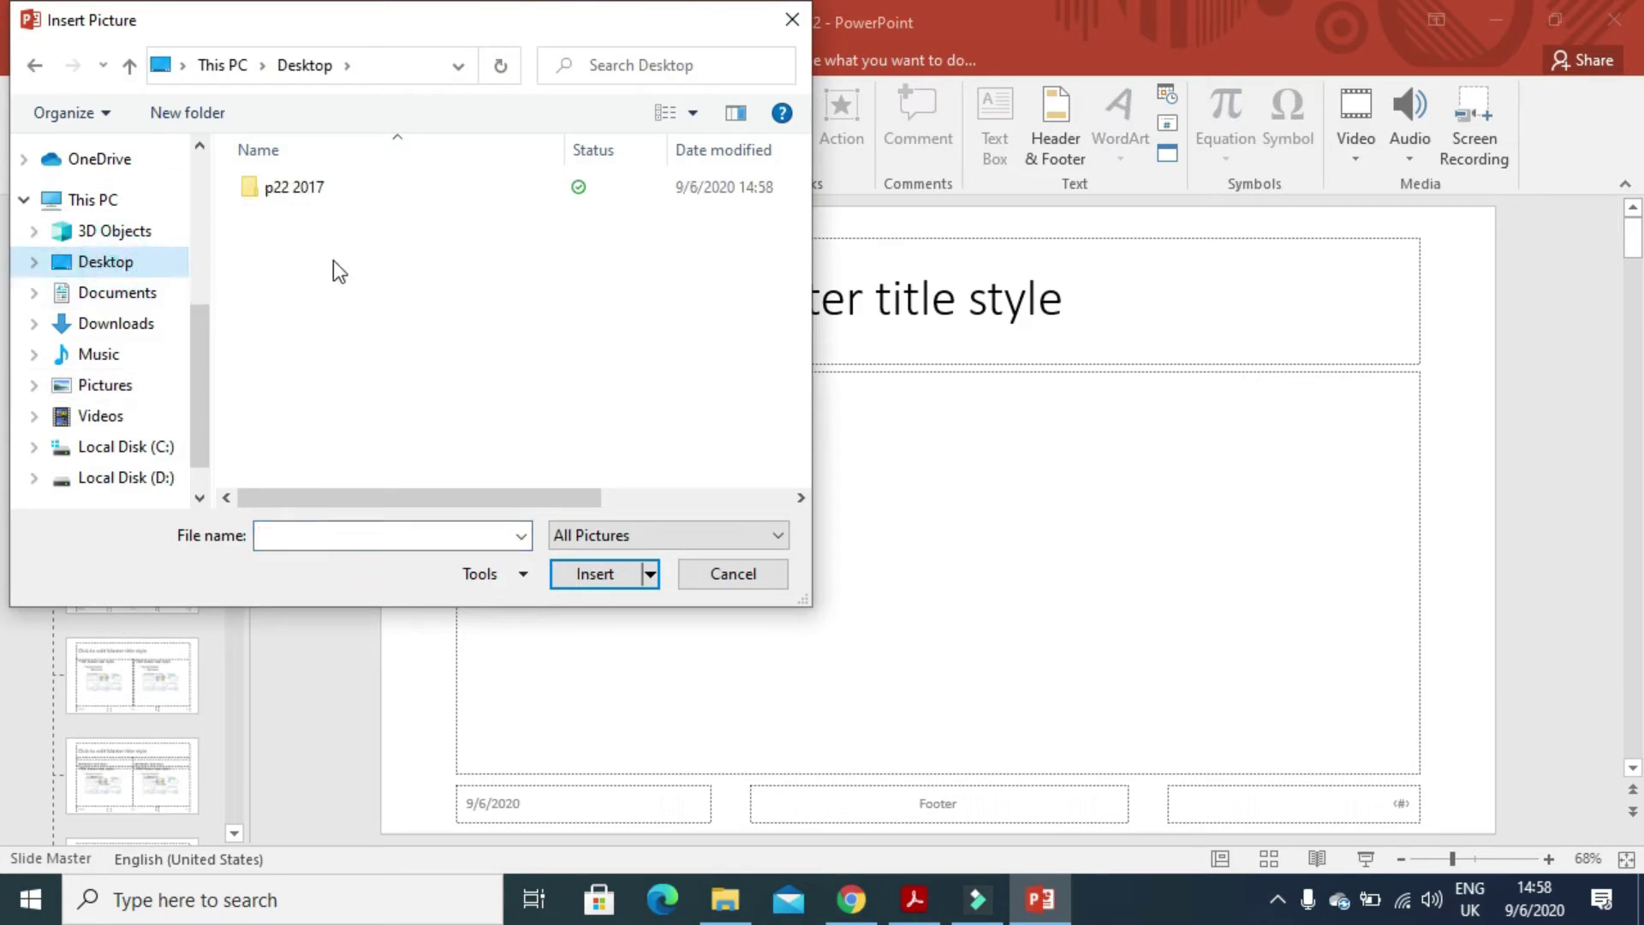
pyautogui.doubleClick(306, 205)
pyautogui.click(443, 242)
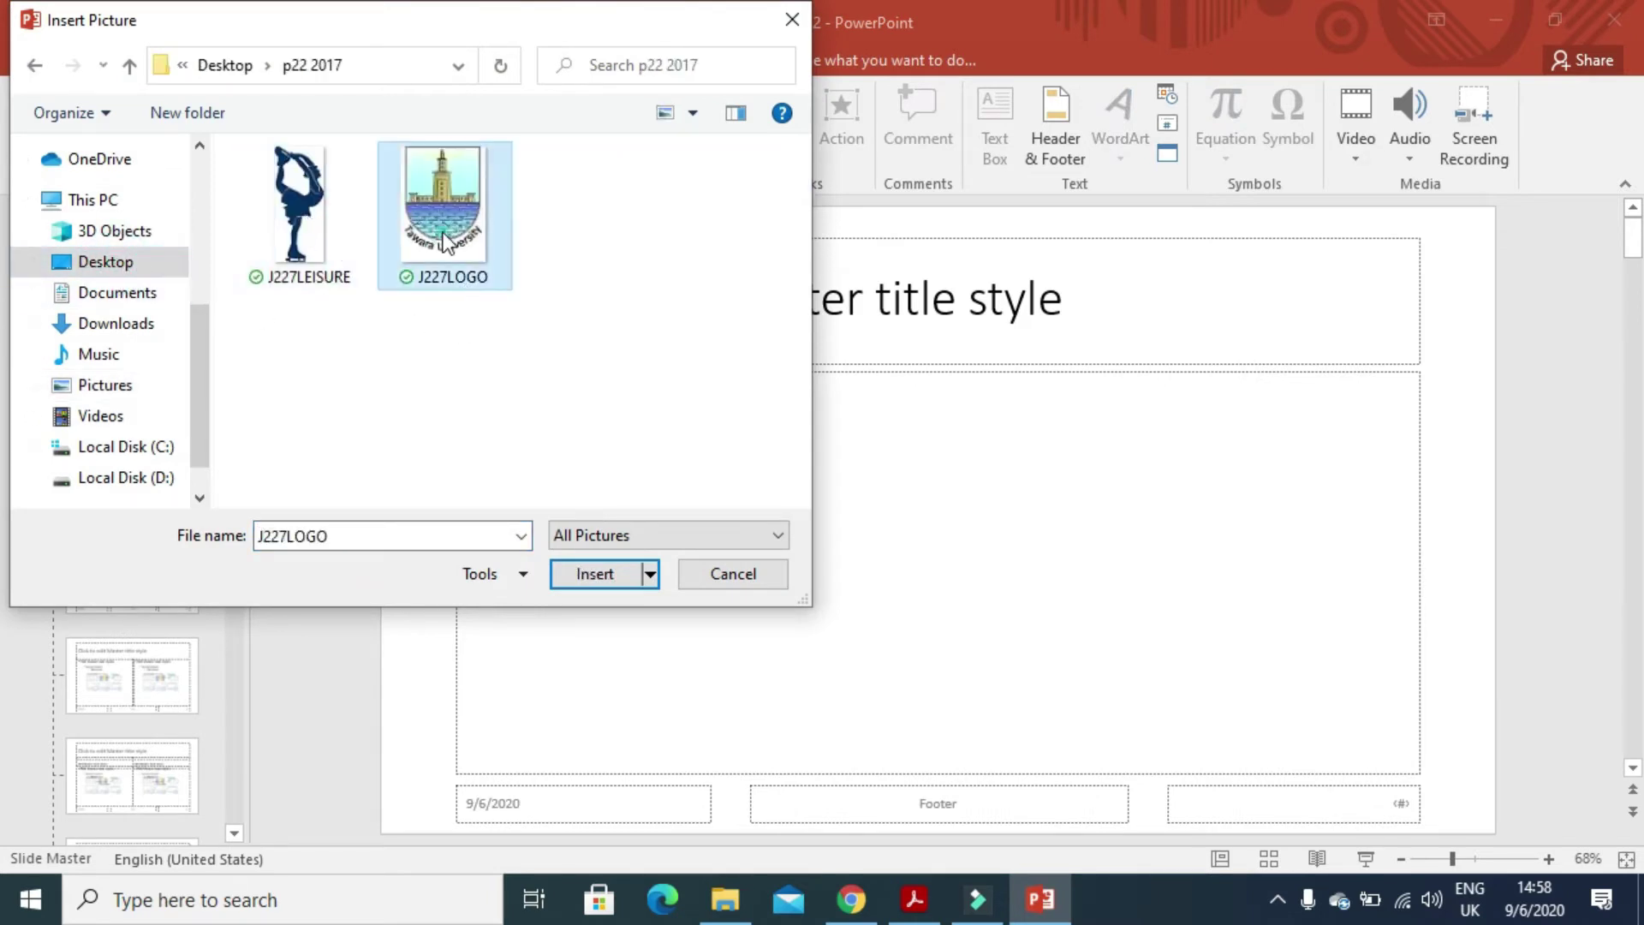
pyautogui.click(604, 576)
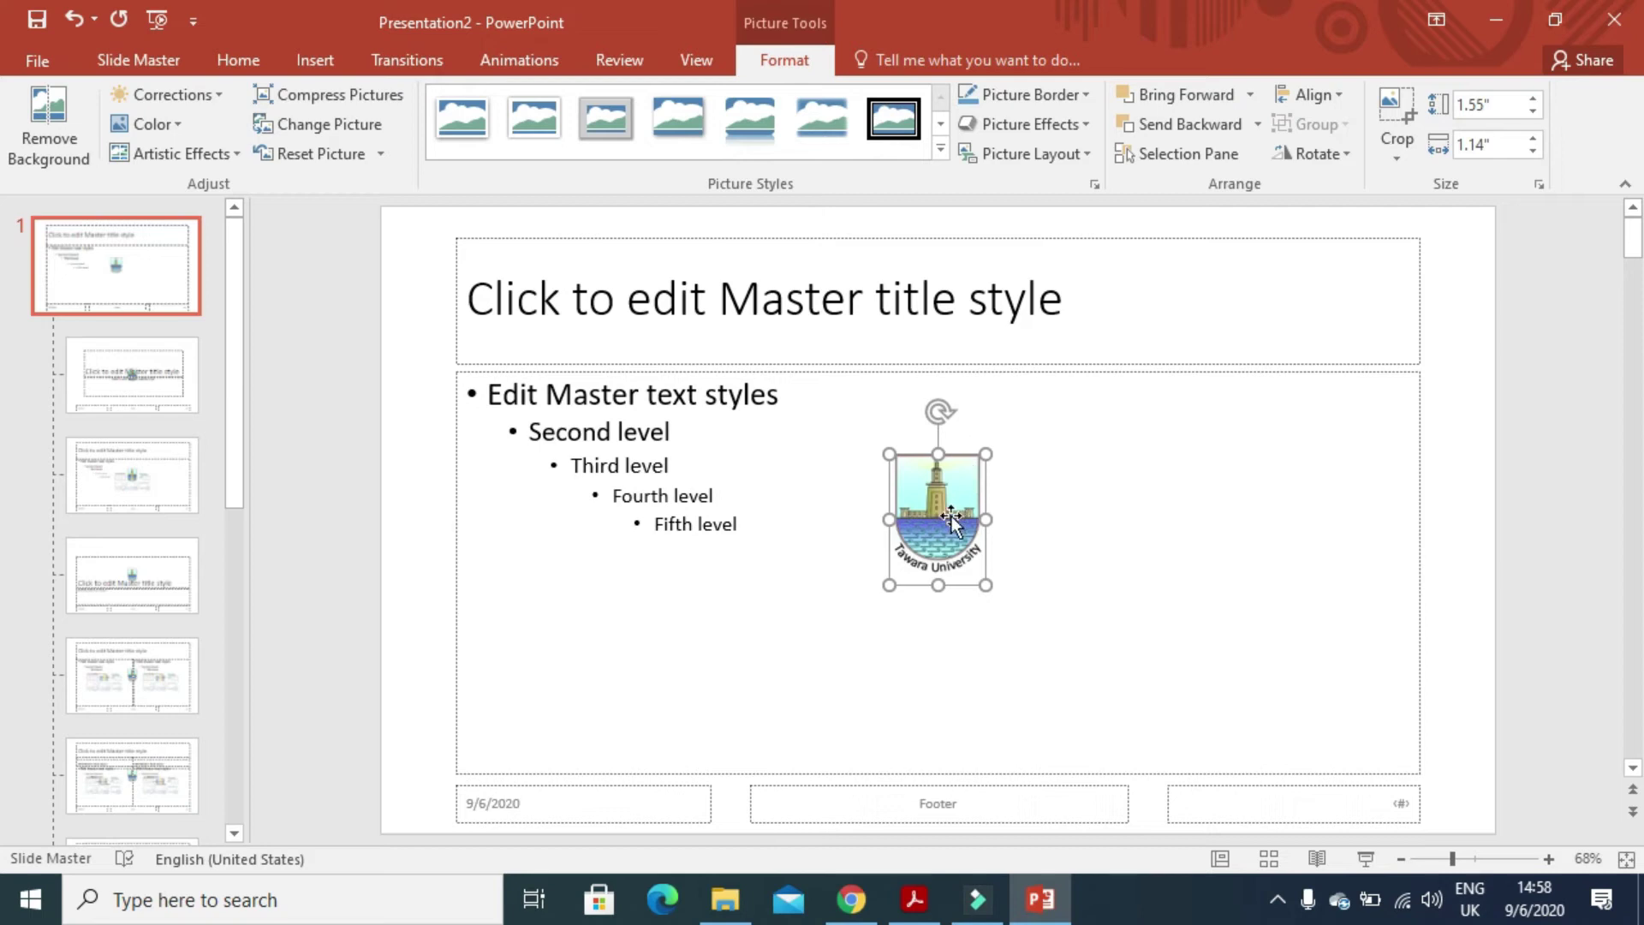
# - Resize the logo to 1 inch and place it in the top-left corner clear of the title
pyautogui.moveTo(951, 514); pyautogui.dragTo(515, 263)
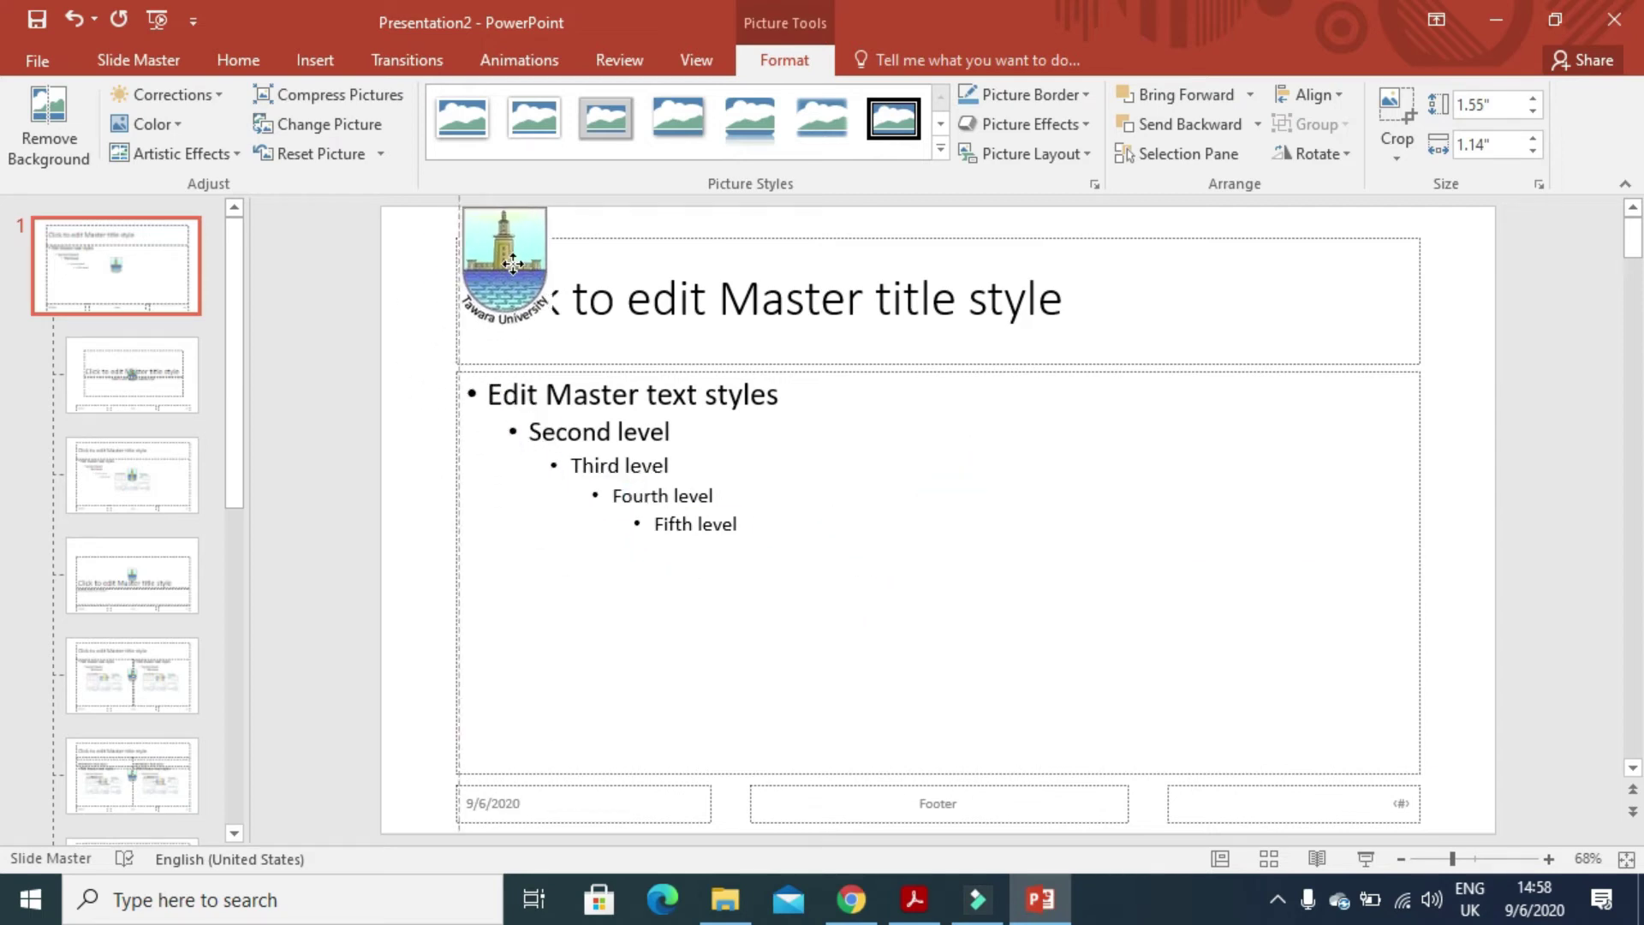
pyautogui.moveTo(512, 264); pyautogui.dragTo(514, 265)
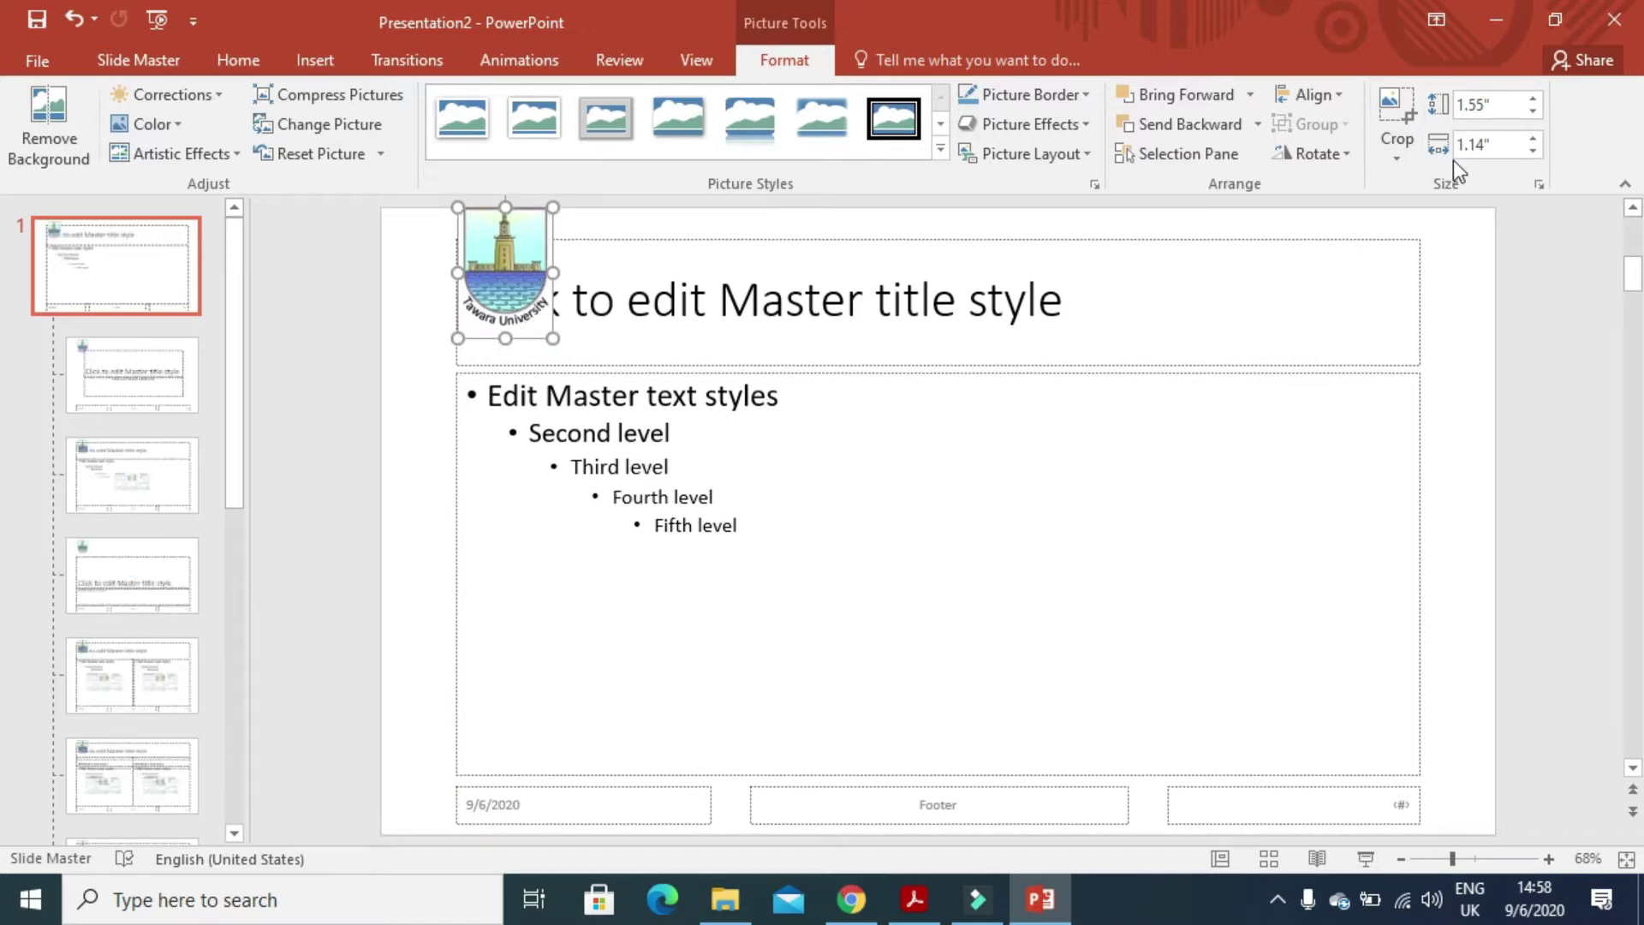
pyautogui.click(1483, 147)
pyautogui.write('1')
pyautogui.press('Return')
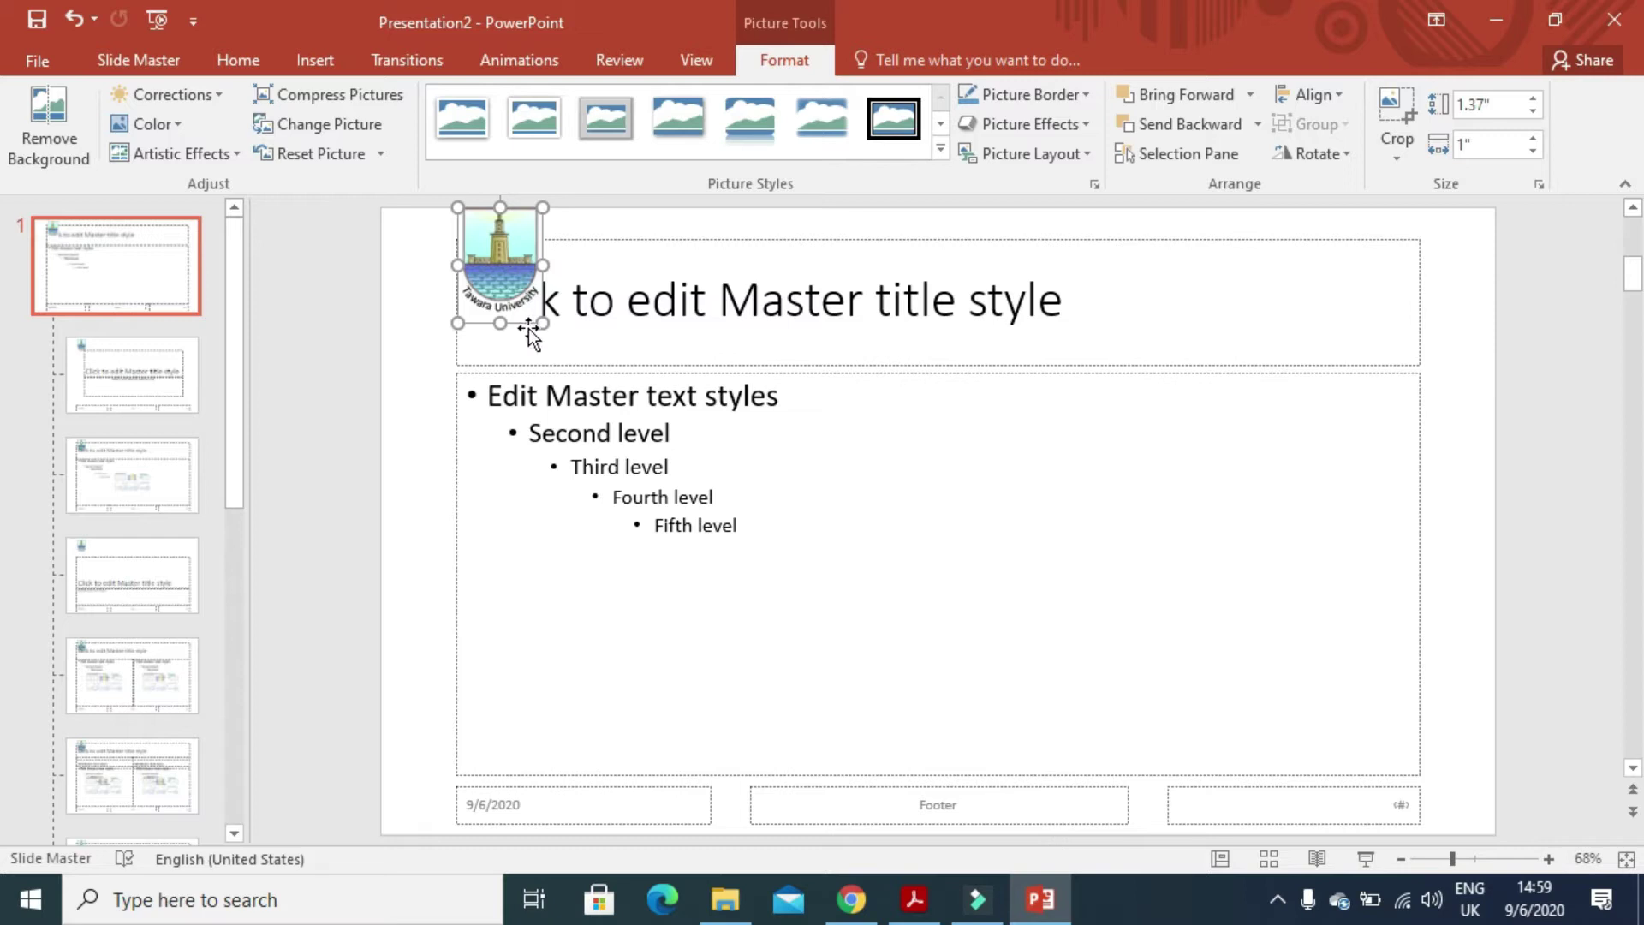
pyautogui.moveTo(501, 233); pyautogui.dragTo(424, 236)
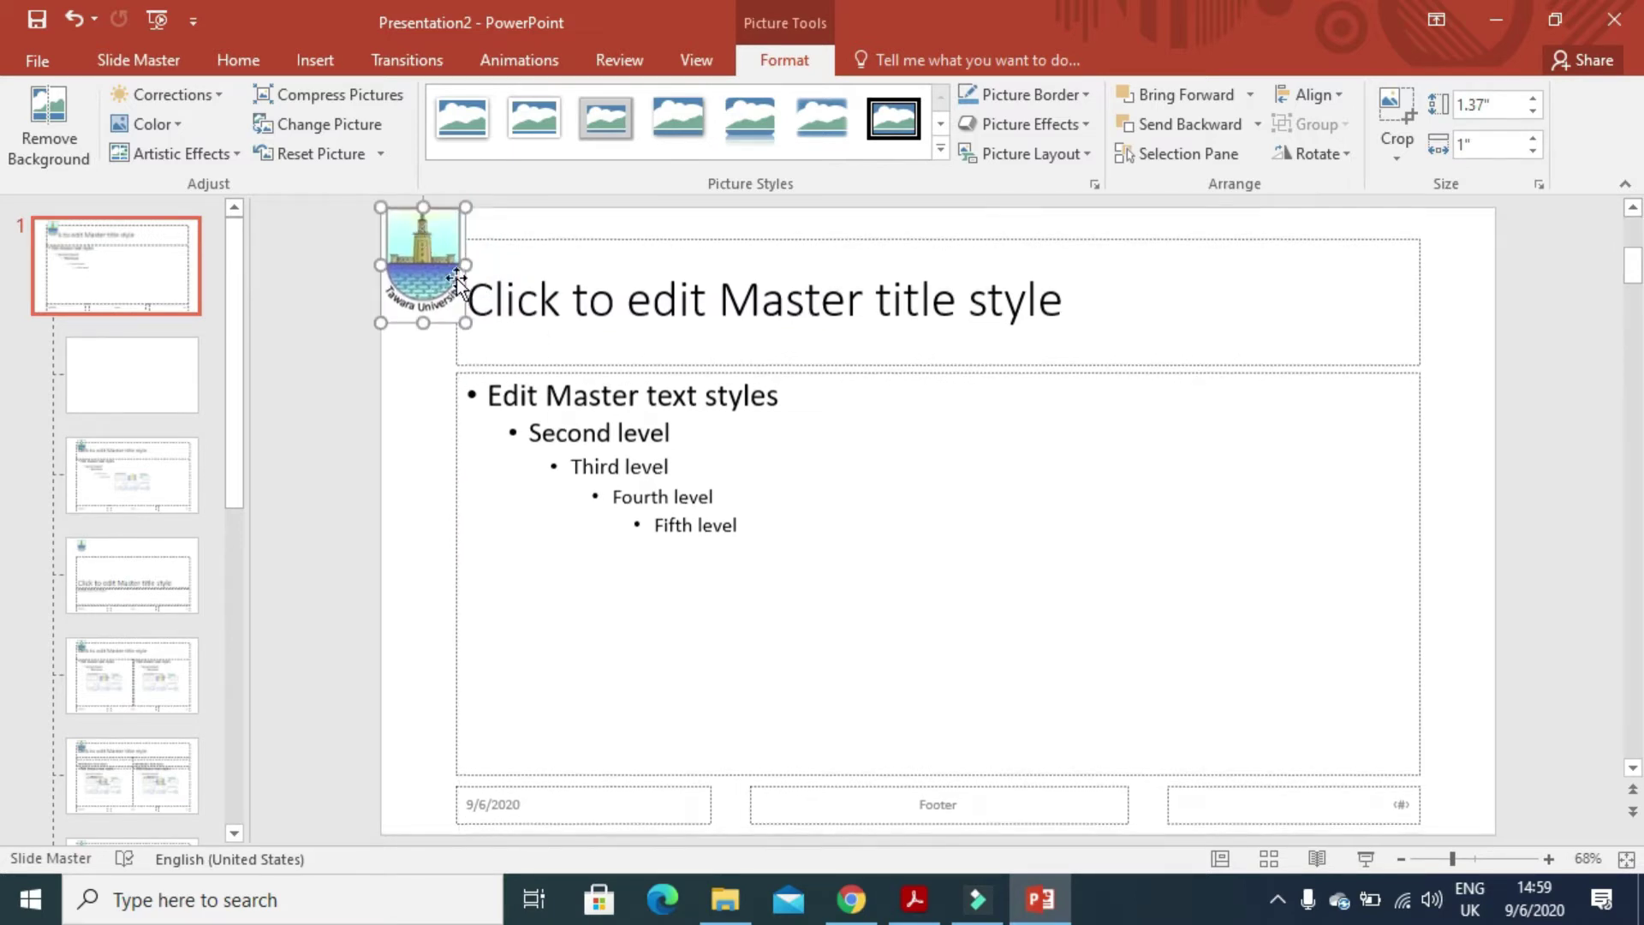
# - Read the footer requirement in the exam paper, then select the master footer box
pyautogui.click(907, 918)
pyautogui.scroll(-1, 653, 588)
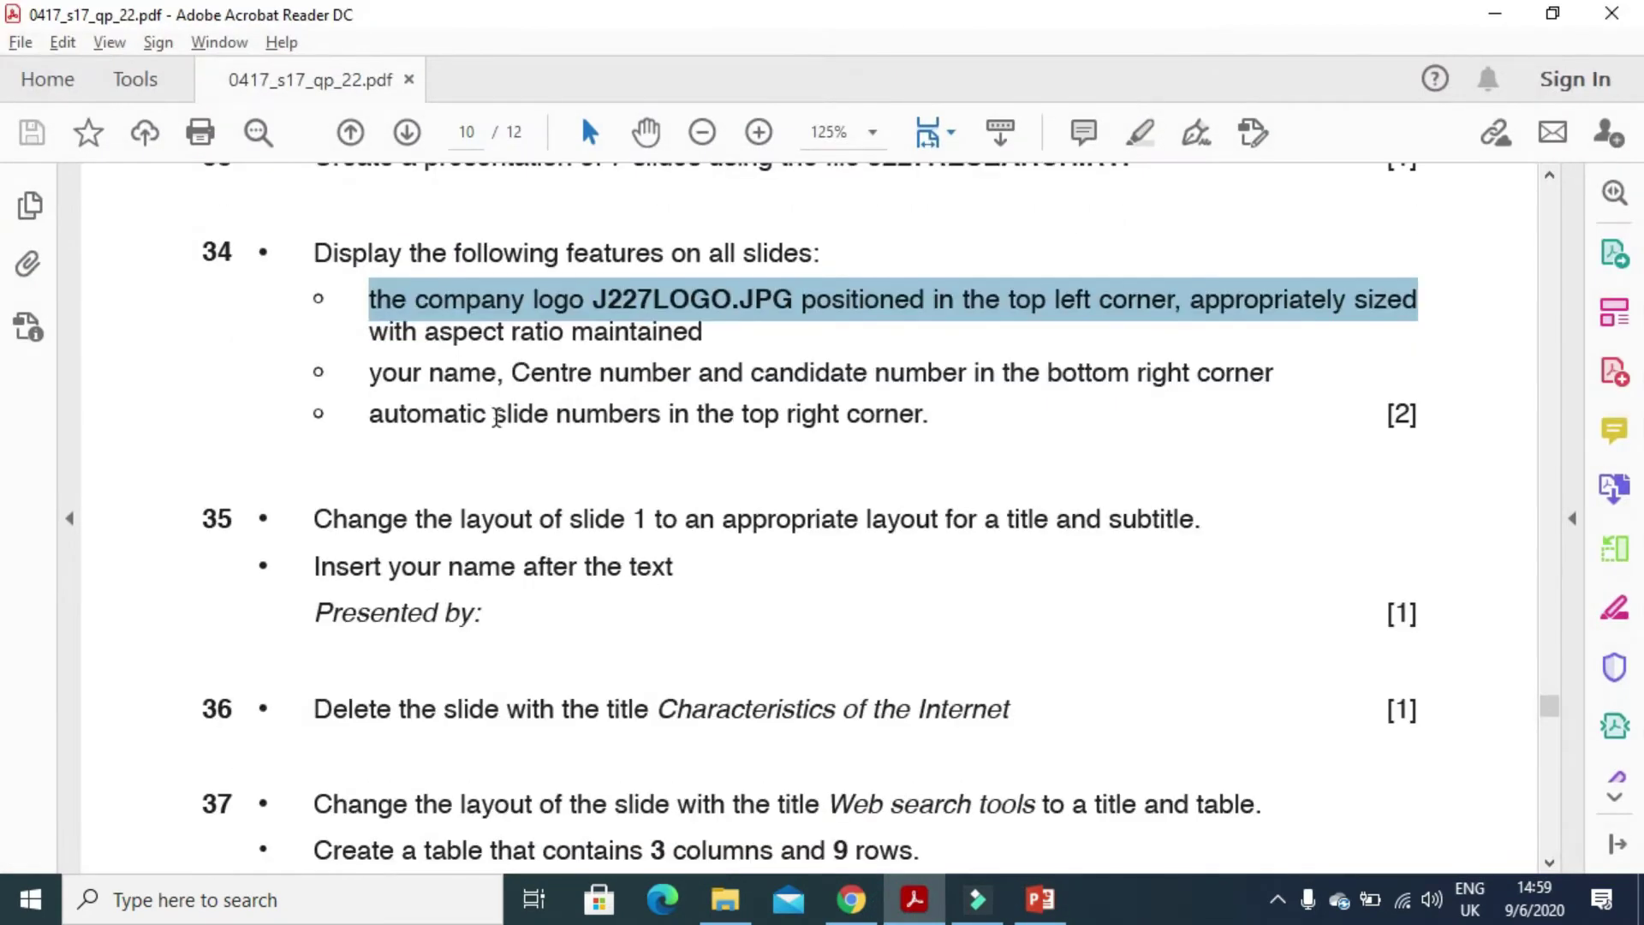
pyautogui.moveTo(377, 367); pyautogui.dragTo(1224, 410)
pyautogui.click(937, 899)
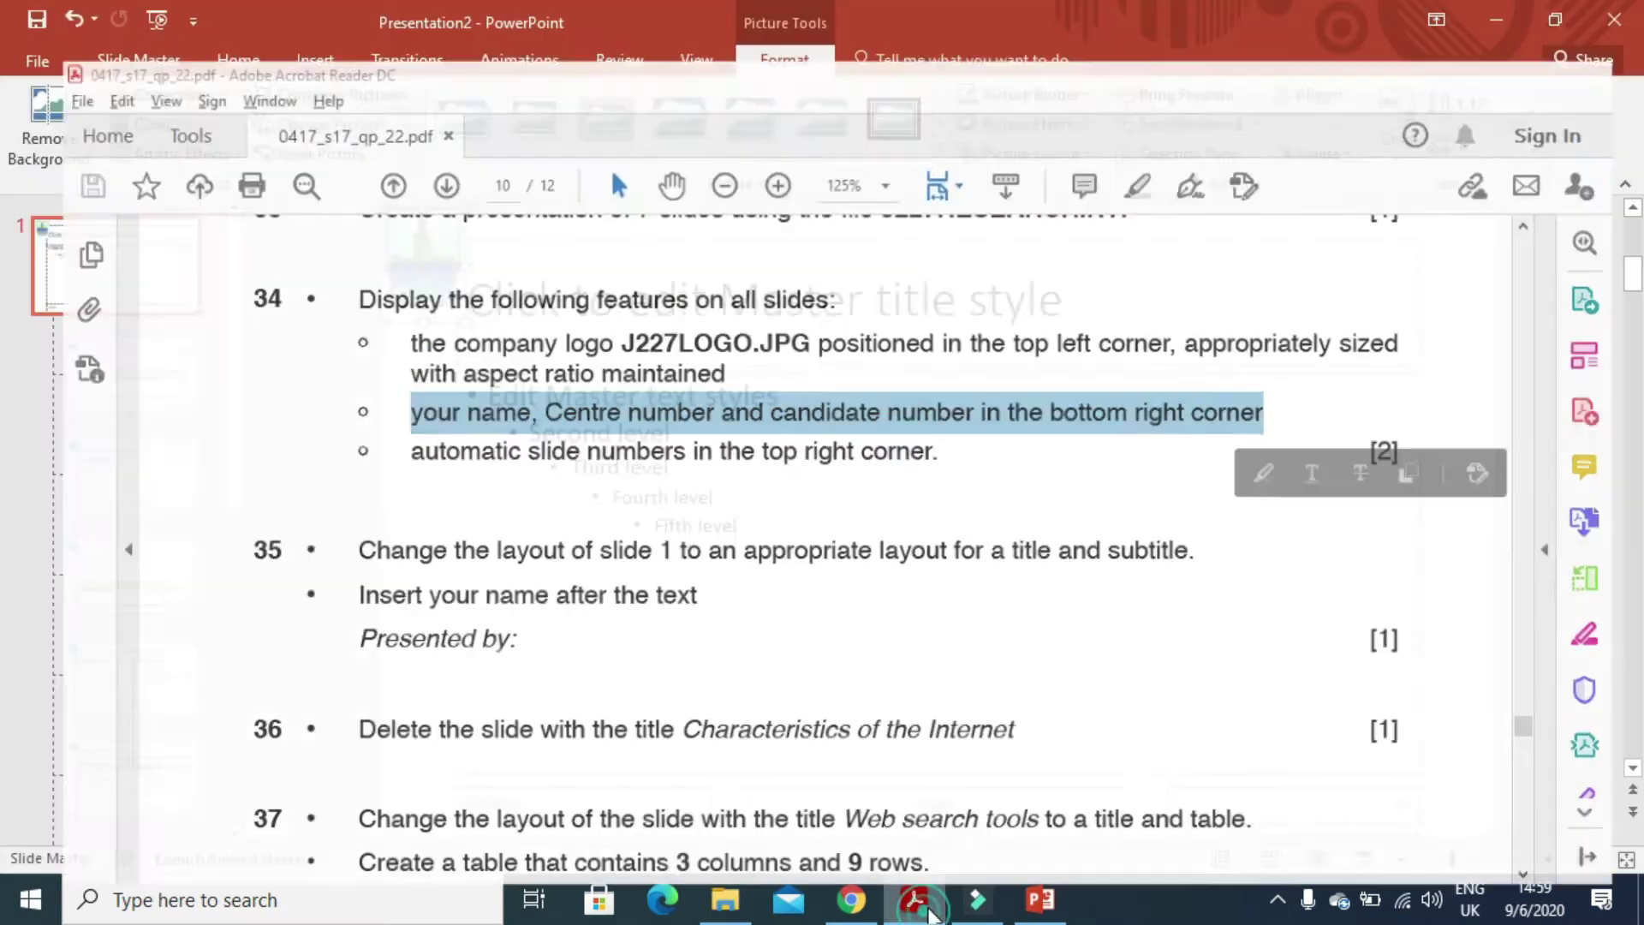
pyautogui.click(976, 807)
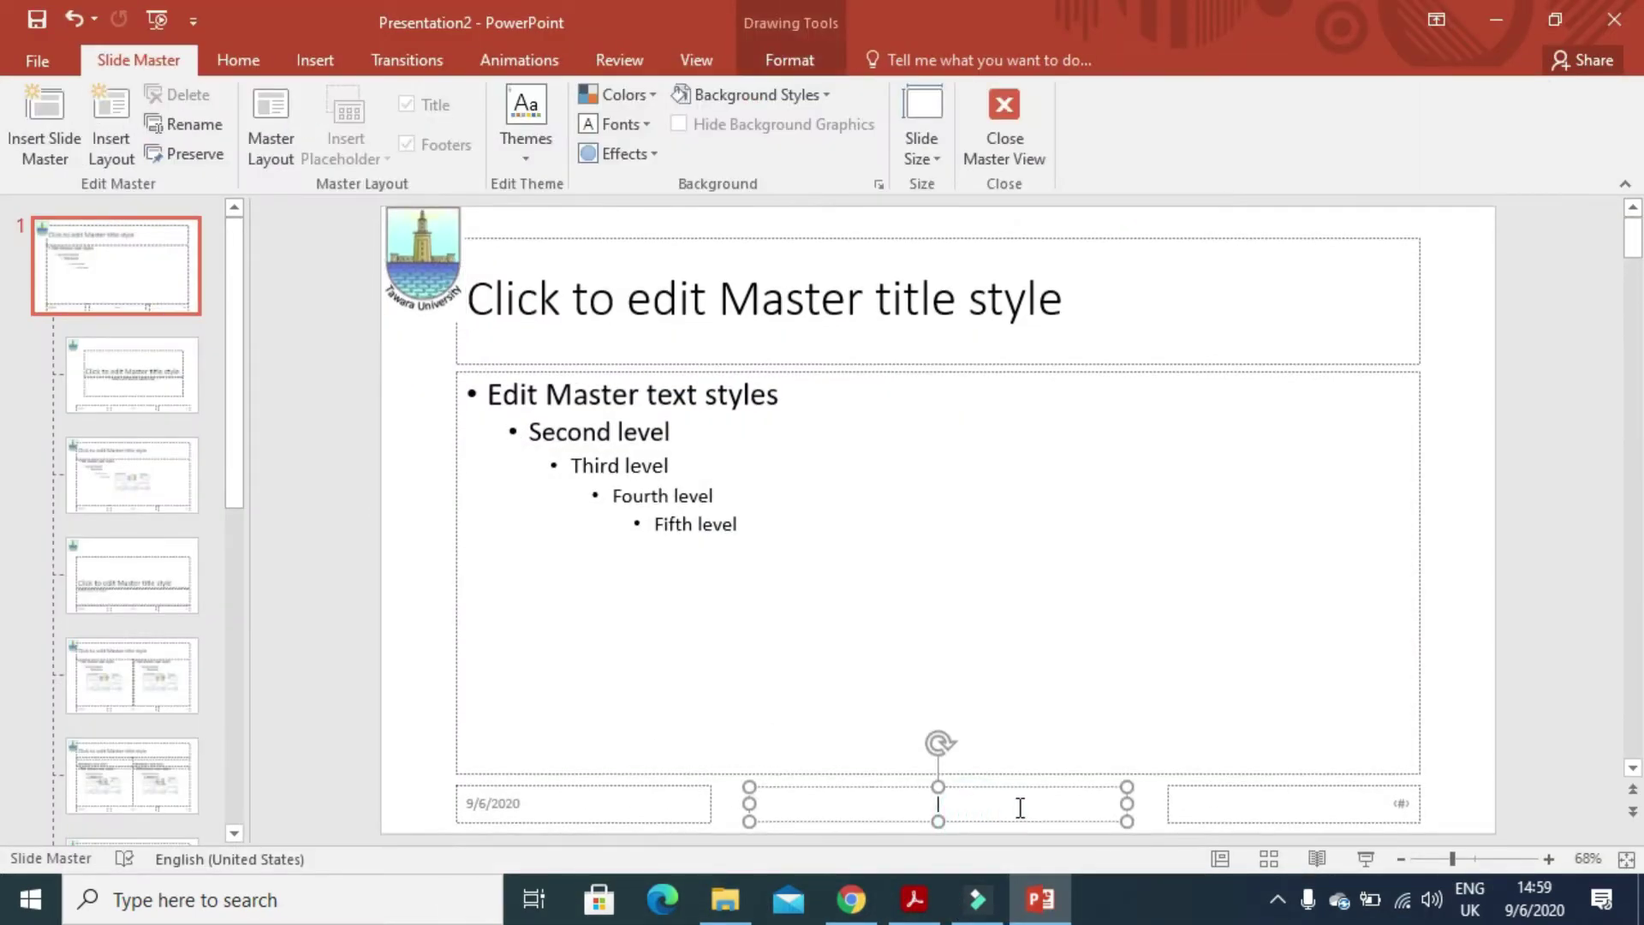
# - Enter the candidate's name and candidate numbers in the master footer, then check the slide-number requirement
pyautogui.hotkey('alt', 'Tab')
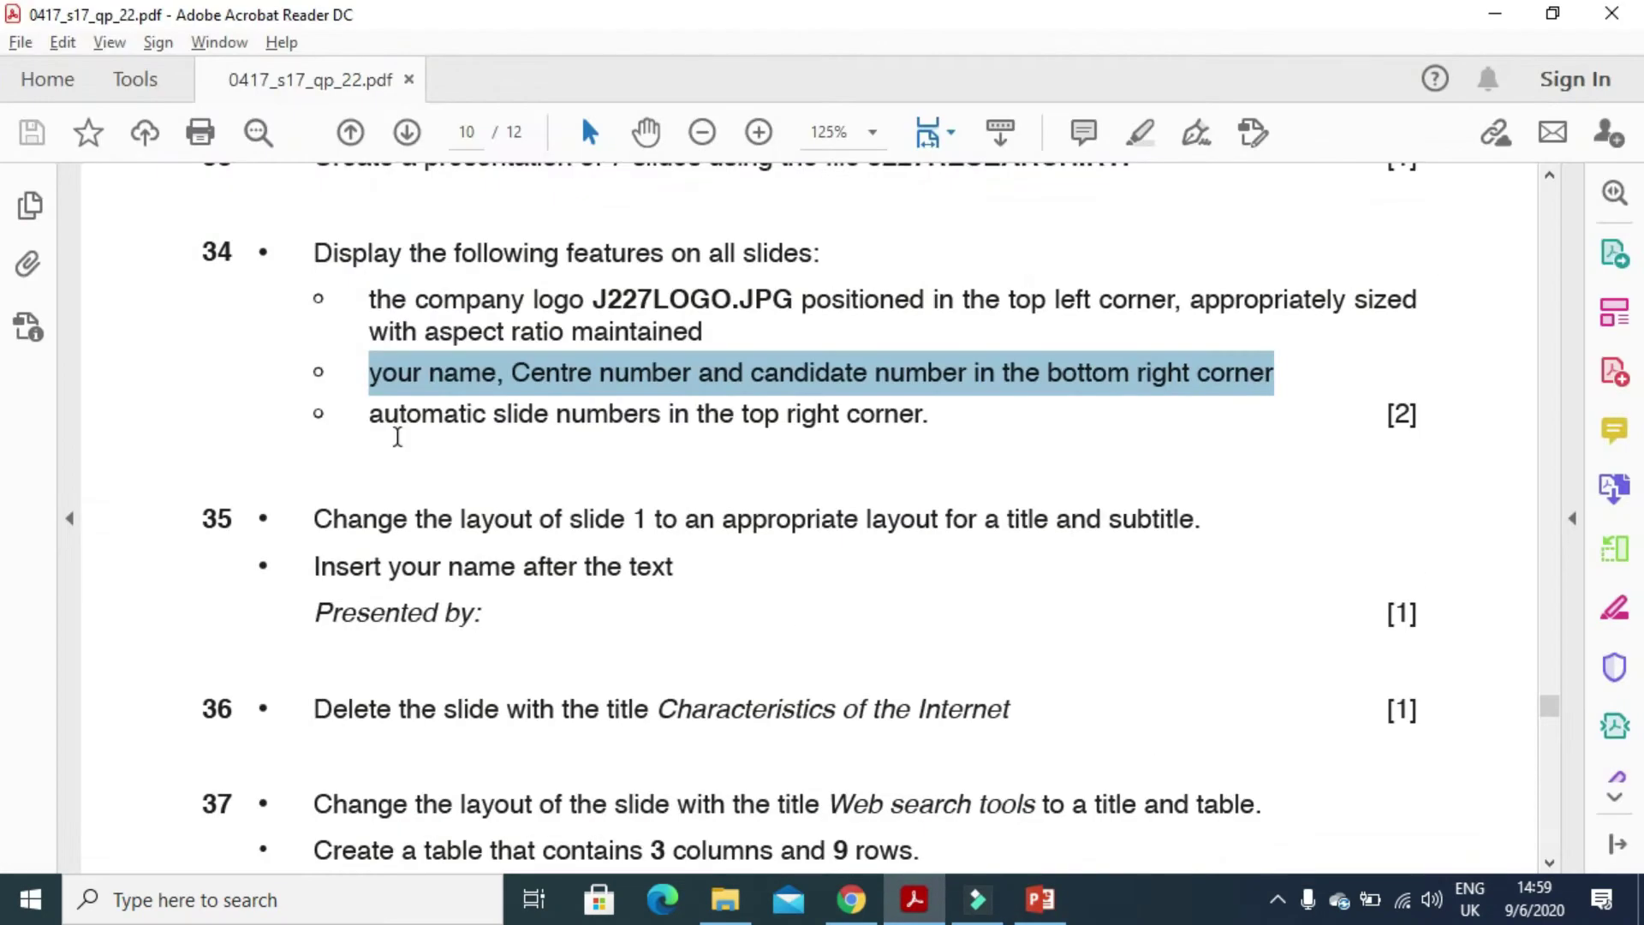
pyautogui.moveTo(375, 425); pyautogui.dragTo(882, 431)
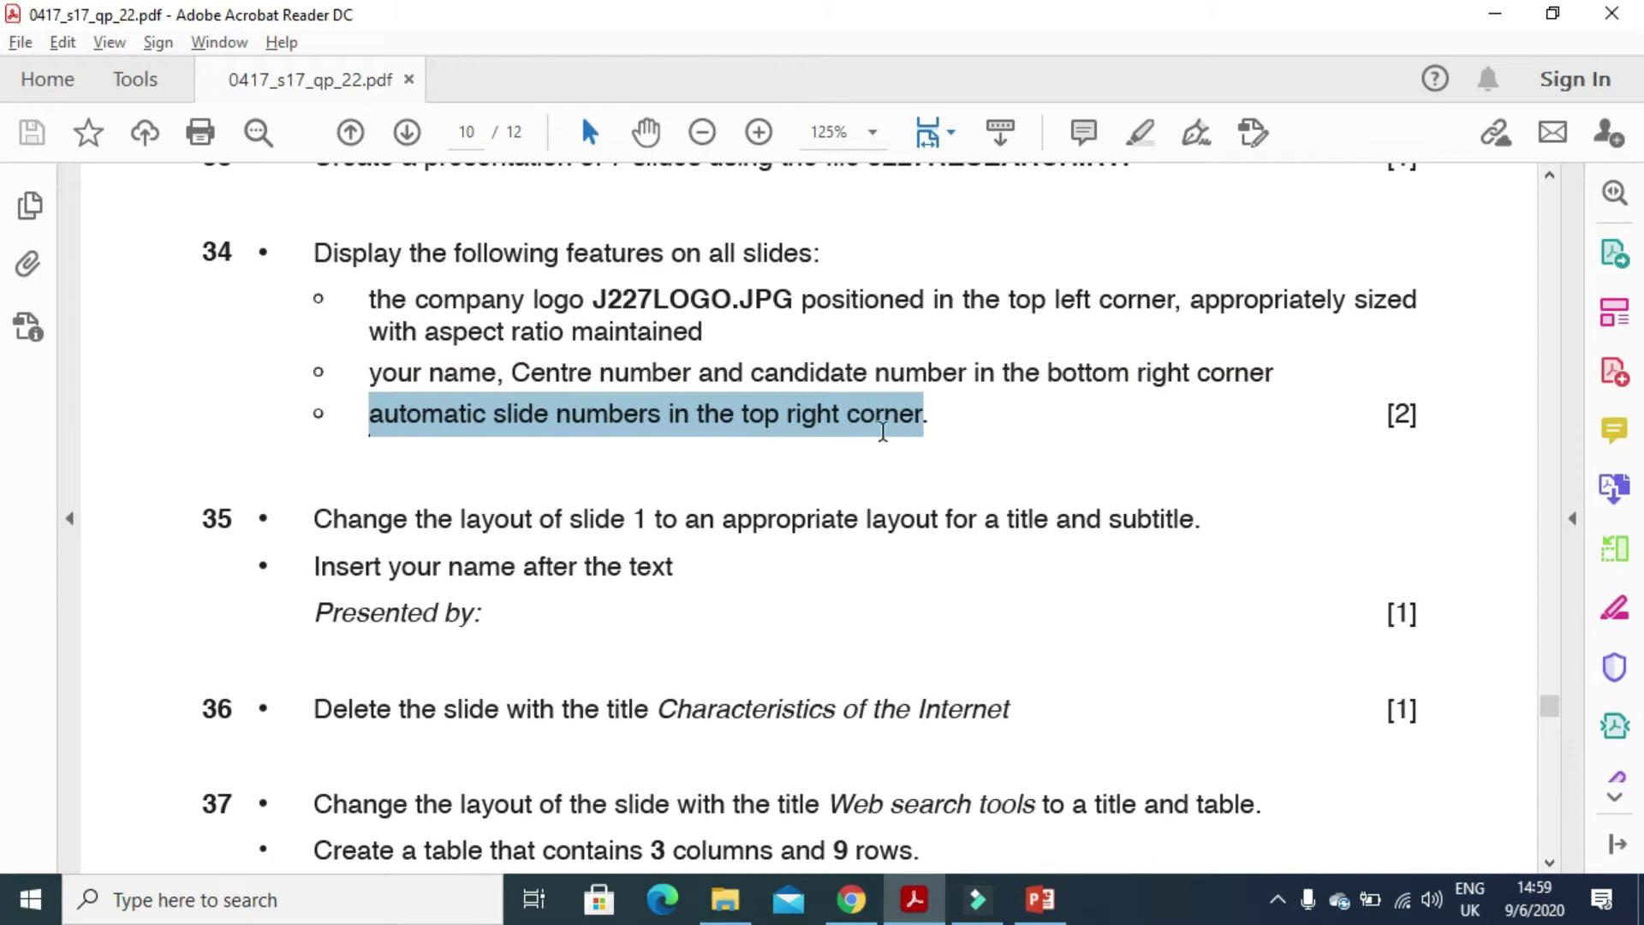
pyautogui.hotkey('alt', 'Tab')
# - Move the slide-number box top-right and footer bottom-right, and delete the date placeholder
pyautogui.click(1323, 797)
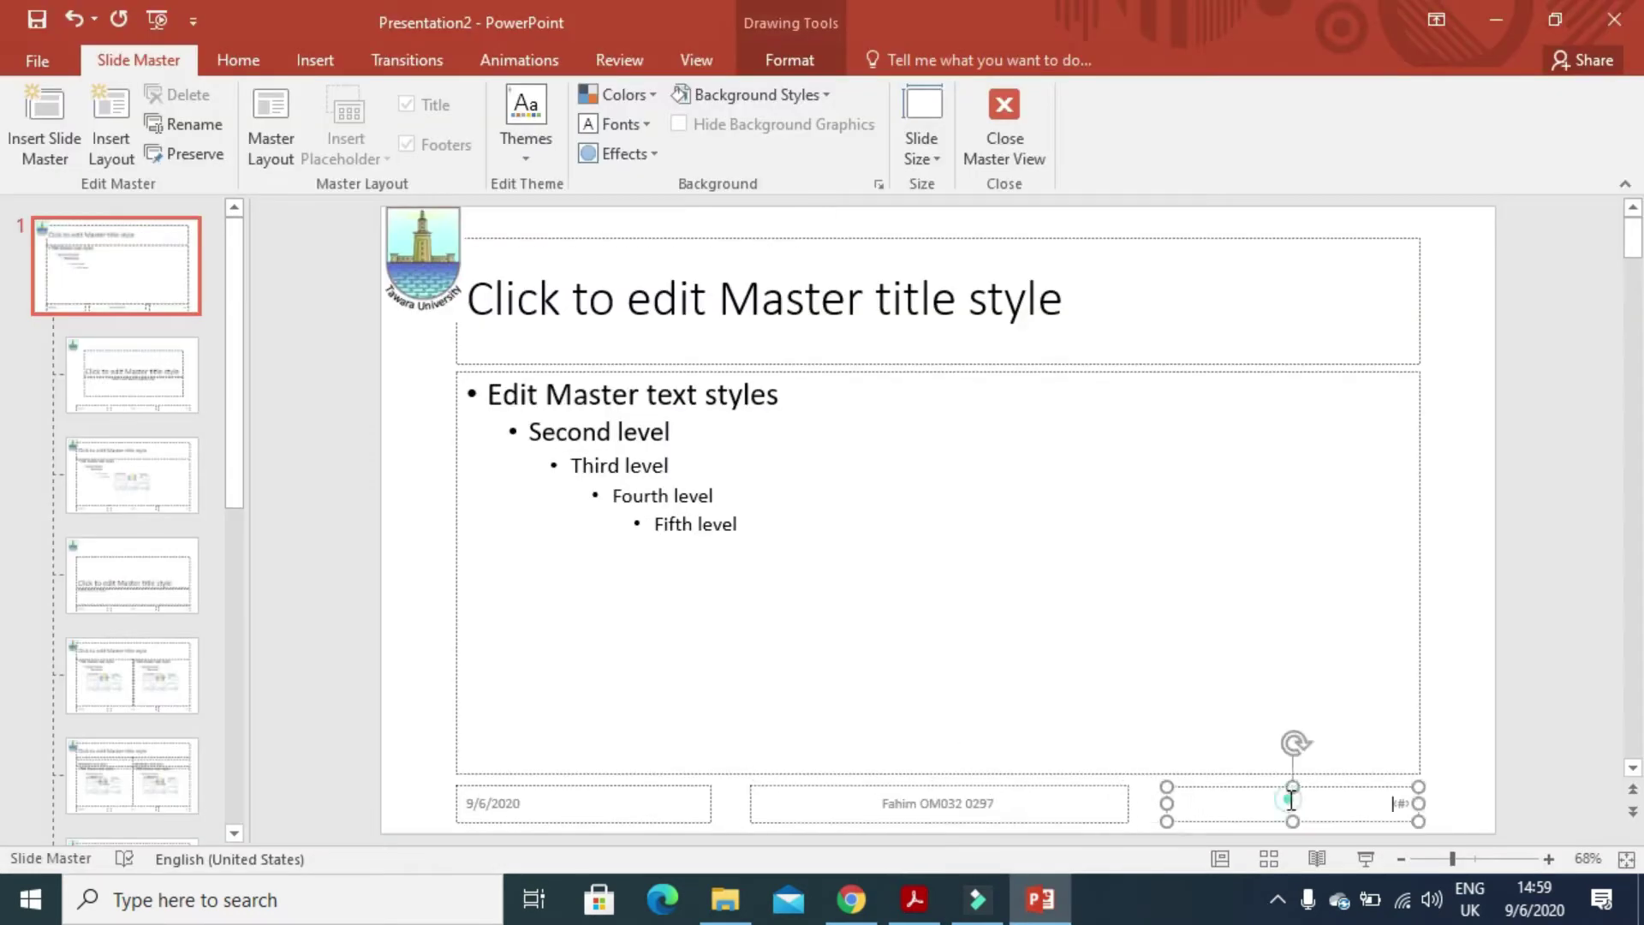
pyautogui.moveTo(1325, 785); pyautogui.dragTo(1399, 210)
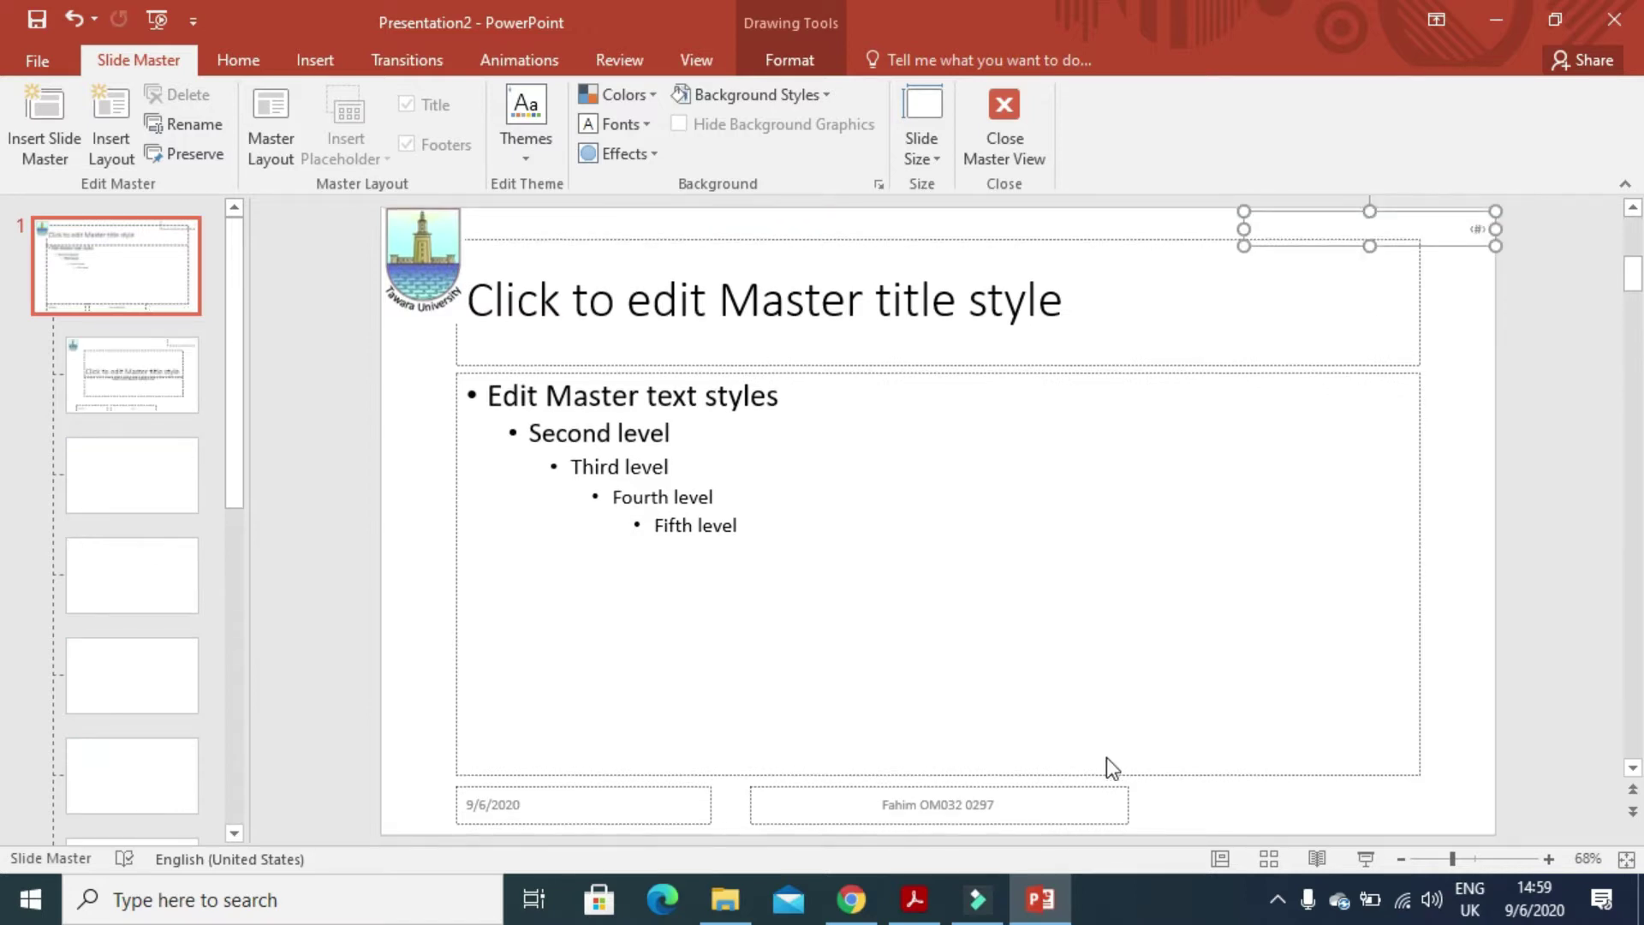
pyautogui.click(1065, 796)
pyautogui.moveTo(1064, 796); pyautogui.dragTo(1425, 798)
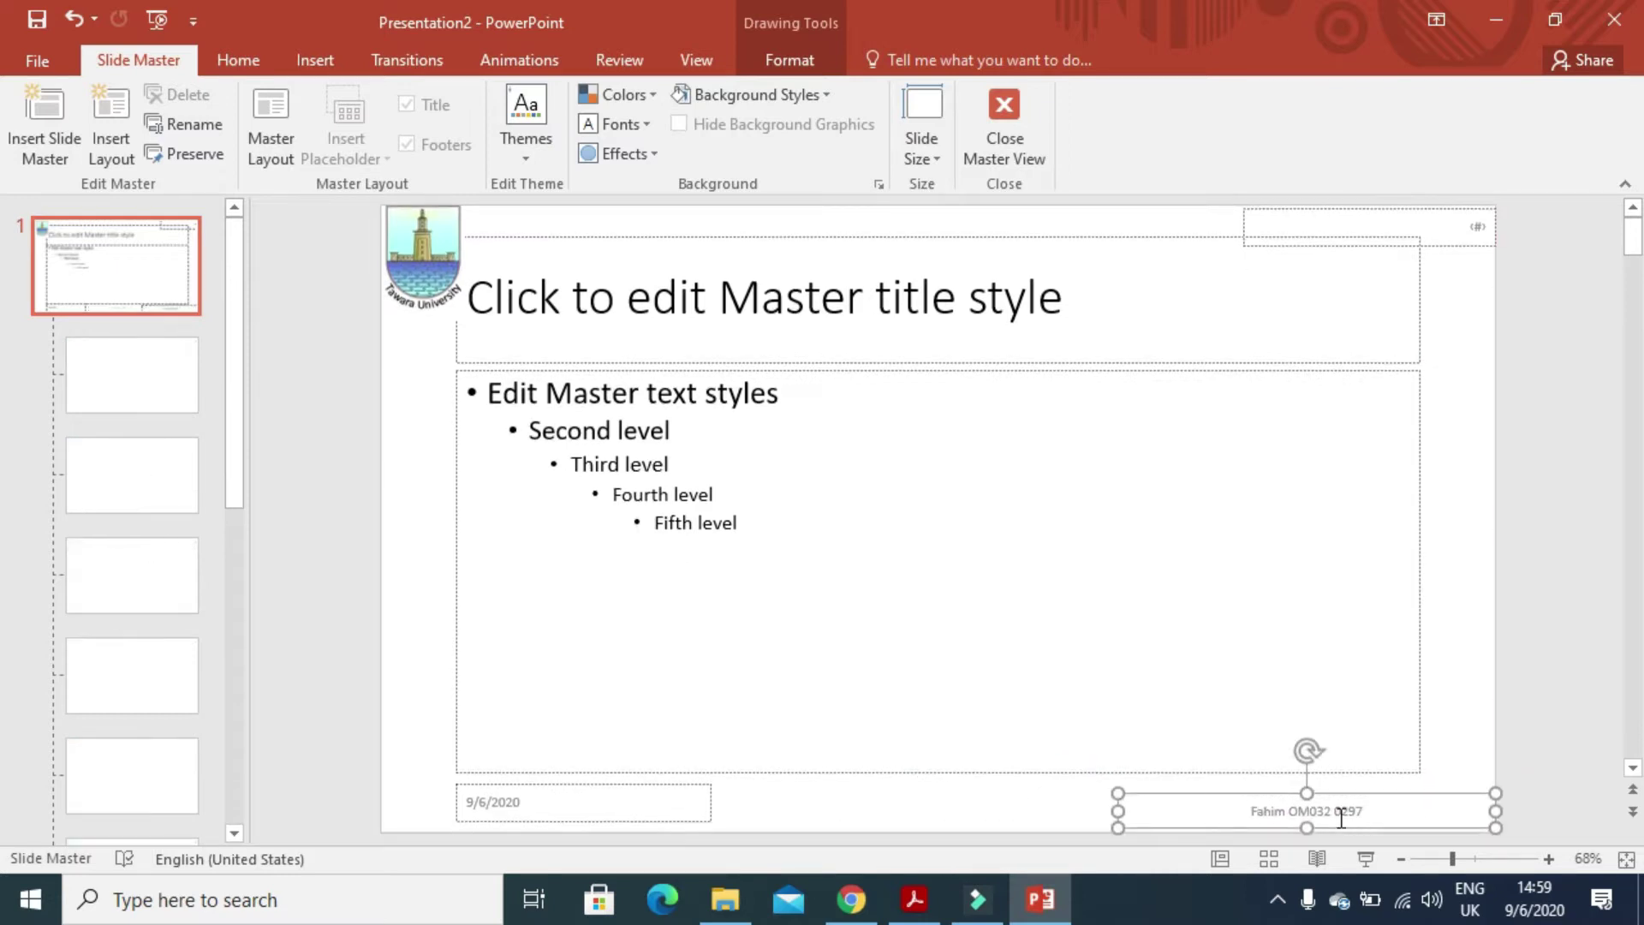
pyautogui.click(661, 798)
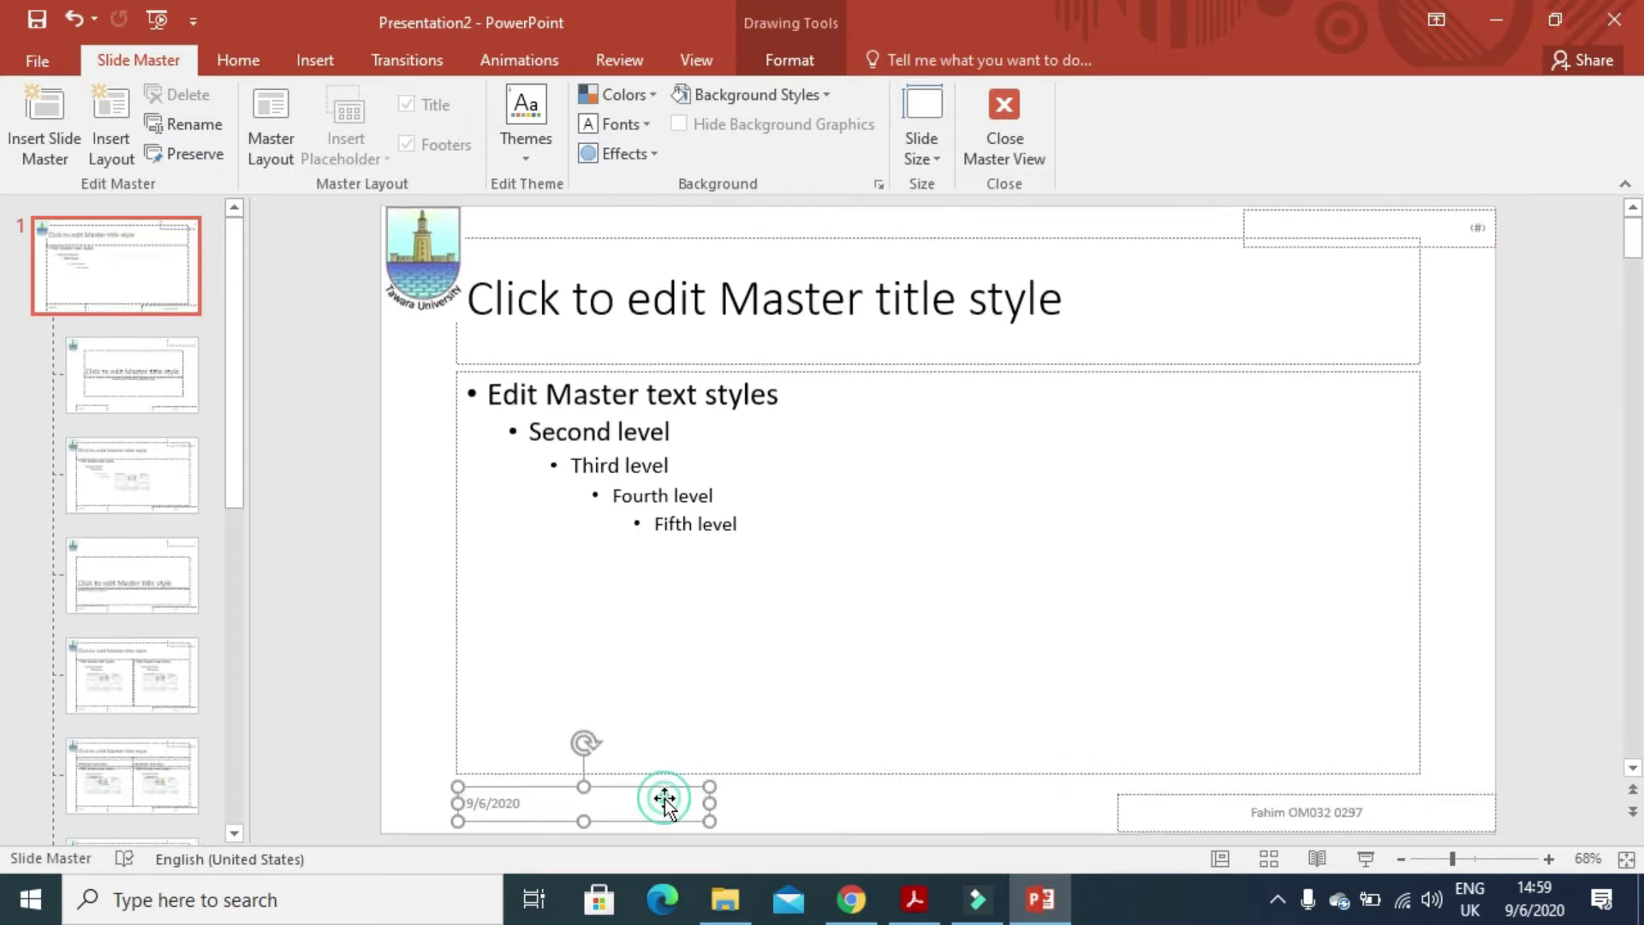
pyautogui.press('Delete')
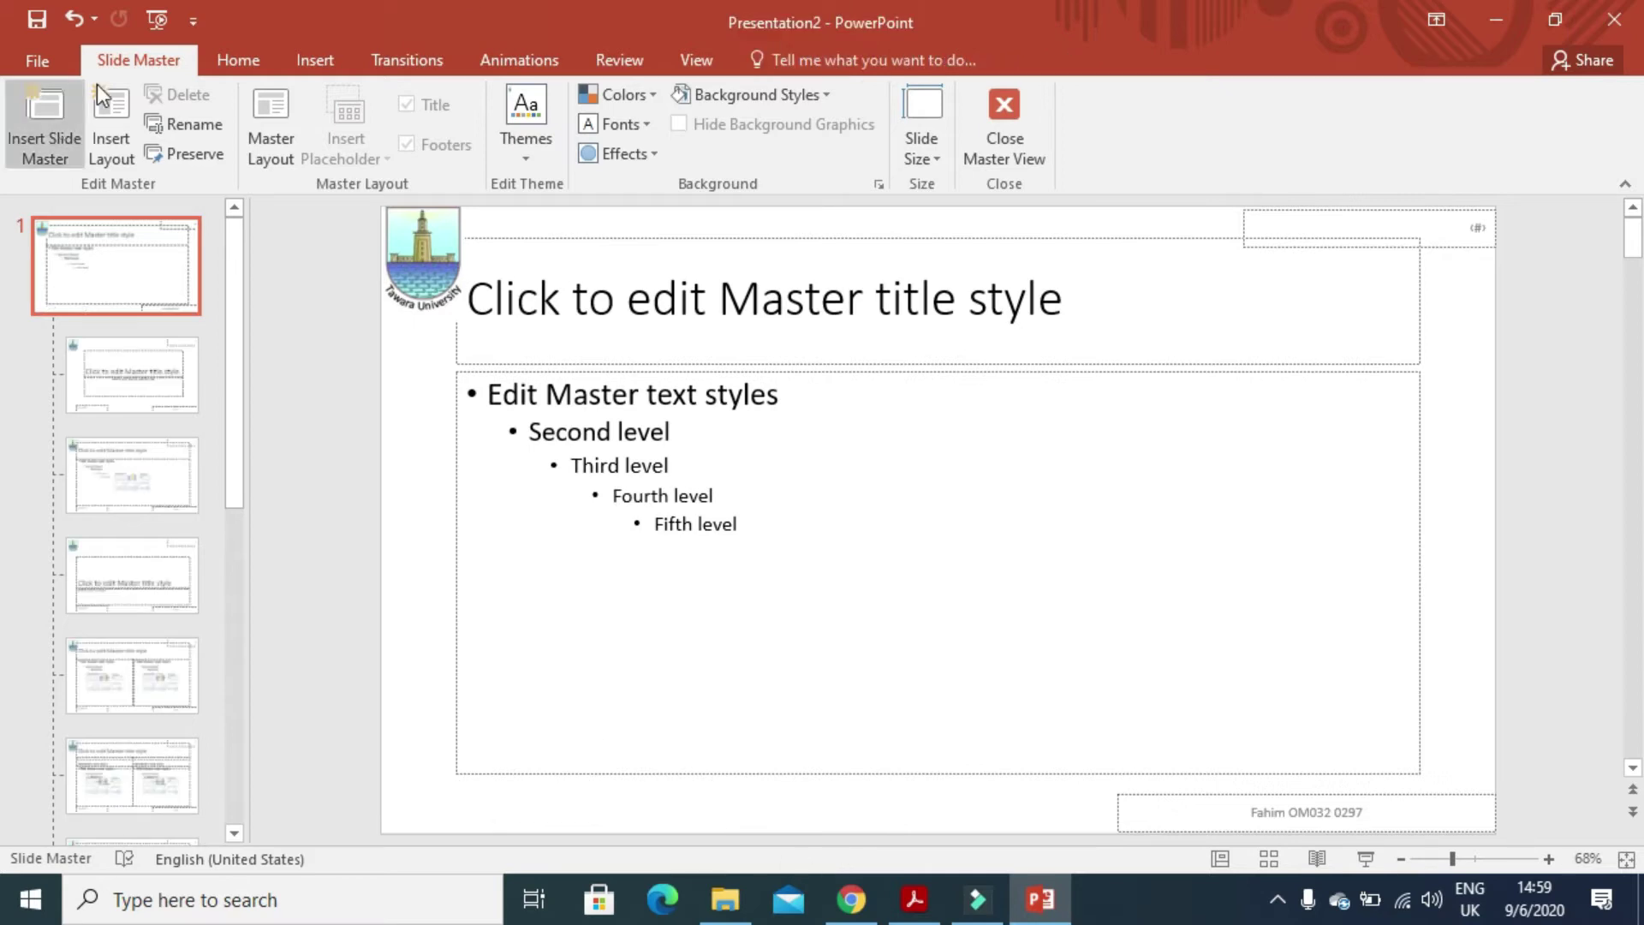
# - Enable Slide number and Footer in Header & Footer and apply them to all slides
pyautogui.click(307, 65)
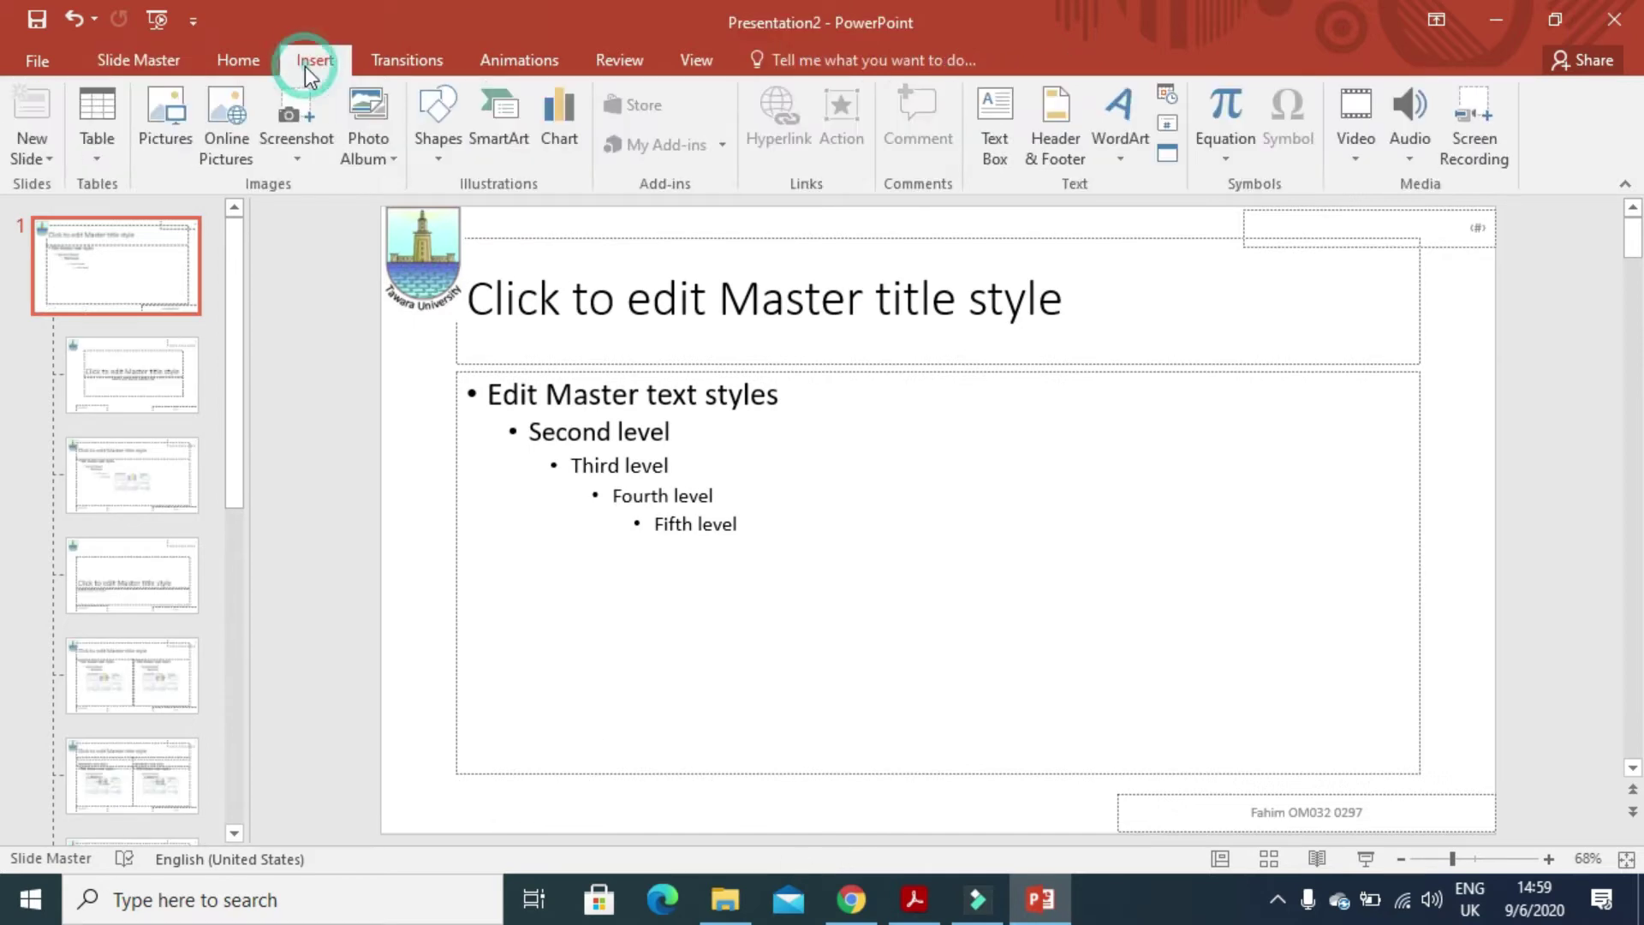
pyautogui.click(1074, 142)
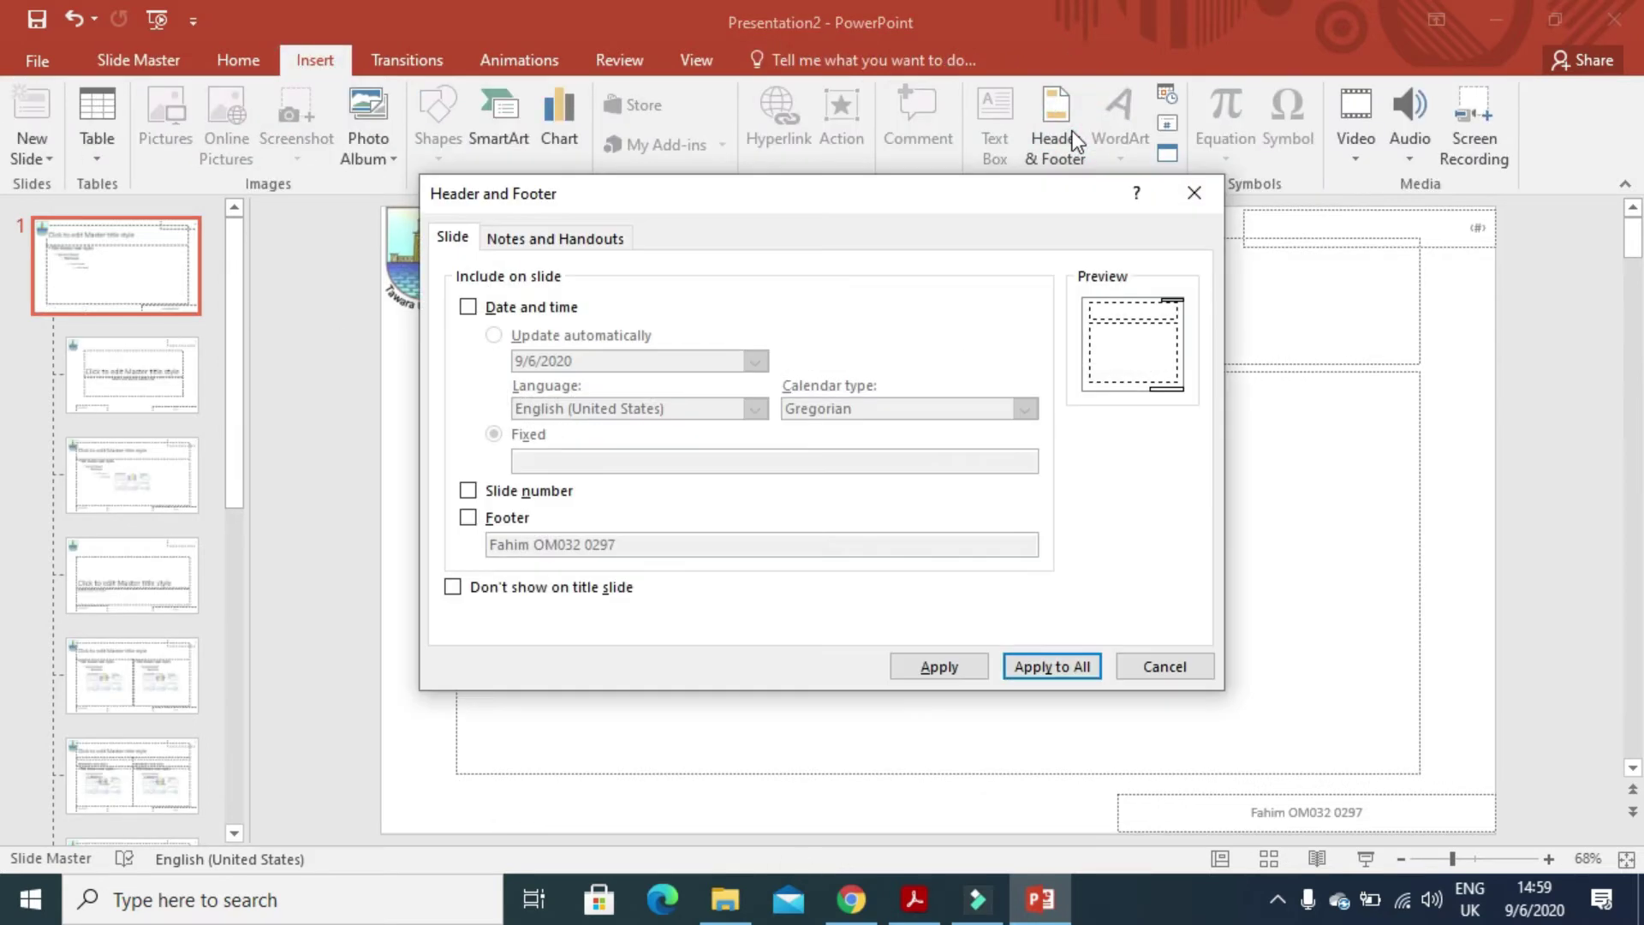
pyautogui.click(468, 492)
pyautogui.click(468, 517)
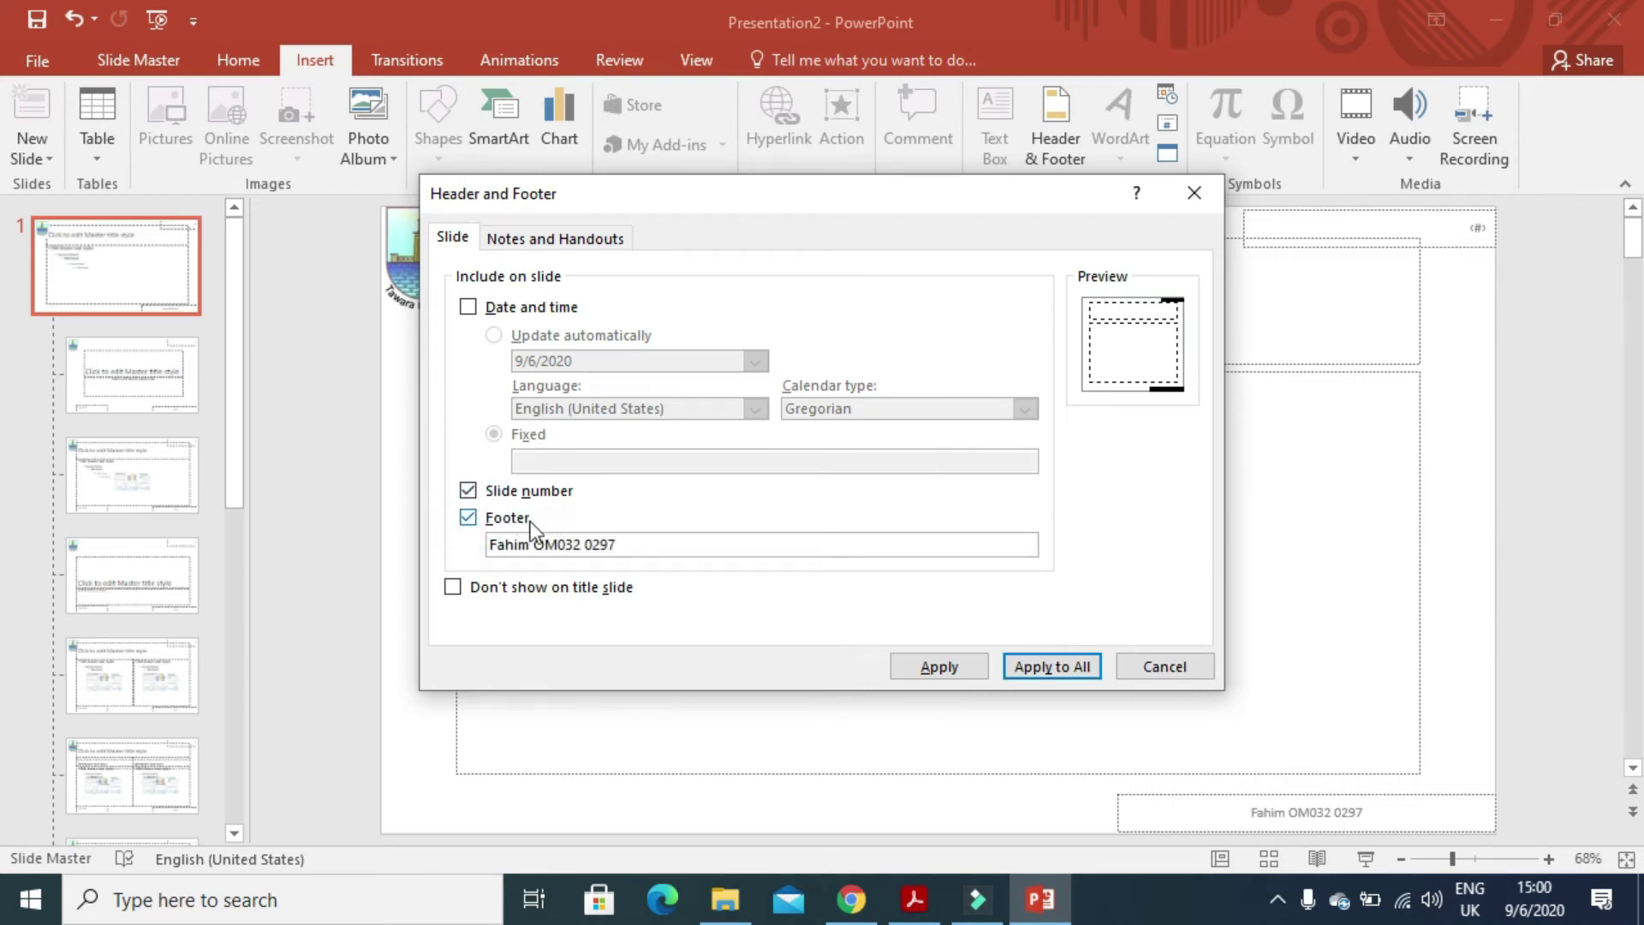
pyautogui.click(1072, 666)
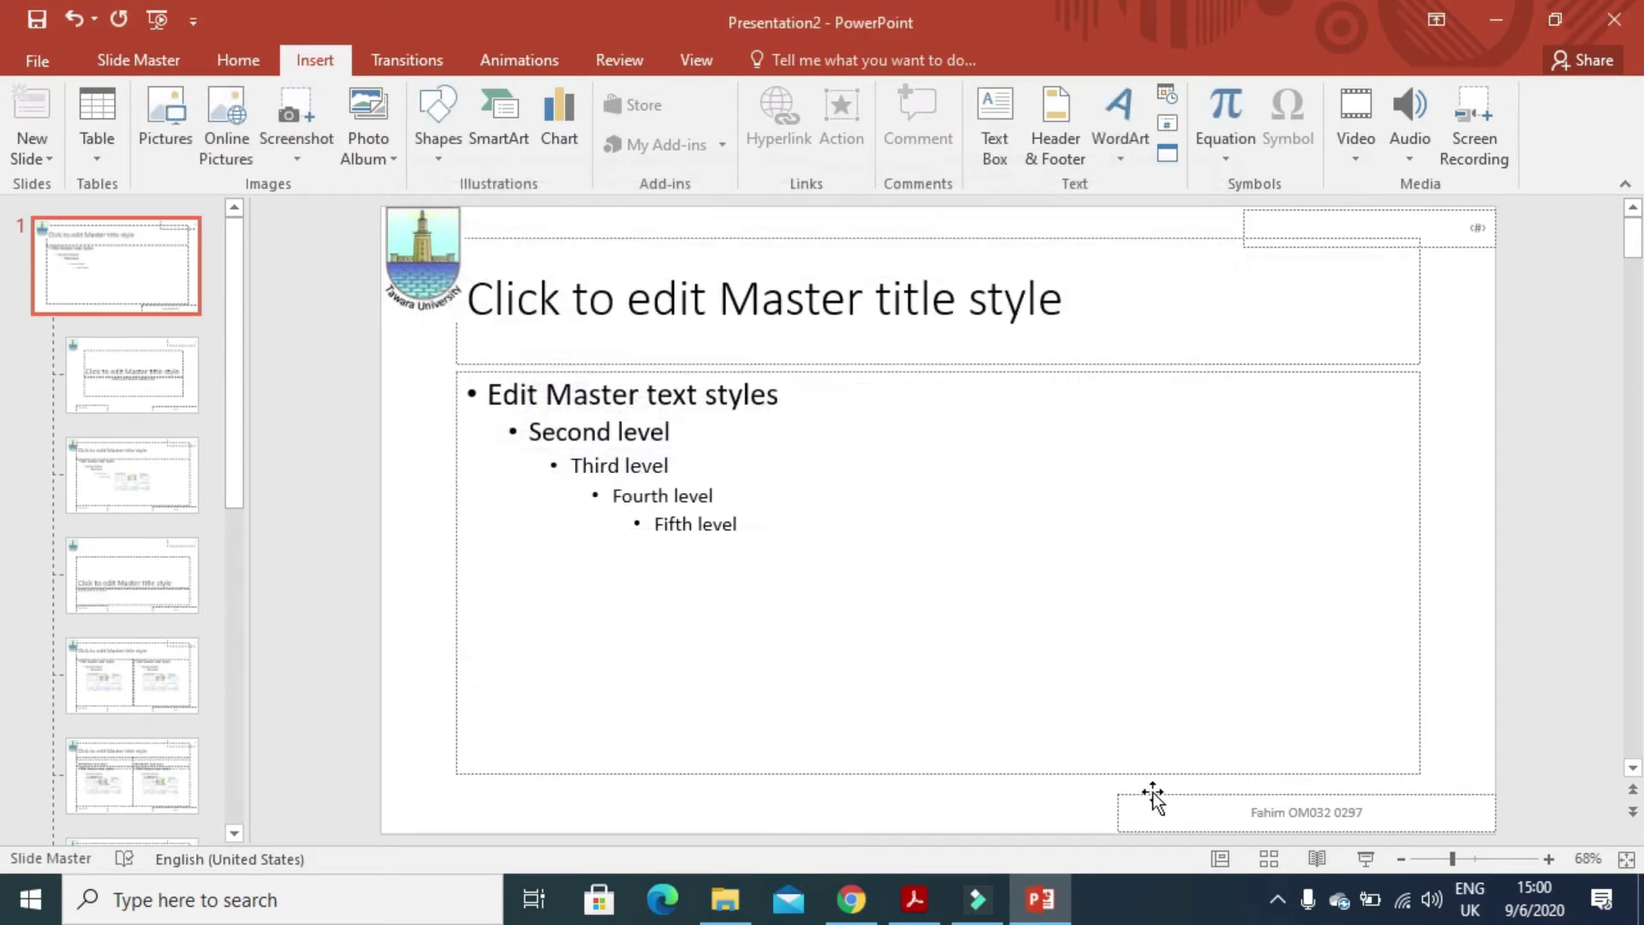
# - Right-align the footer text
pyautogui.click(1231, 820)
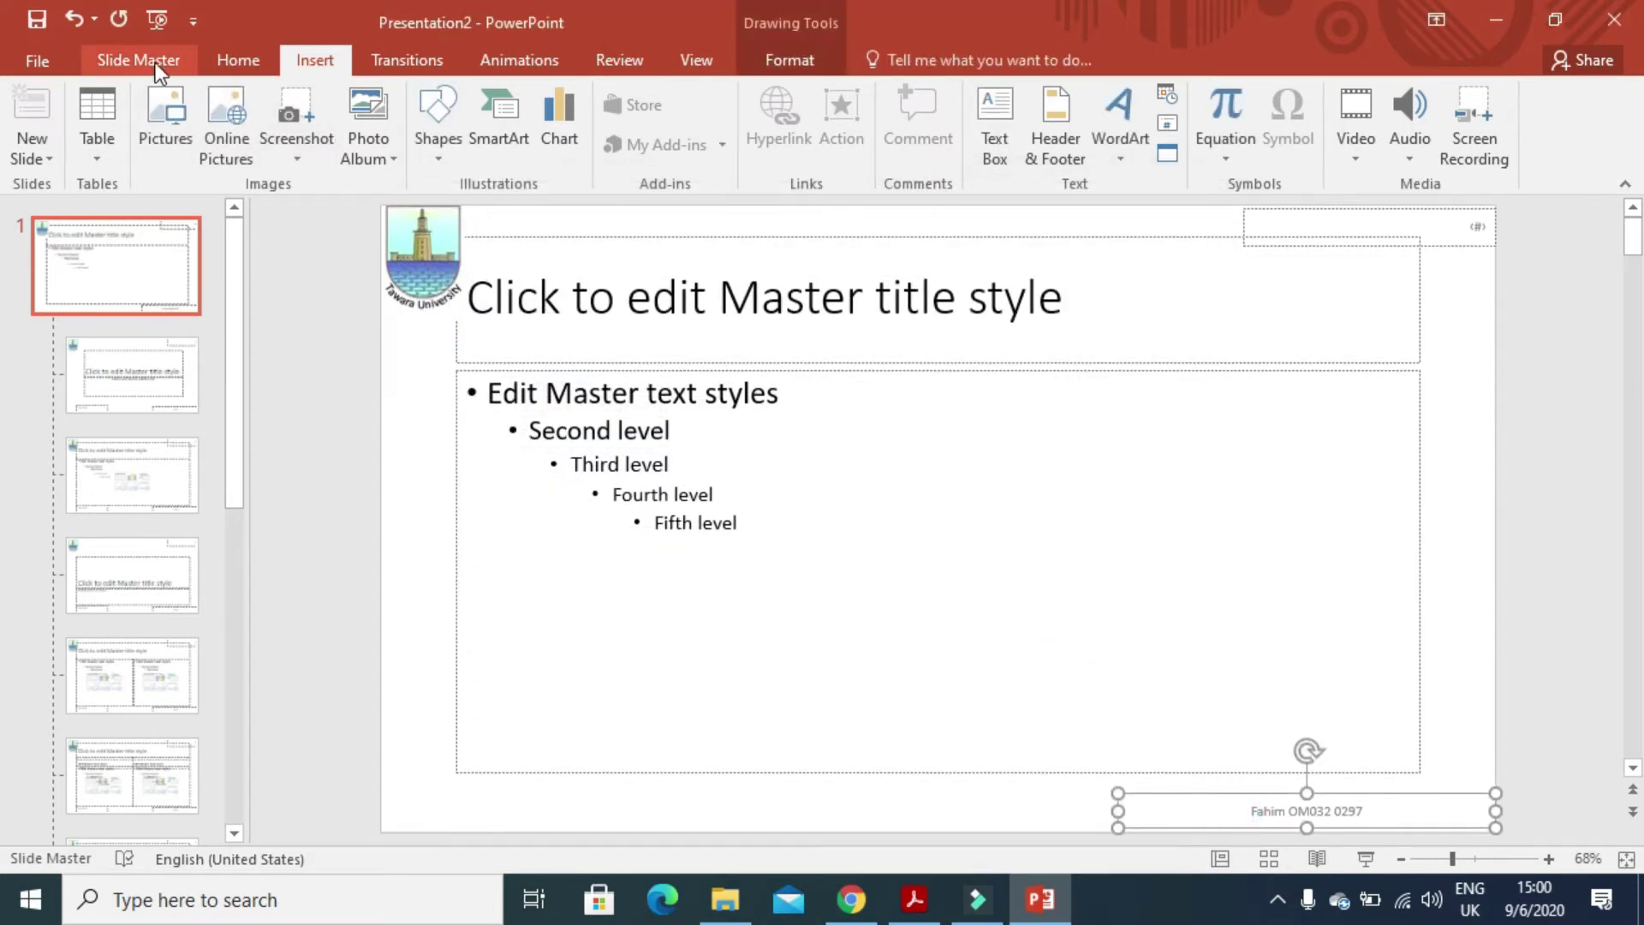
pyautogui.click(235, 61)
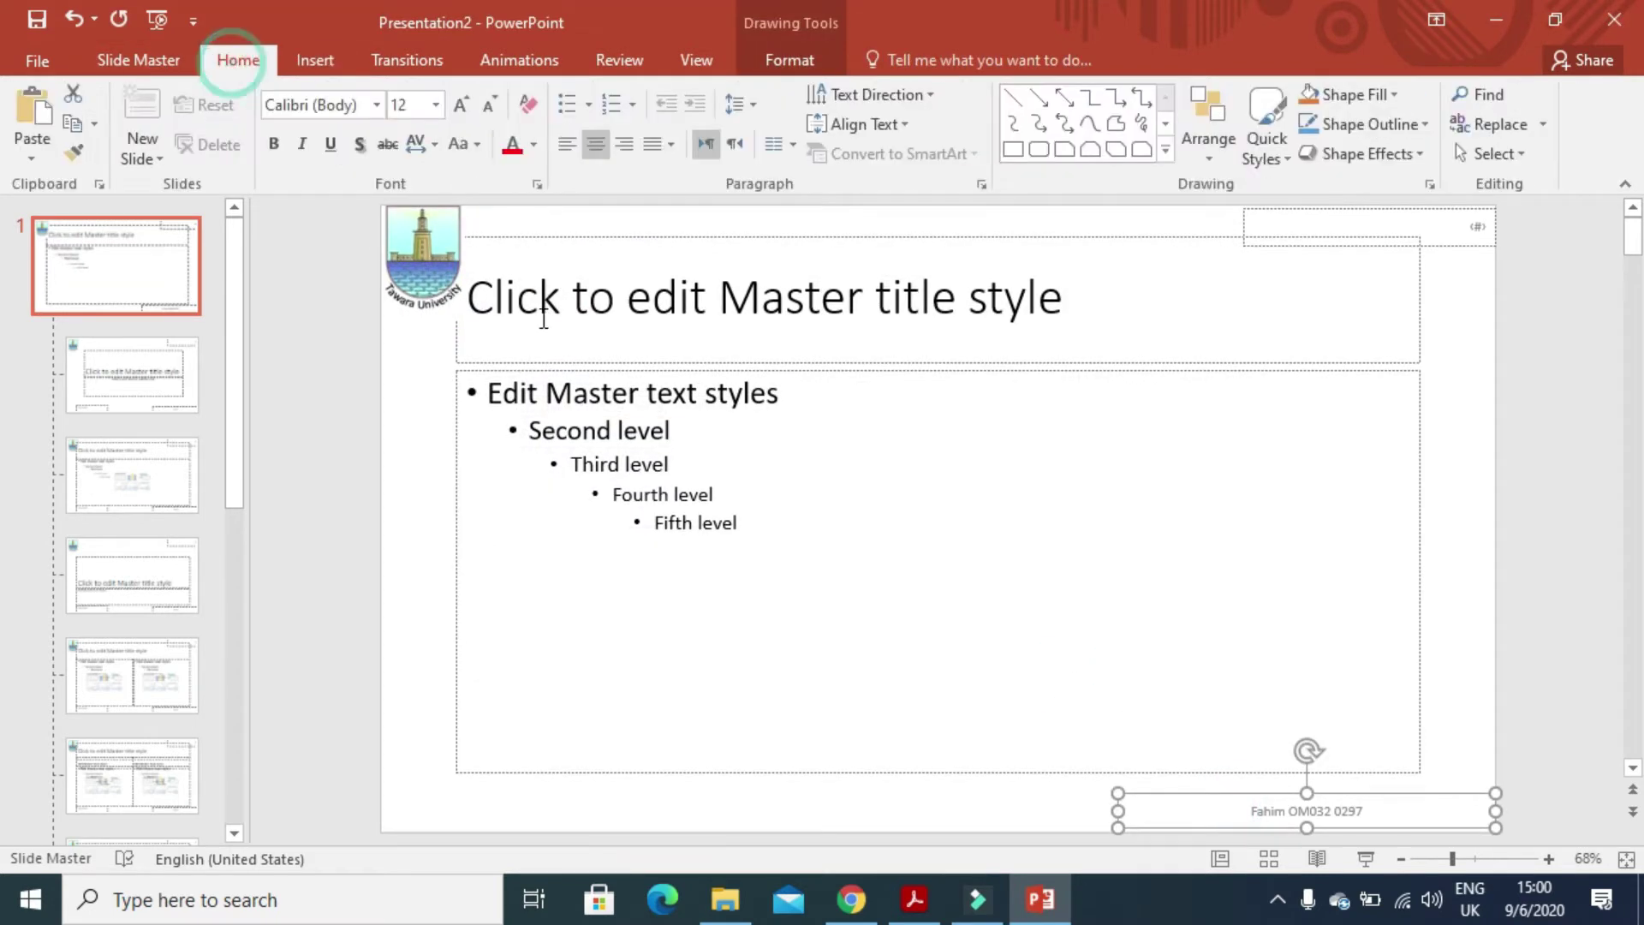
pyautogui.click(623, 152)
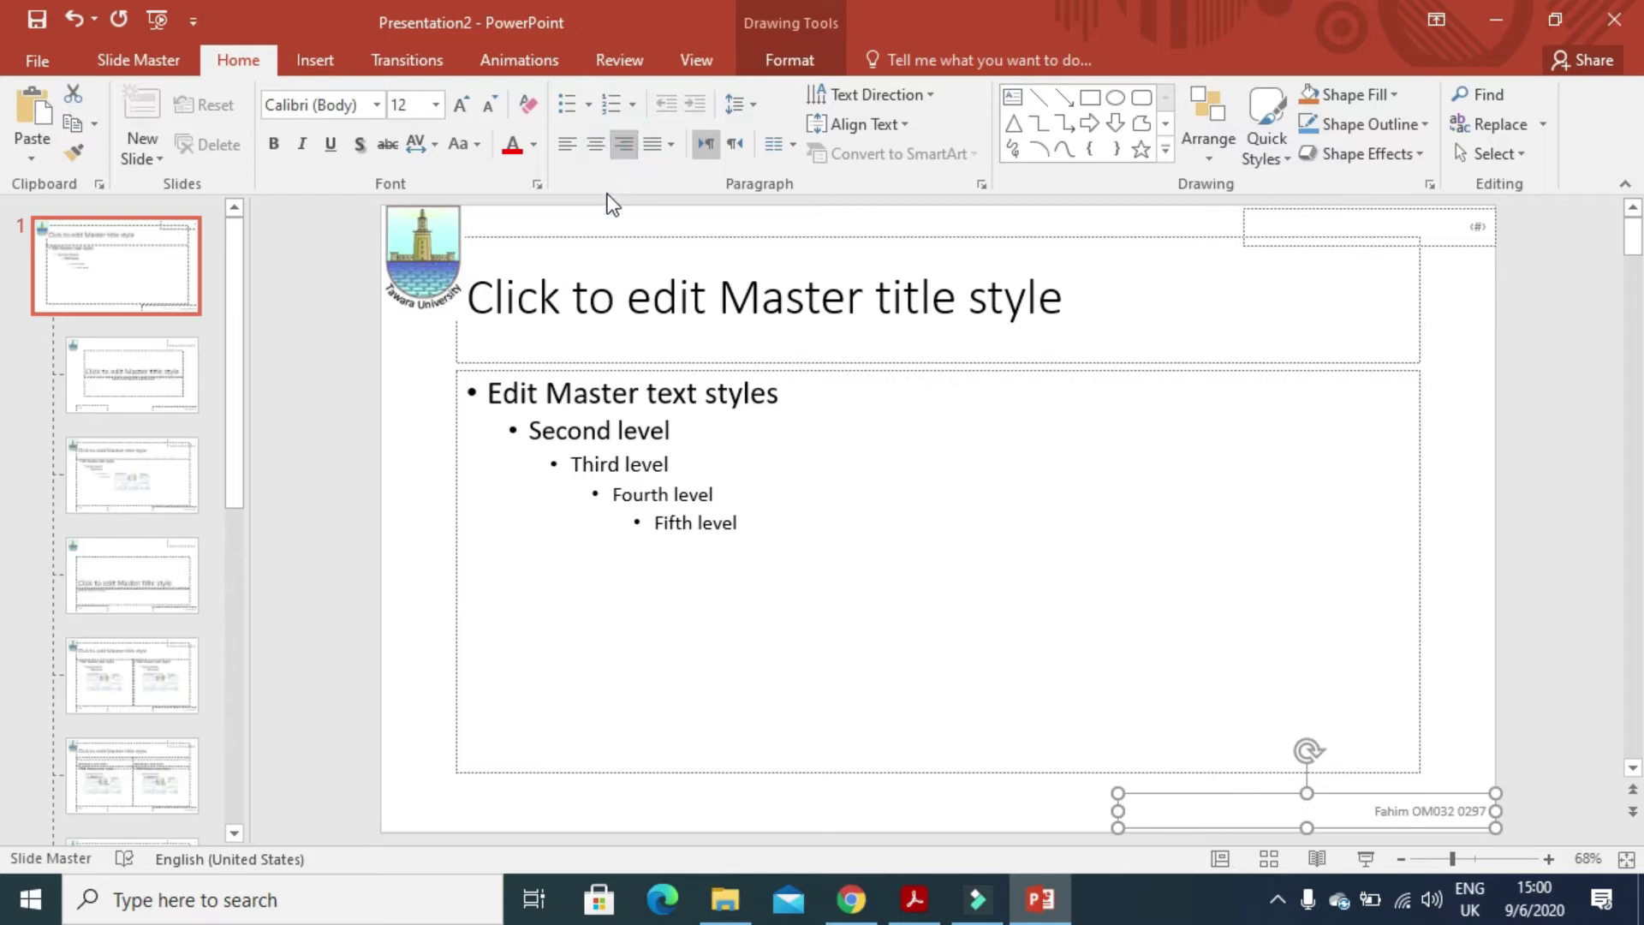
pyautogui.click(695, 61)
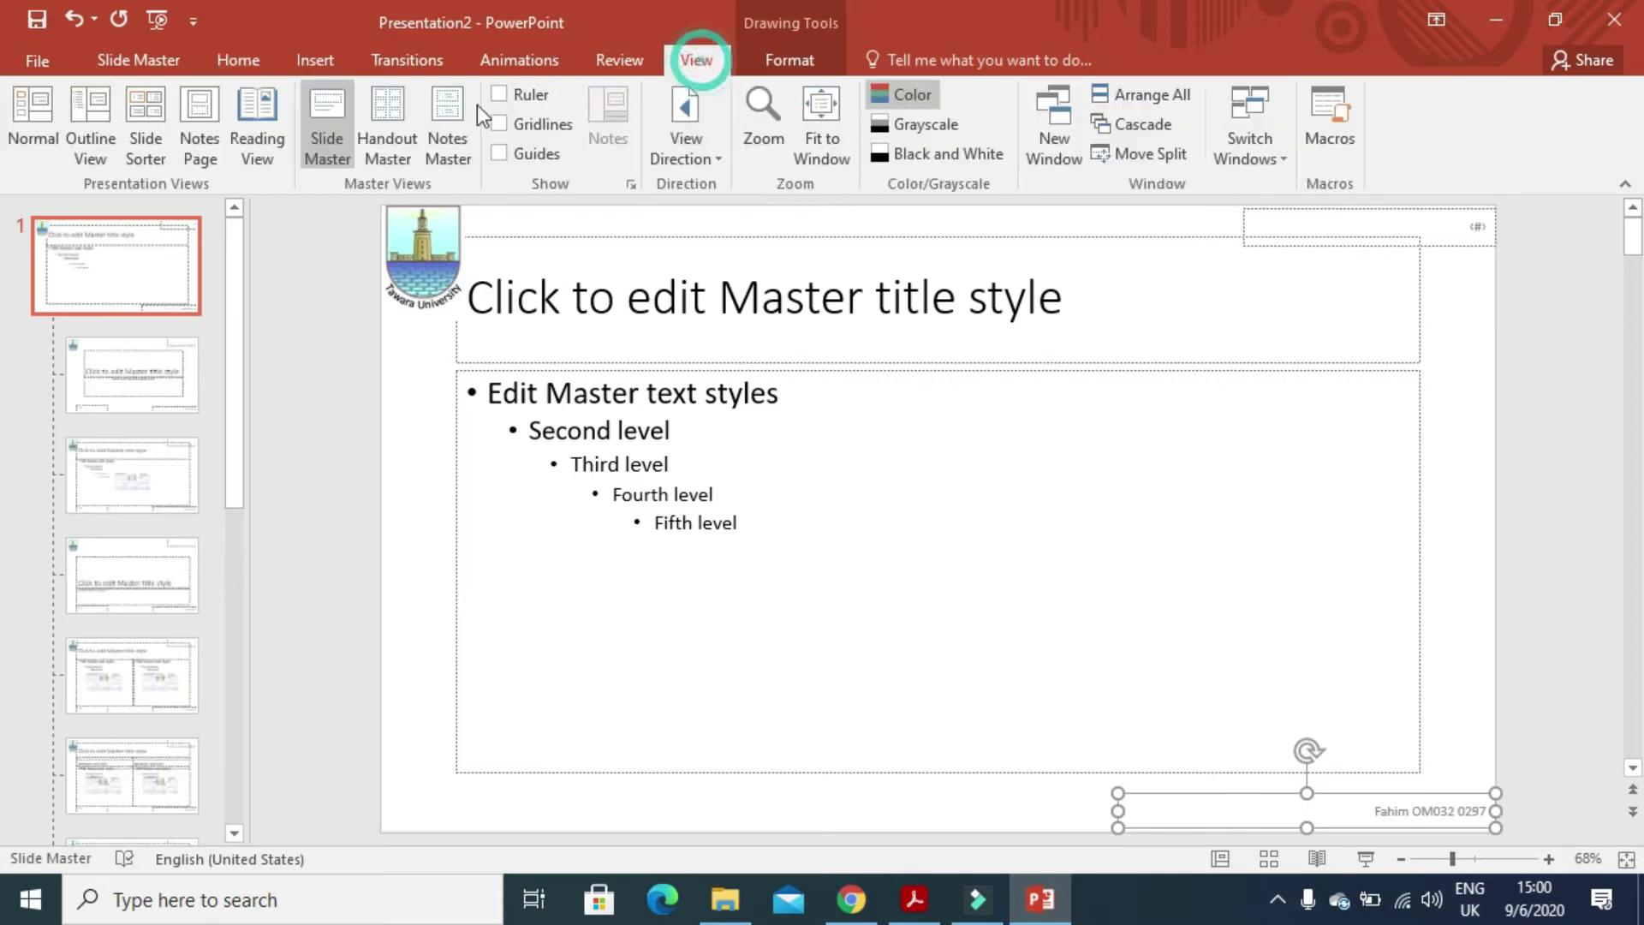
# - Return to Normal view and read the slide 1 layout requirement in the exam paper
pyautogui.click(34, 112)
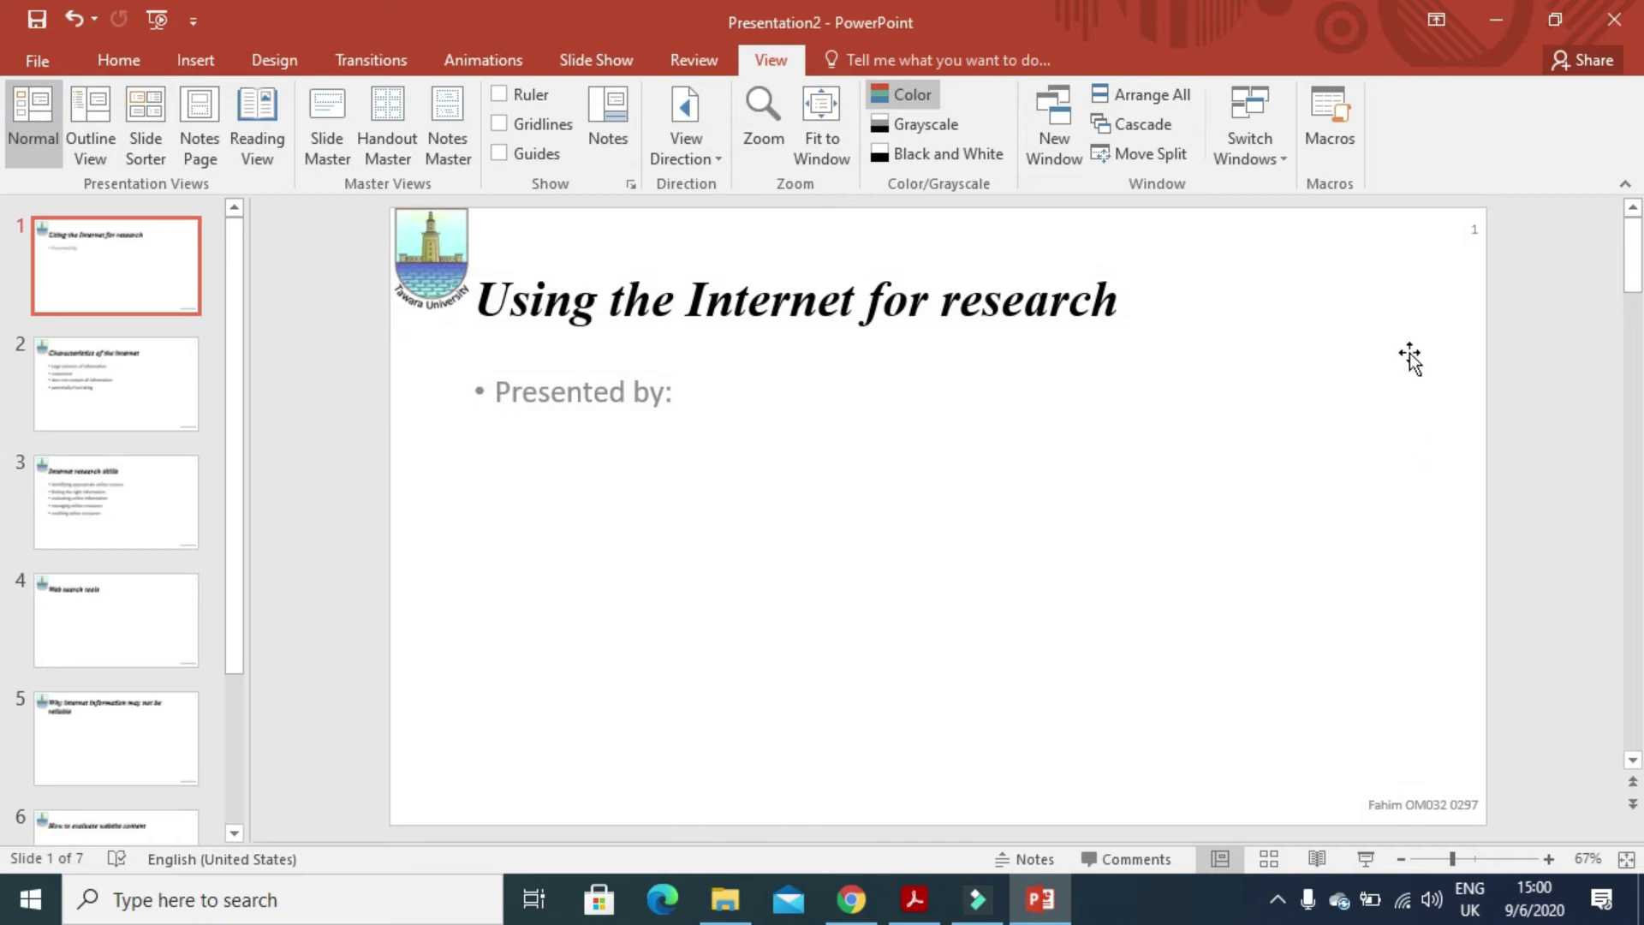
pyautogui.hotkey('alt', 'Tab')
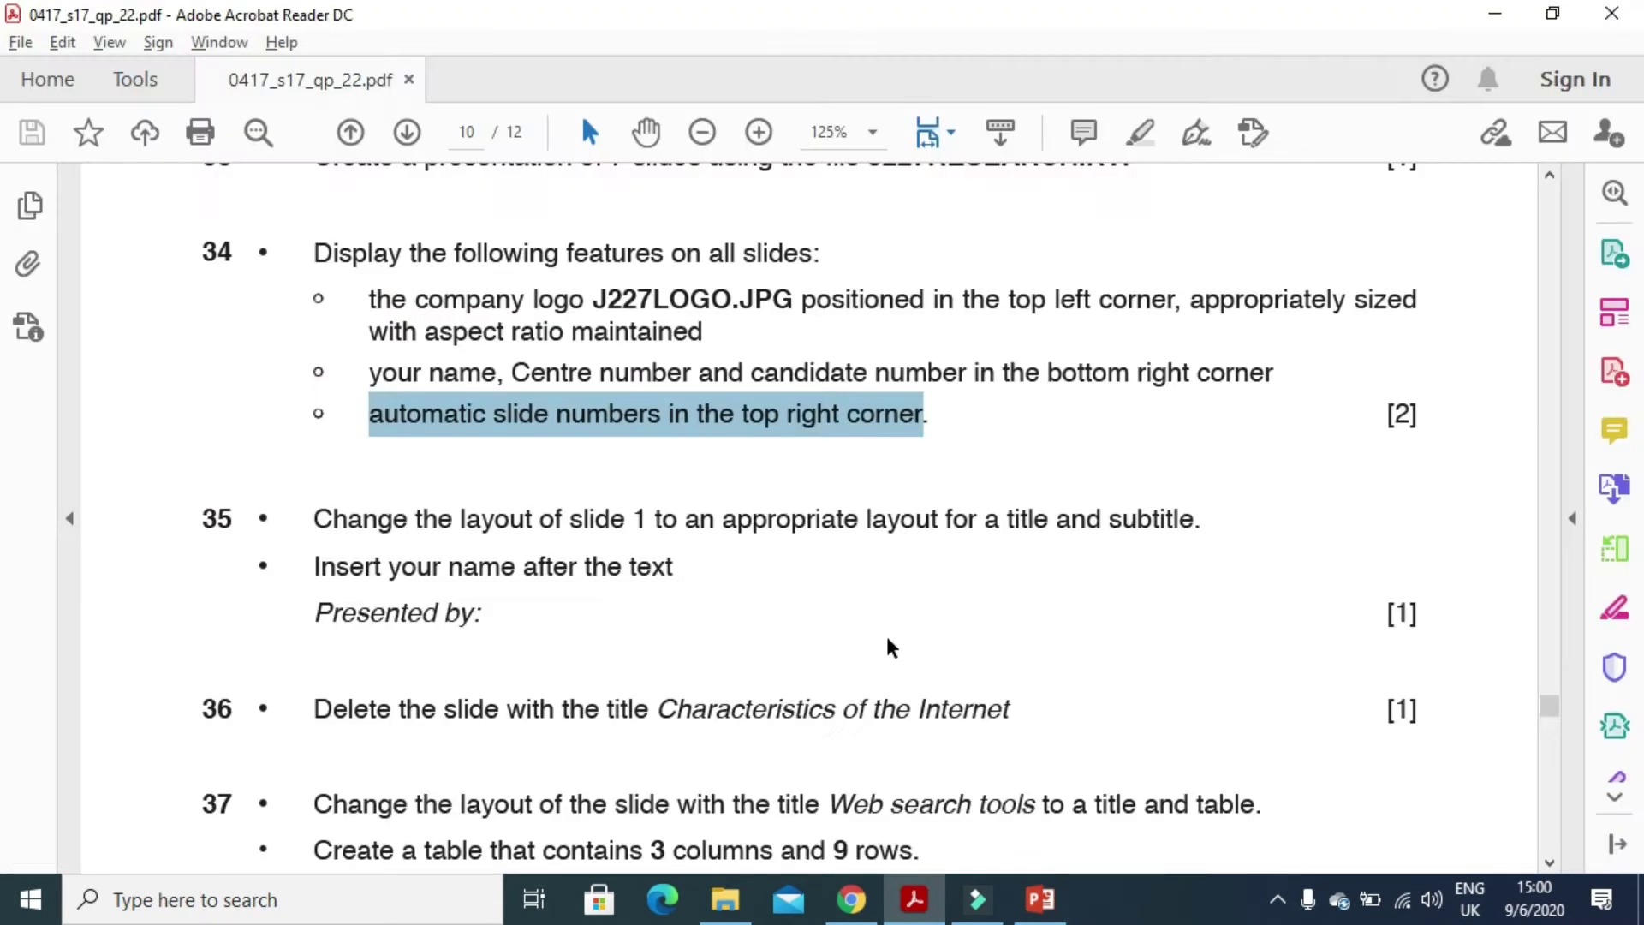
pyautogui.moveTo(310, 520); pyautogui.dragTo(1173, 543)
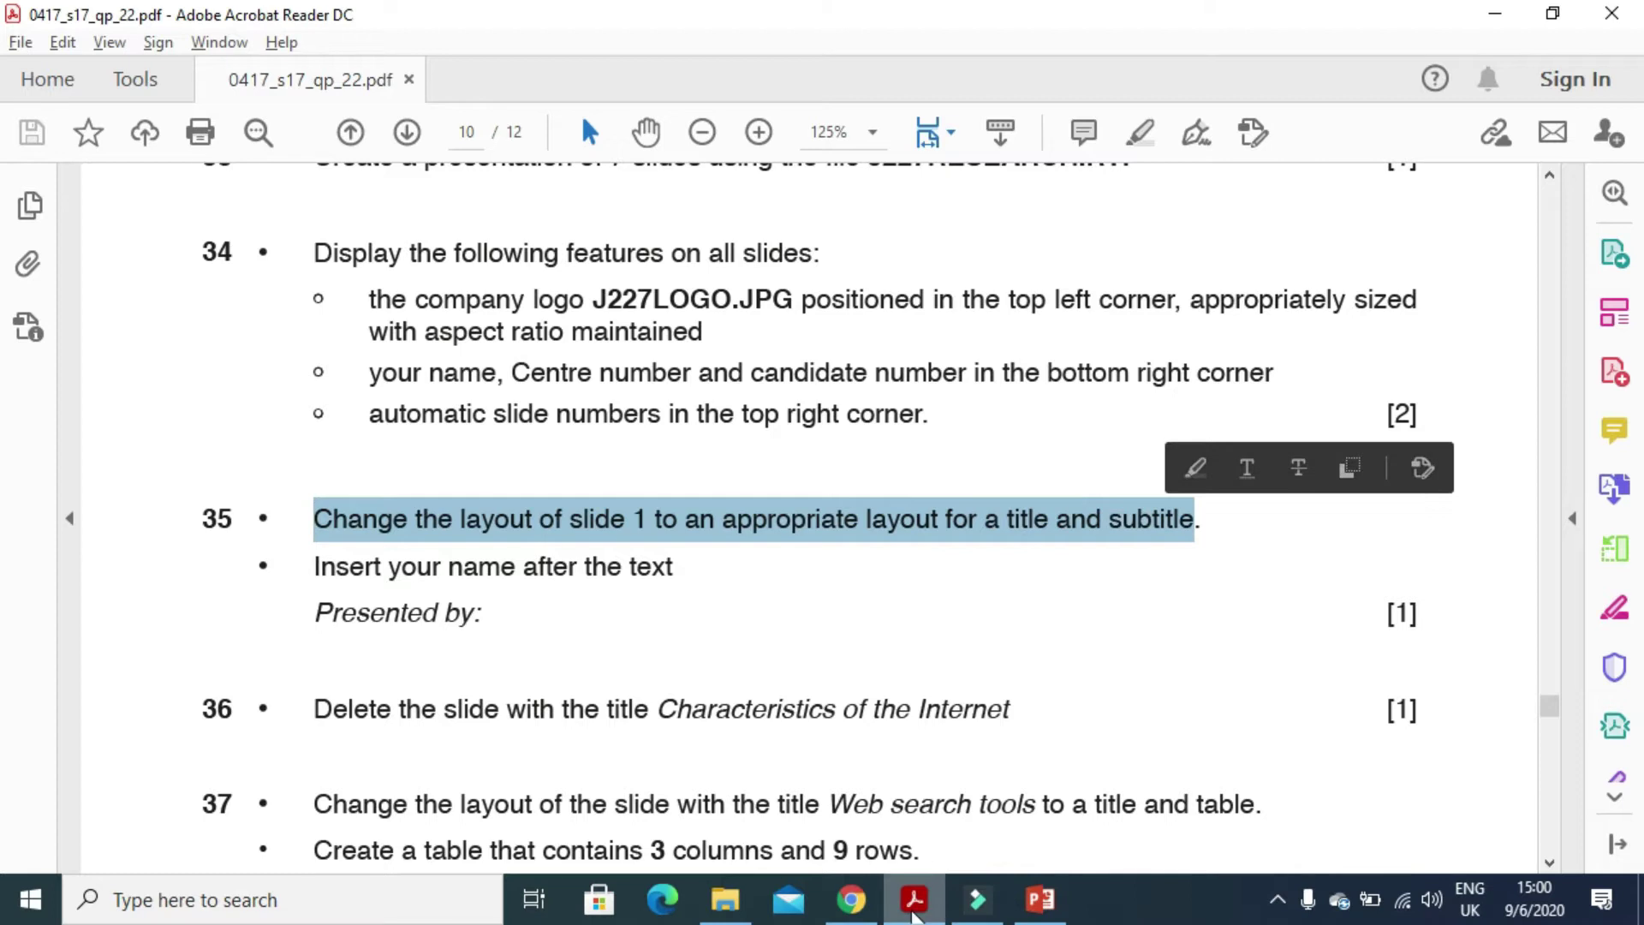
pyautogui.click(914, 914)
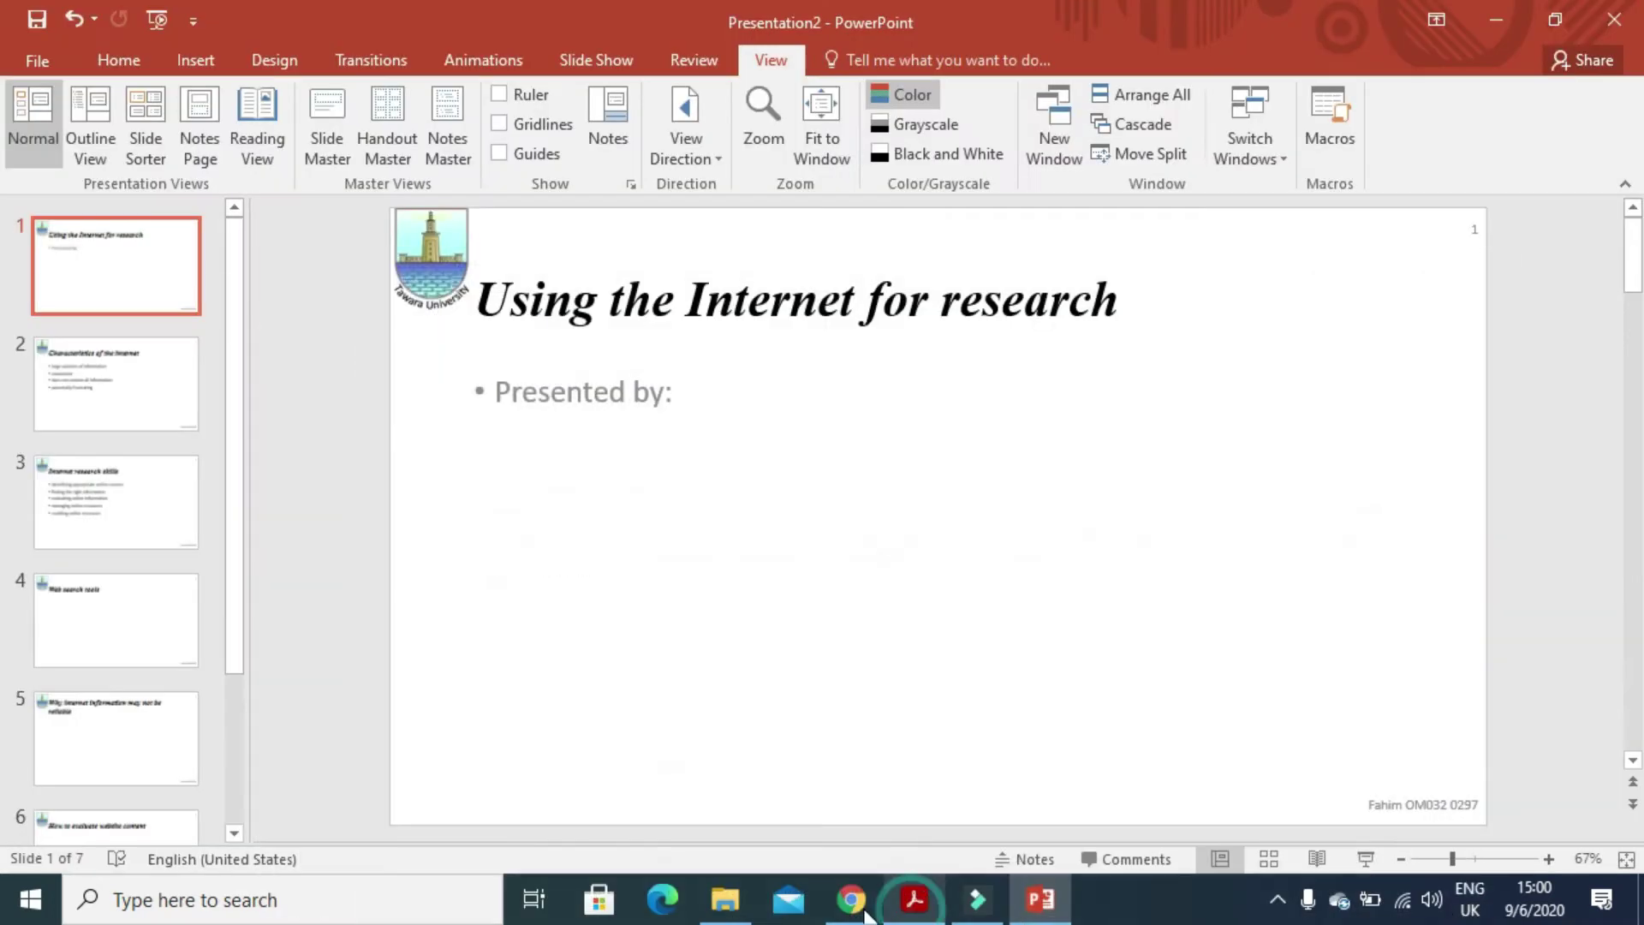
# - Give slide 1 the Title Slide layout
pyautogui.click(93, 236)
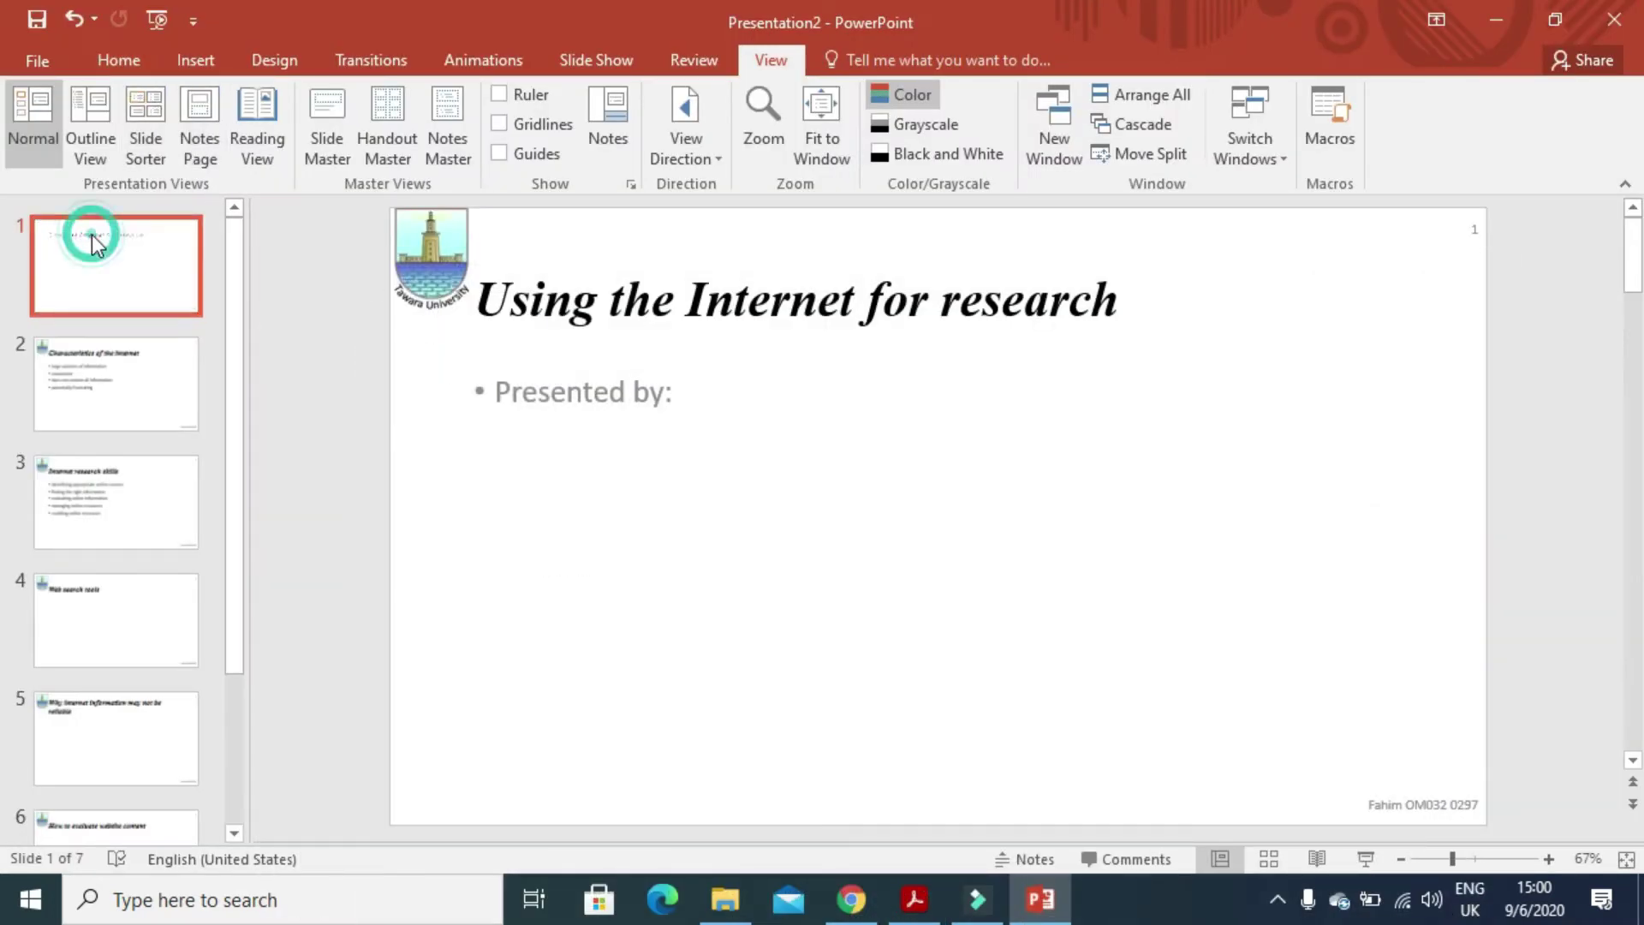
pyautogui.click(121, 53)
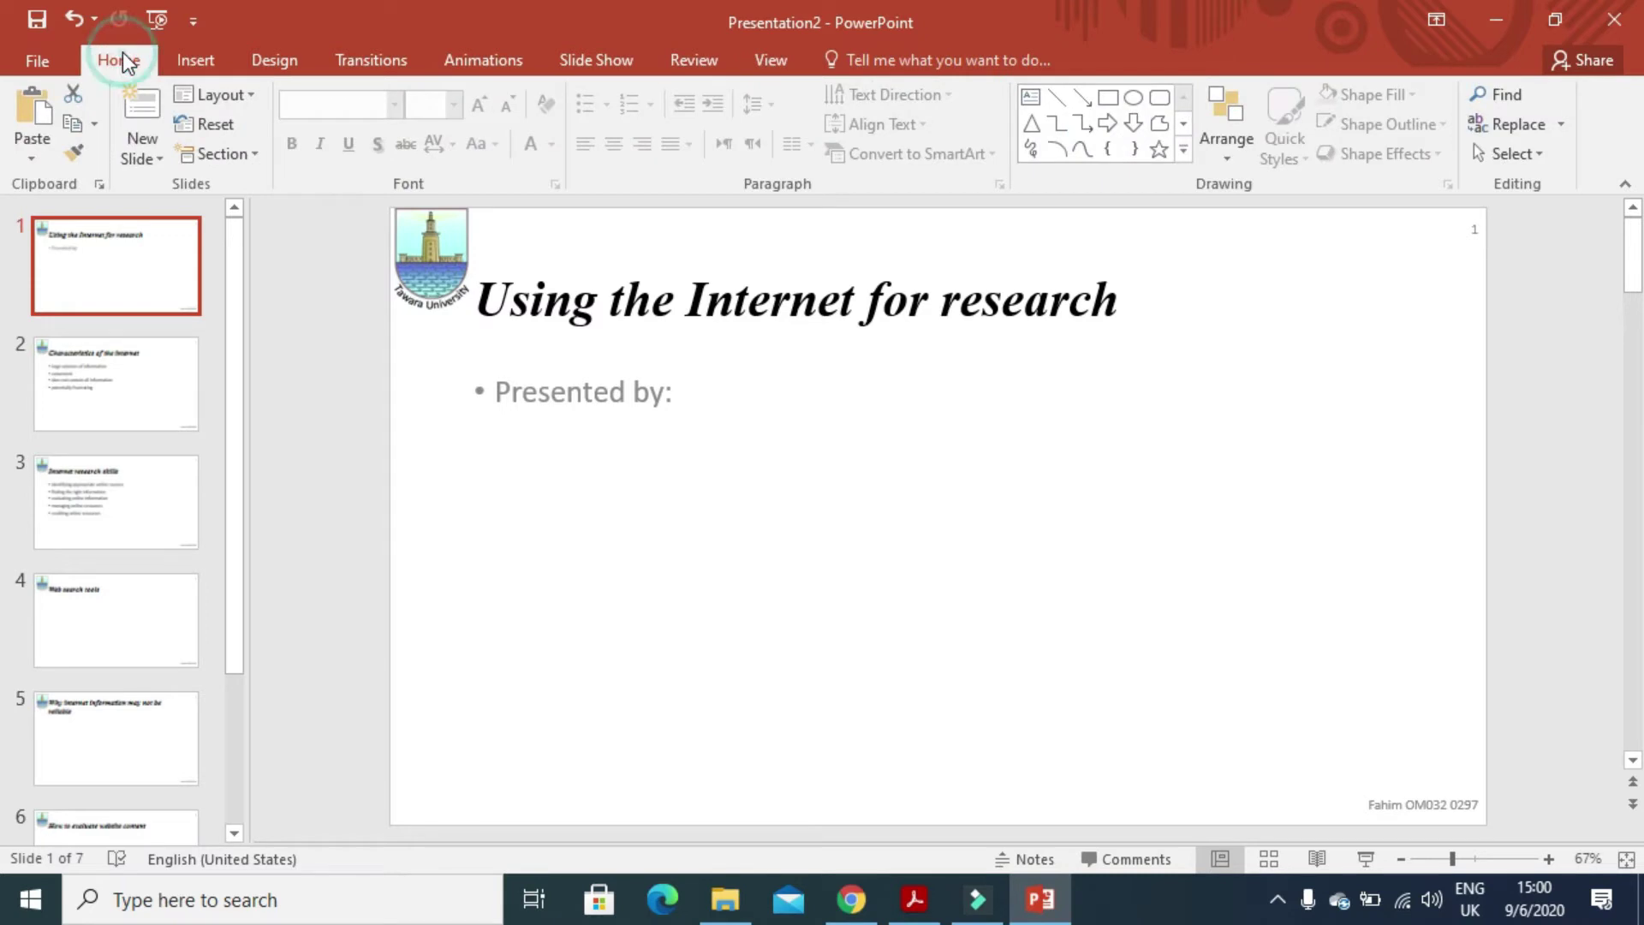
pyautogui.click(238, 101)
pyautogui.click(234, 178)
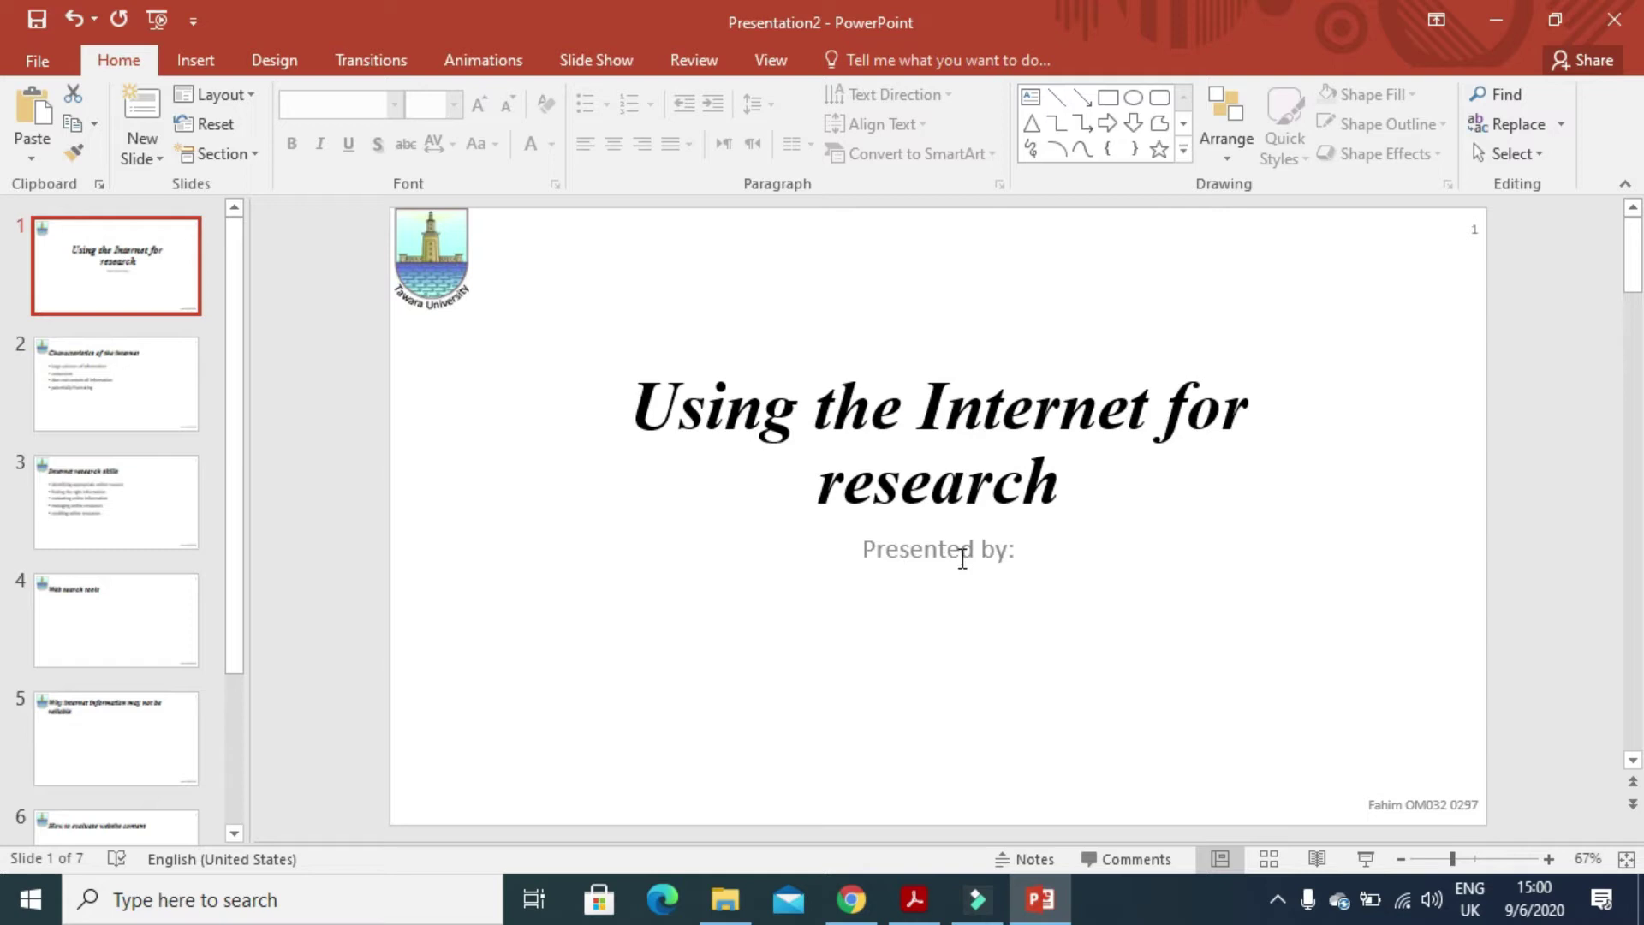
pyautogui.click(243, 94)
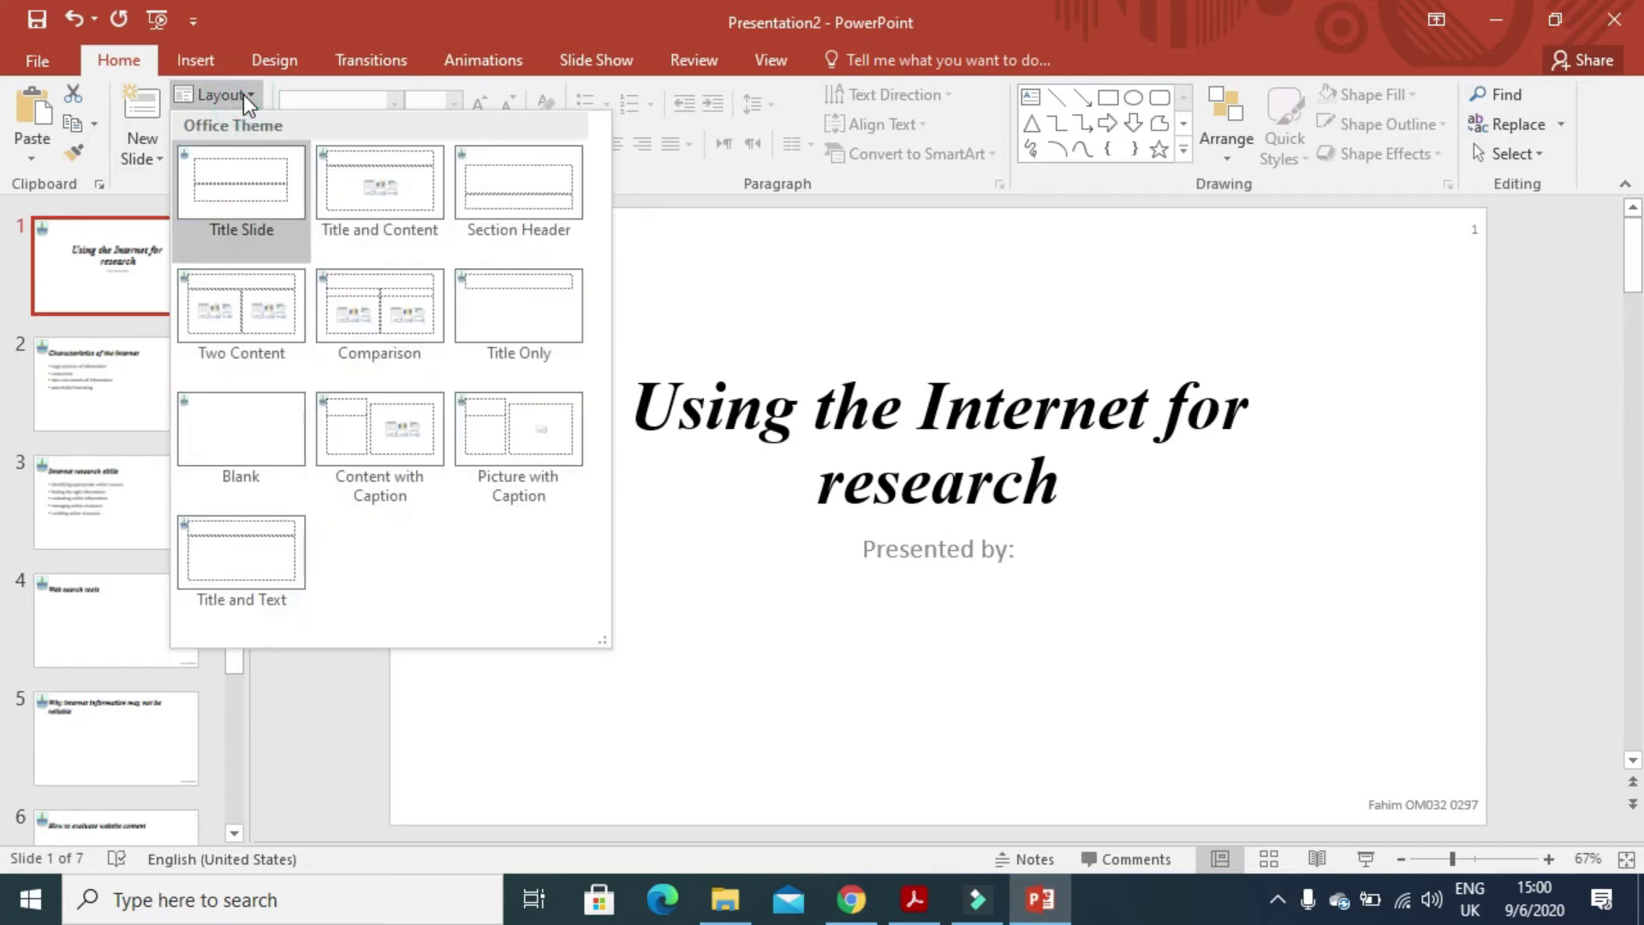
pyautogui.click(243, 94)
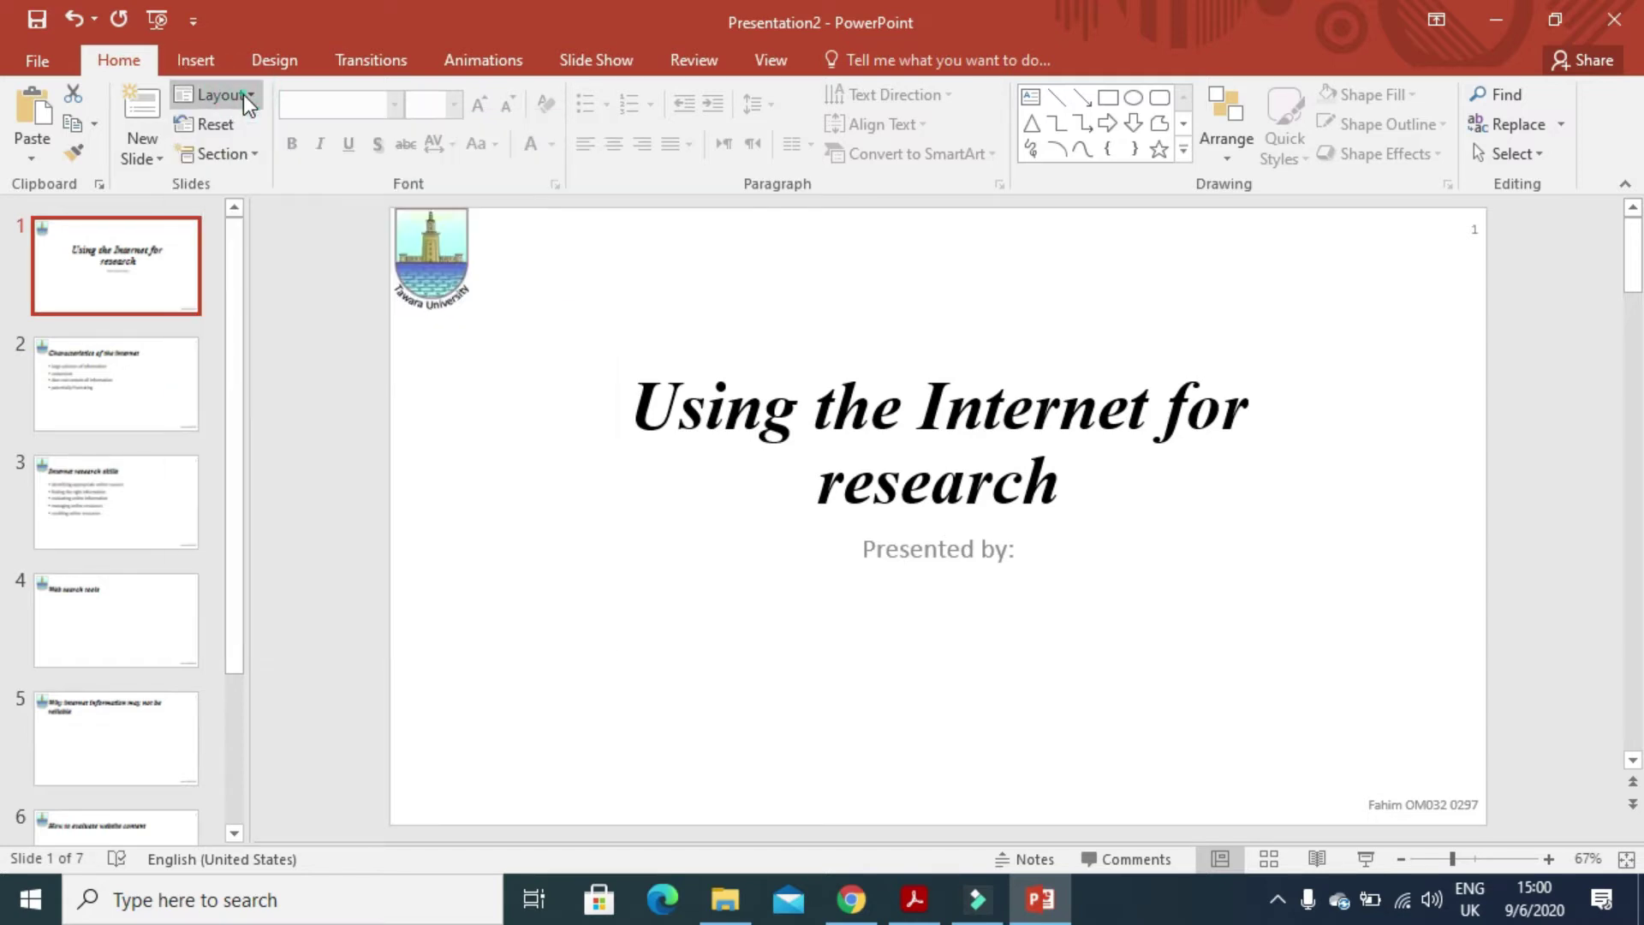
# - Add the candidate's full name after 'Presented by:' in slide 1's subtitle
pyautogui.click(924, 548)
pyautogui.click(1027, 549)
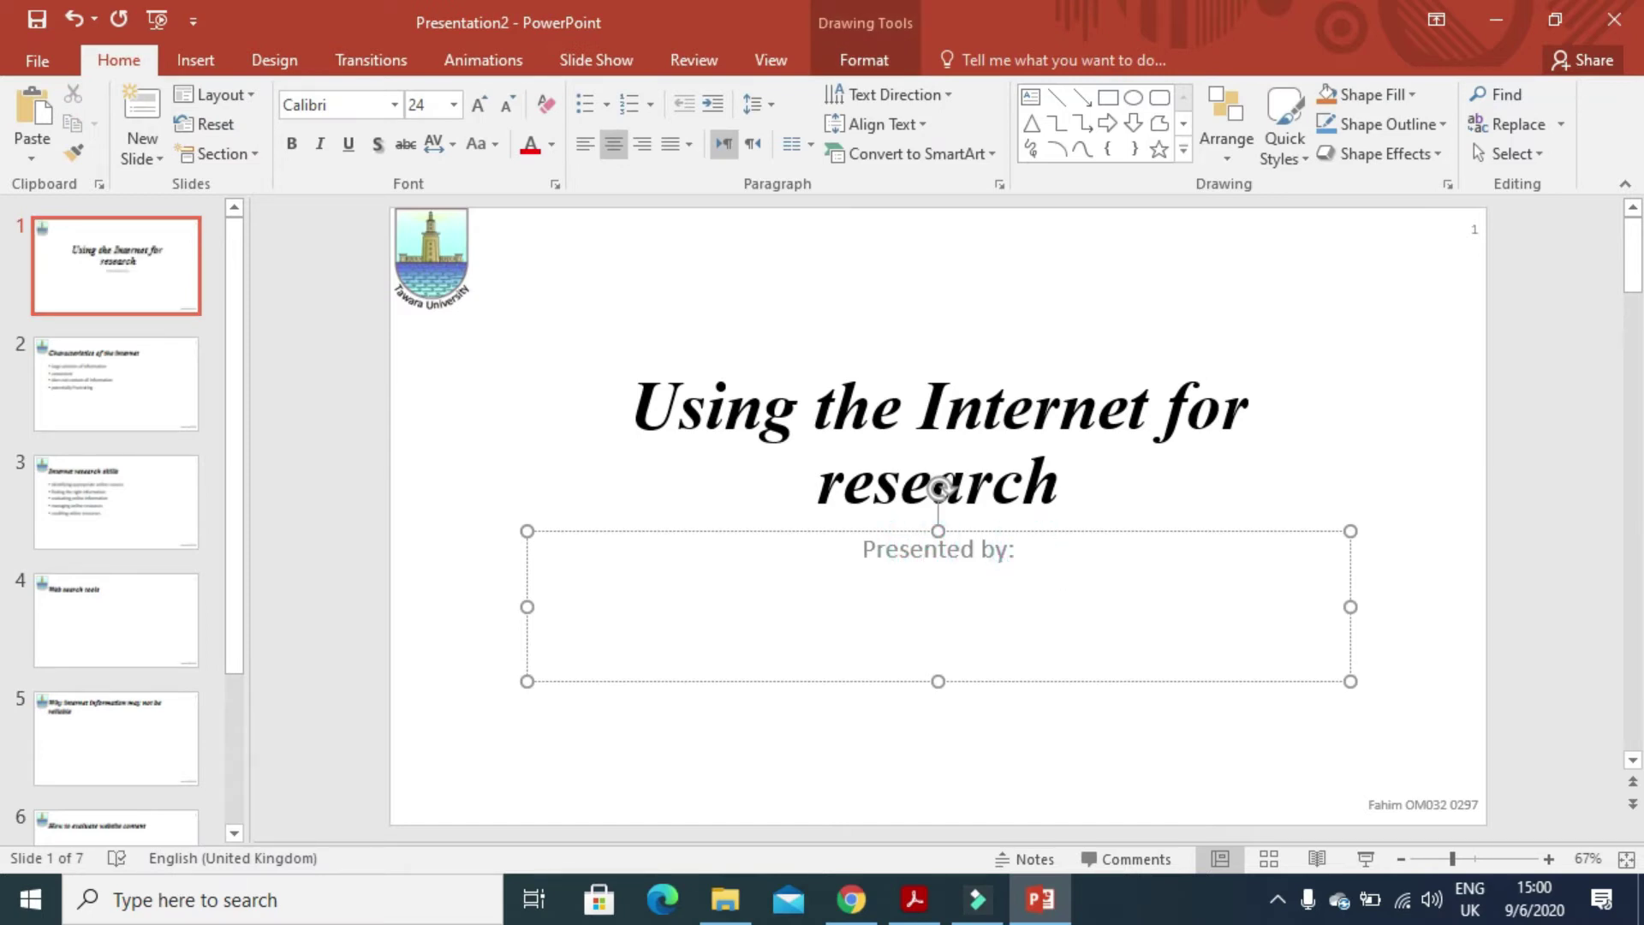
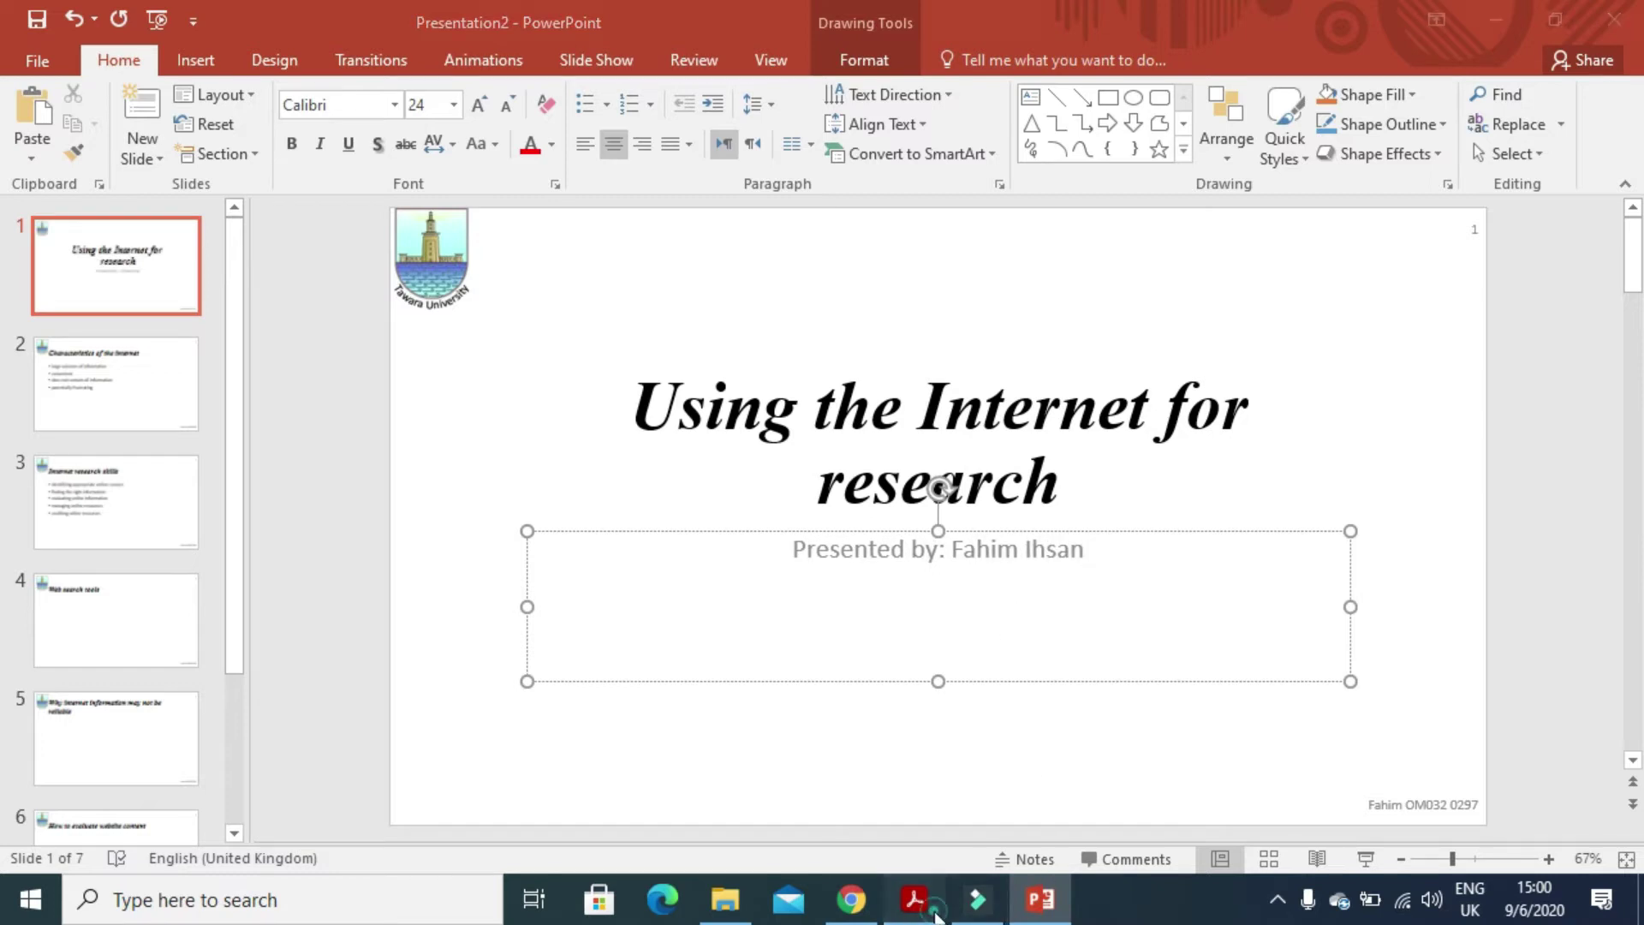
pyautogui.click(915, 898)
# - Highlight the question 36 instruction in the exam paper
pyautogui.moveTo(313, 566); pyautogui.dragTo(646, 588)
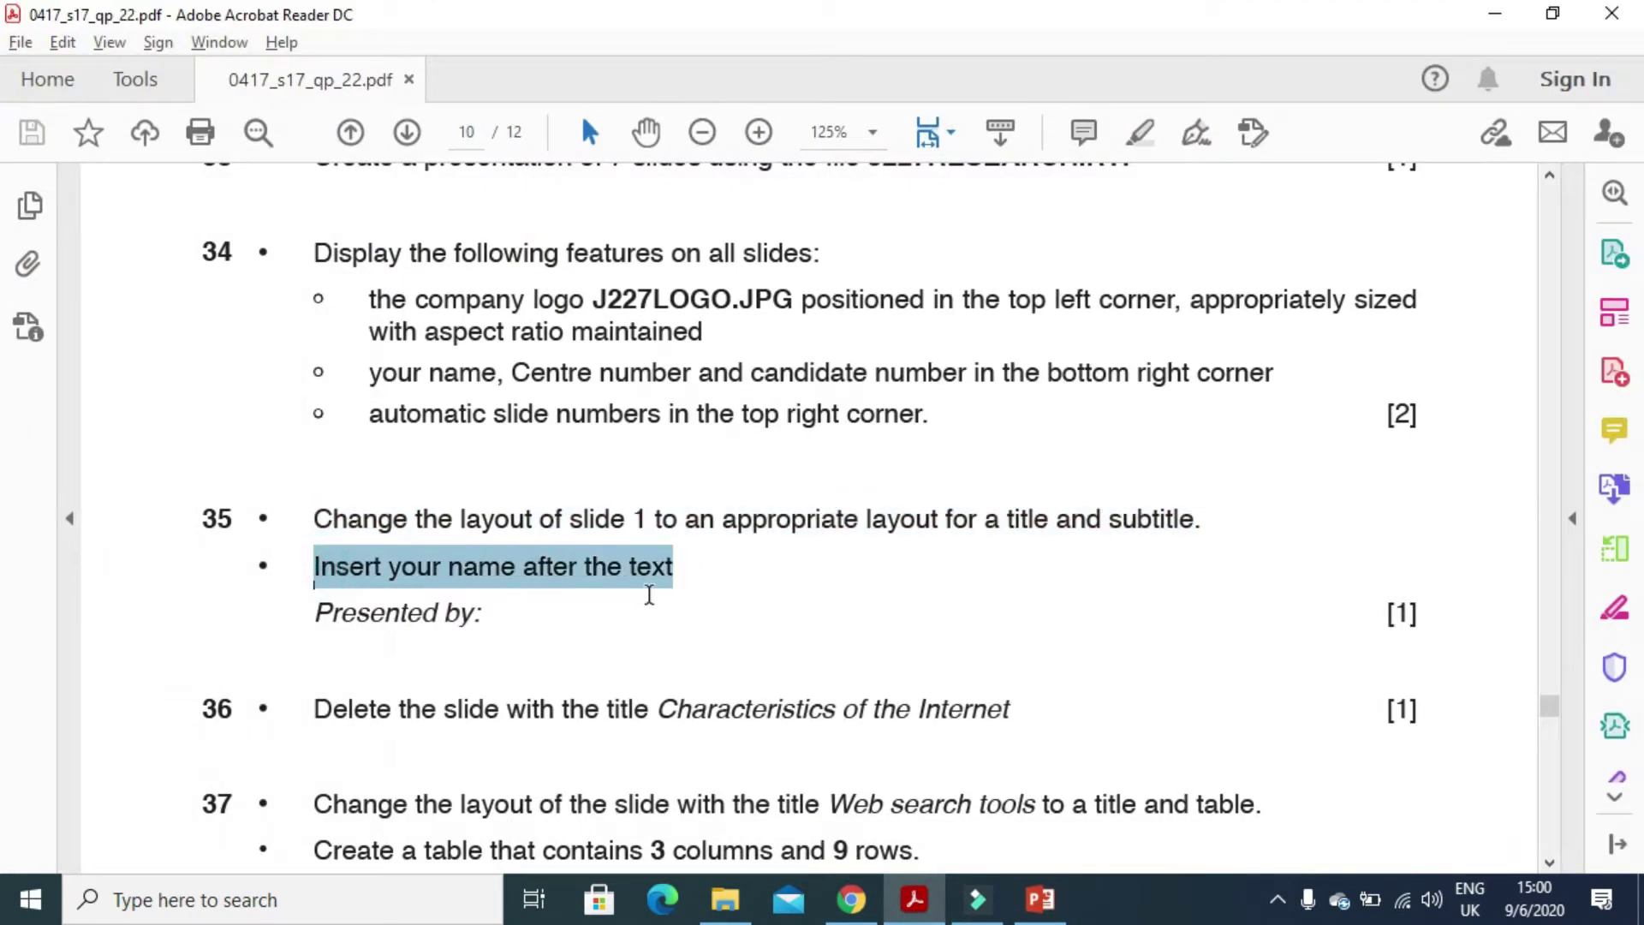
pyautogui.click(456, 631)
pyautogui.scroll(-3, 525, 682)
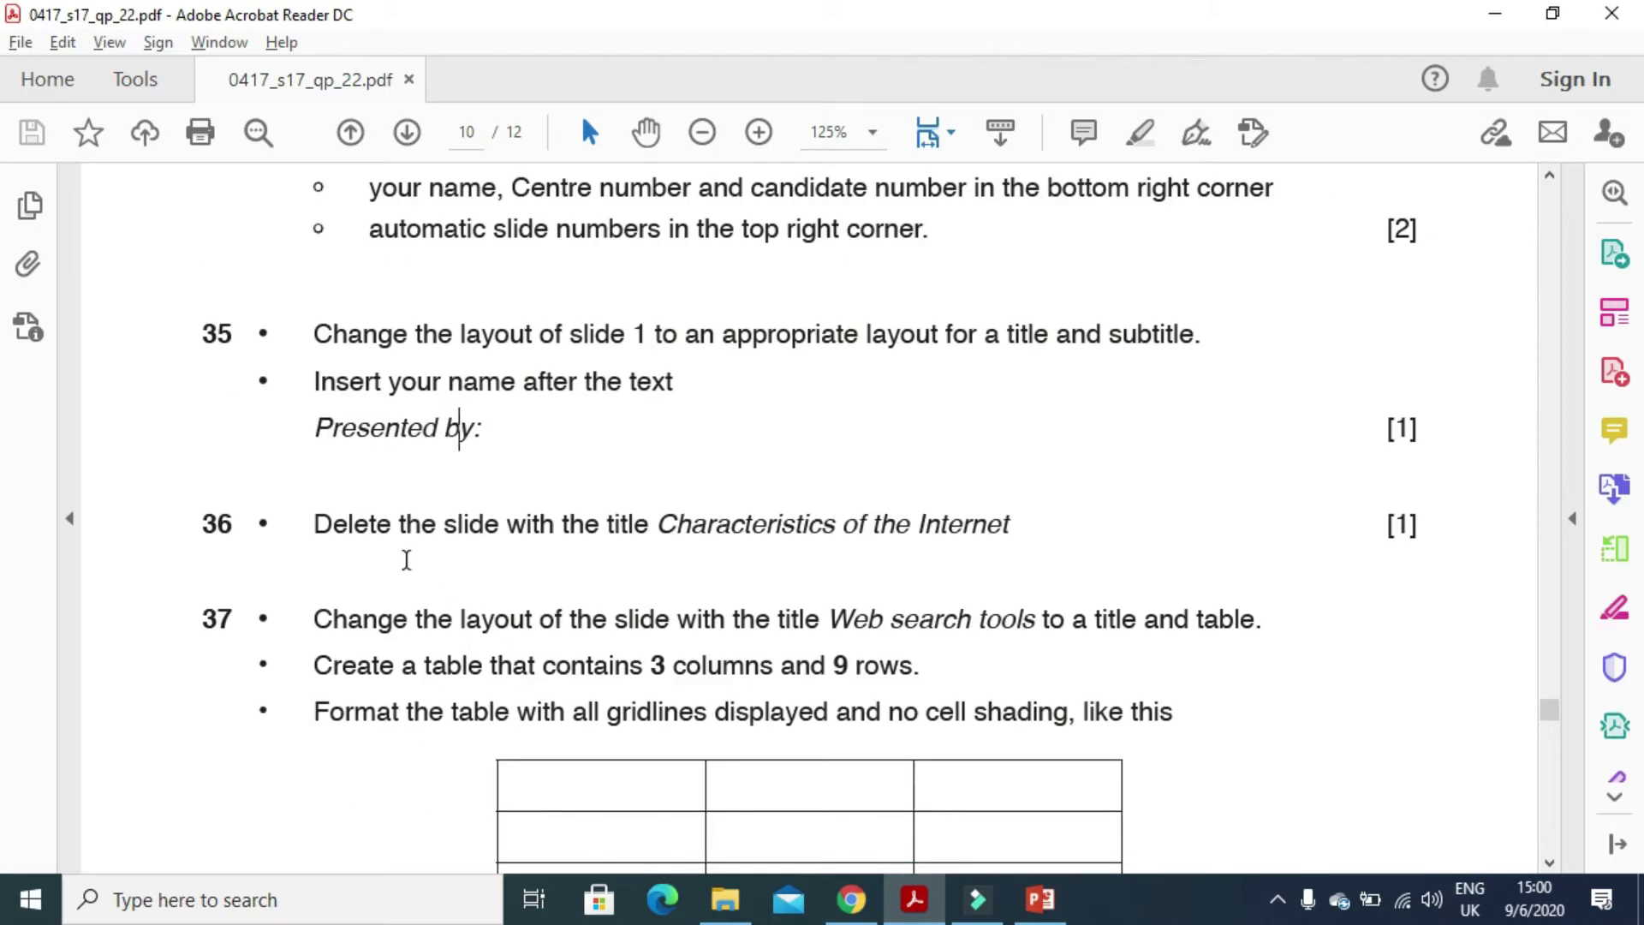
pyautogui.moveTo(303, 526); pyautogui.dragTo(684, 549)
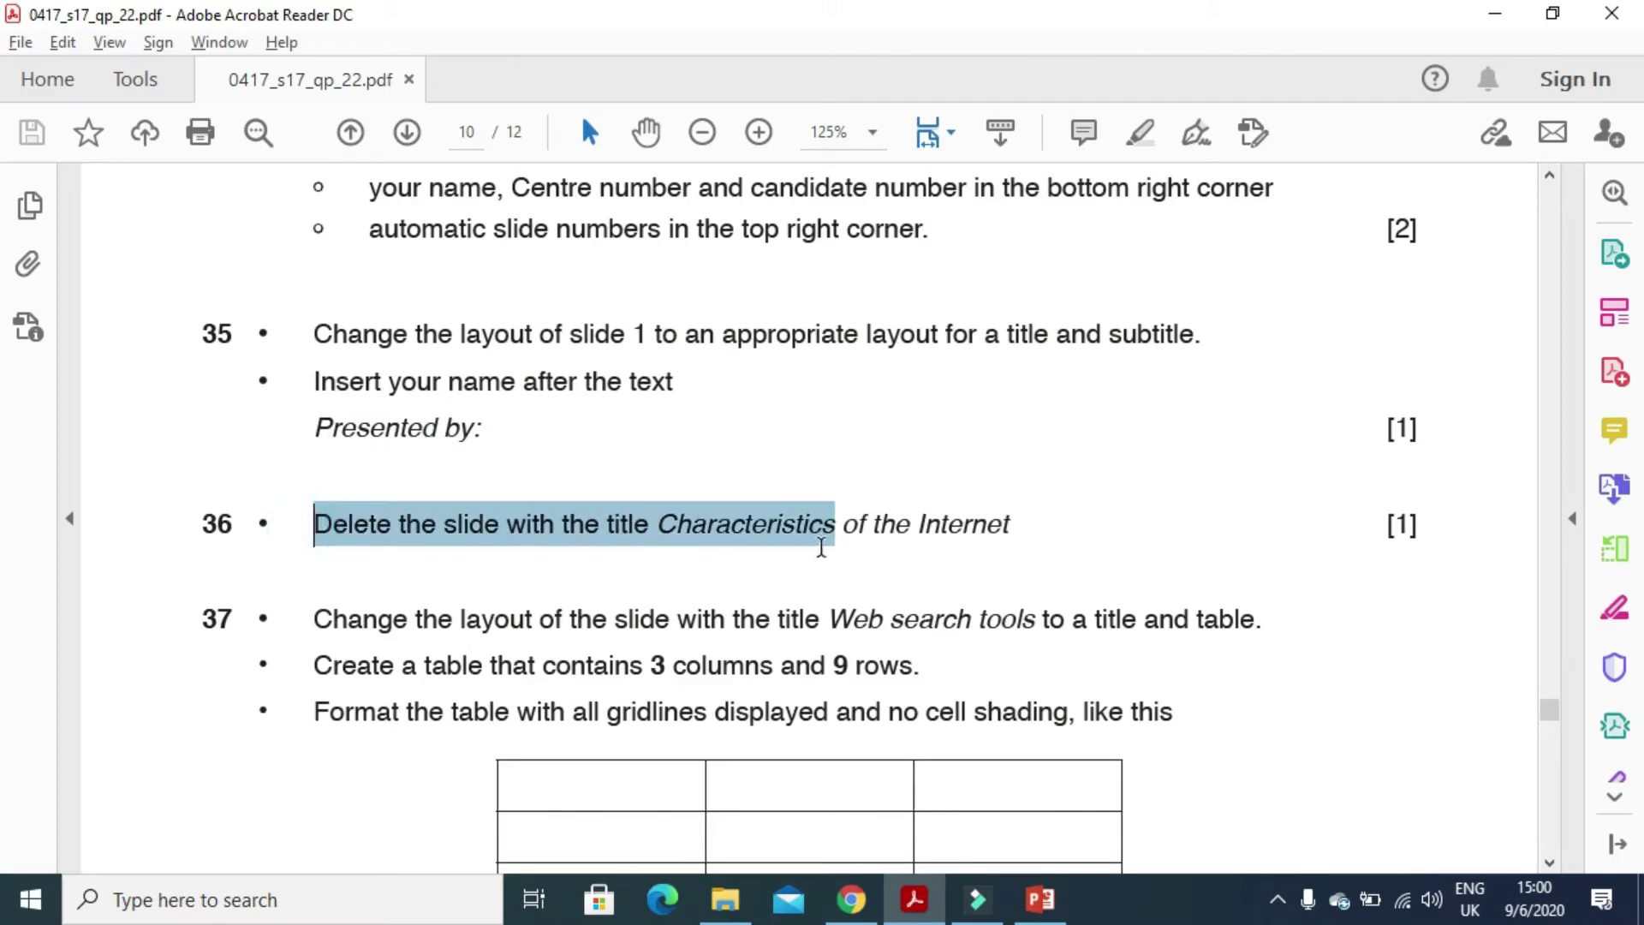
pyautogui.moveTo(820, 548); pyautogui.dragTo(1008, 538)
# - Delete the 'Characteristics of the internet' slide, leaving six slides
pyautogui.hotkey('alt', 'Tab')
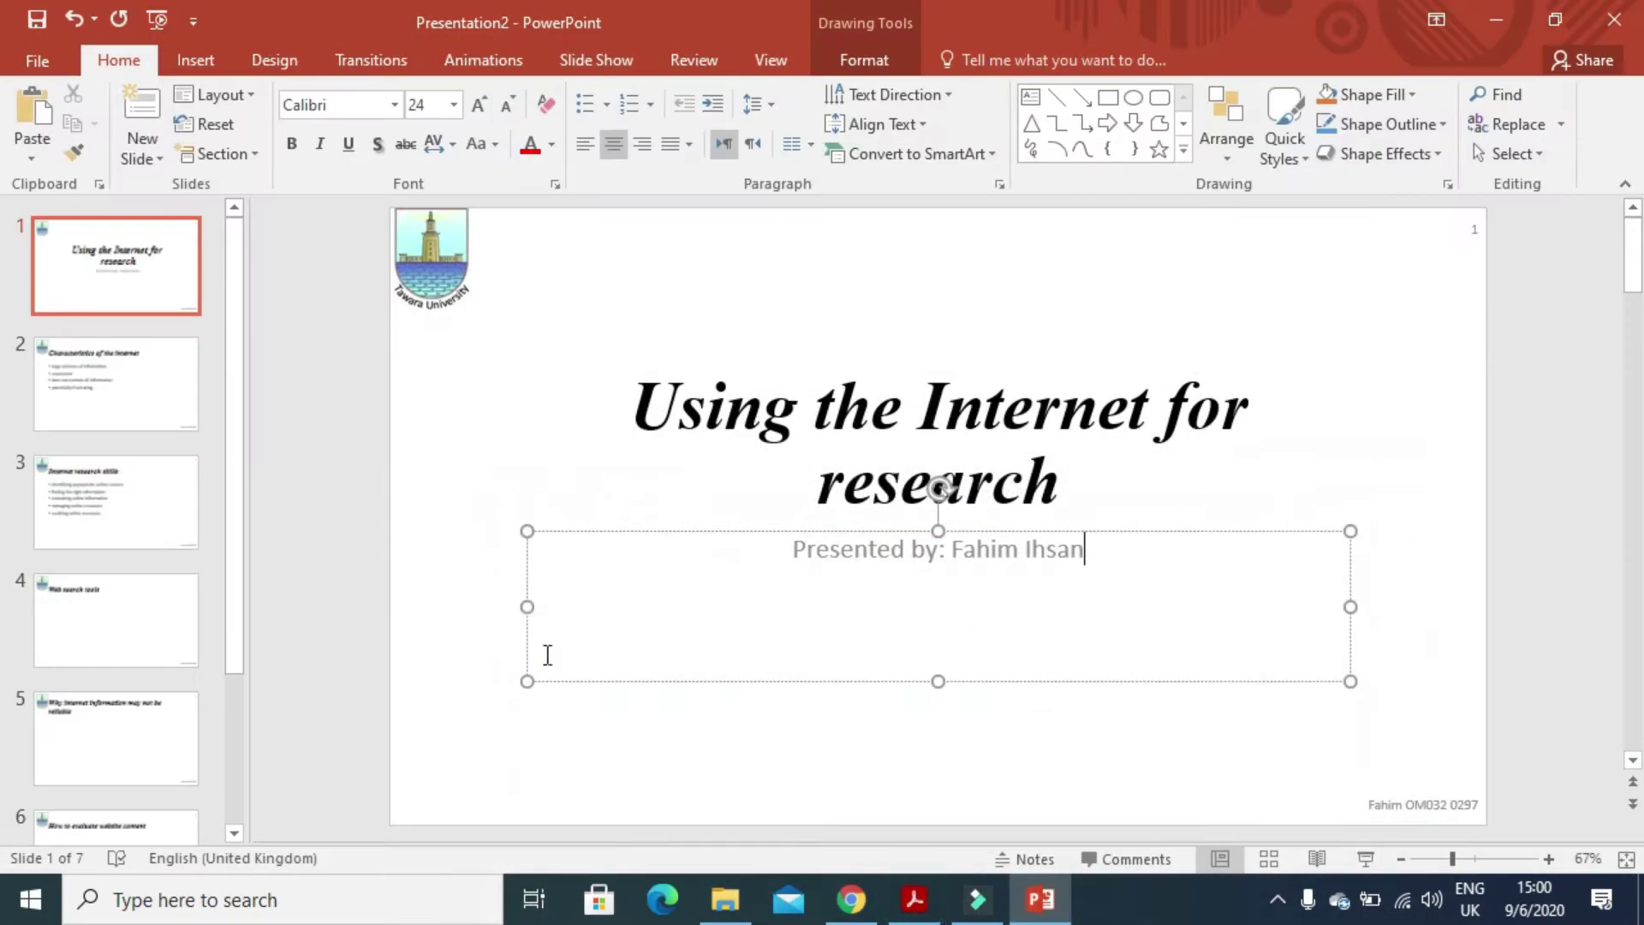
pyautogui.click(239, 628)
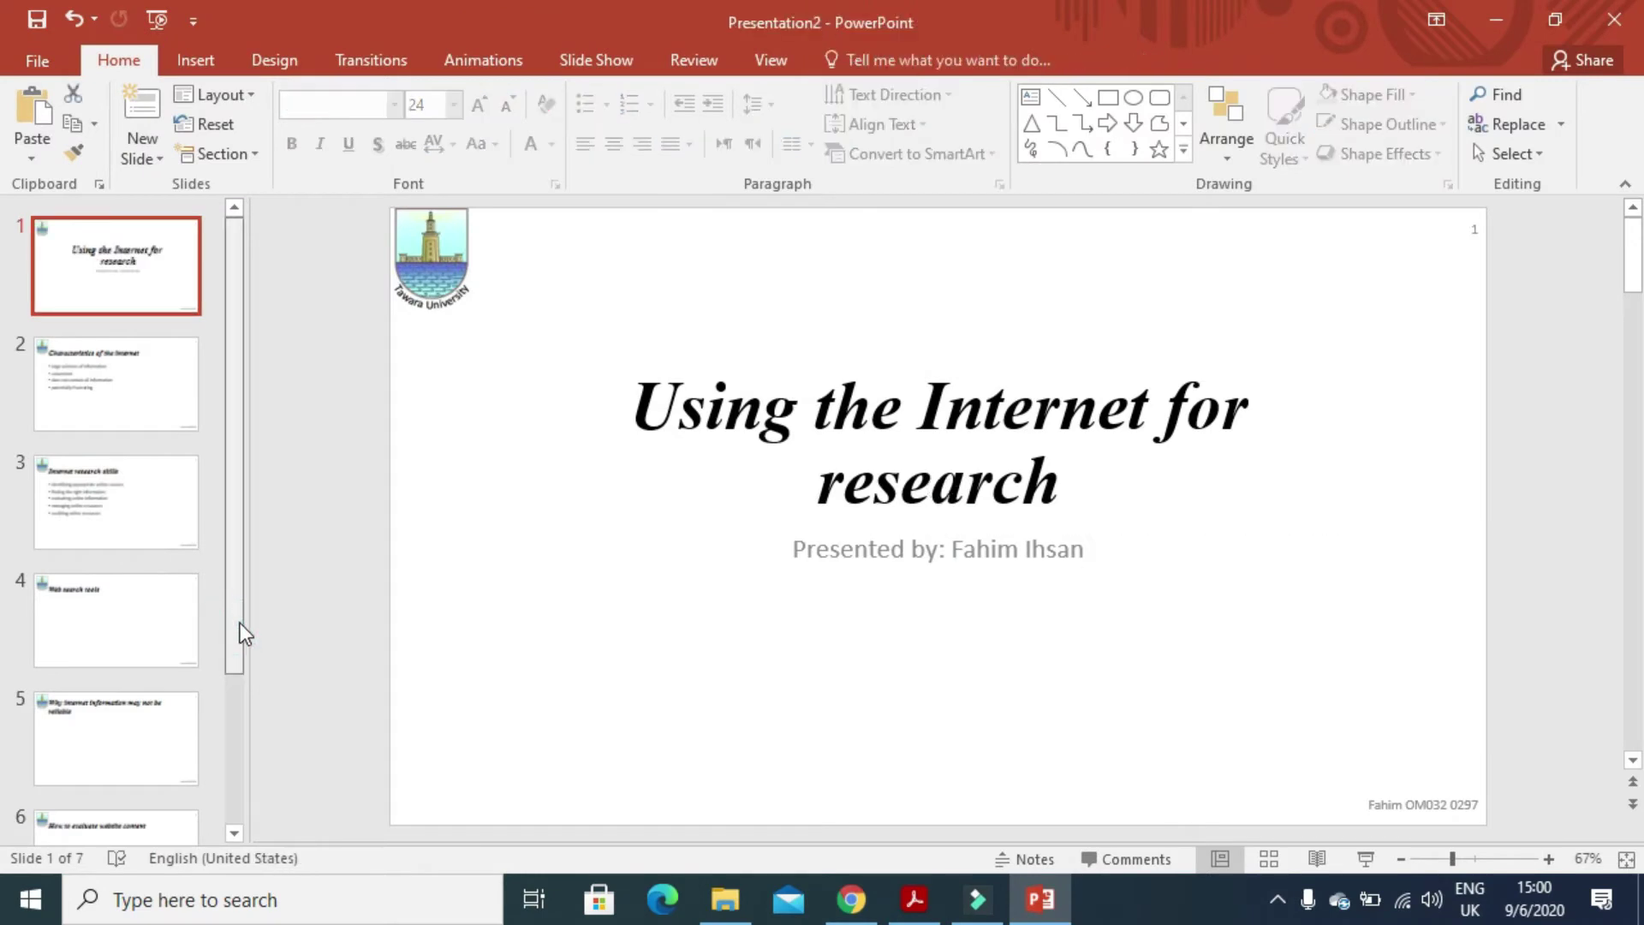
pyautogui.click(162, 408)
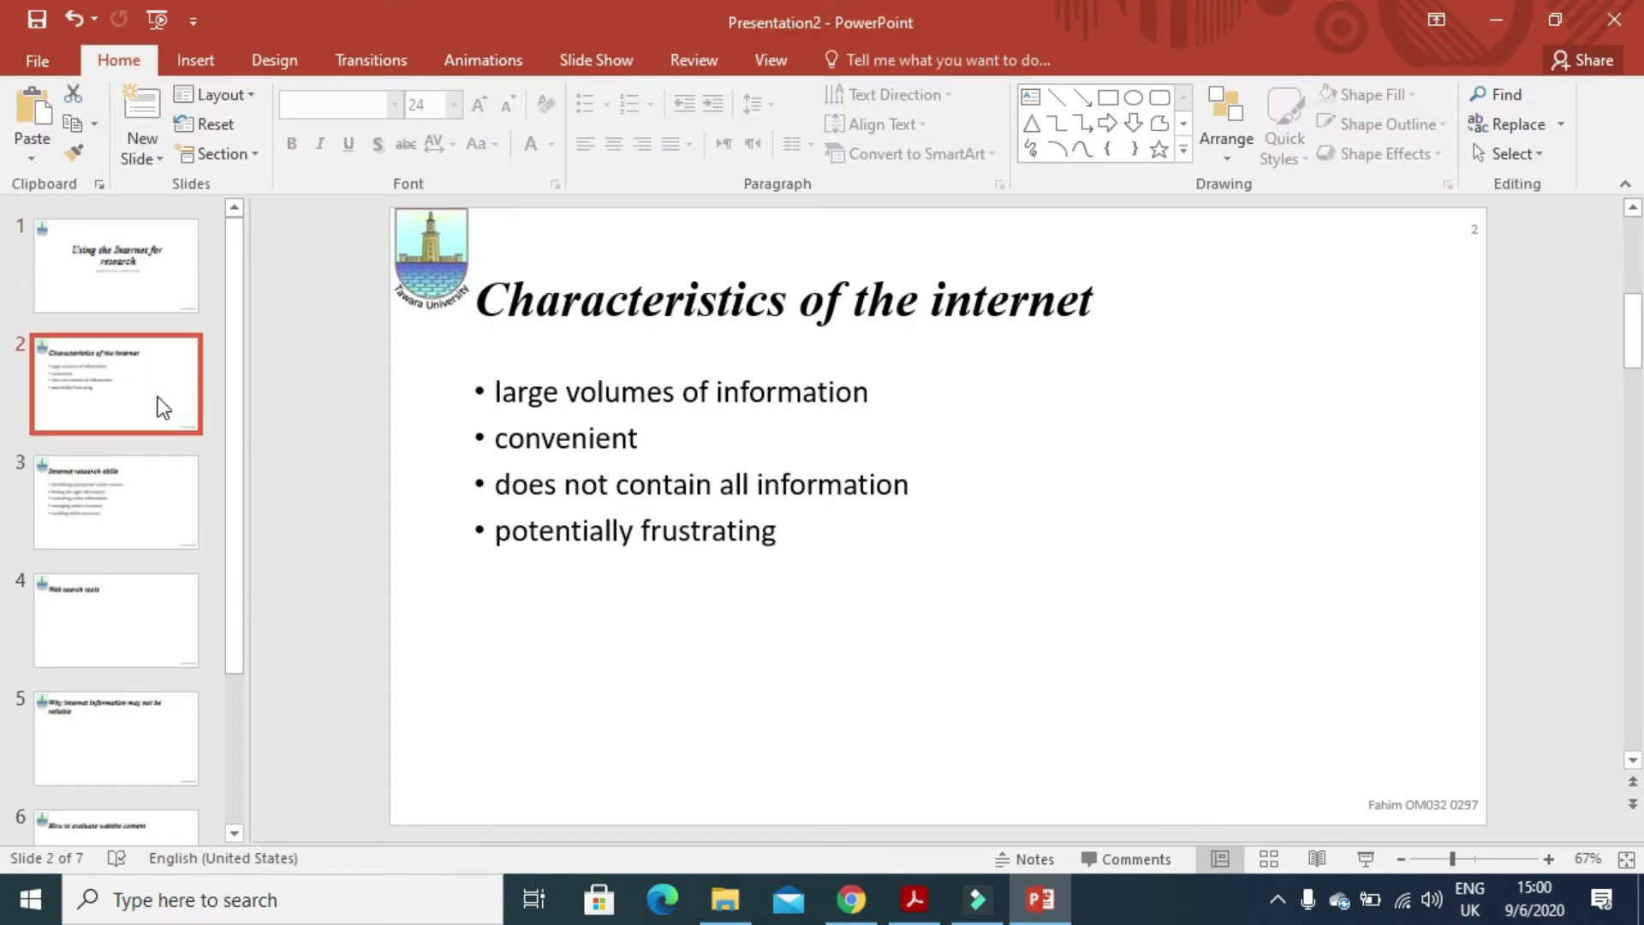
pyautogui.rightClick(157, 397)
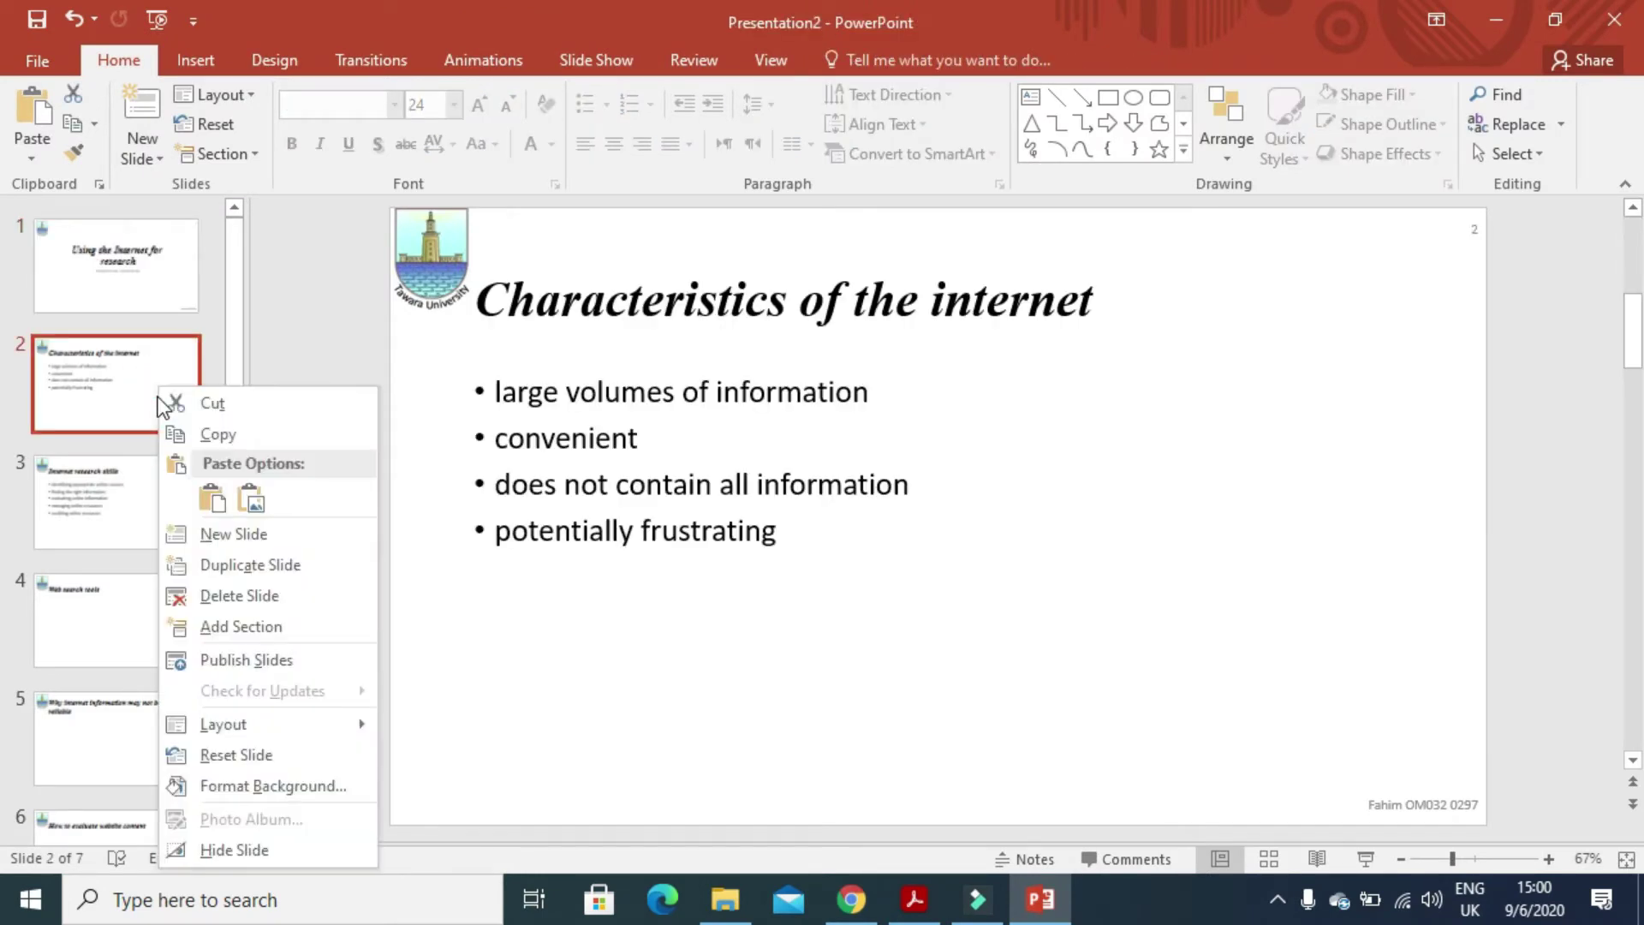
pyautogui.click(271, 594)
# - Read the next requirement in the exam paper and return to the presentation
pyautogui.hotkey('alt', 'Tab')
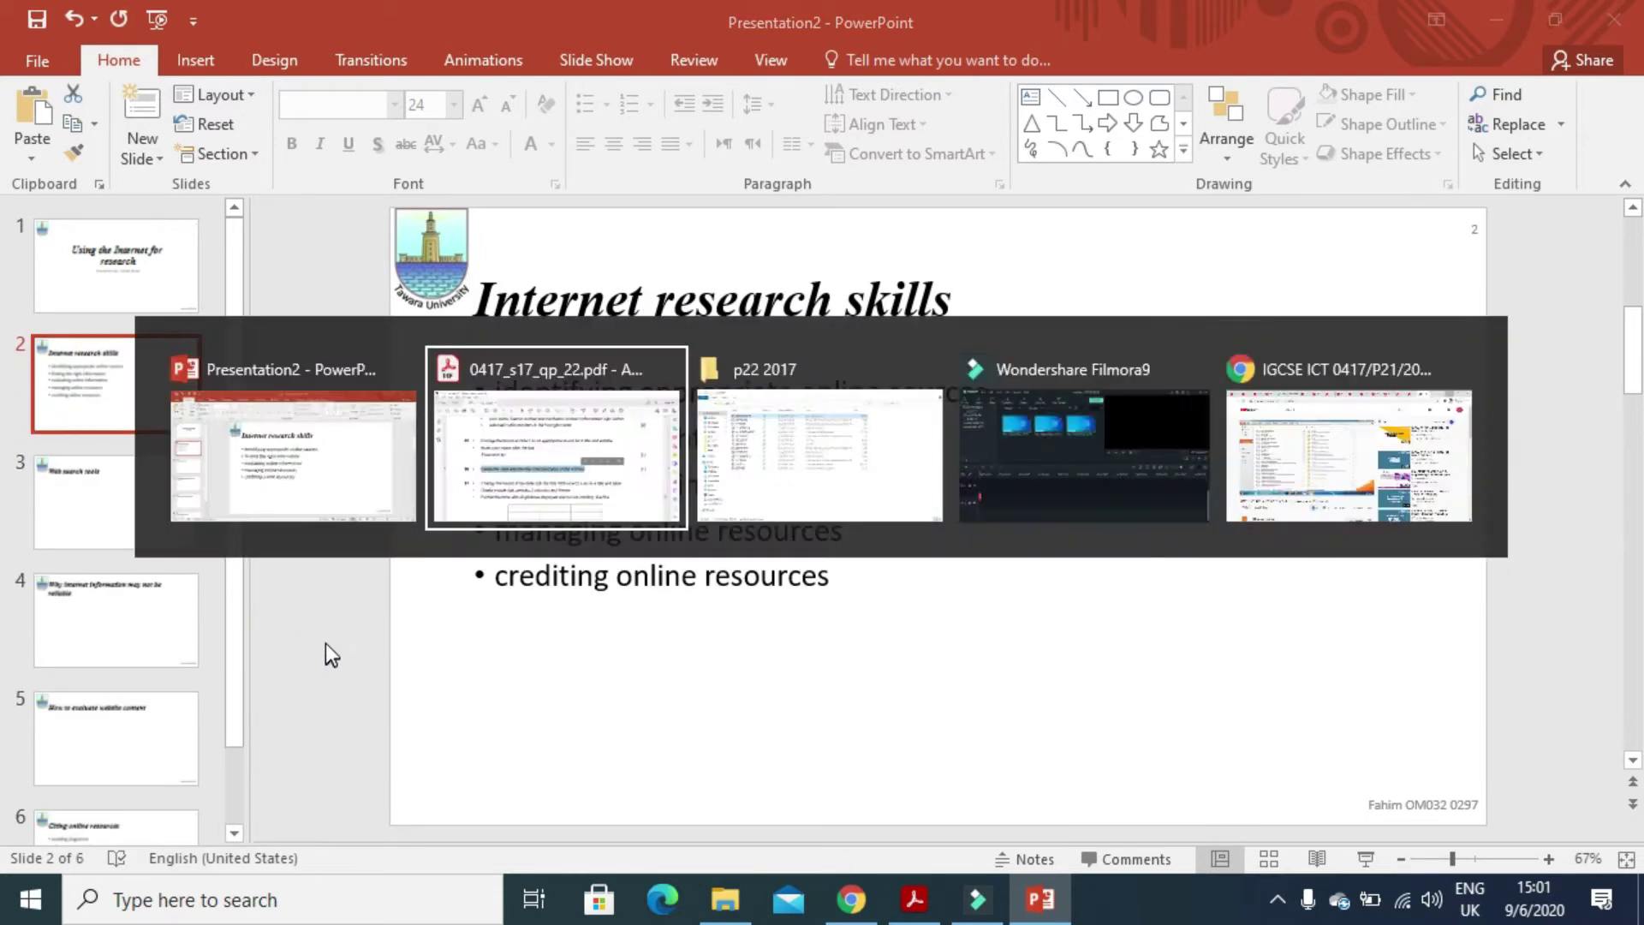
pyautogui.scroll(-3, 356, 638)
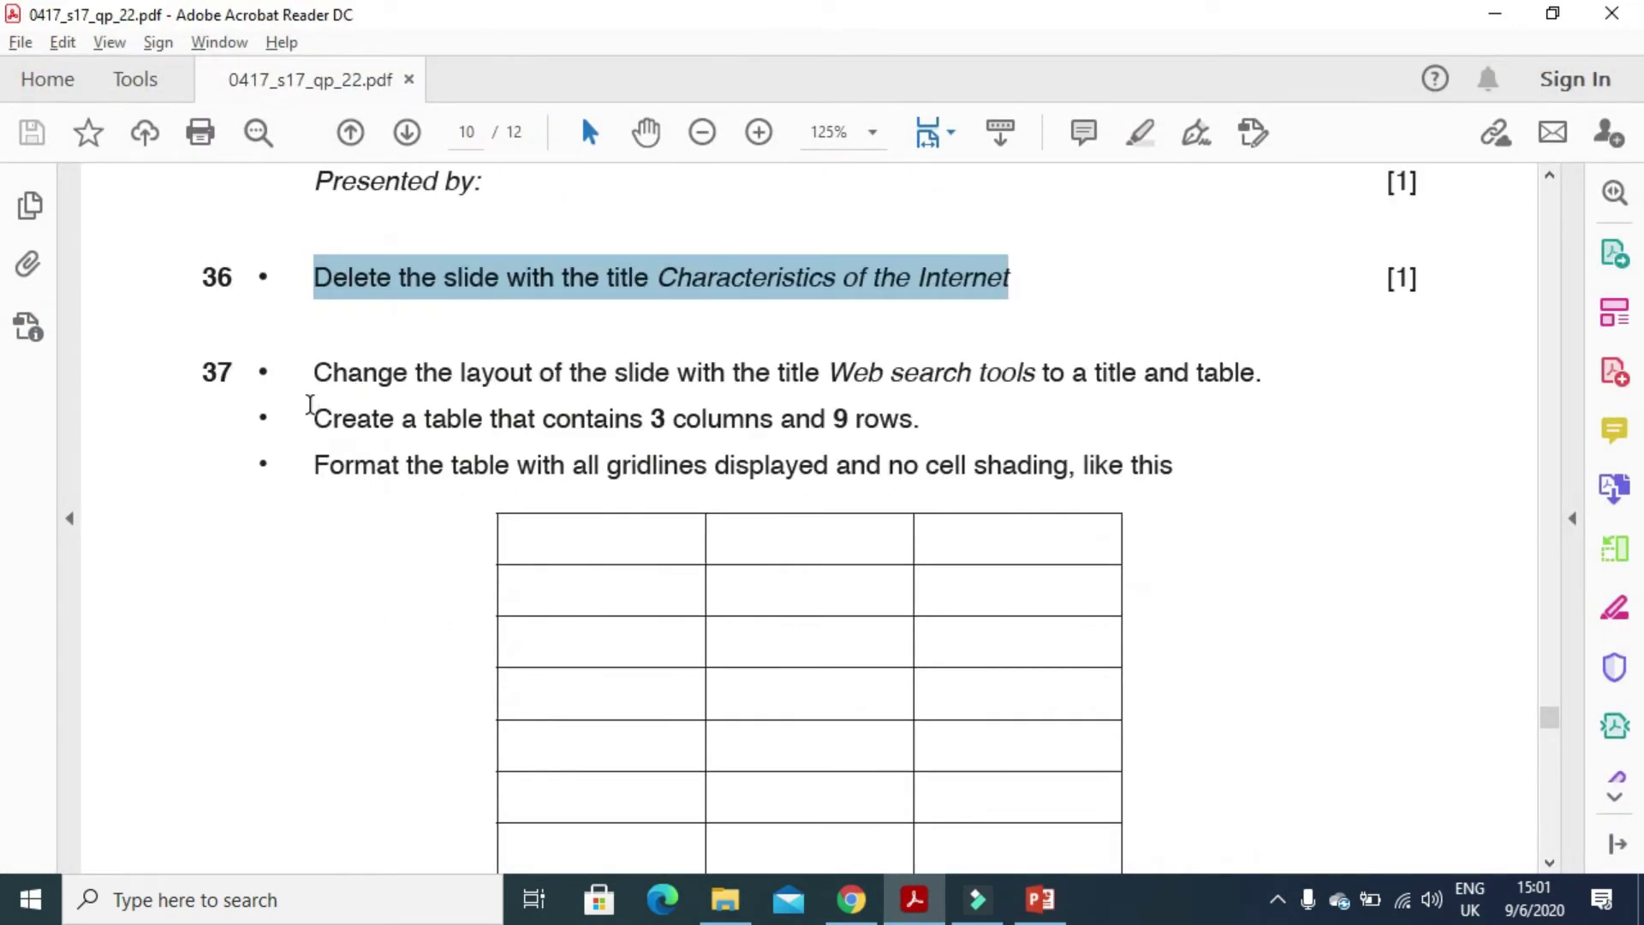
pyautogui.moveTo(314, 373); pyautogui.dragTo(1255, 395)
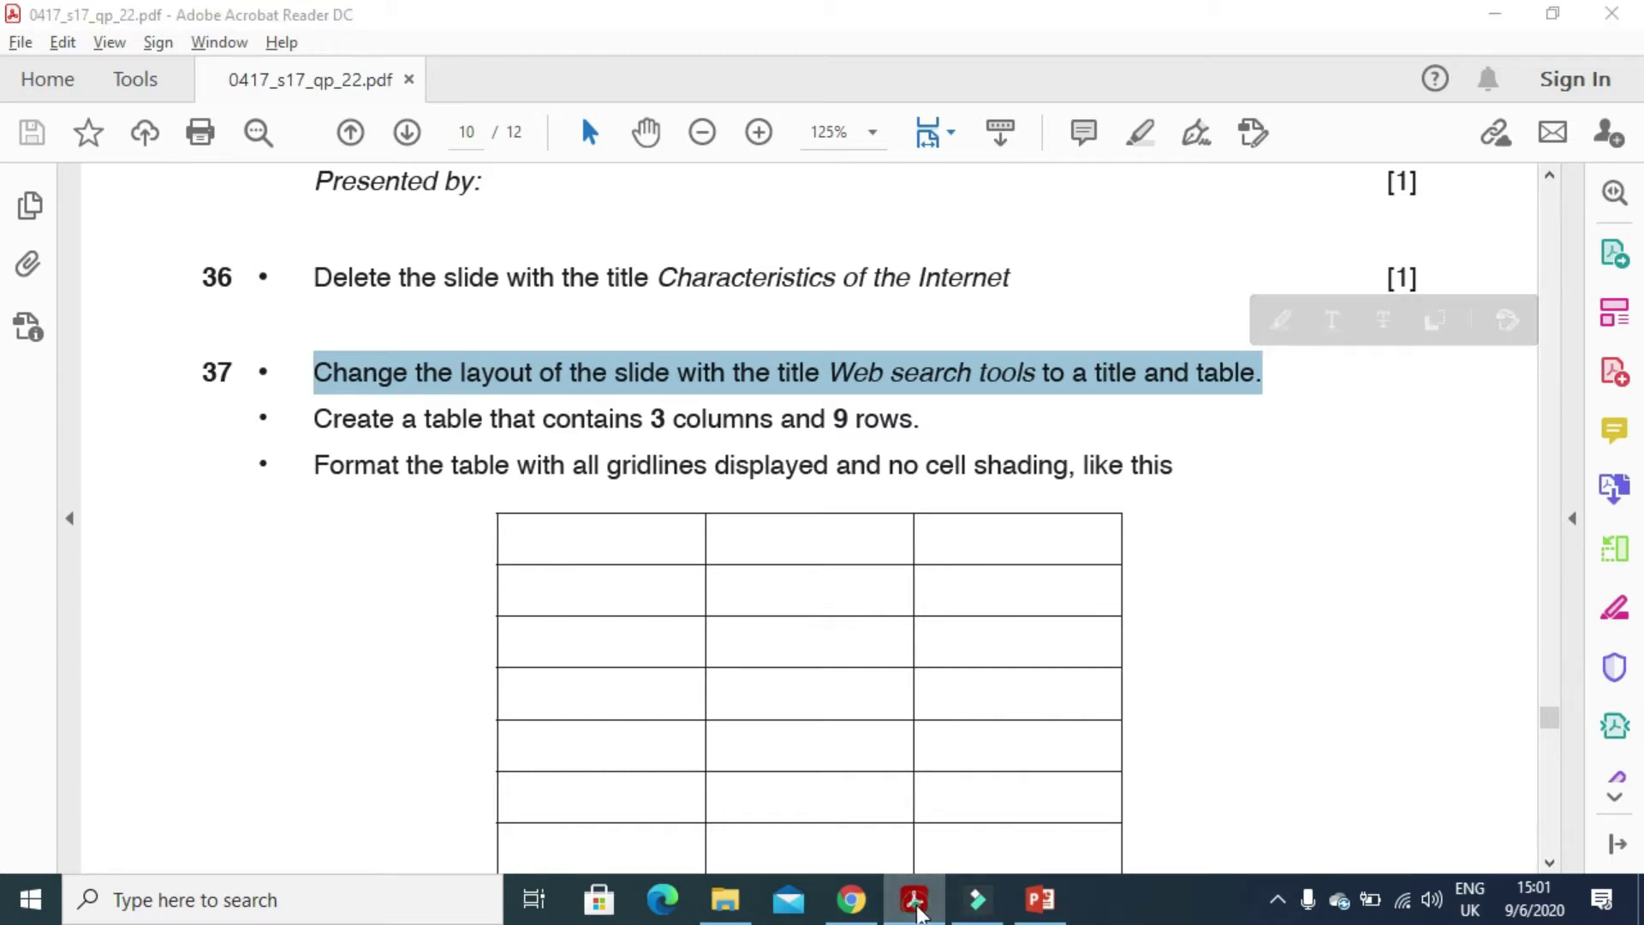
pyautogui.click(1040, 898)
# - Remove the empty body placeholder on 'Web search tools' and apply the Title and Content layout
pyautogui.click(151, 522)
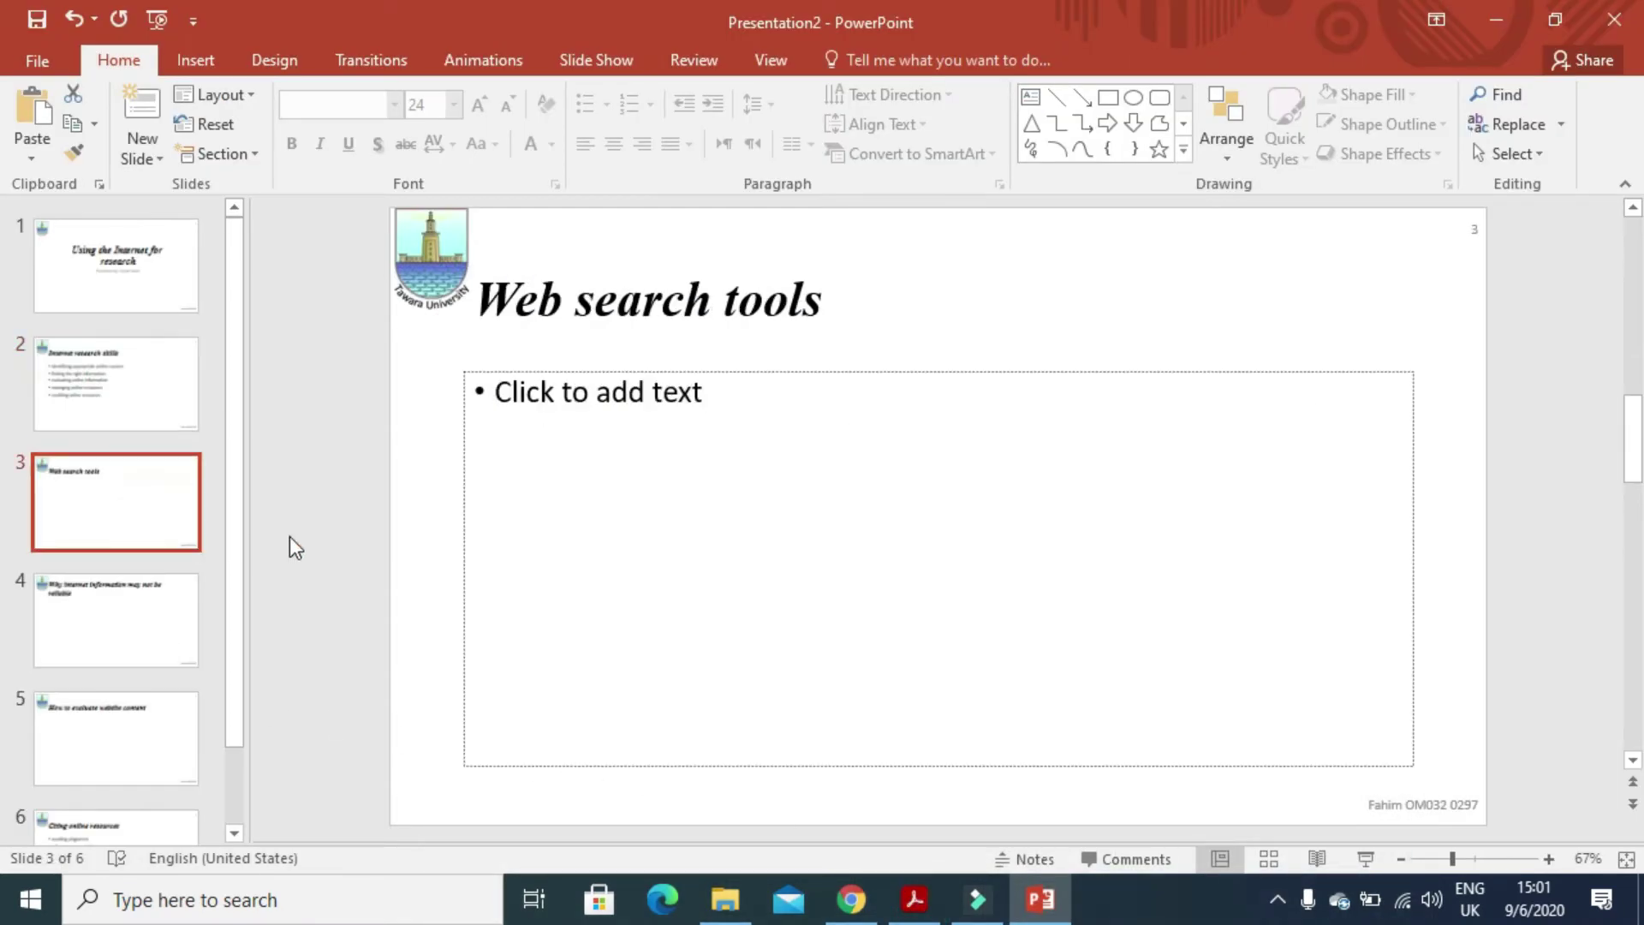
pyautogui.click(911, 373)
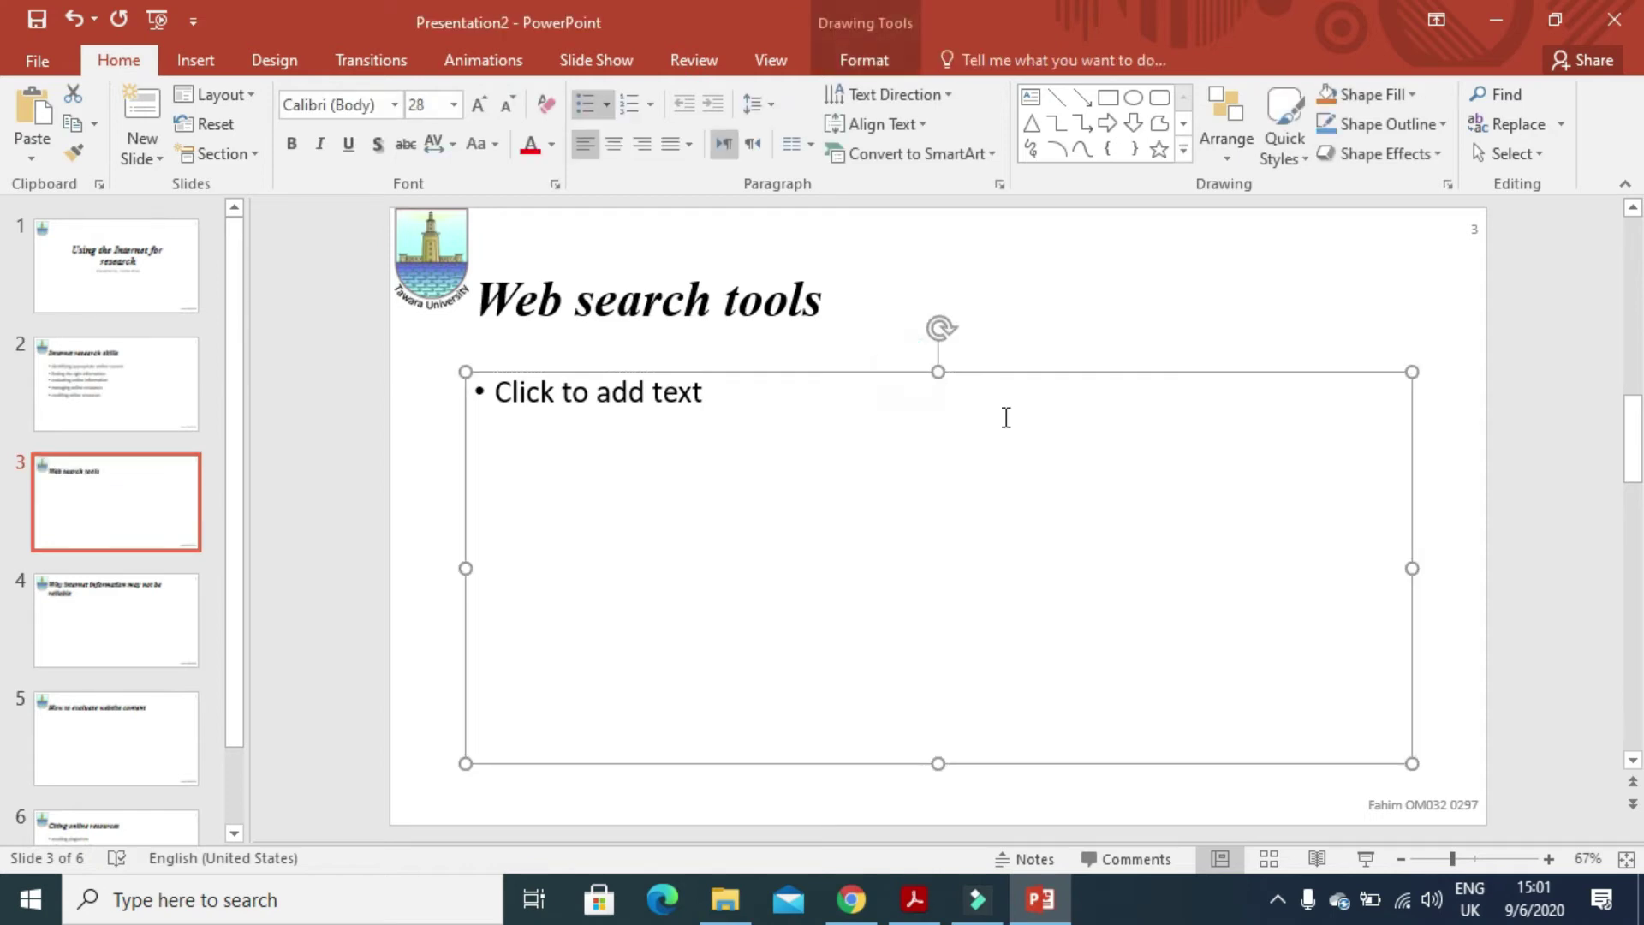
pyautogui.press('Delete')
pyautogui.click(209, 63)
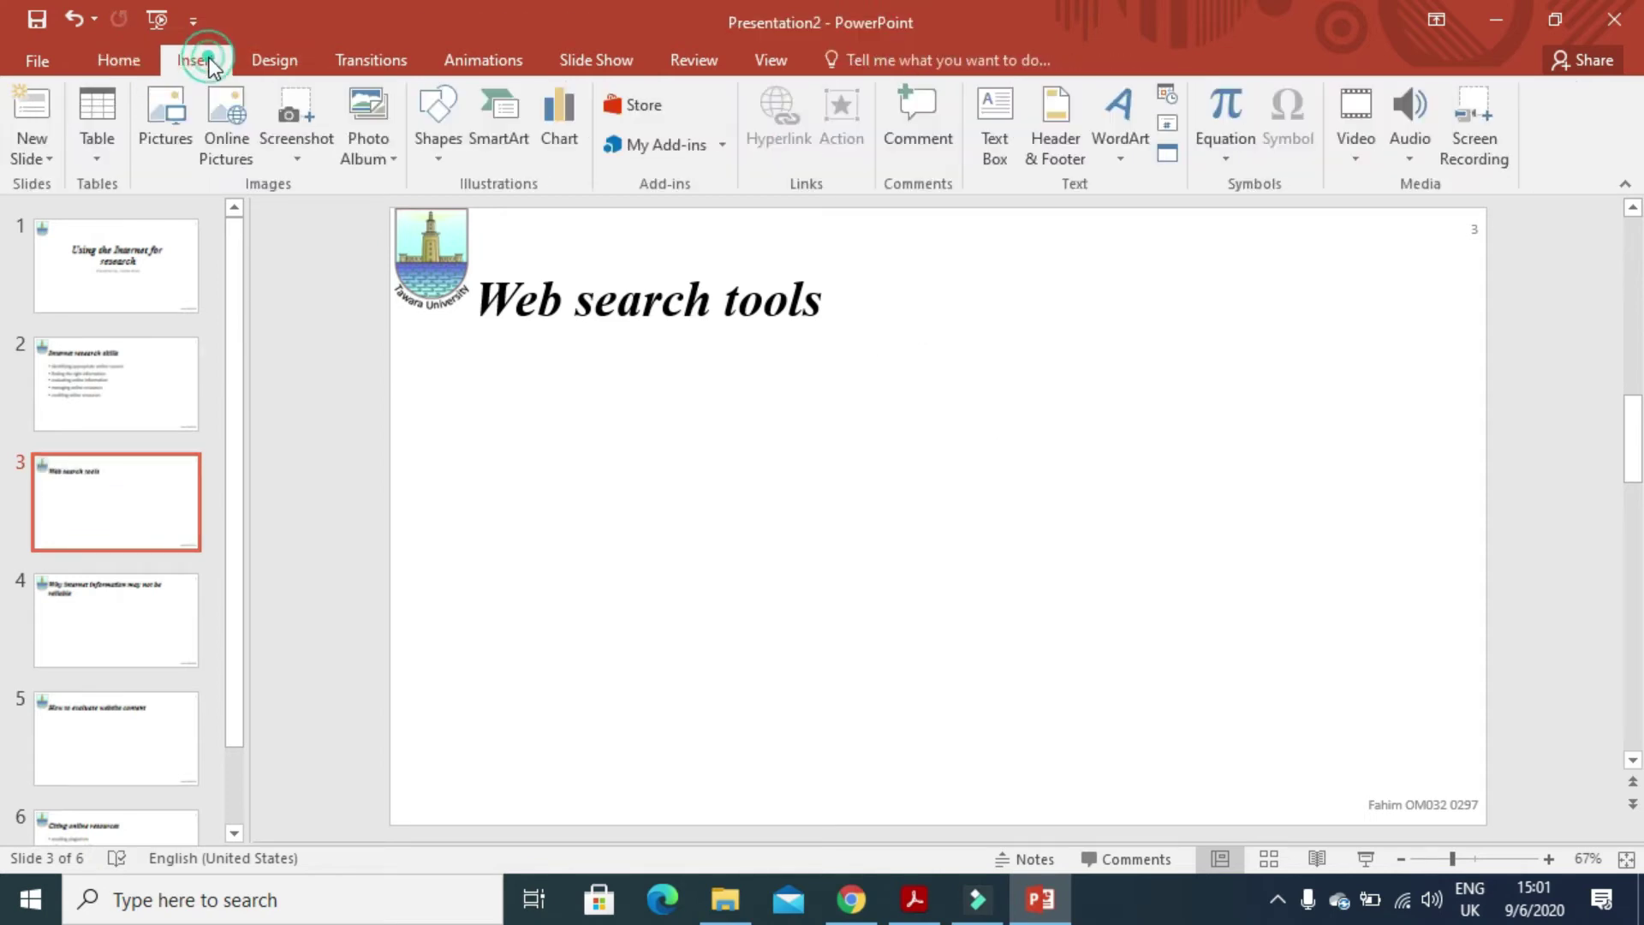
pyautogui.click(105, 158)
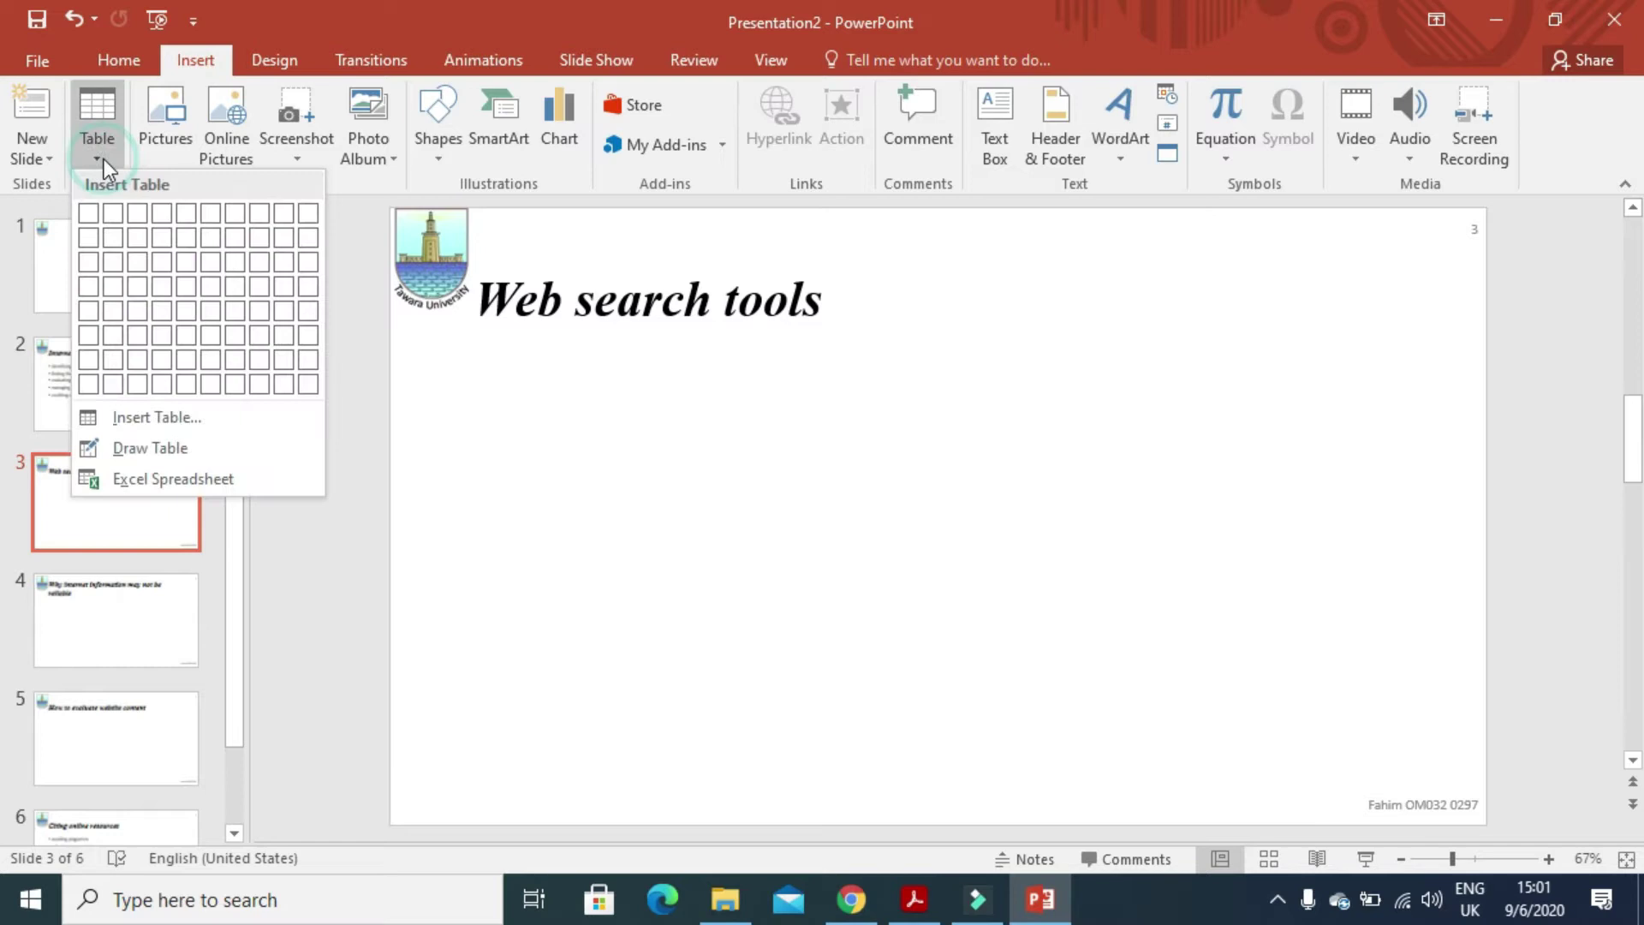
pyautogui.click(112, 153)
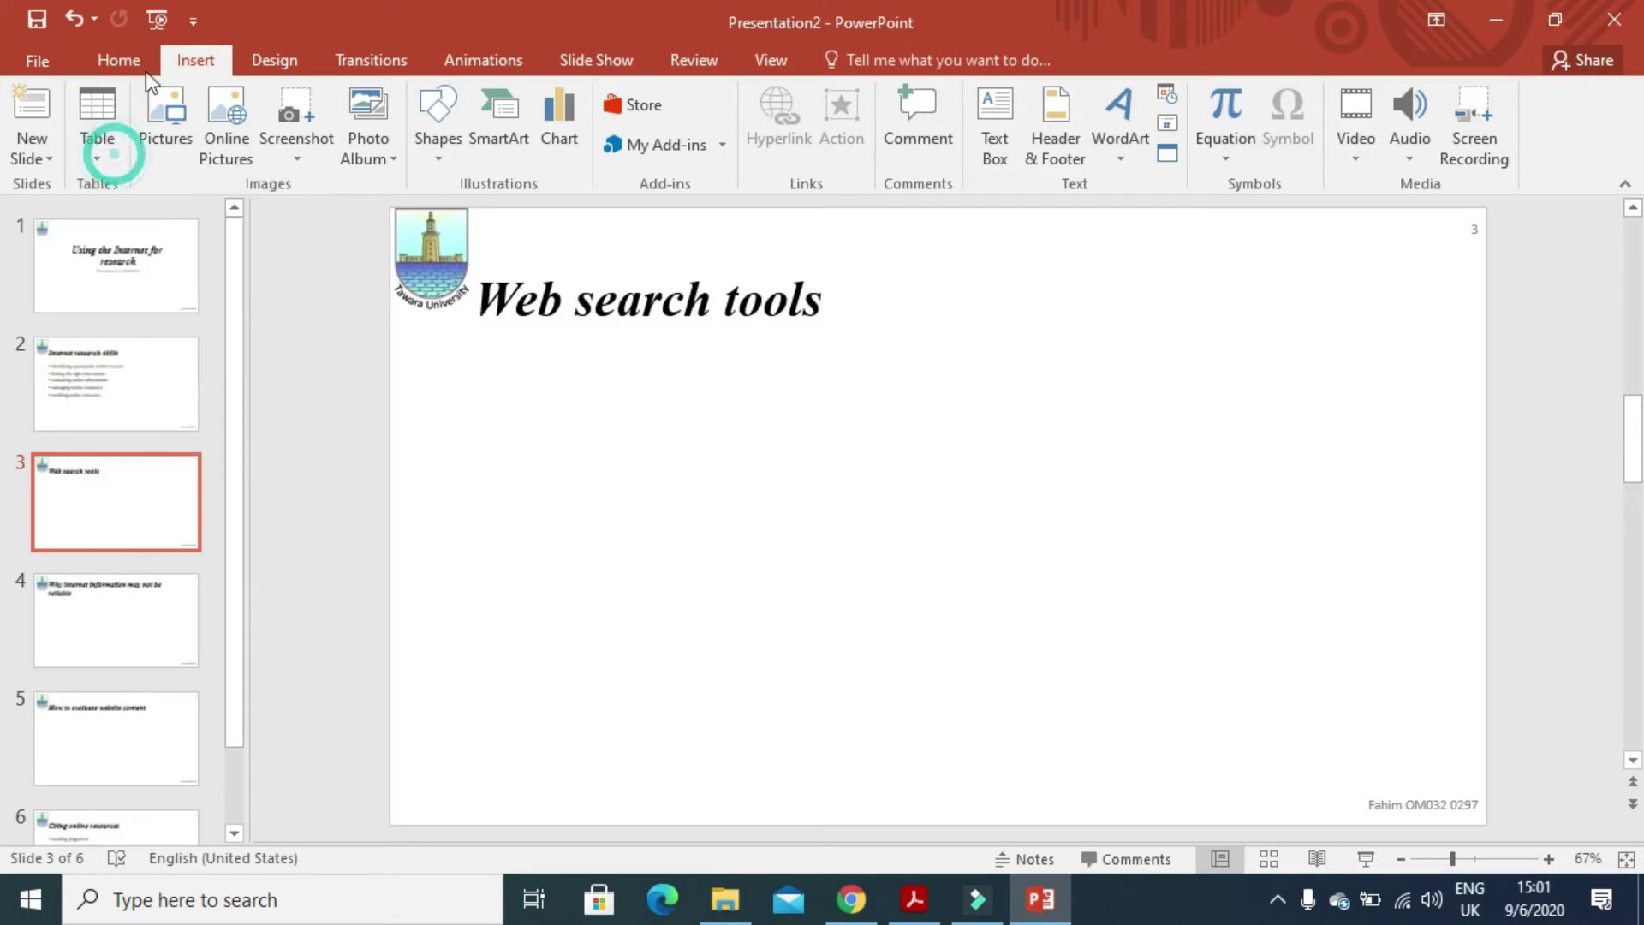
pyautogui.click(129, 60)
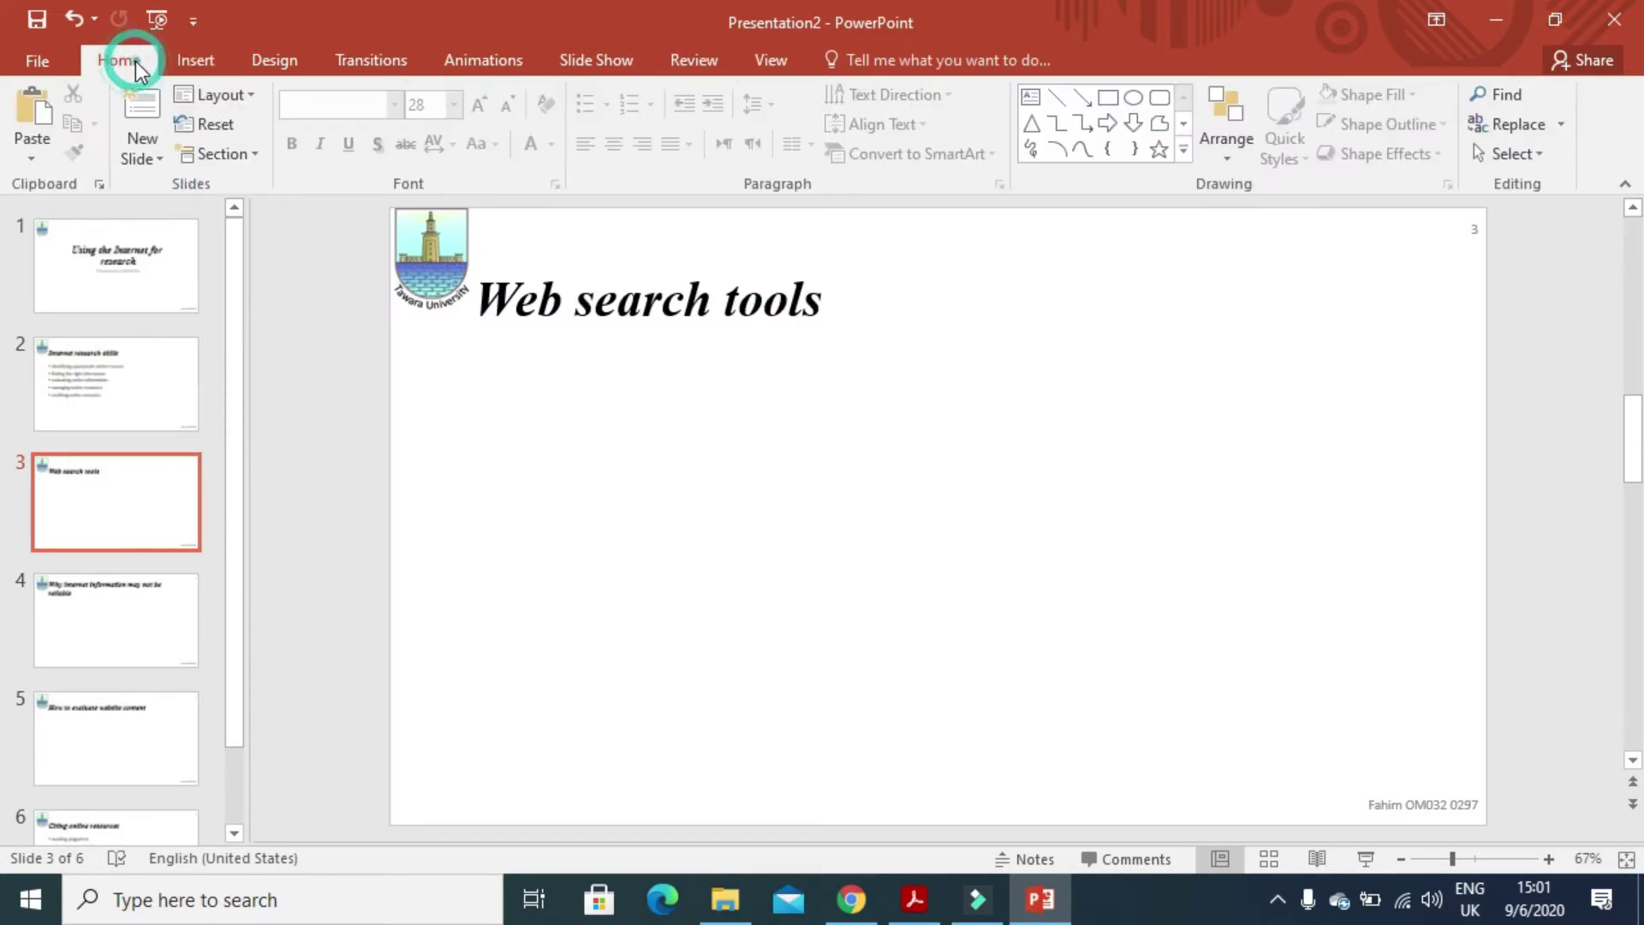
pyautogui.click(254, 95)
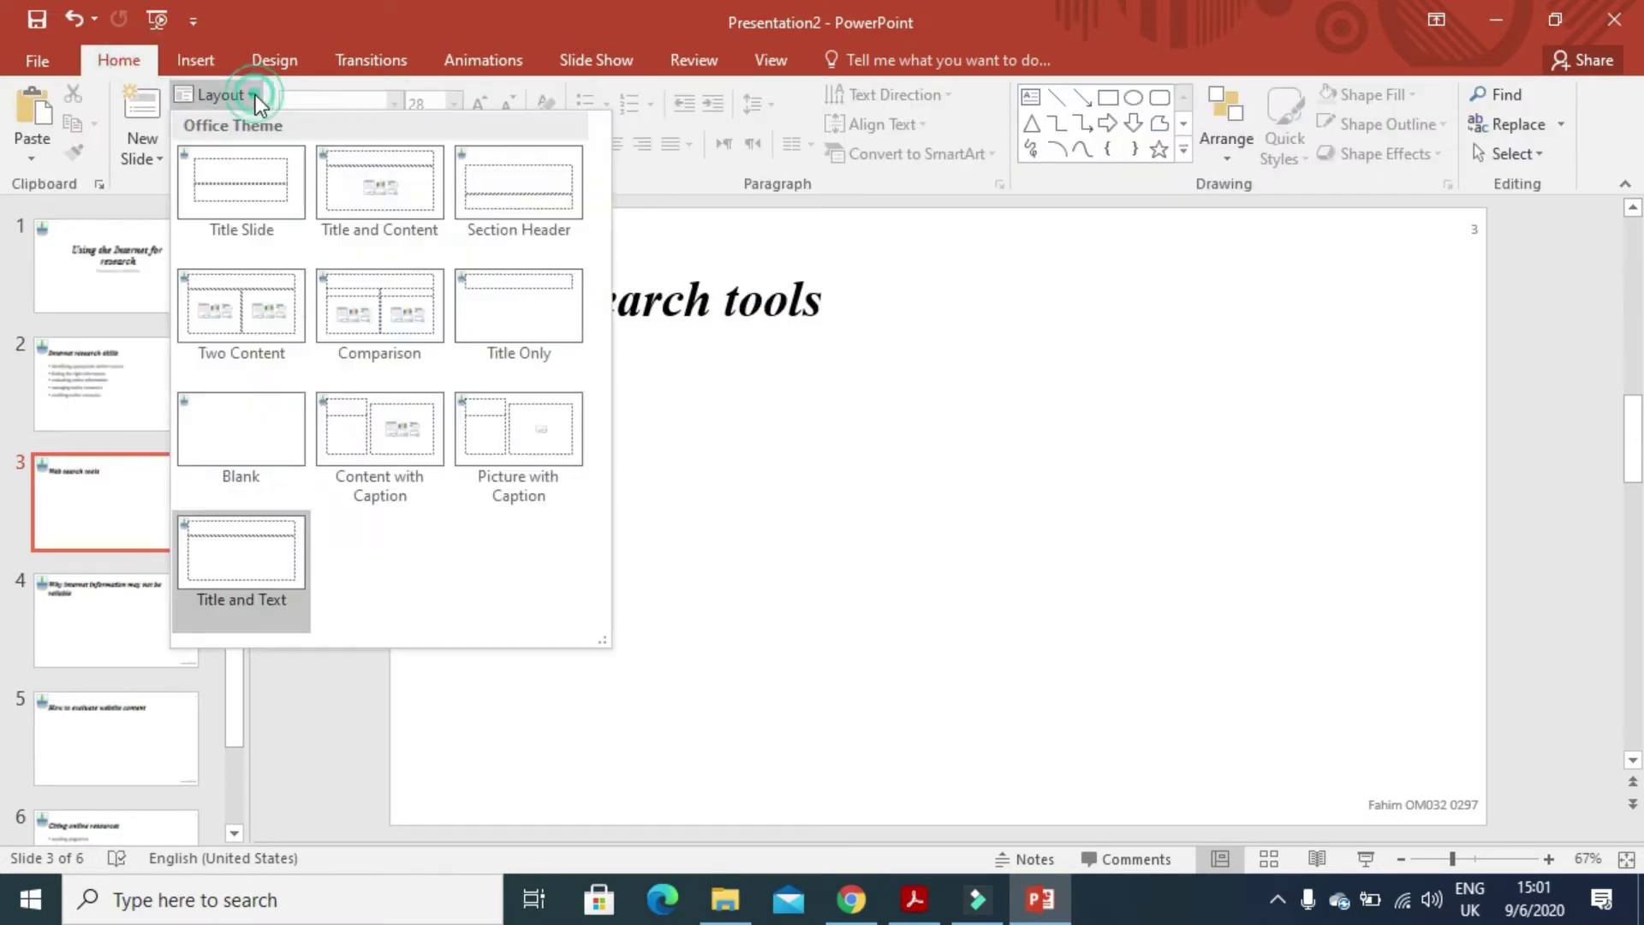
pyautogui.click(366, 188)
# - Check the table size requirement, then insert a 3-column, 9-row table in the content placeholder
pyautogui.hotkey('alt', 'Tab')
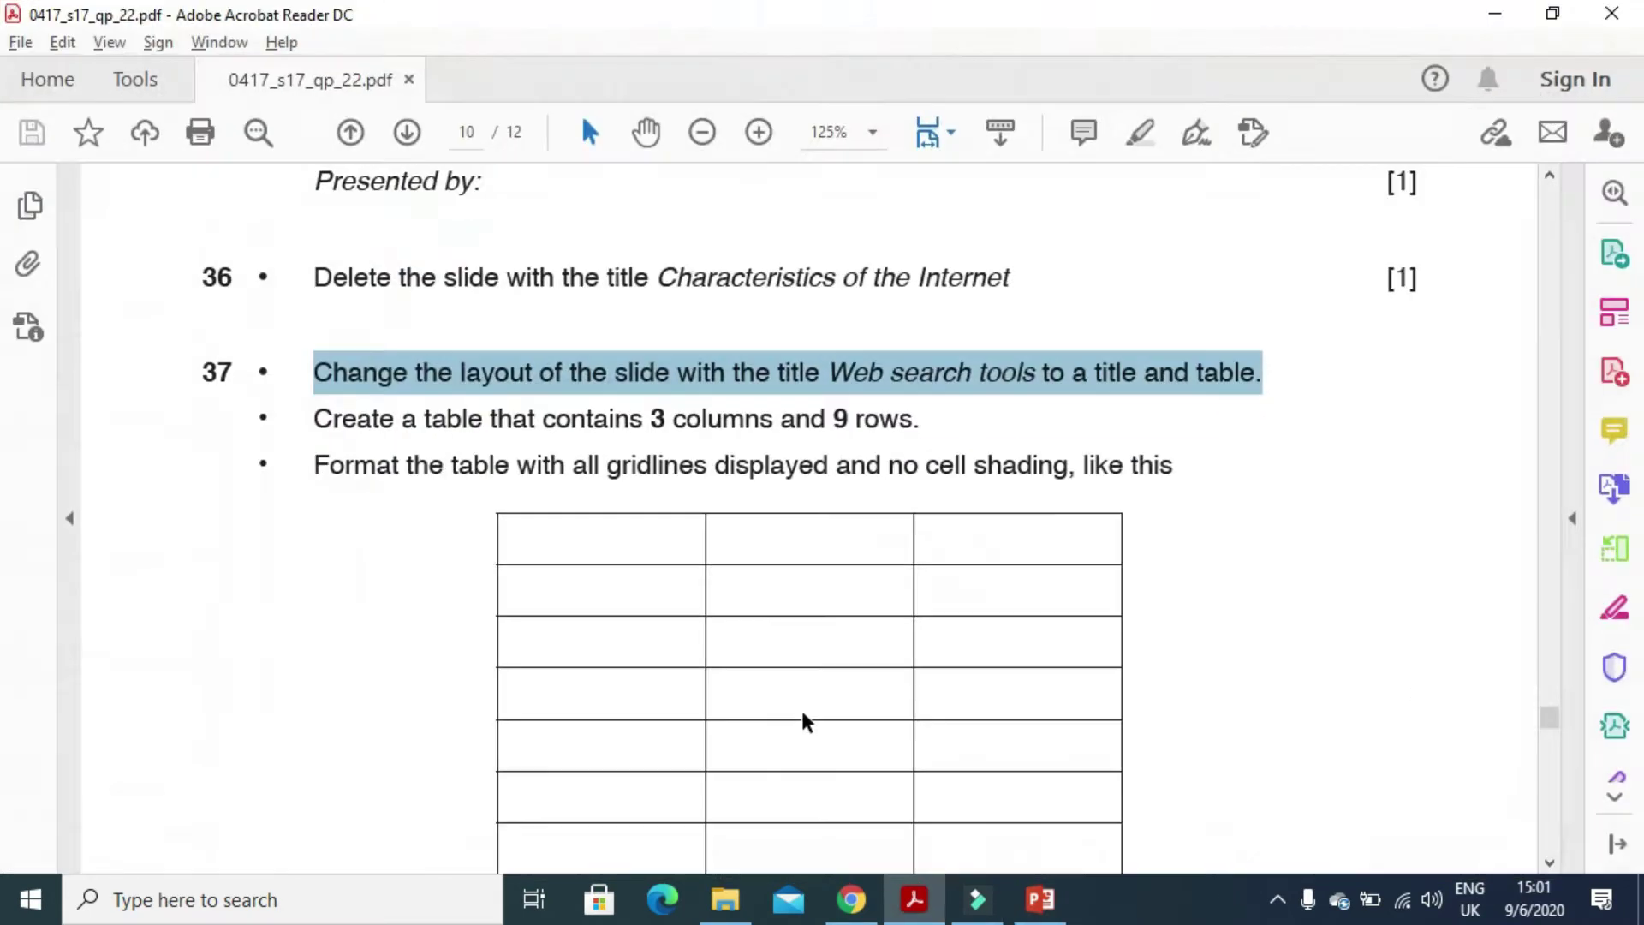
pyautogui.moveTo(316, 420); pyautogui.dragTo(914, 429)
pyautogui.hotkey('alt', 'Tab')
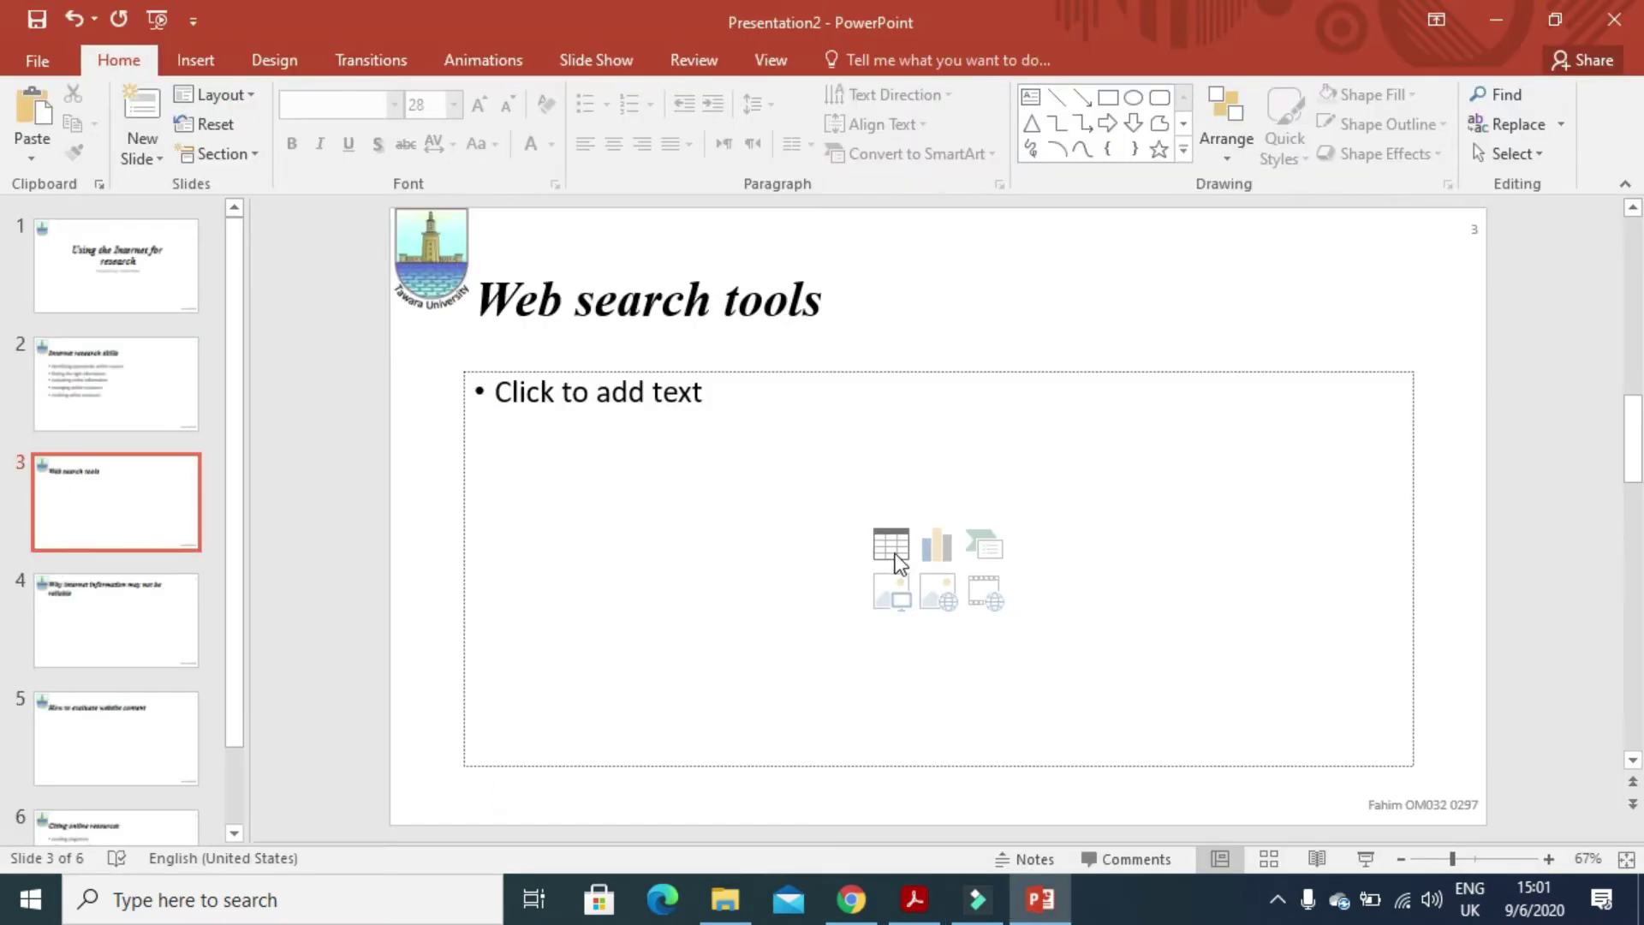
pyautogui.click(891, 546)
pyautogui.doubleClick(891, 419)
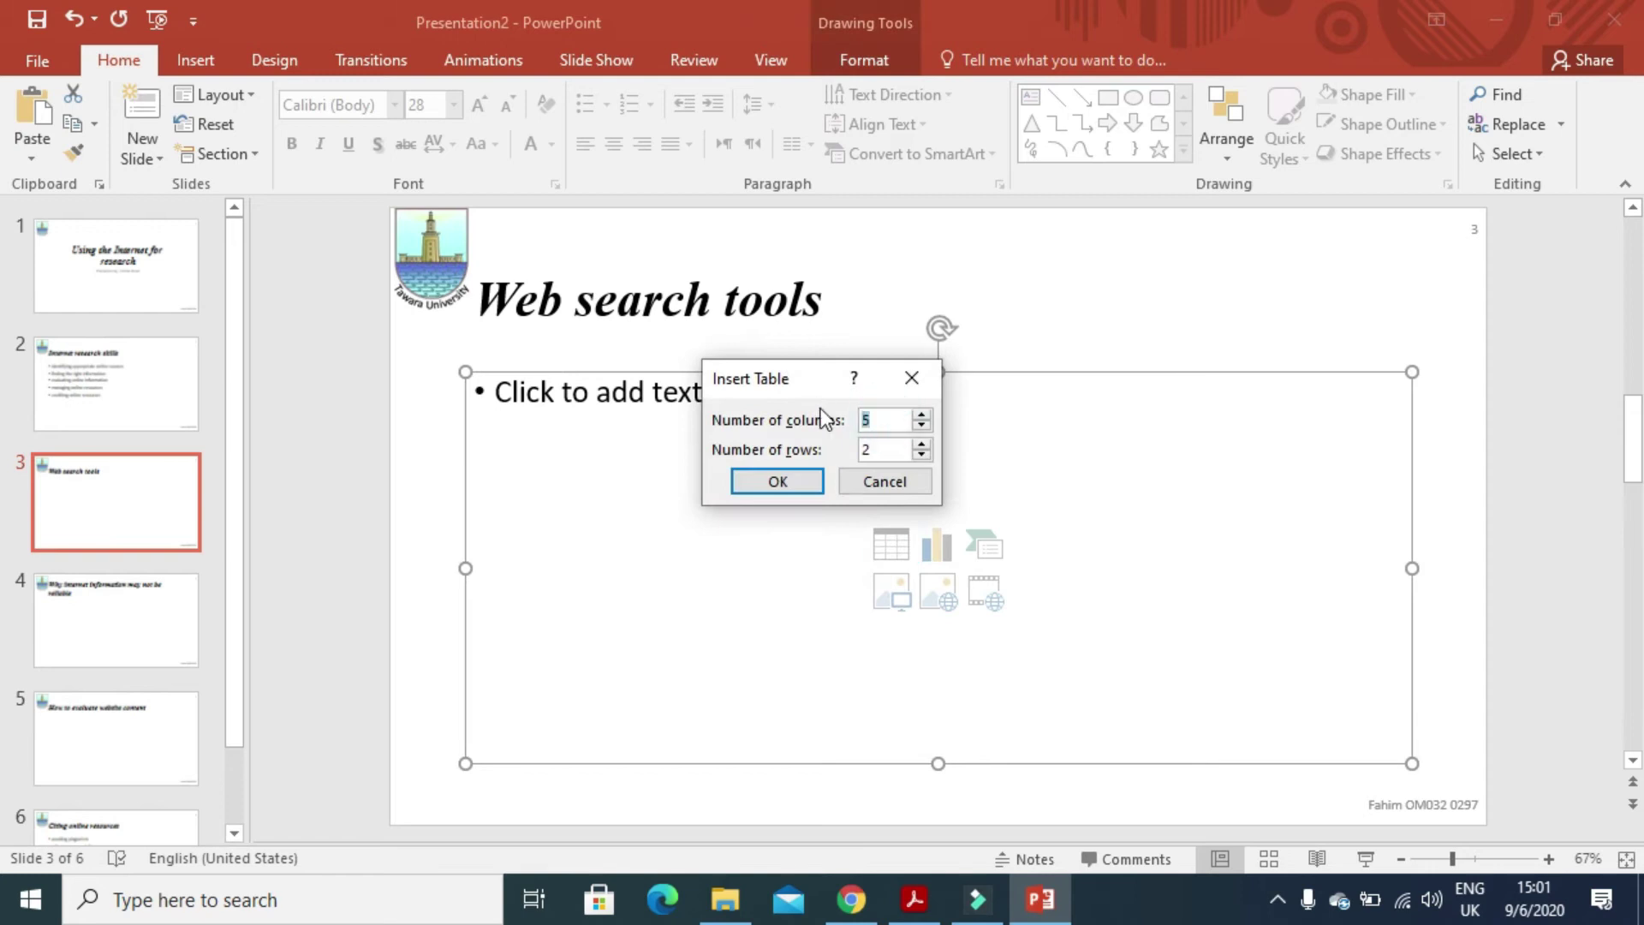
pyautogui.write('3')
pyautogui.press('Tab')
pyautogui.write('9')
pyautogui.click(779, 484)
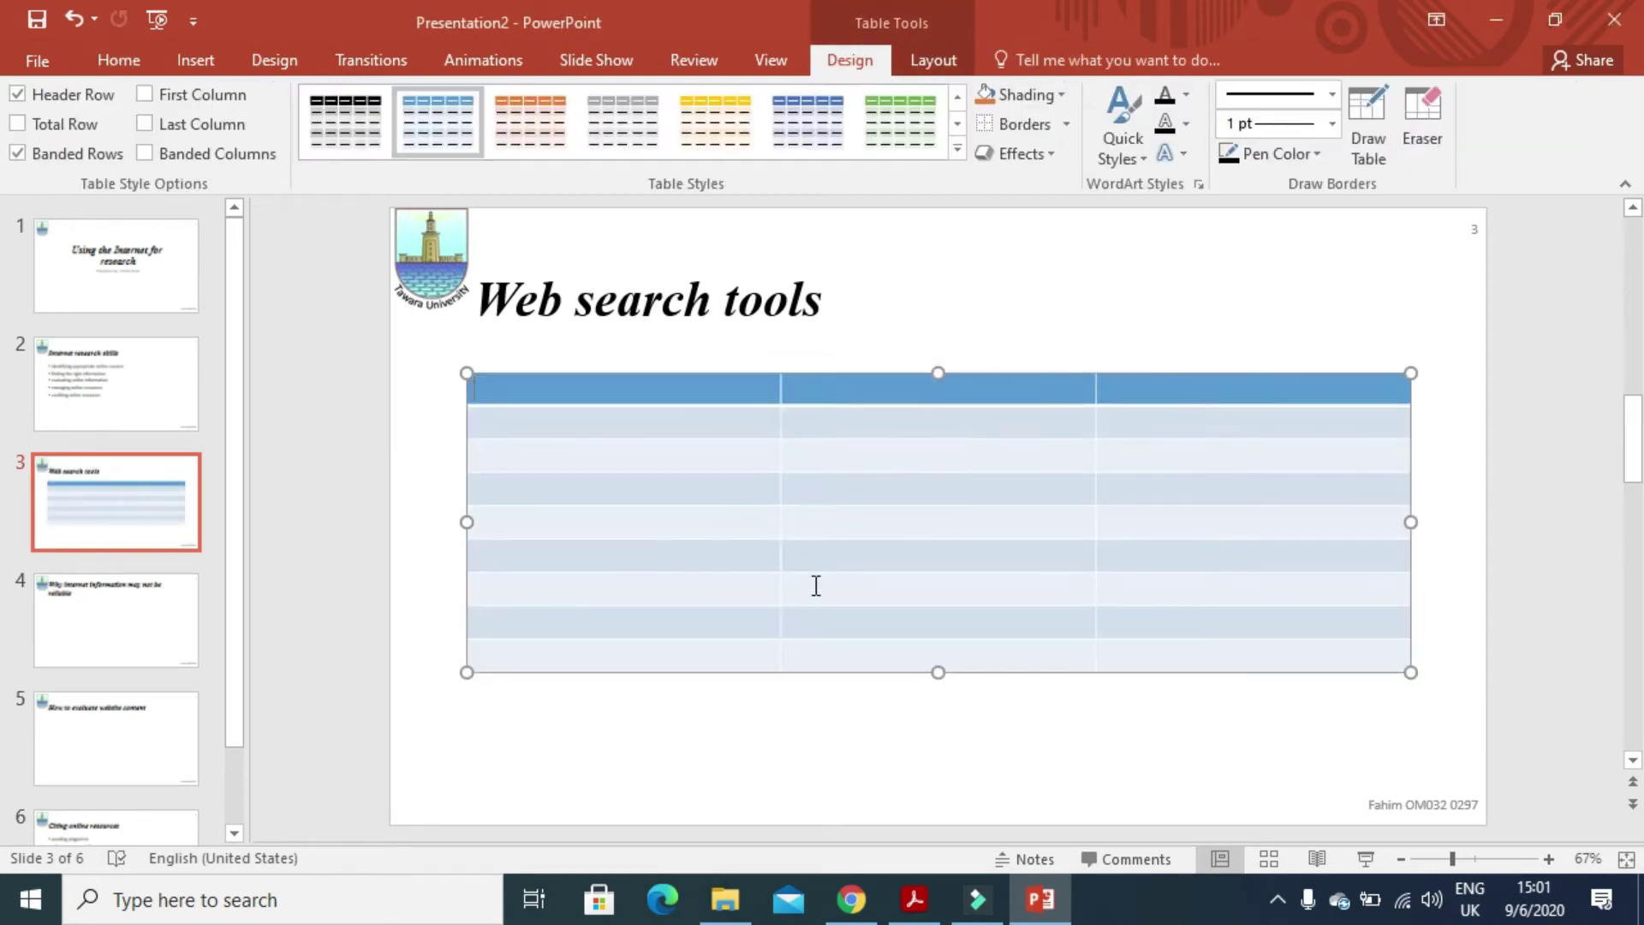
# - Check question 37's required table format in the exam PDF
pyautogui.hotkey('alt', 'Tab')
pyautogui.scroll(-2, 782, 557)
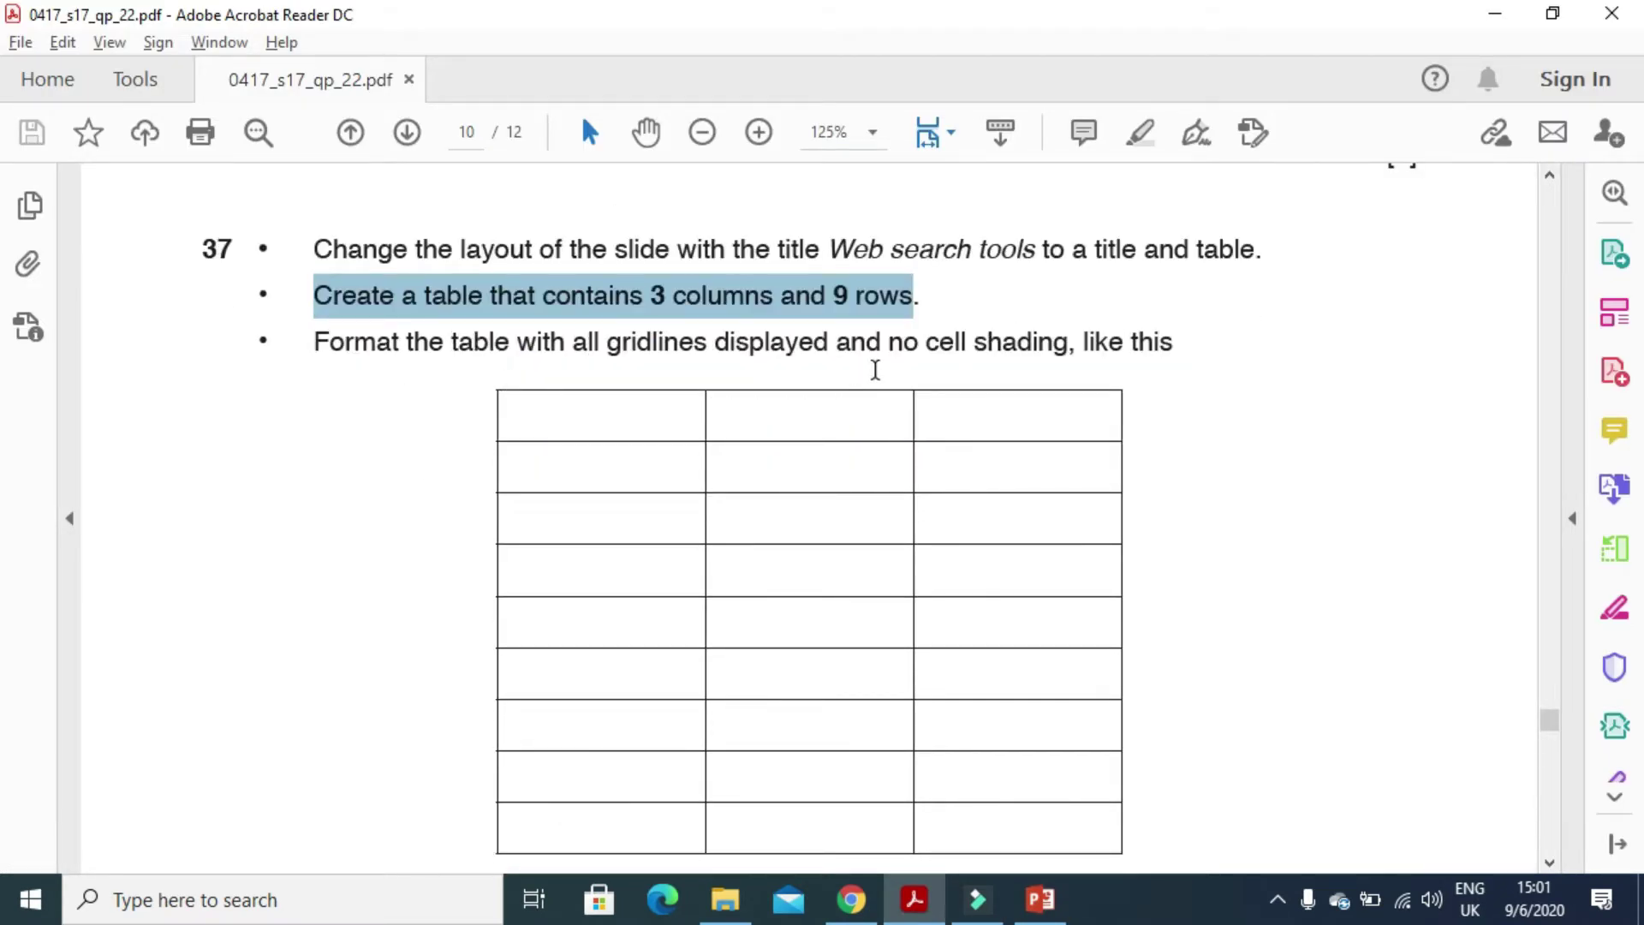
pyautogui.hotkey('alt', 'Tab')
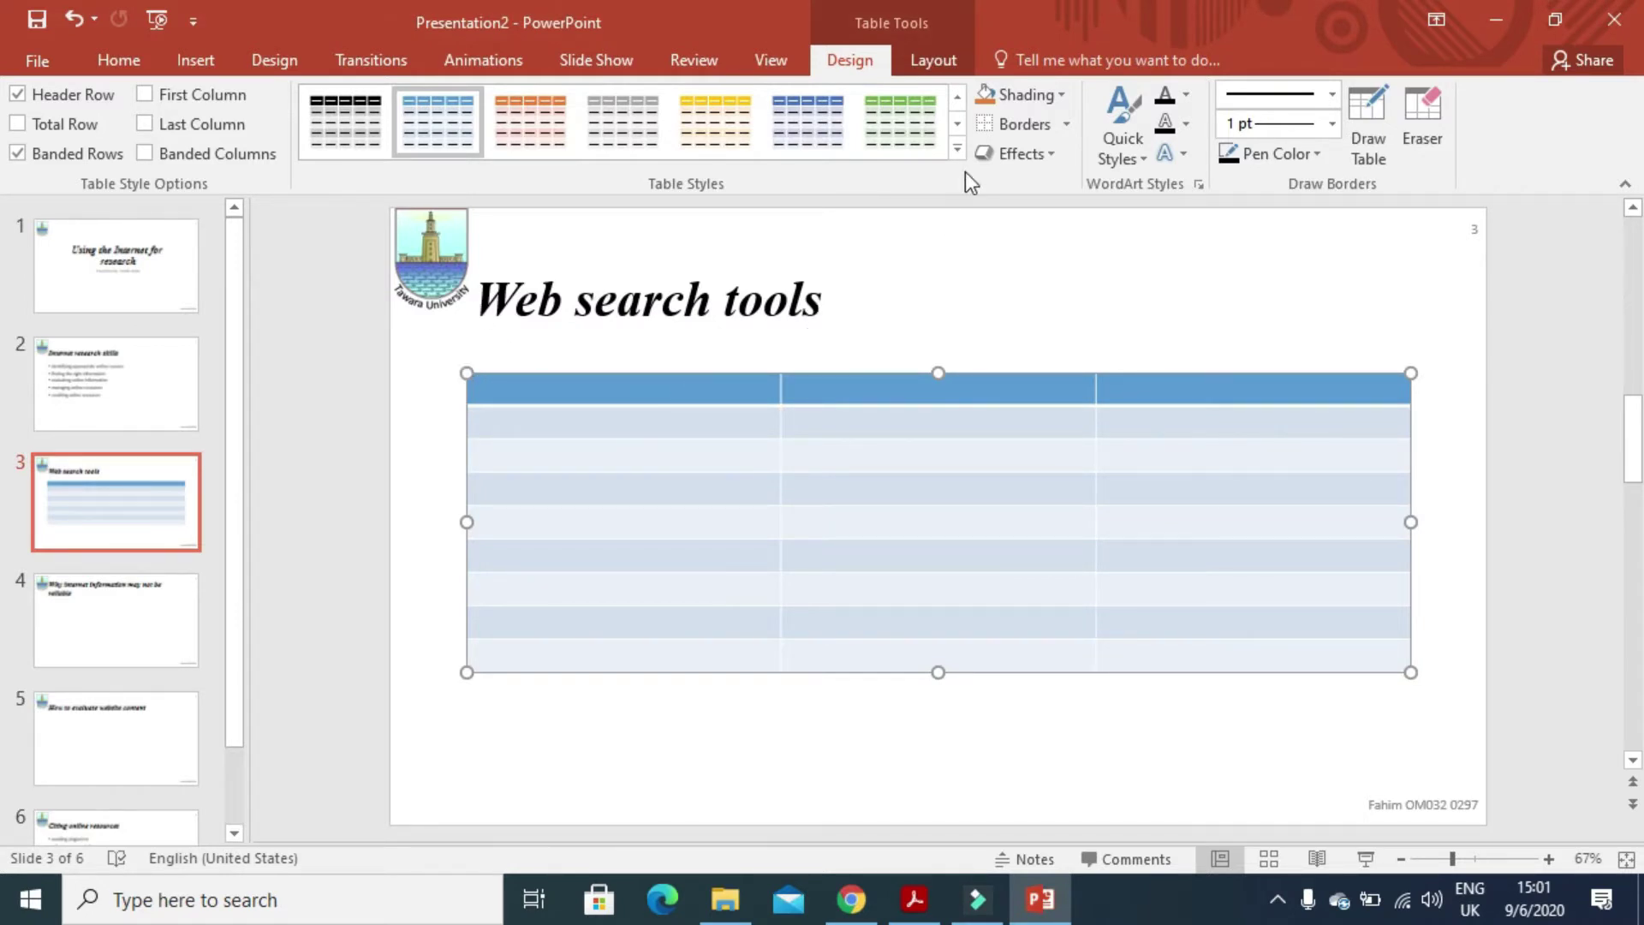
# - Browse the gridded table styles and fill the first header cell with white
pyautogui.click(957, 97)
pyautogui.click(958, 97)
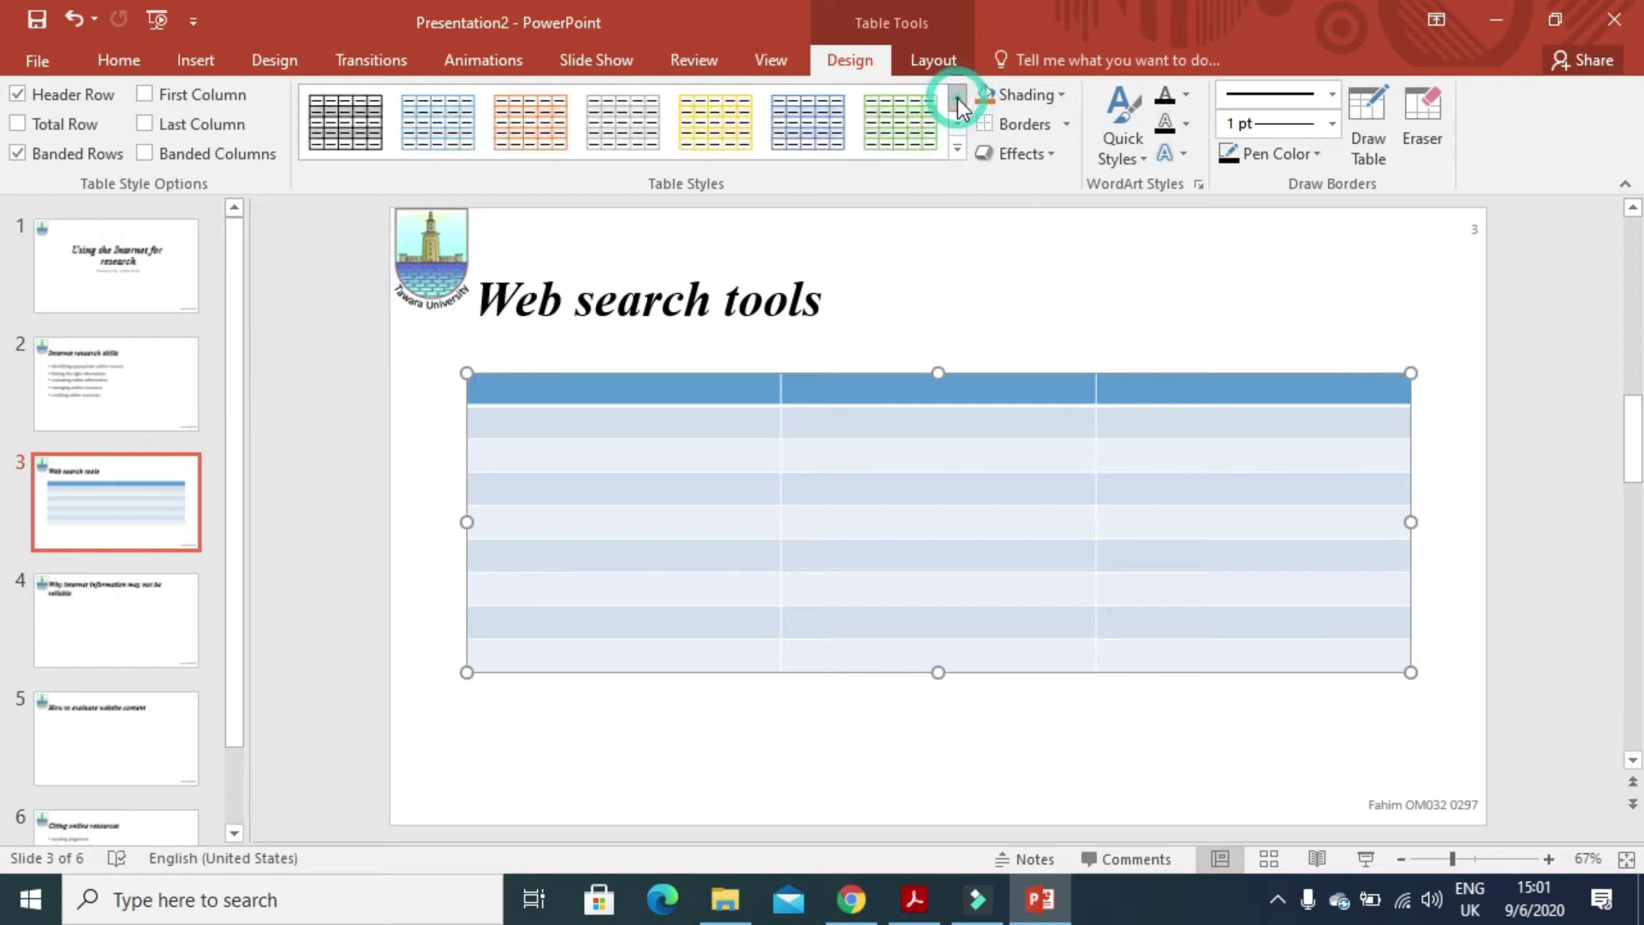
pyautogui.click(1058, 96)
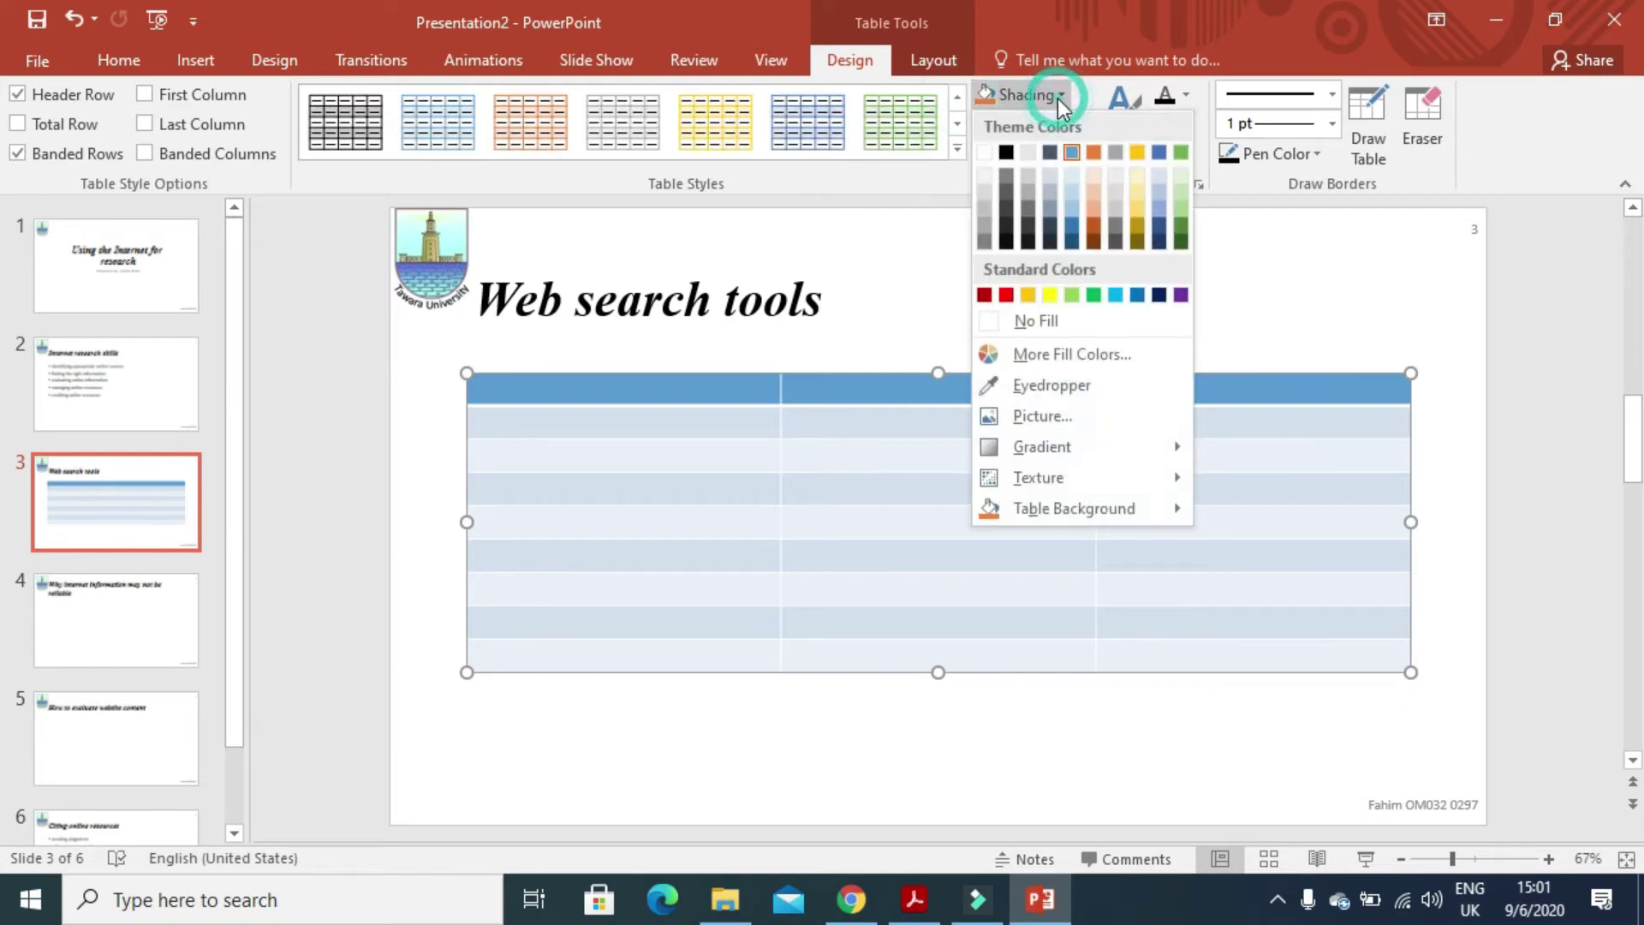
pyautogui.click(986, 152)
# - Select every table cell and replace the blue banded shading with uniform grey
pyautogui.click(463, 371)
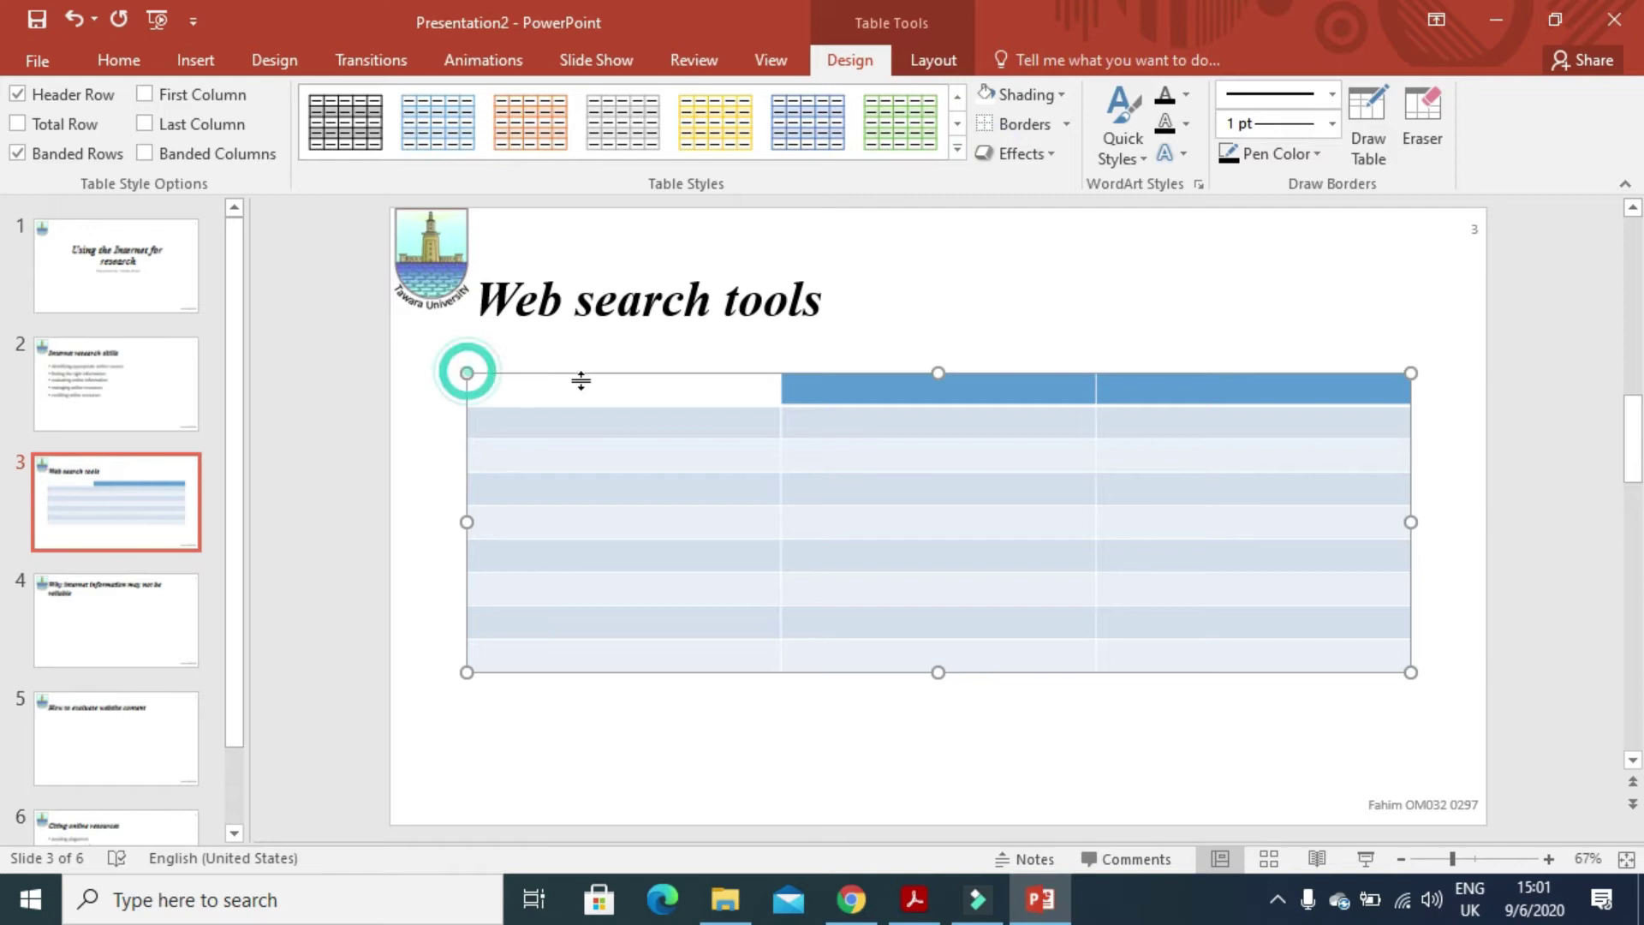
pyautogui.click(738, 401)
pyautogui.click(659, 377)
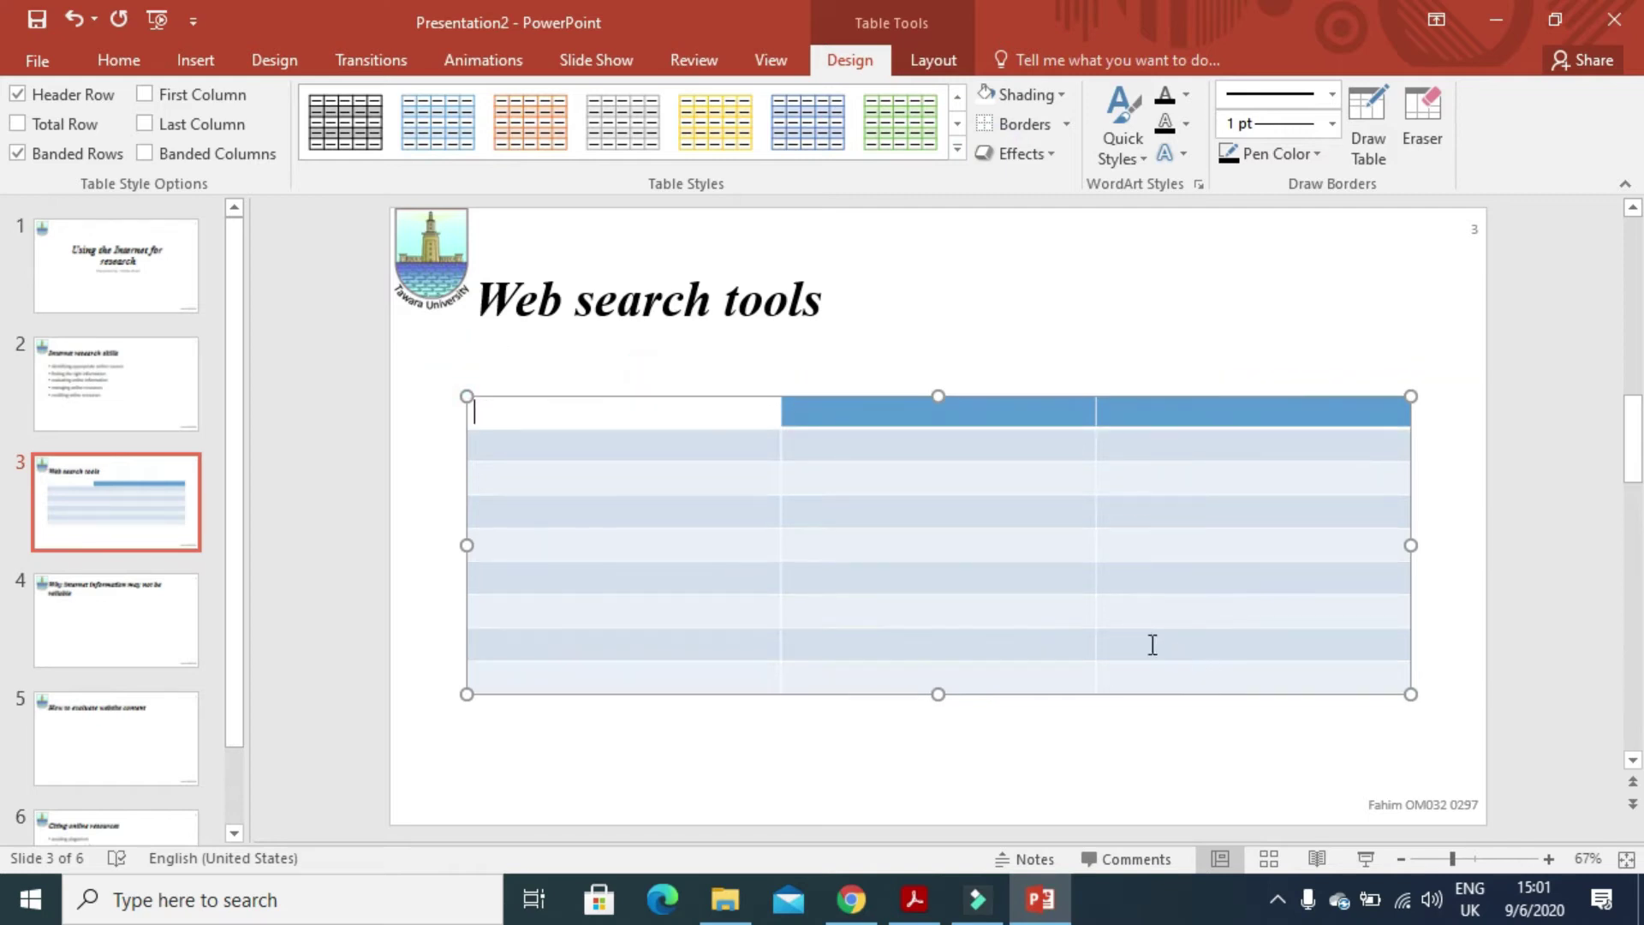
pyautogui.click(1000, 396)
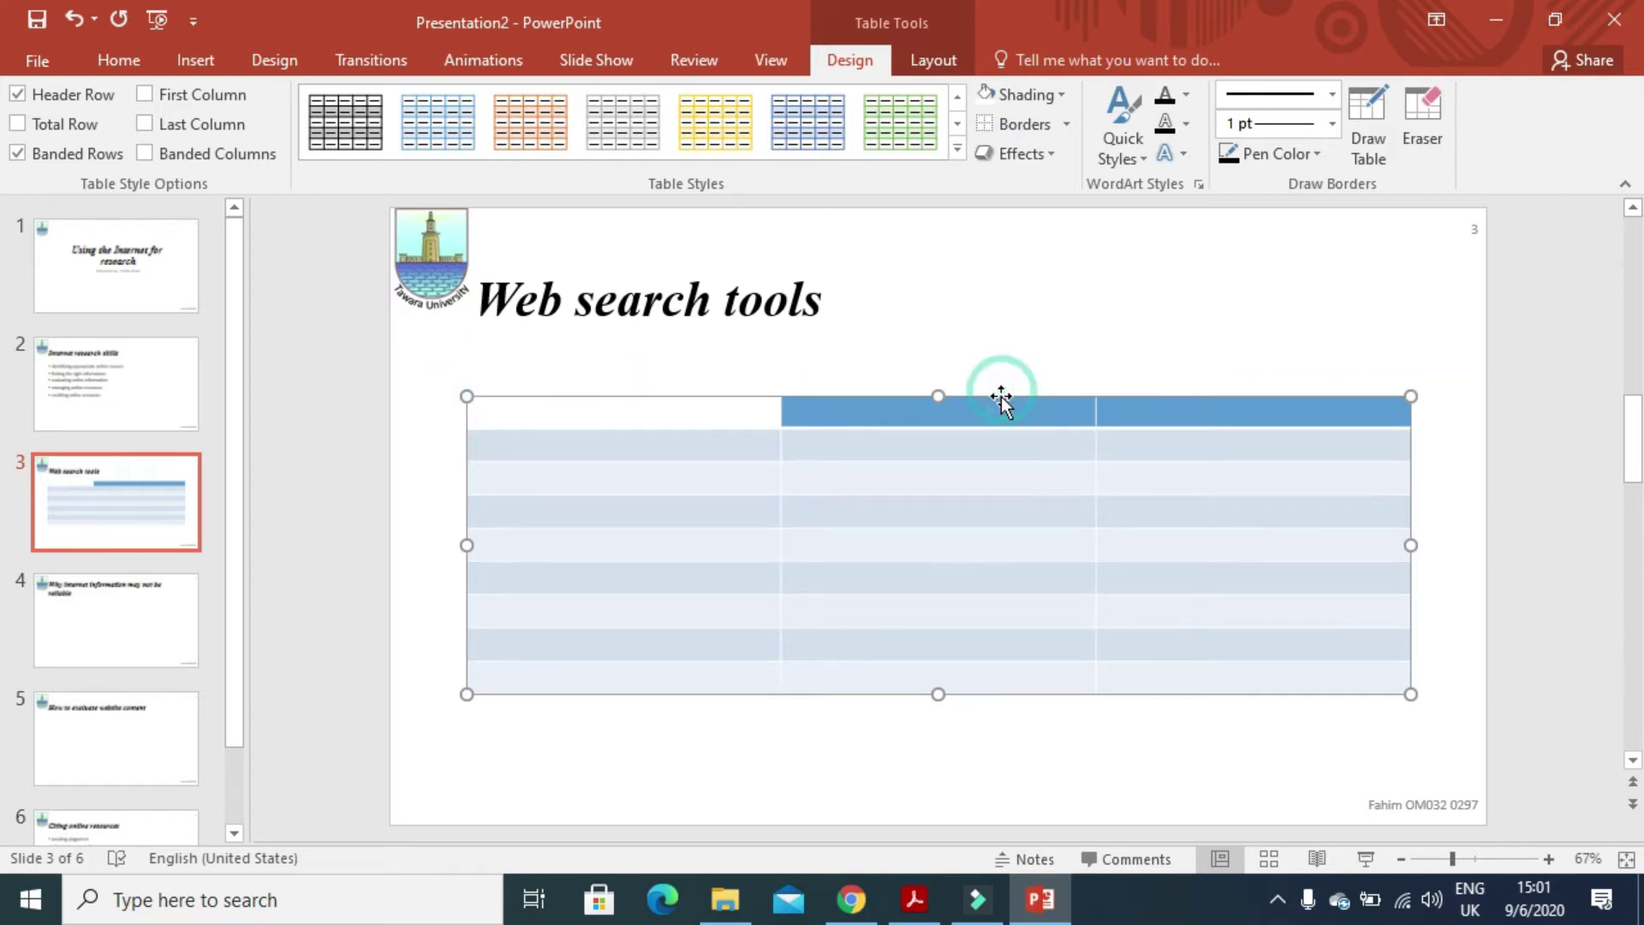
pyautogui.click(1058, 511)
pyautogui.click(1196, 676)
pyautogui.moveTo(1196, 675); pyautogui.dragTo(764, 349)
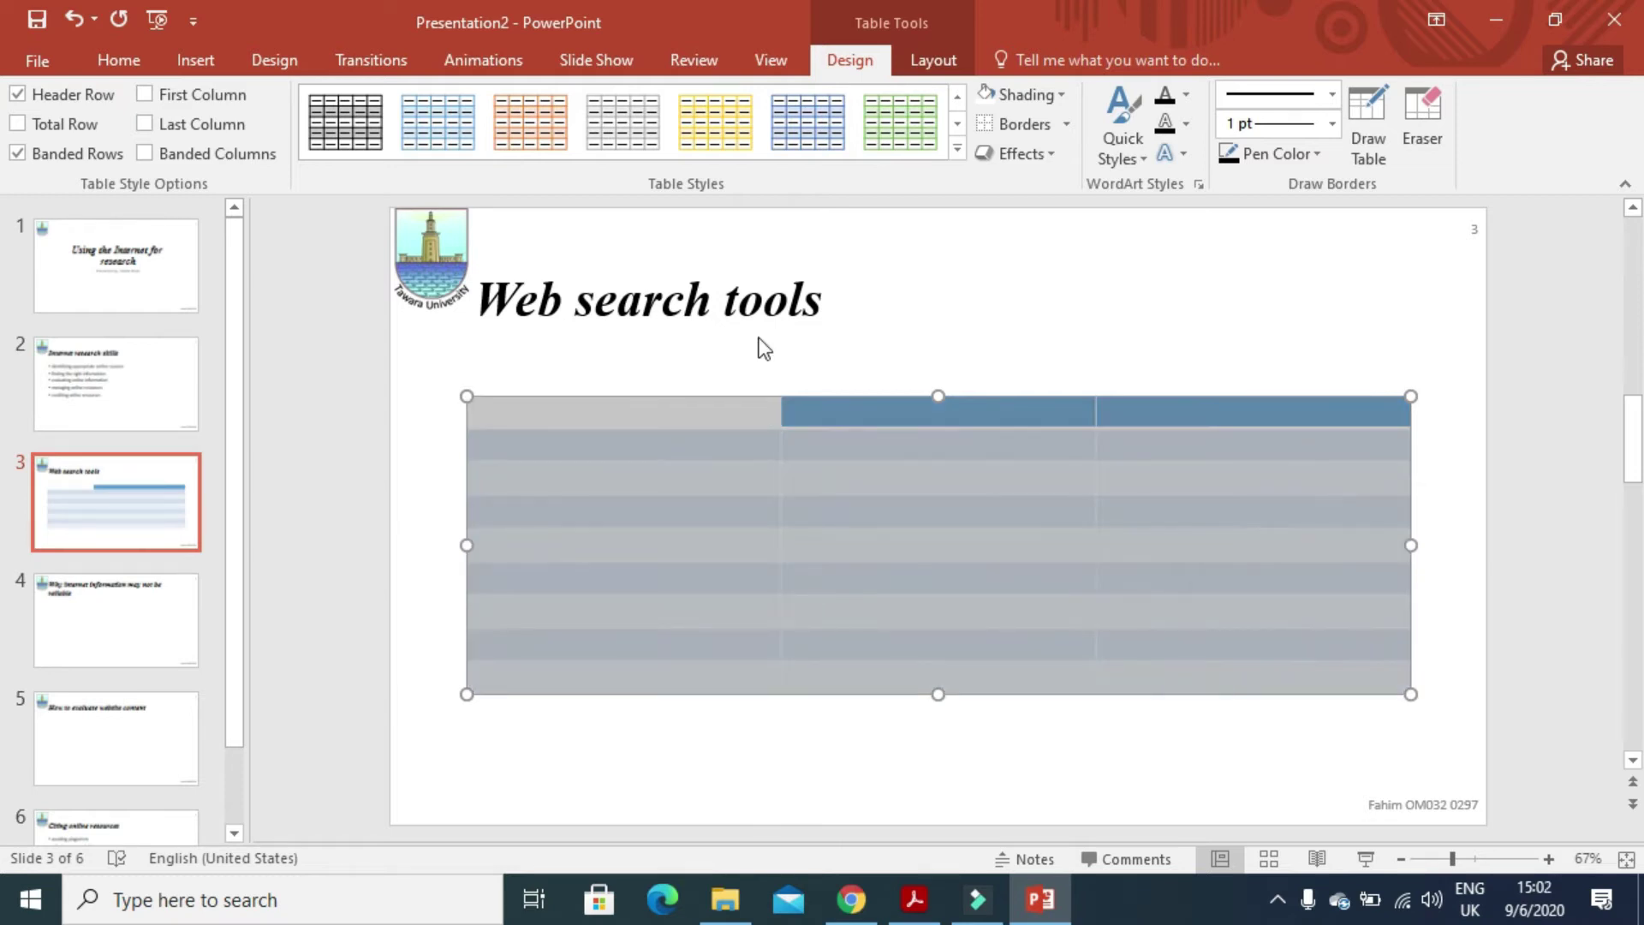
pyautogui.click(988, 94)
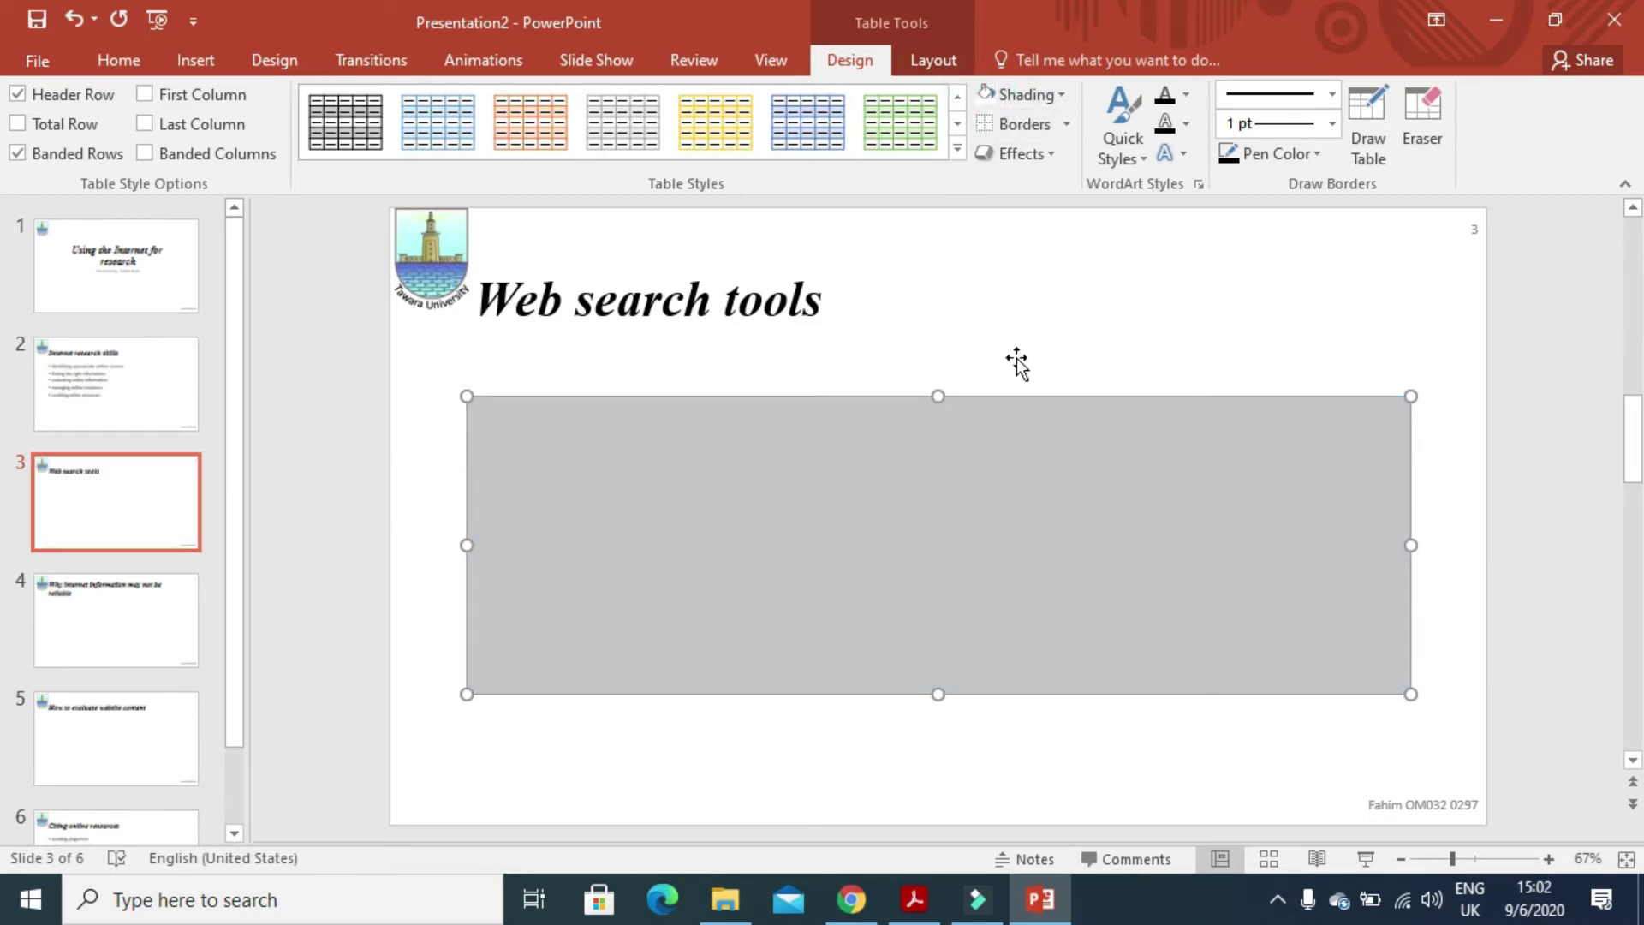
pyautogui.click(1063, 123)
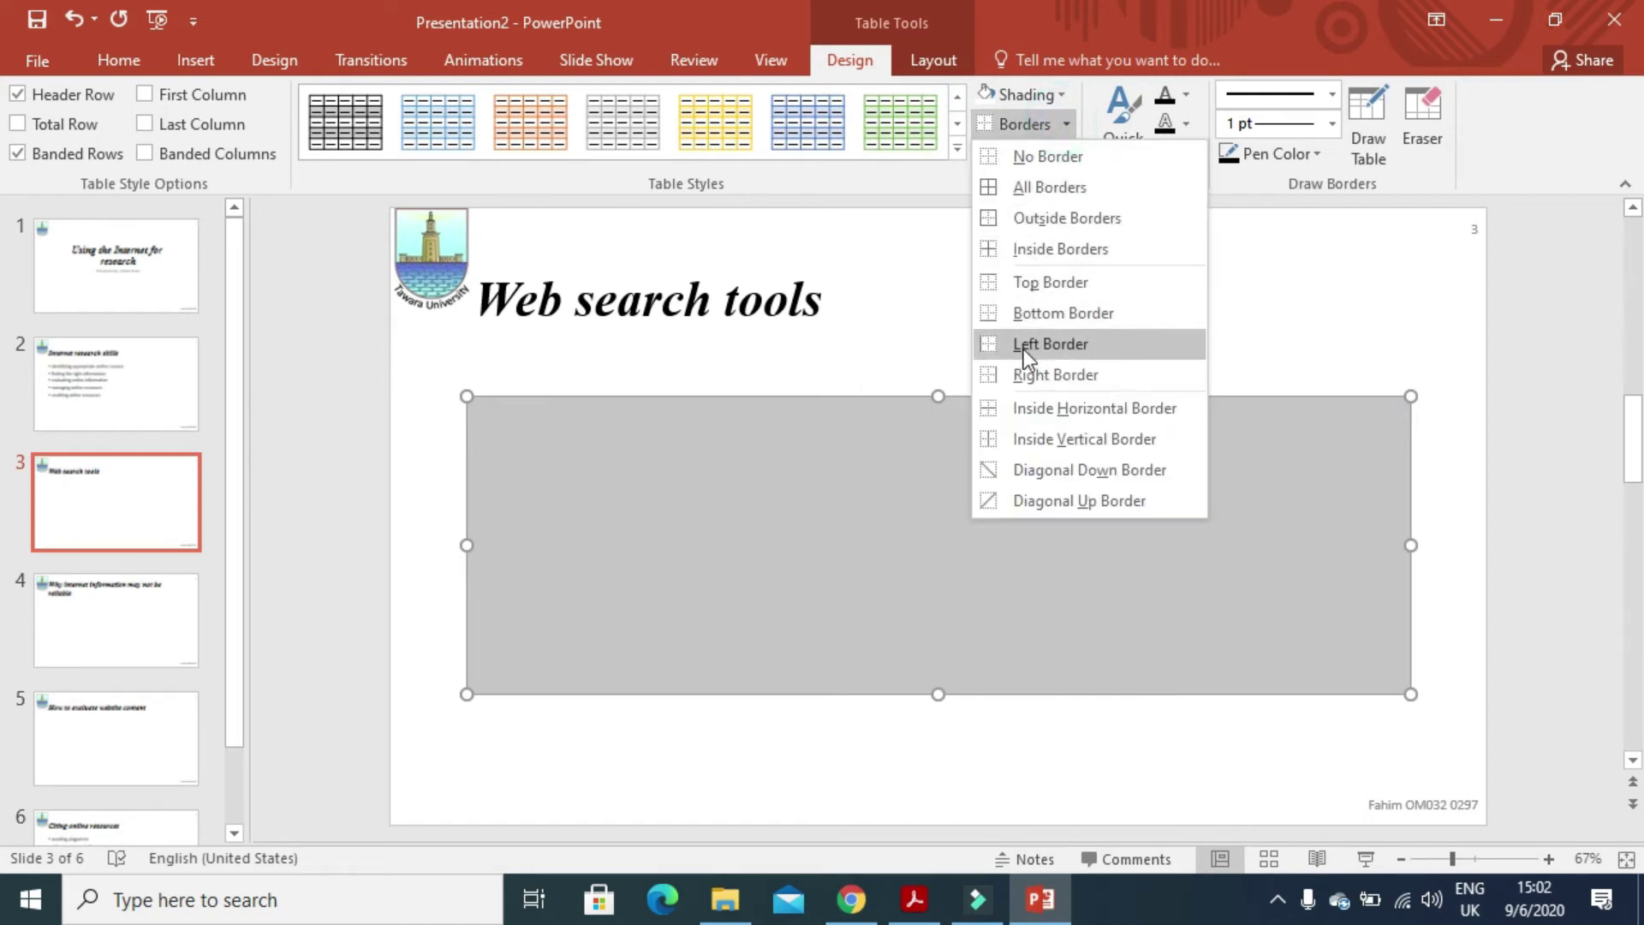
# - Give all table cells gridlines, then highlight the J227TOOLS.CSV copy instruction in the PDF
pyautogui.click(1050, 197)
pyautogui.hotkey('alt', 'Tab')
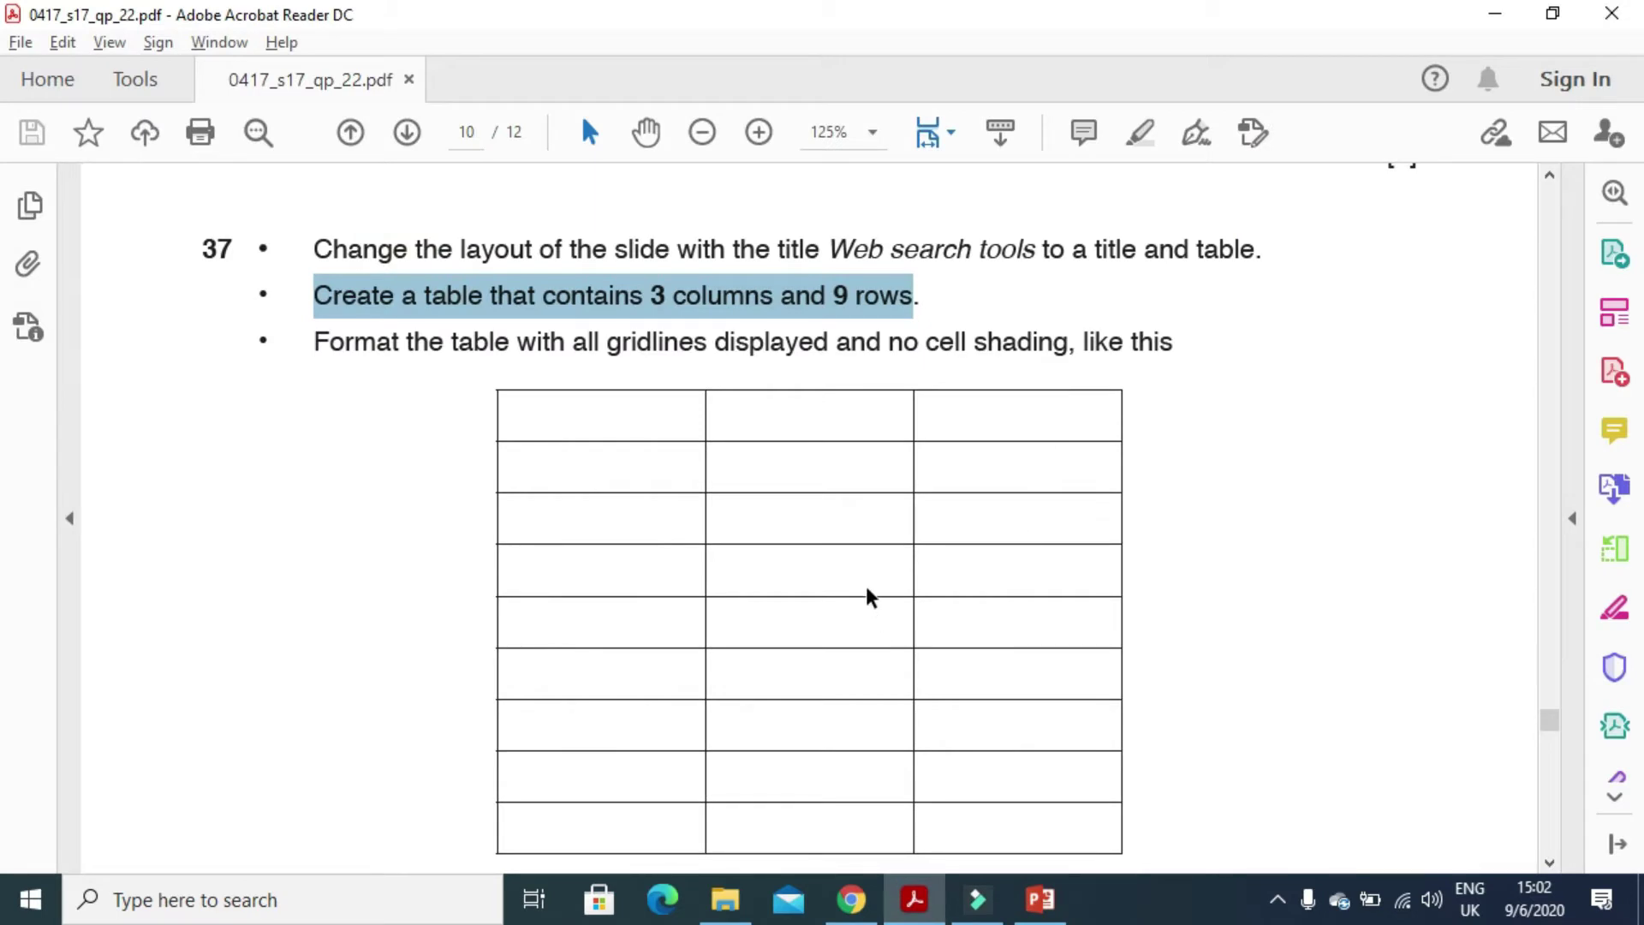
pyautogui.scroll(-5, 870, 597)
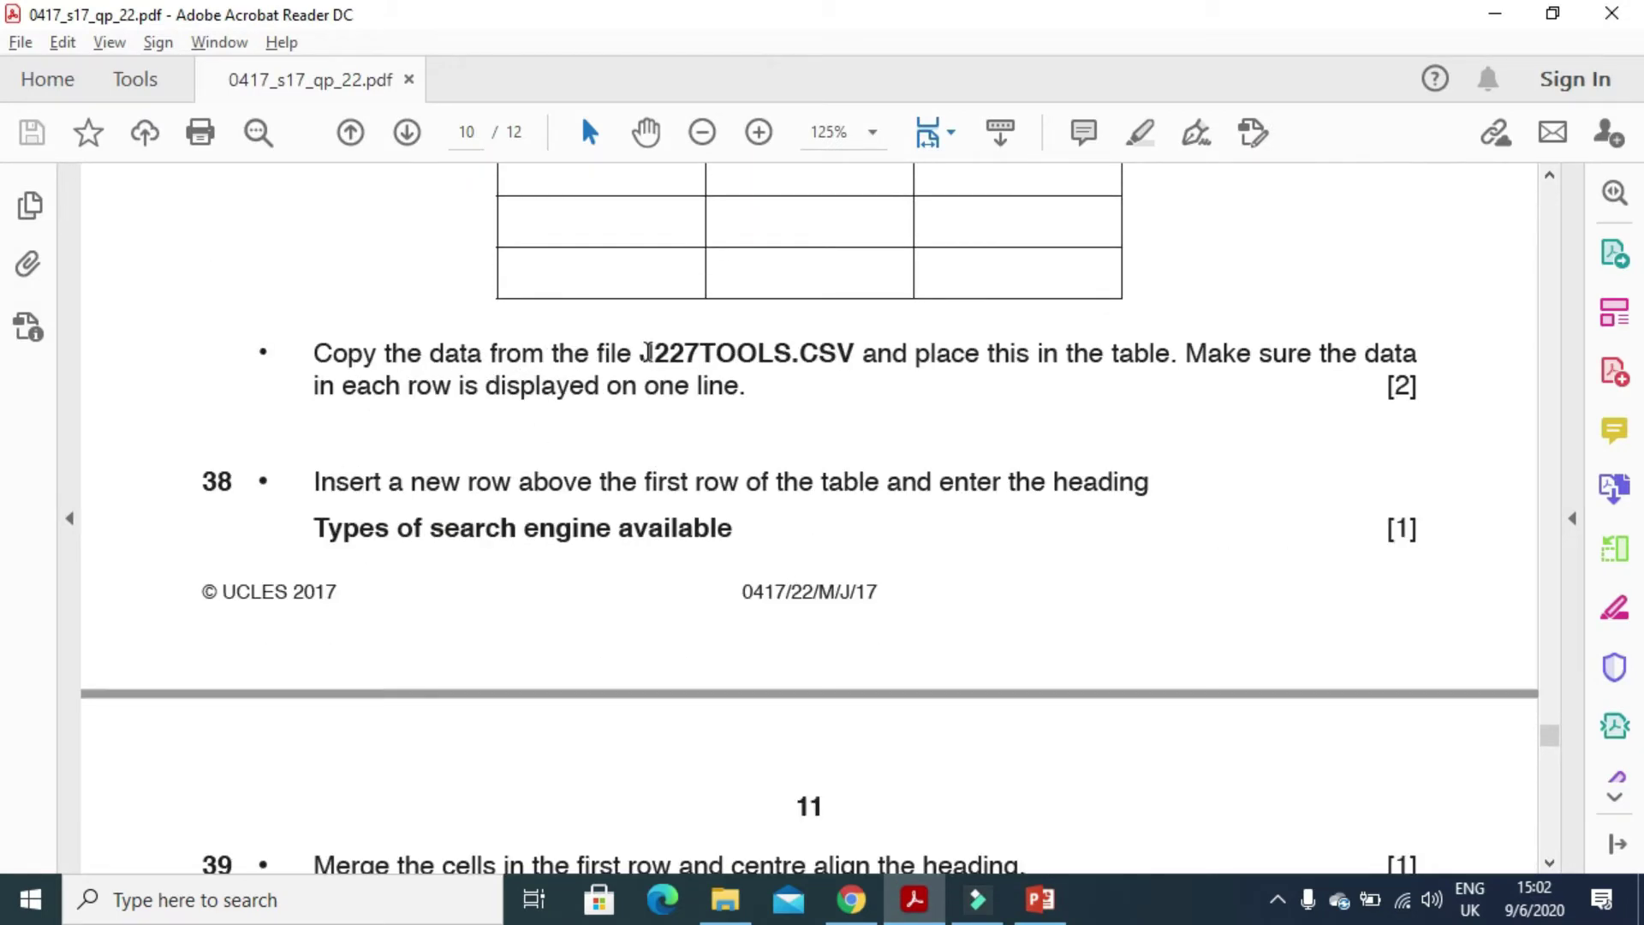
pyautogui.moveTo(647, 352); pyautogui.dragTo(1138, 378)
pyautogui.hotkey('alt', 'Tab')
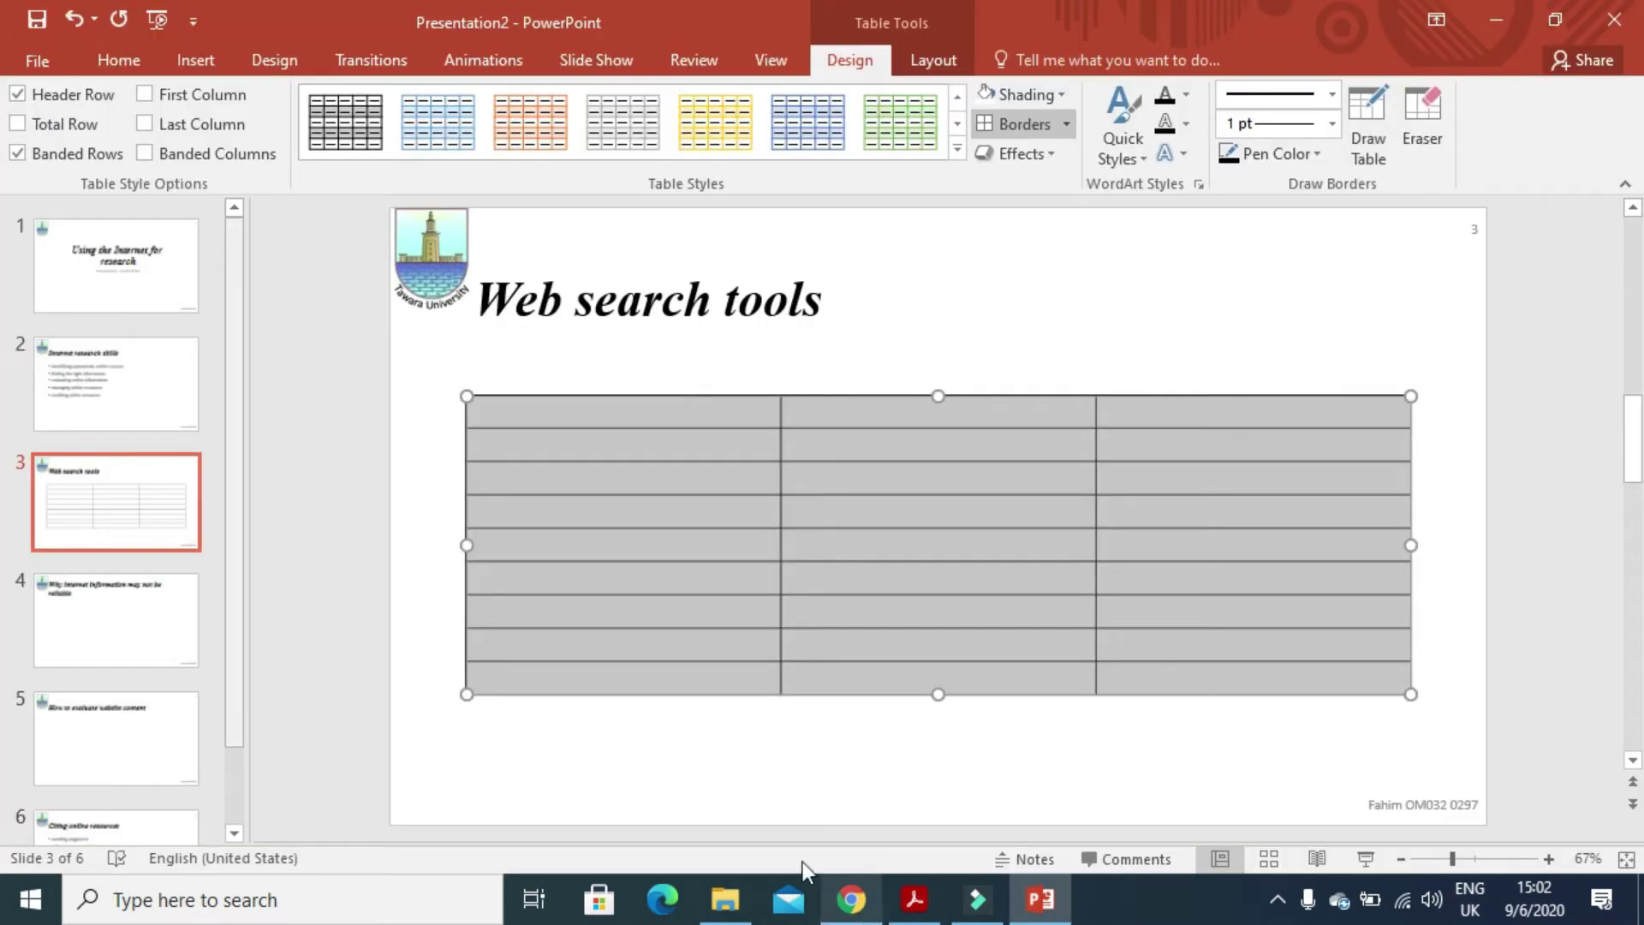
# - Open J227TOOLS, copy the Search Engines list A1:A9 and paste it into table column 1
pyautogui.click(725, 899)
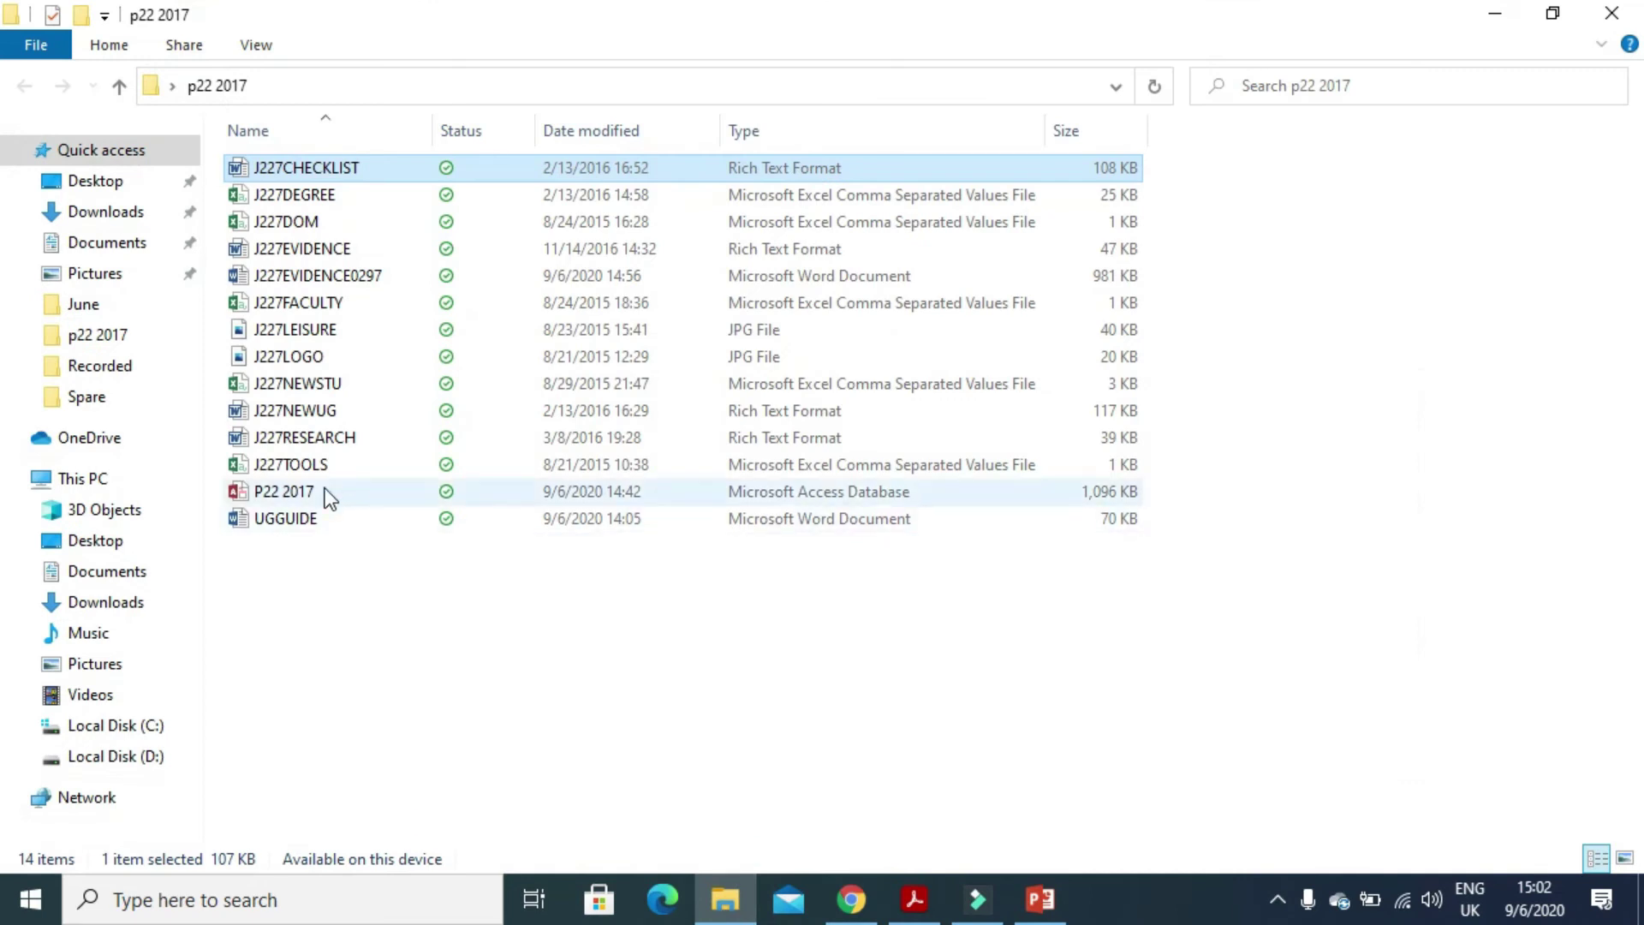
pyautogui.doubleClick(322, 462)
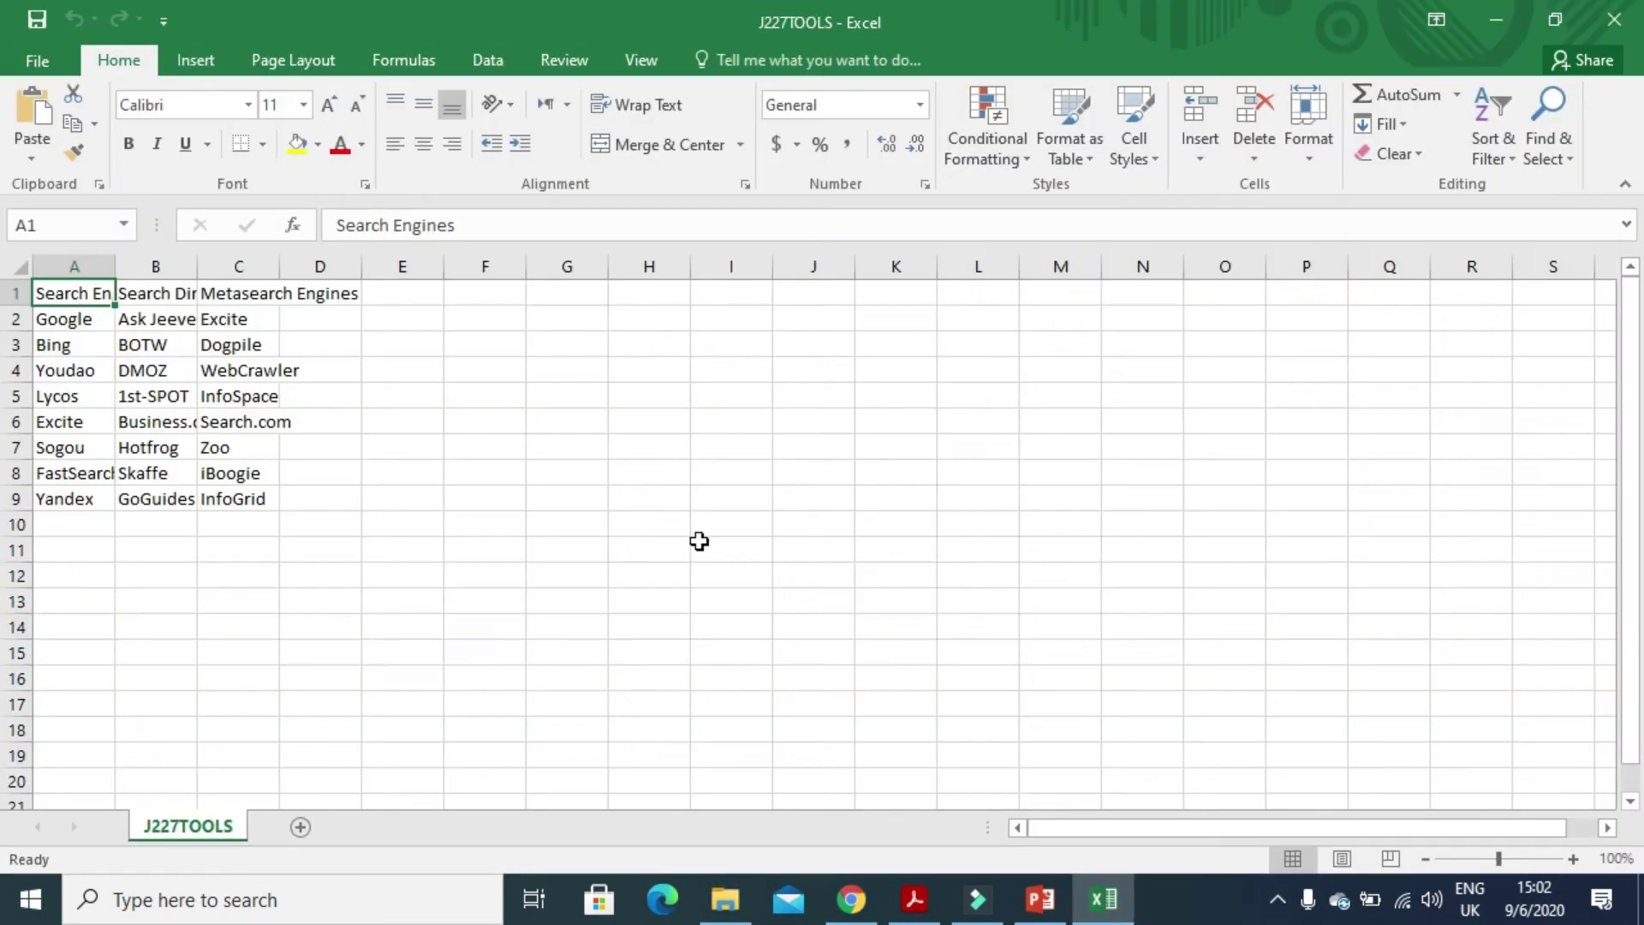
pyautogui.doubleClick(116, 263)
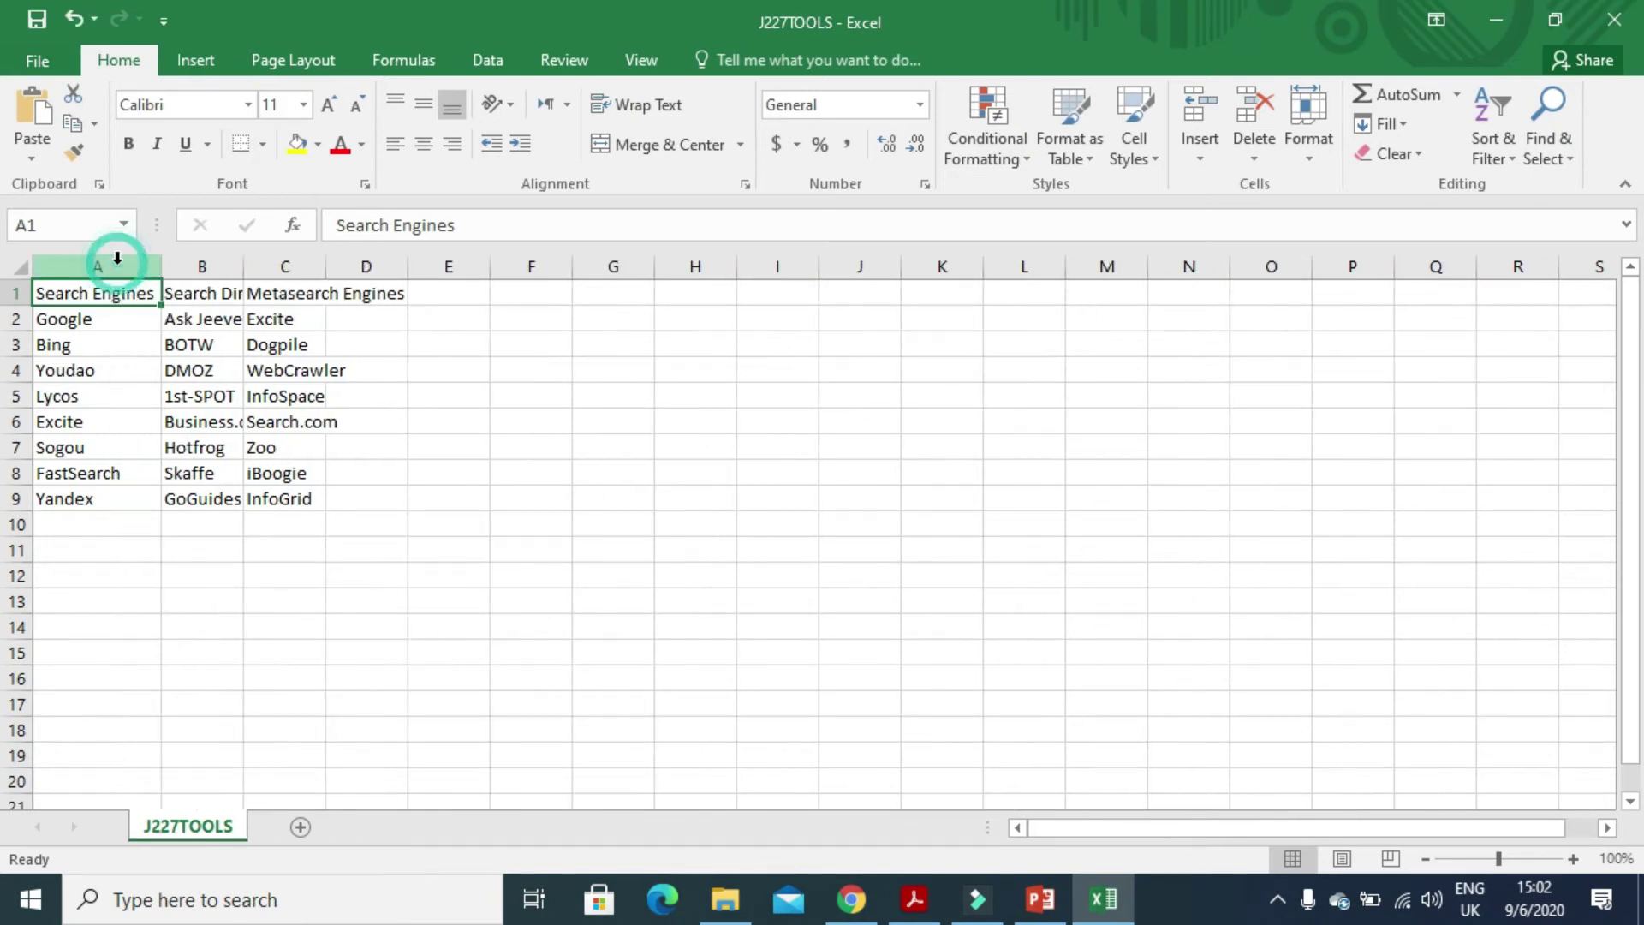
pyautogui.moveTo(86, 296); pyautogui.dragTo(85, 490)
pyautogui.hotkey('ctrl', 'c')
pyautogui.hotkey('alt', 'Tab')
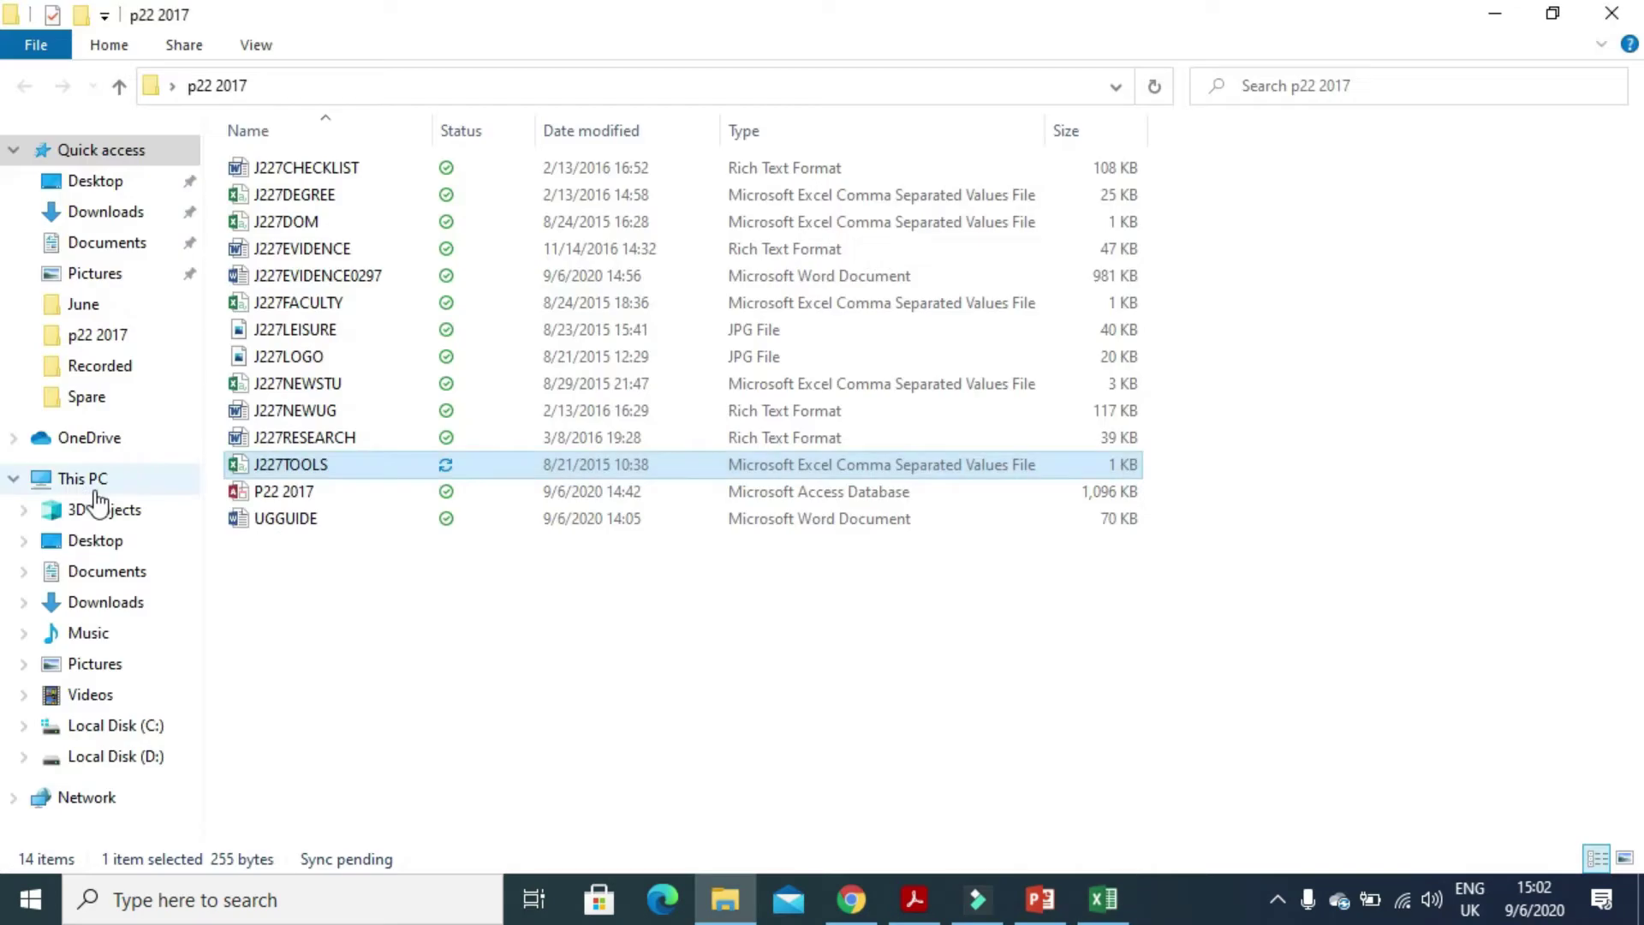
pyautogui.click(1040, 899)
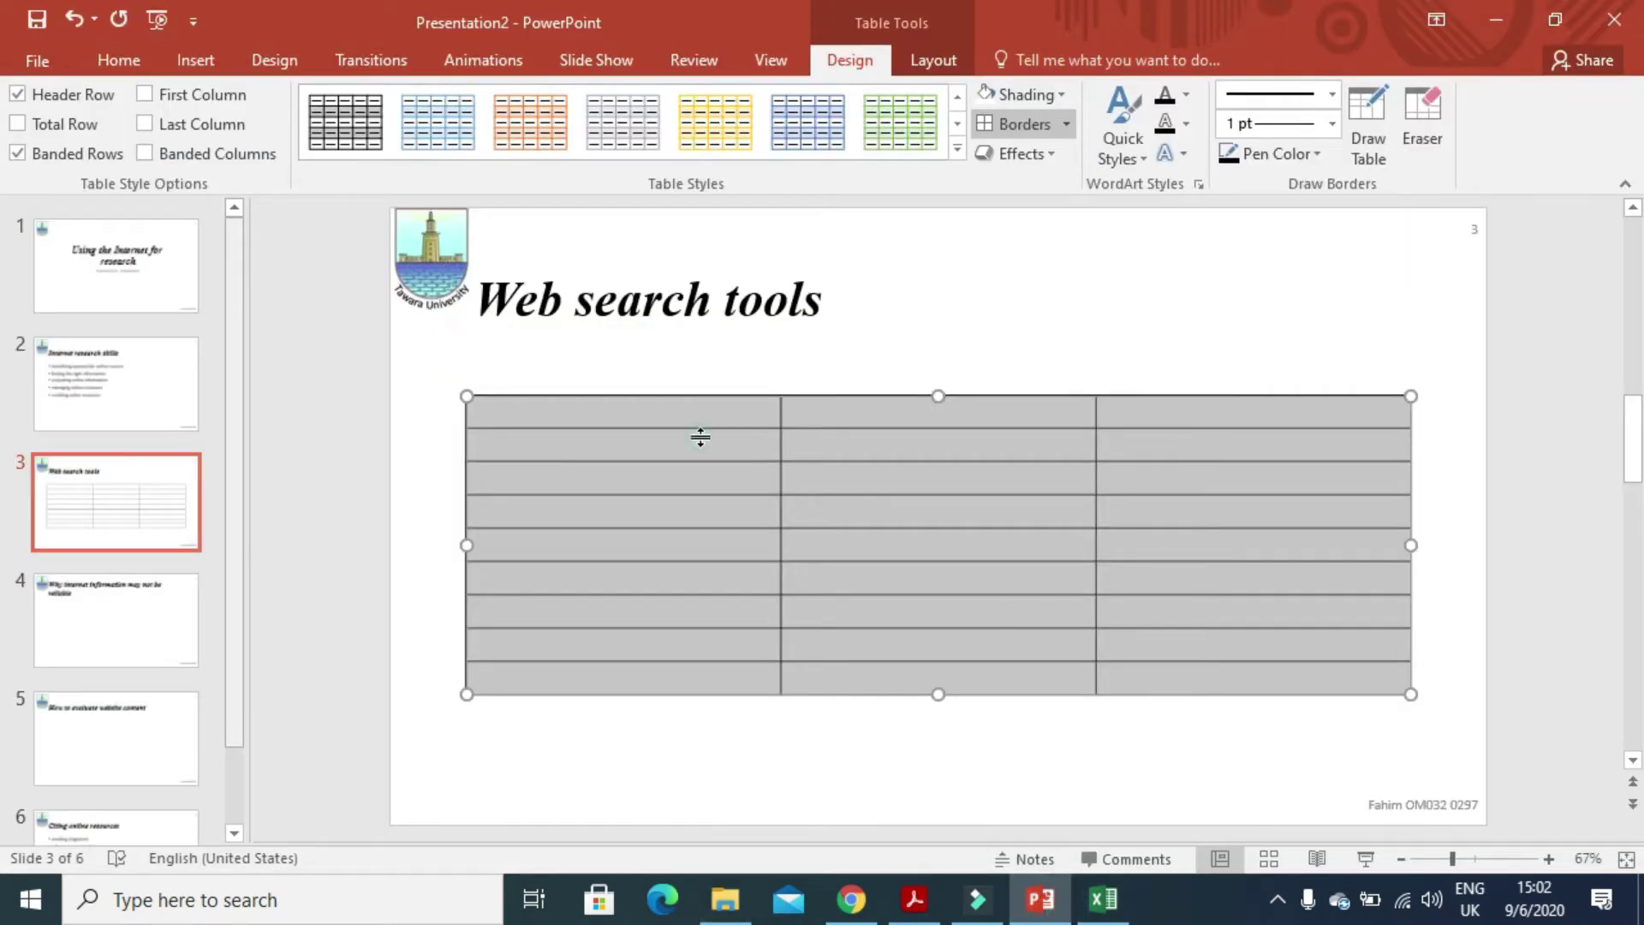
pyautogui.click(686, 404)
pyautogui.moveTo(685, 403); pyautogui.dragTo(664, 670)
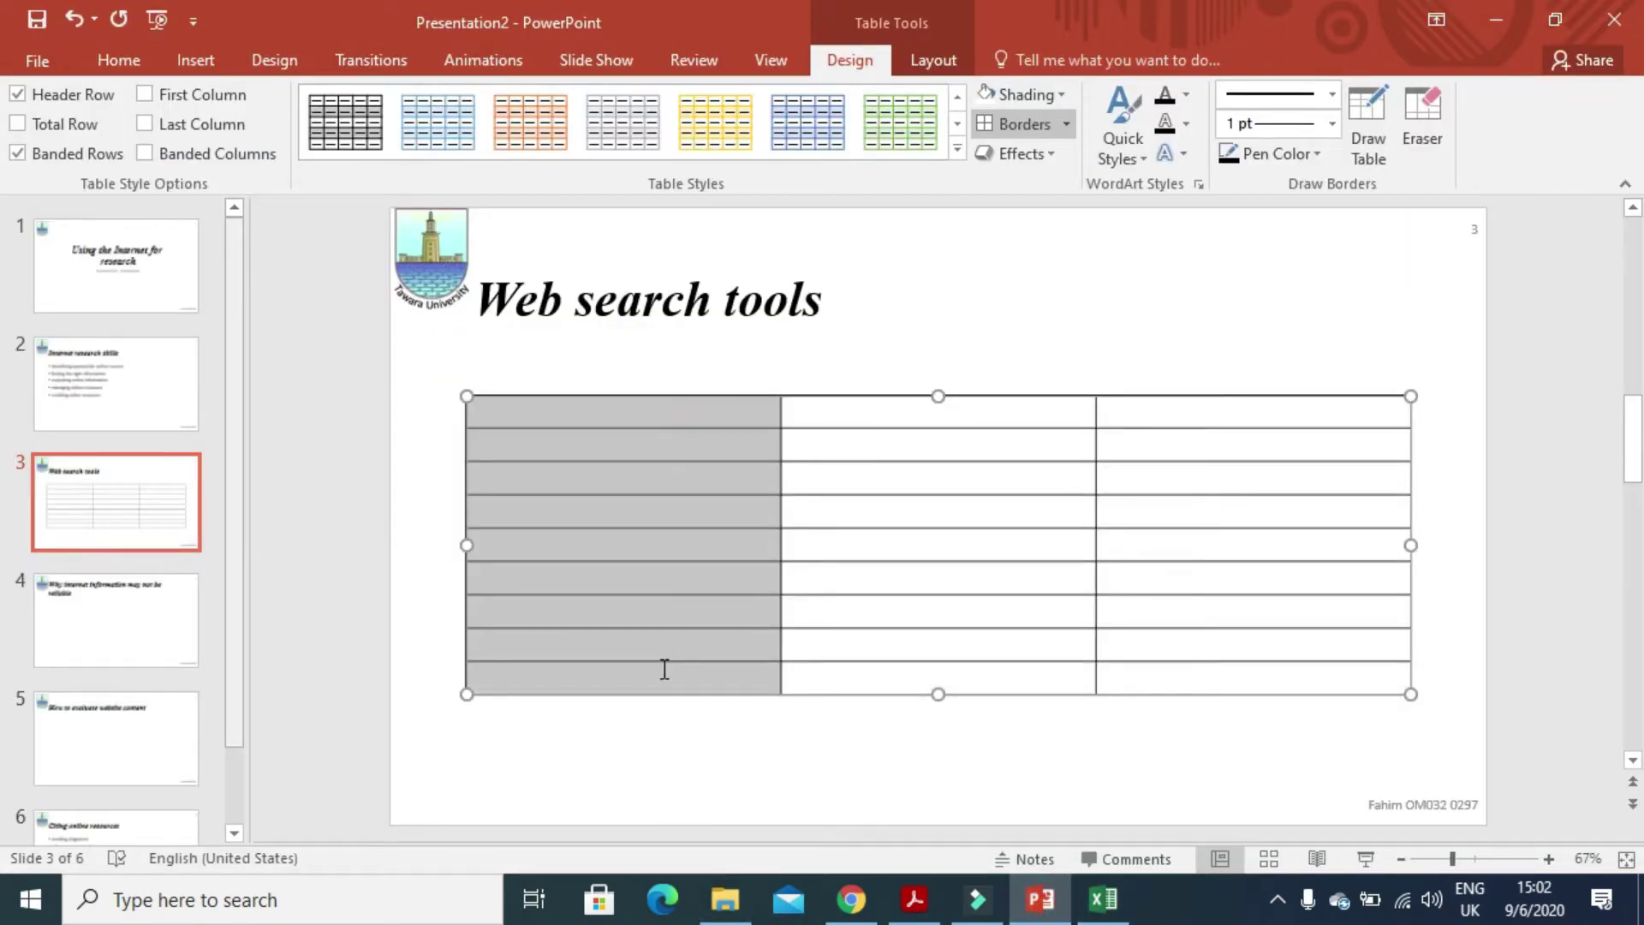
pyautogui.hotkey('ctrl', 'v')
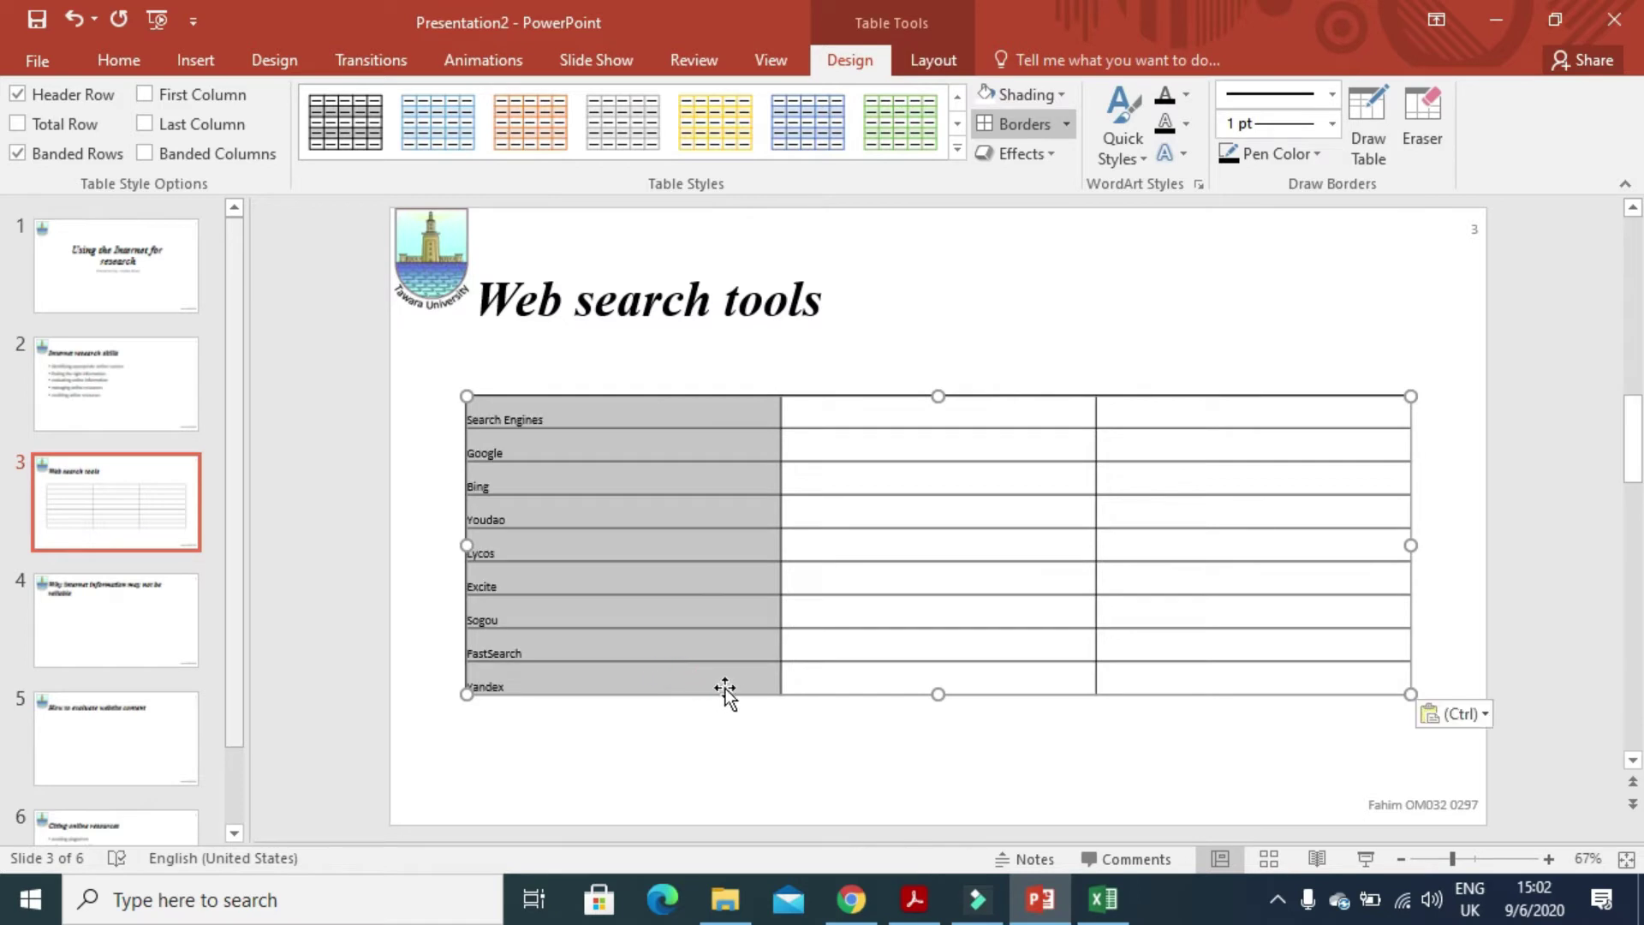
pyautogui.hotkey('alt', 'Tab')
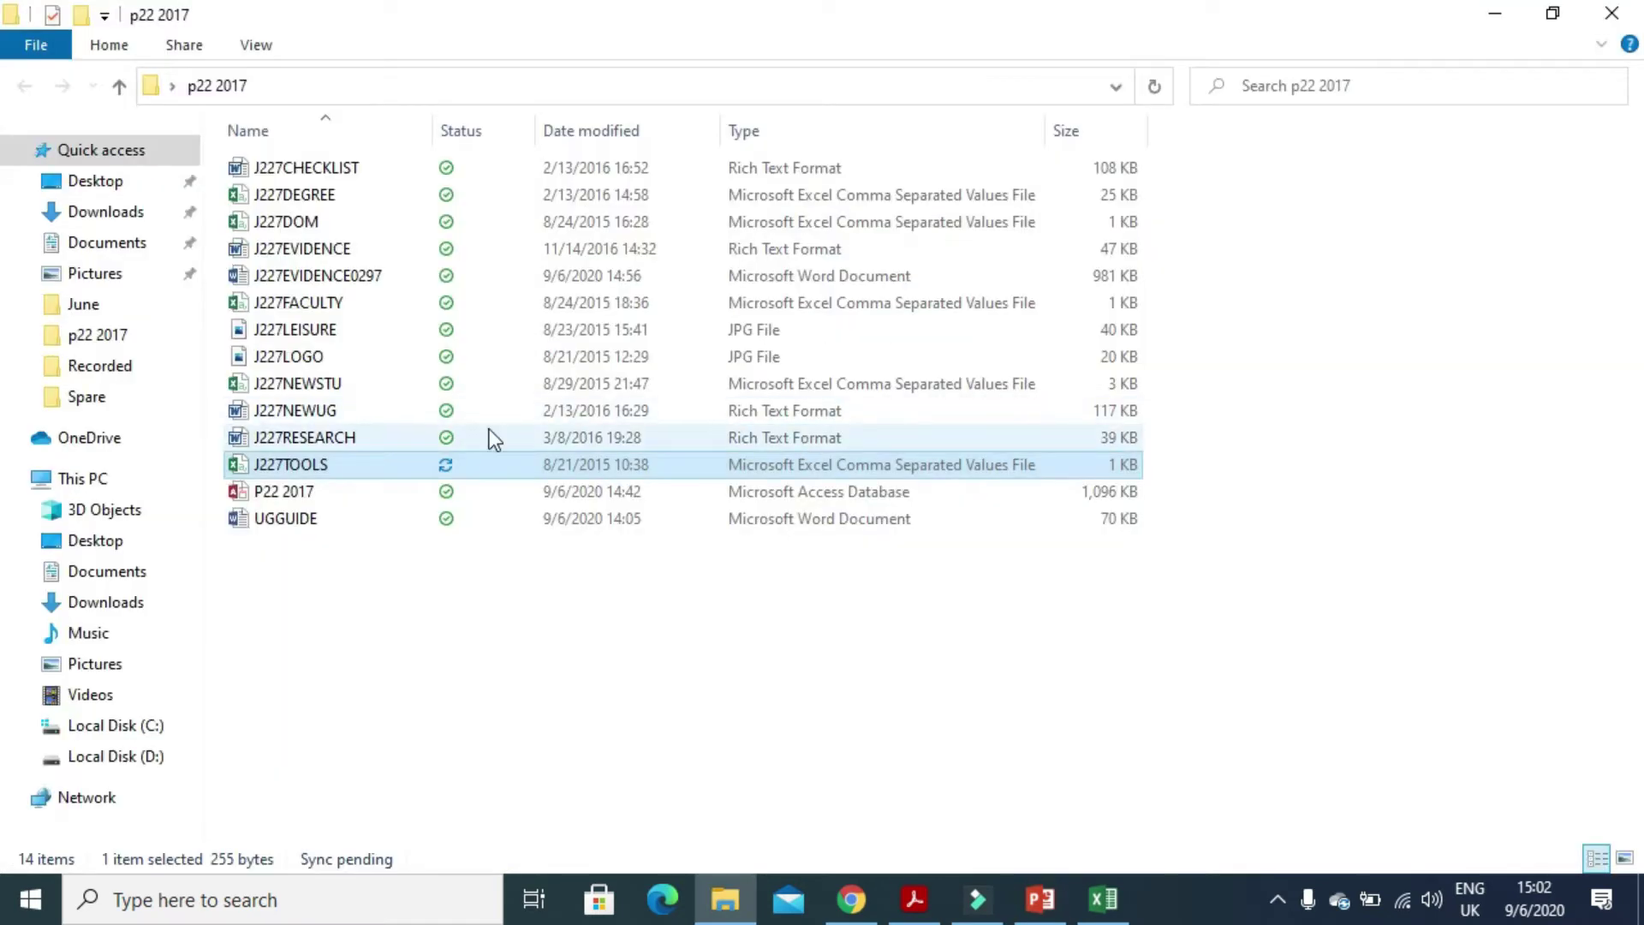
# - Copy the Search Directories list B1:B9 into the table's second column
pyautogui.click(1077, 895)
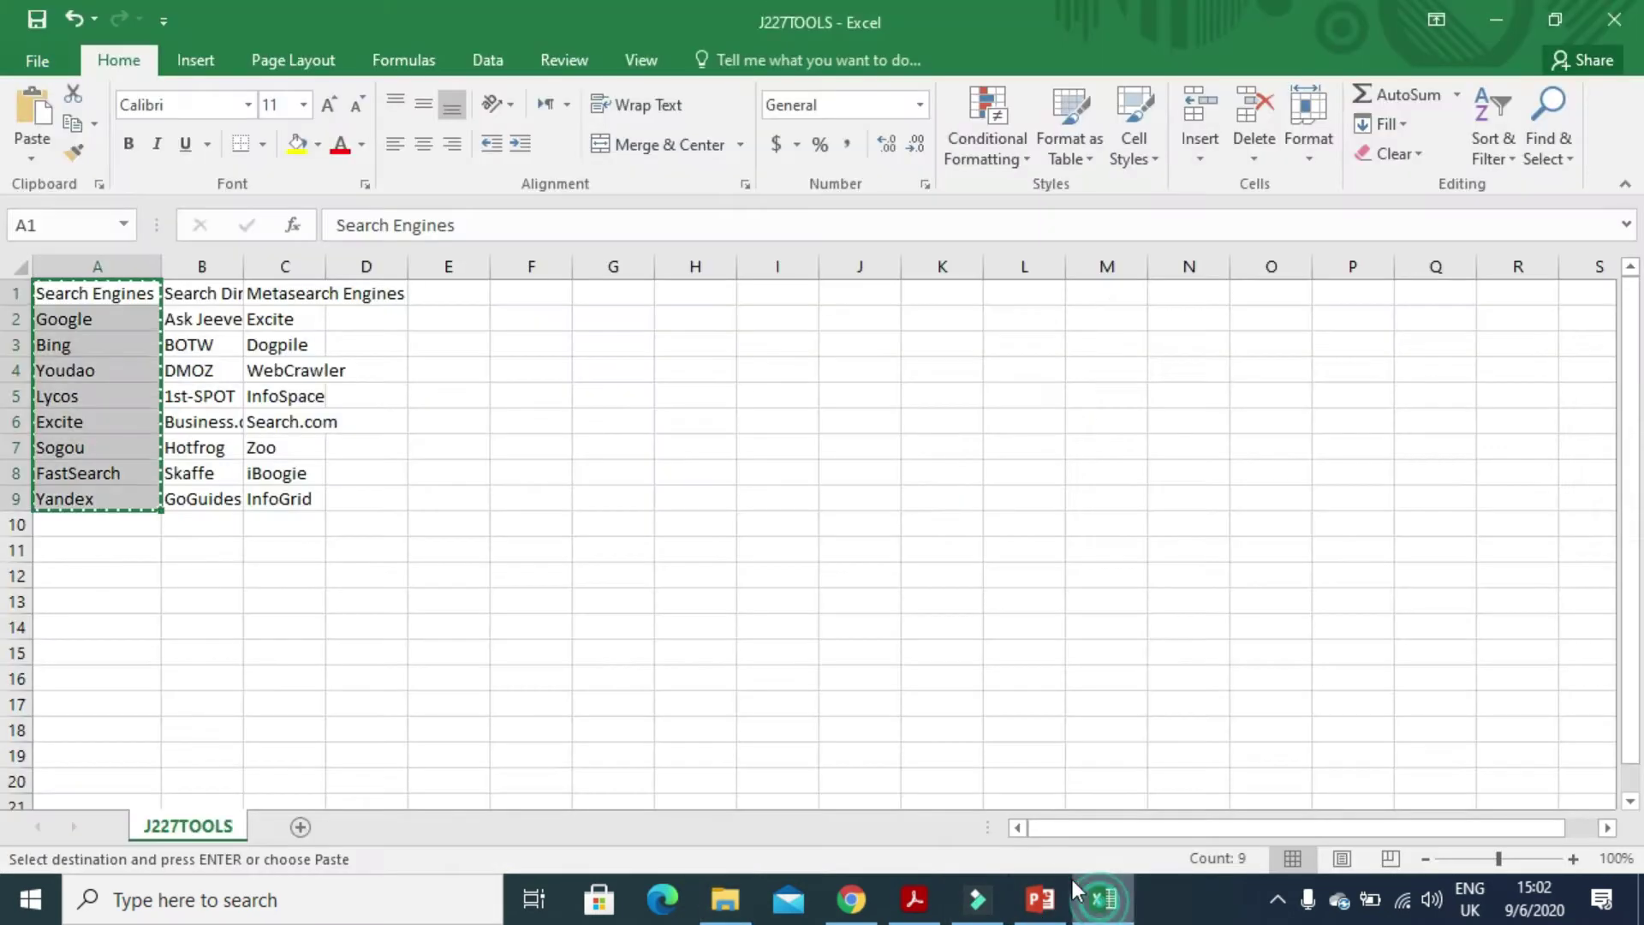
pyautogui.click(209, 320)
pyautogui.moveTo(202, 291); pyautogui.dragTo(204, 494)
pyautogui.hotkey('ctrl', 'c')
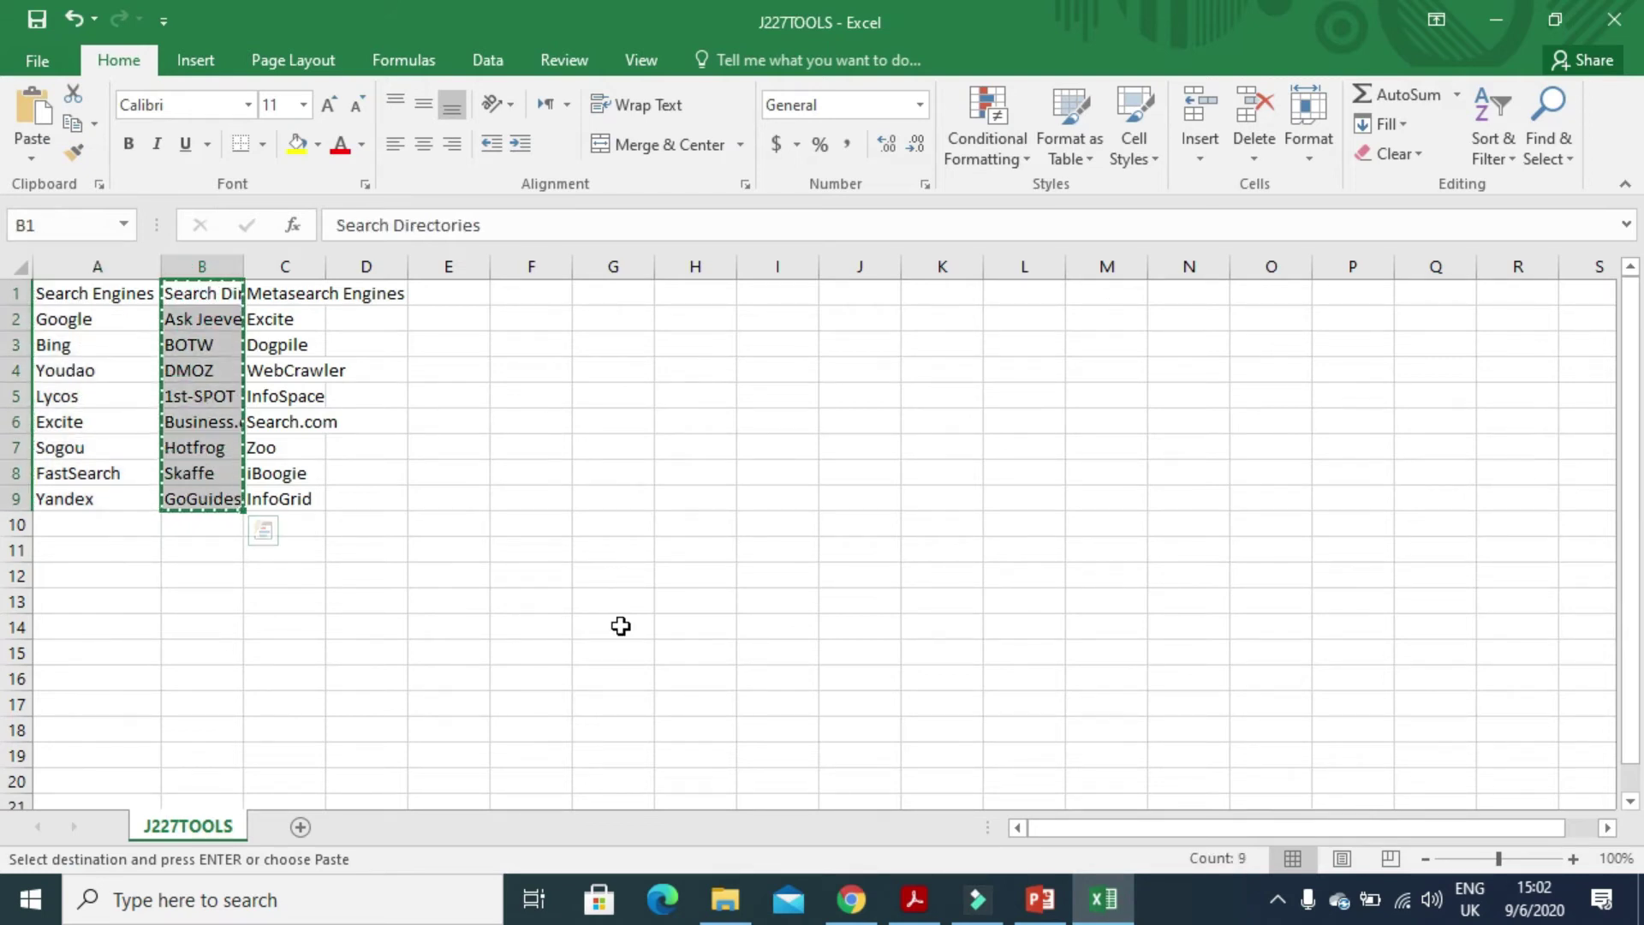
pyautogui.click(1039, 899)
pyautogui.moveTo(912, 412); pyautogui.dragTo(913, 679)
pyautogui.hotkey('ctrl', 'v')
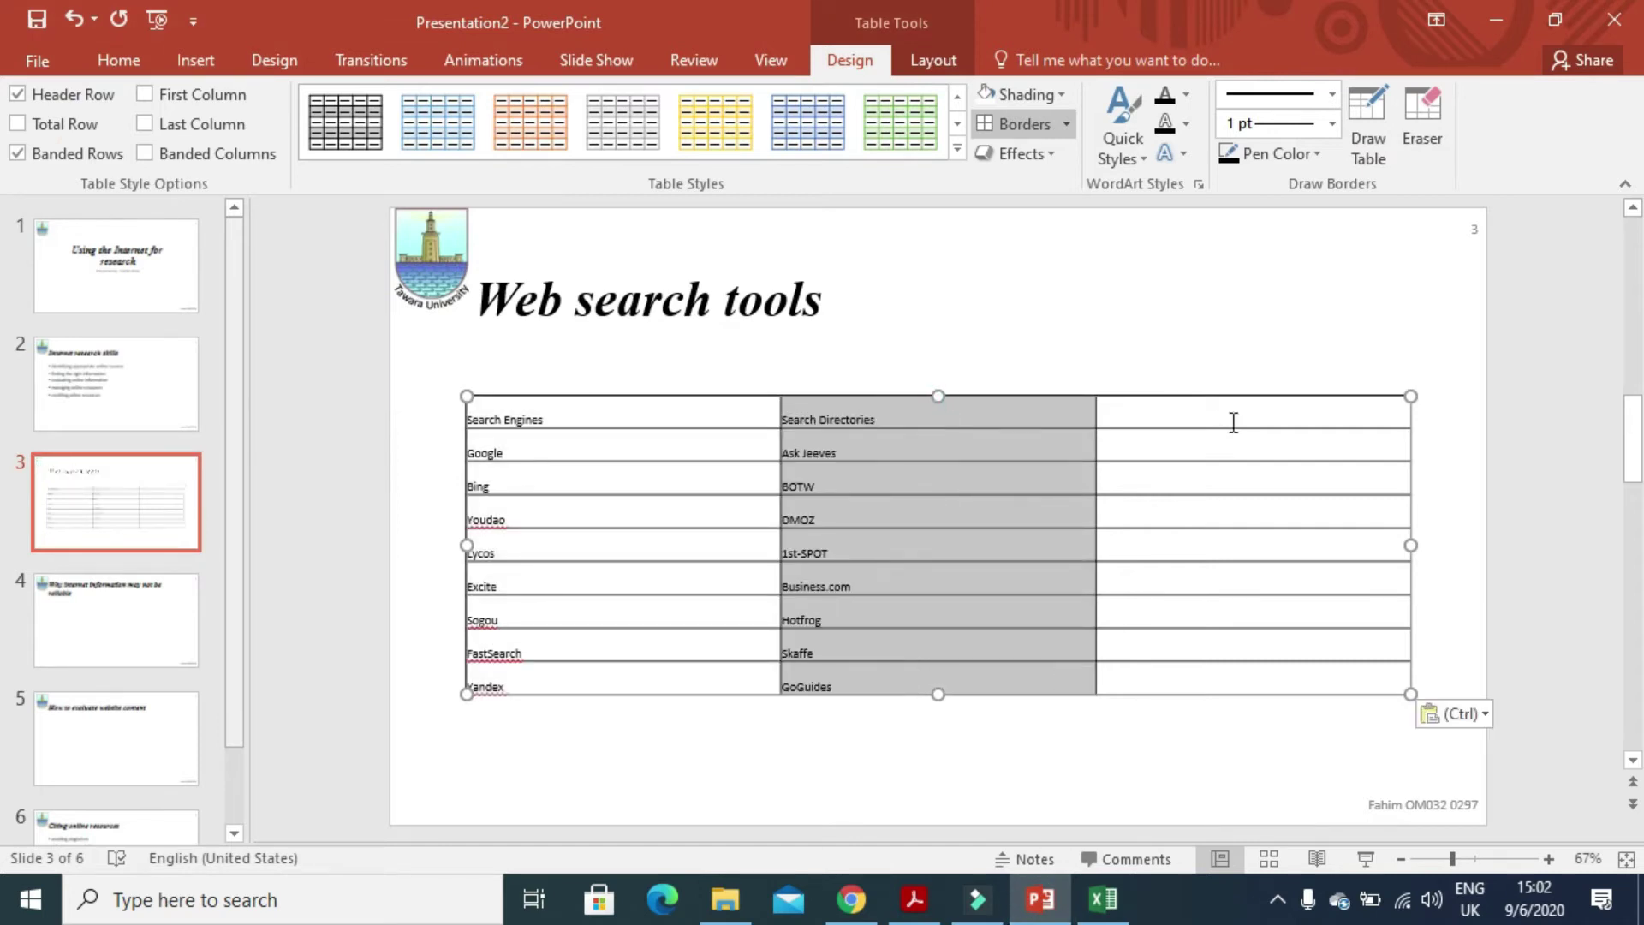
# - Copy the Metasearch Engines list C1:C9 into the table's third column
pyautogui.click(1198, 408)
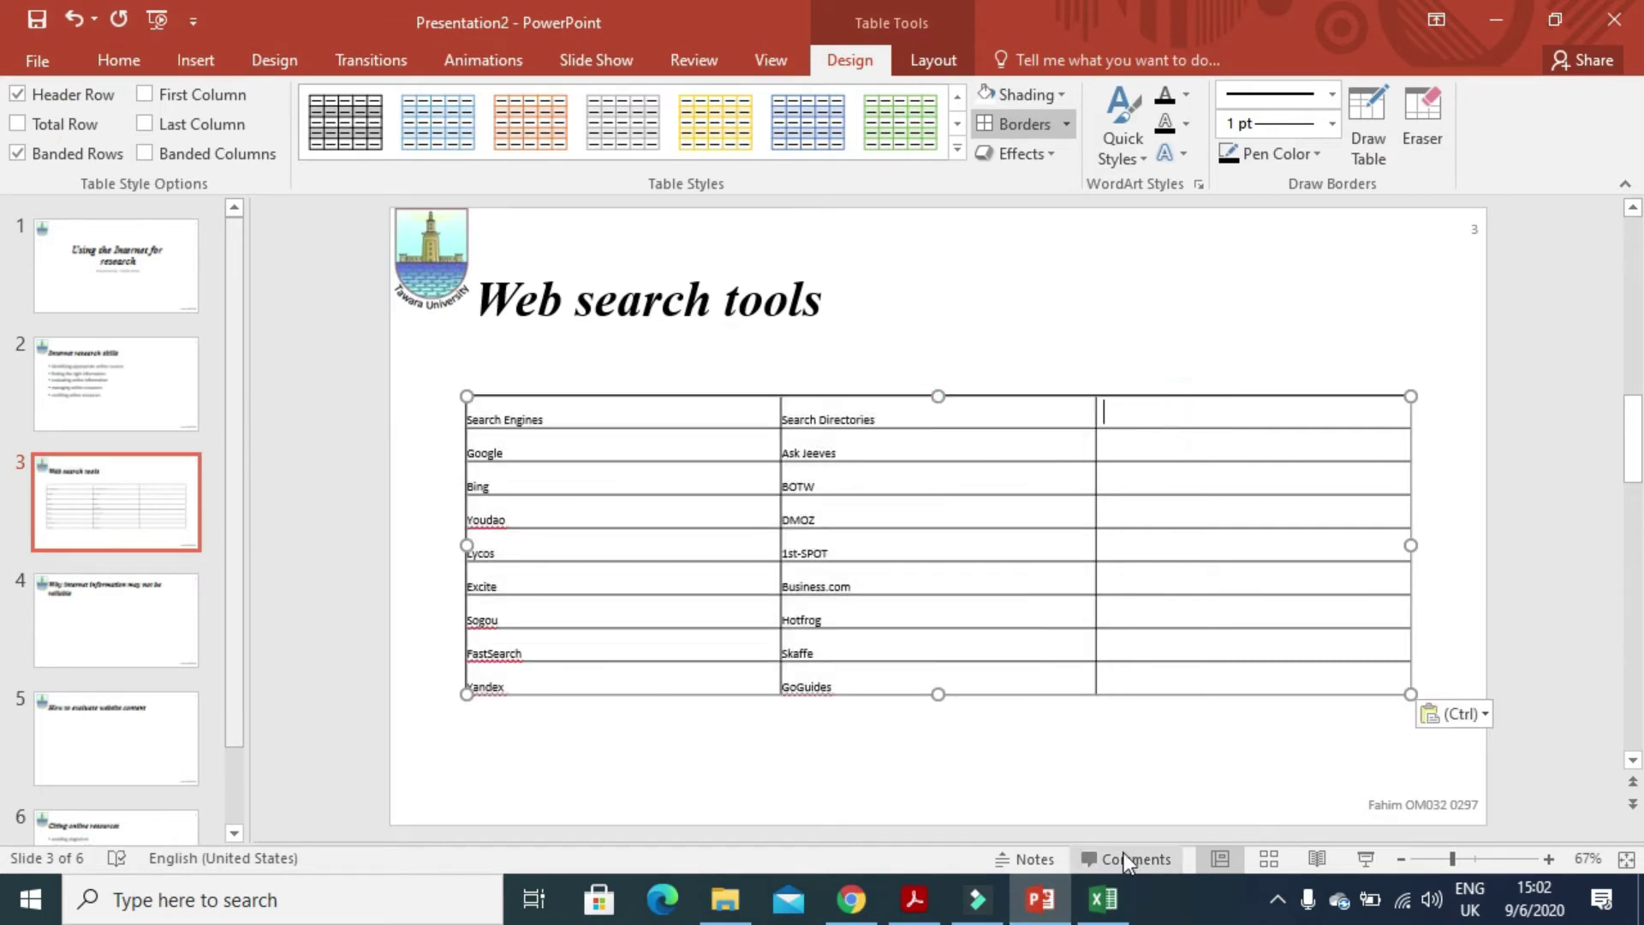
pyautogui.click(1103, 899)
pyautogui.moveTo(302, 293); pyautogui.dragTo(301, 498)
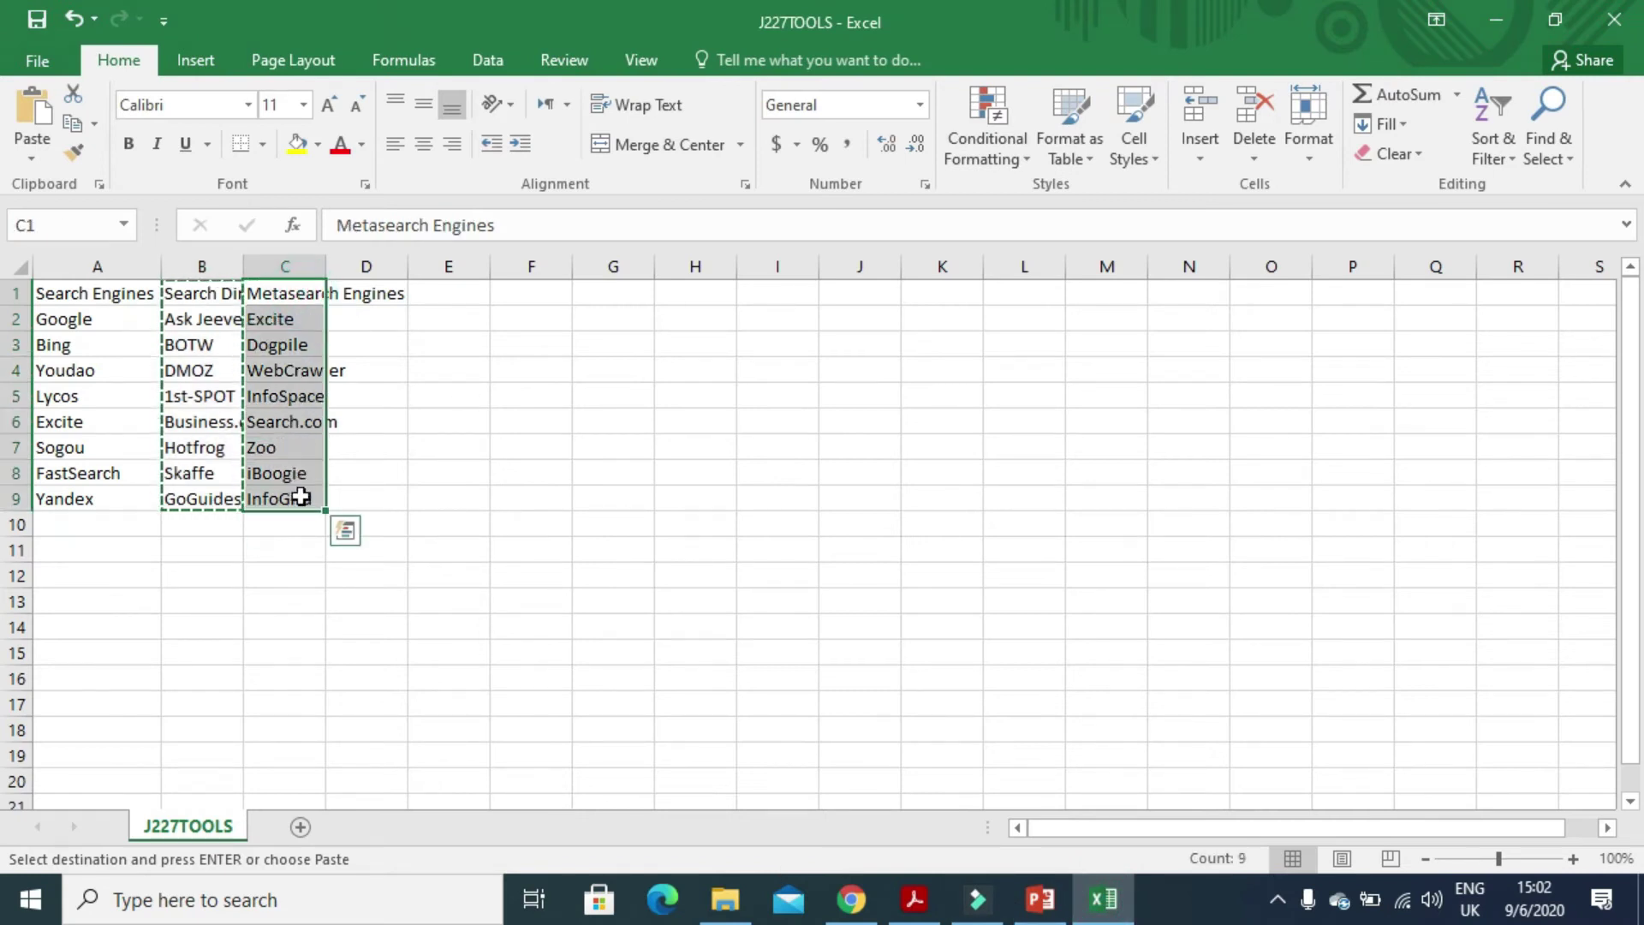
pyautogui.hotkey('ctrl', 'c')
pyautogui.hotkey('alt', 'Tab')
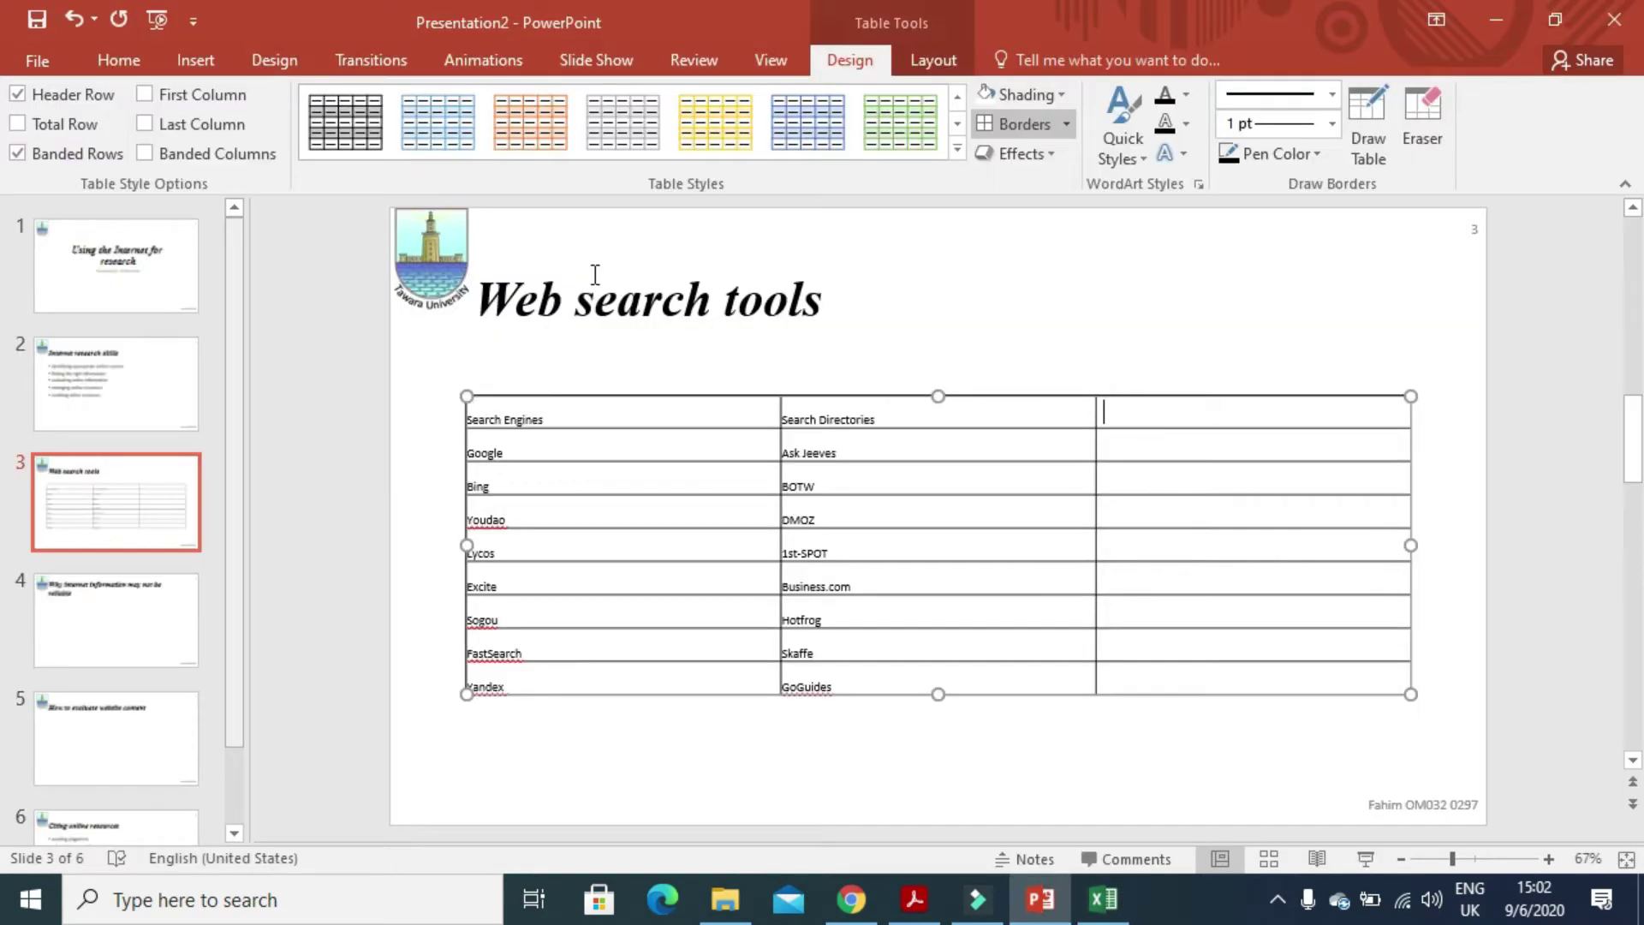
pyautogui.moveTo(1150, 412); pyautogui.dragTo(1147, 673)
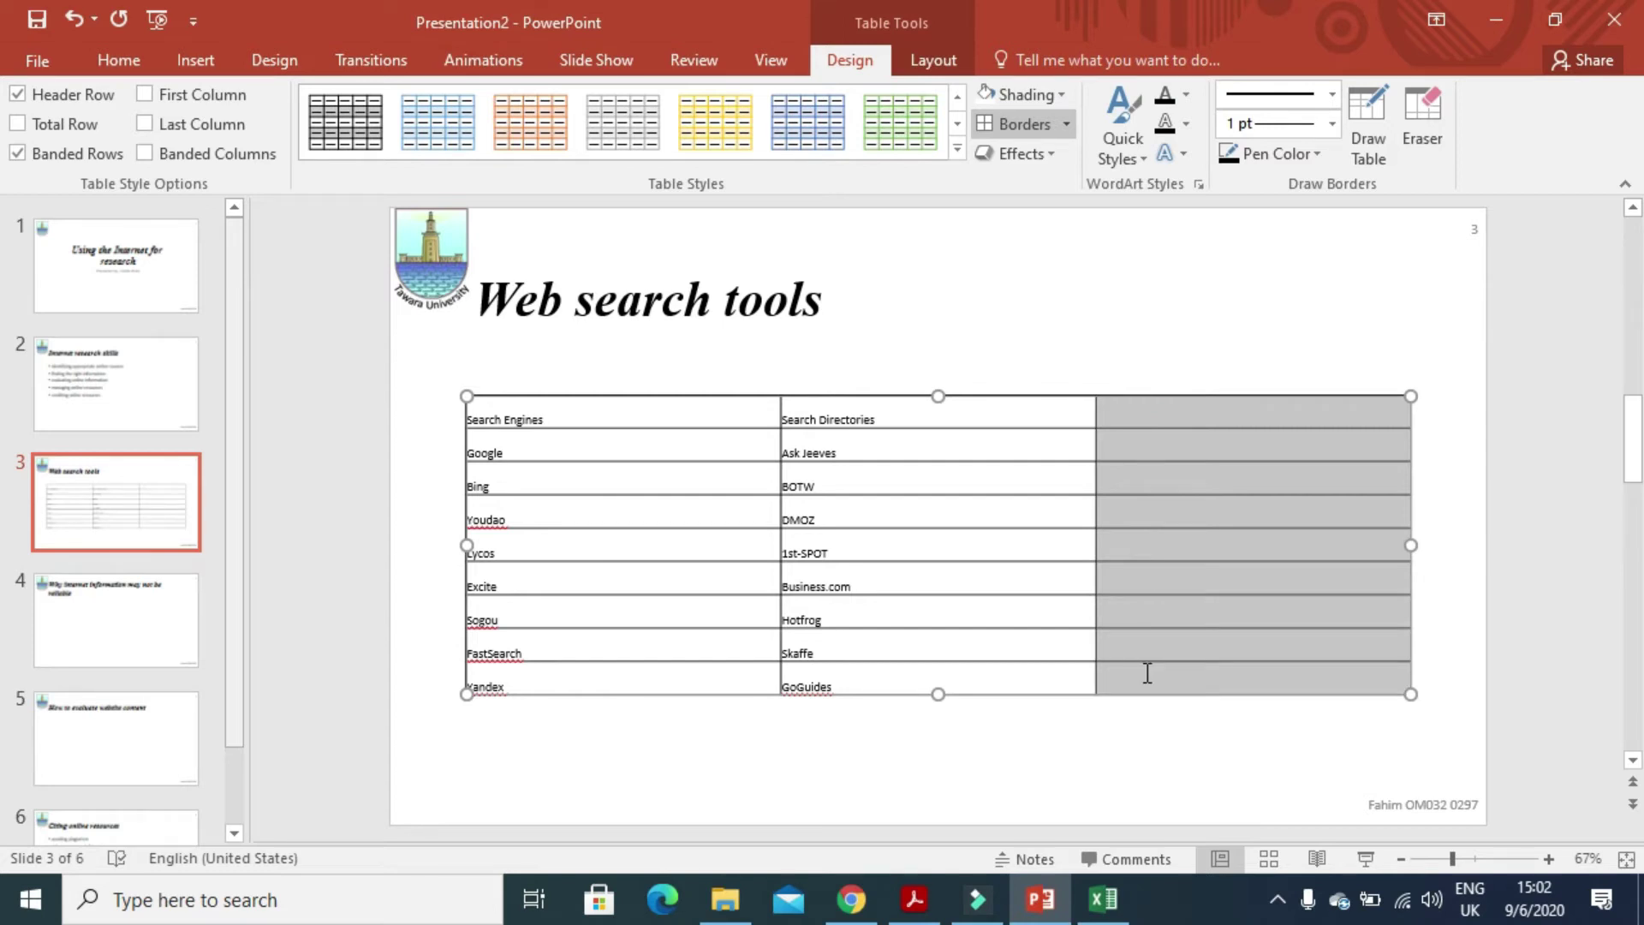
pyautogui.hotkey('ctrl', 'v')
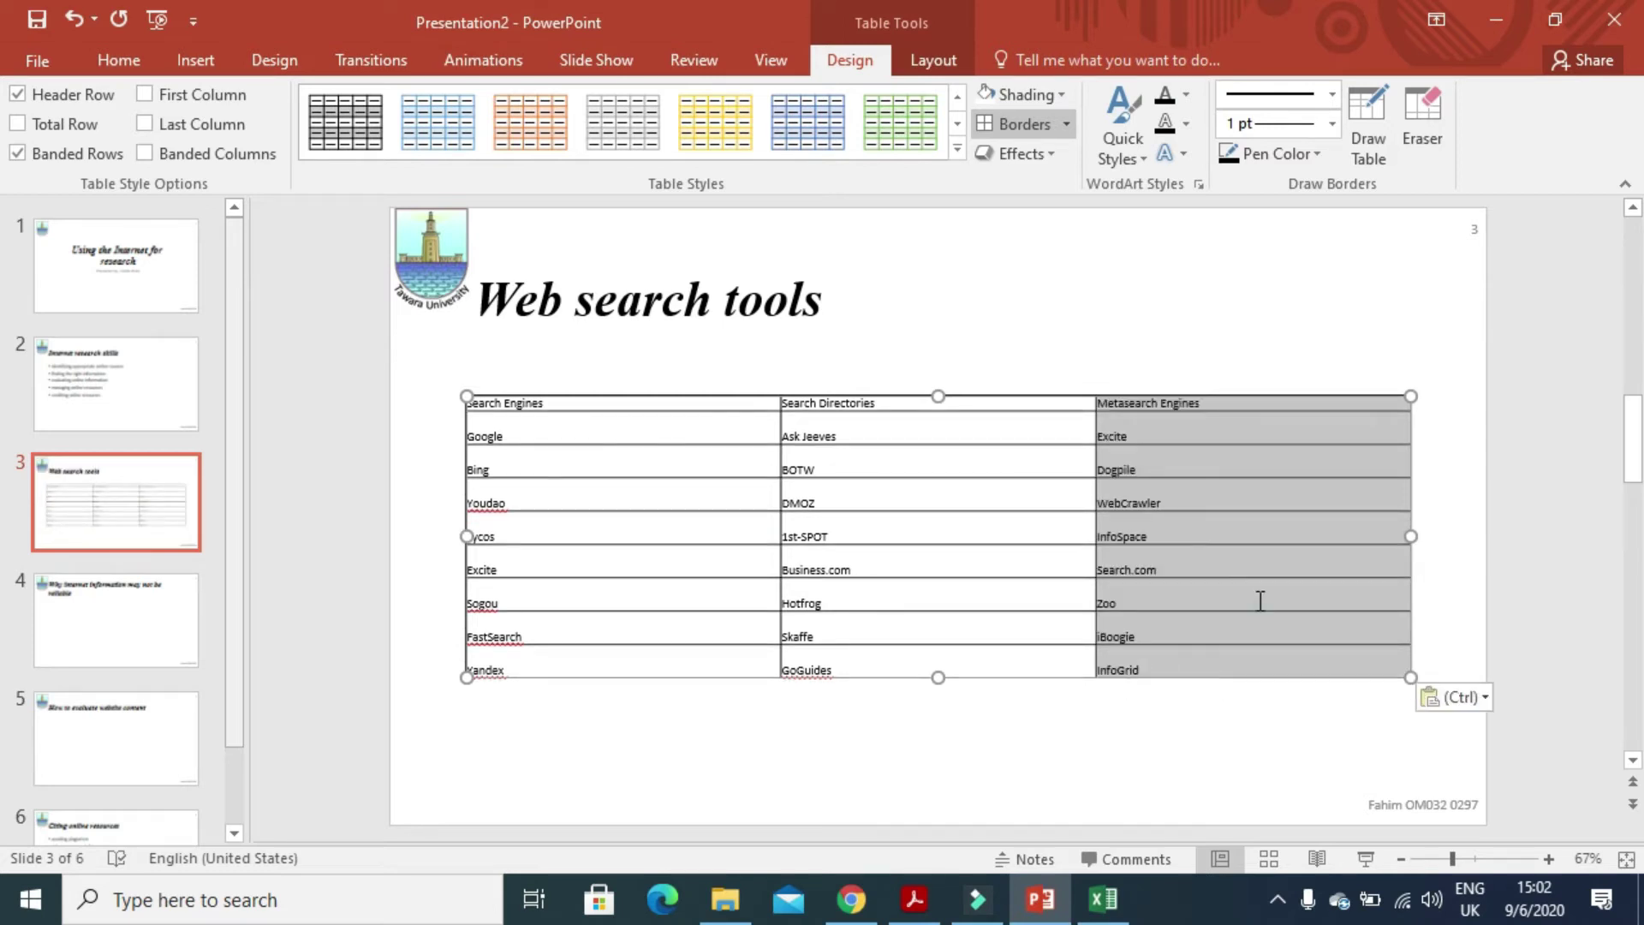
pyautogui.click(1258, 599)
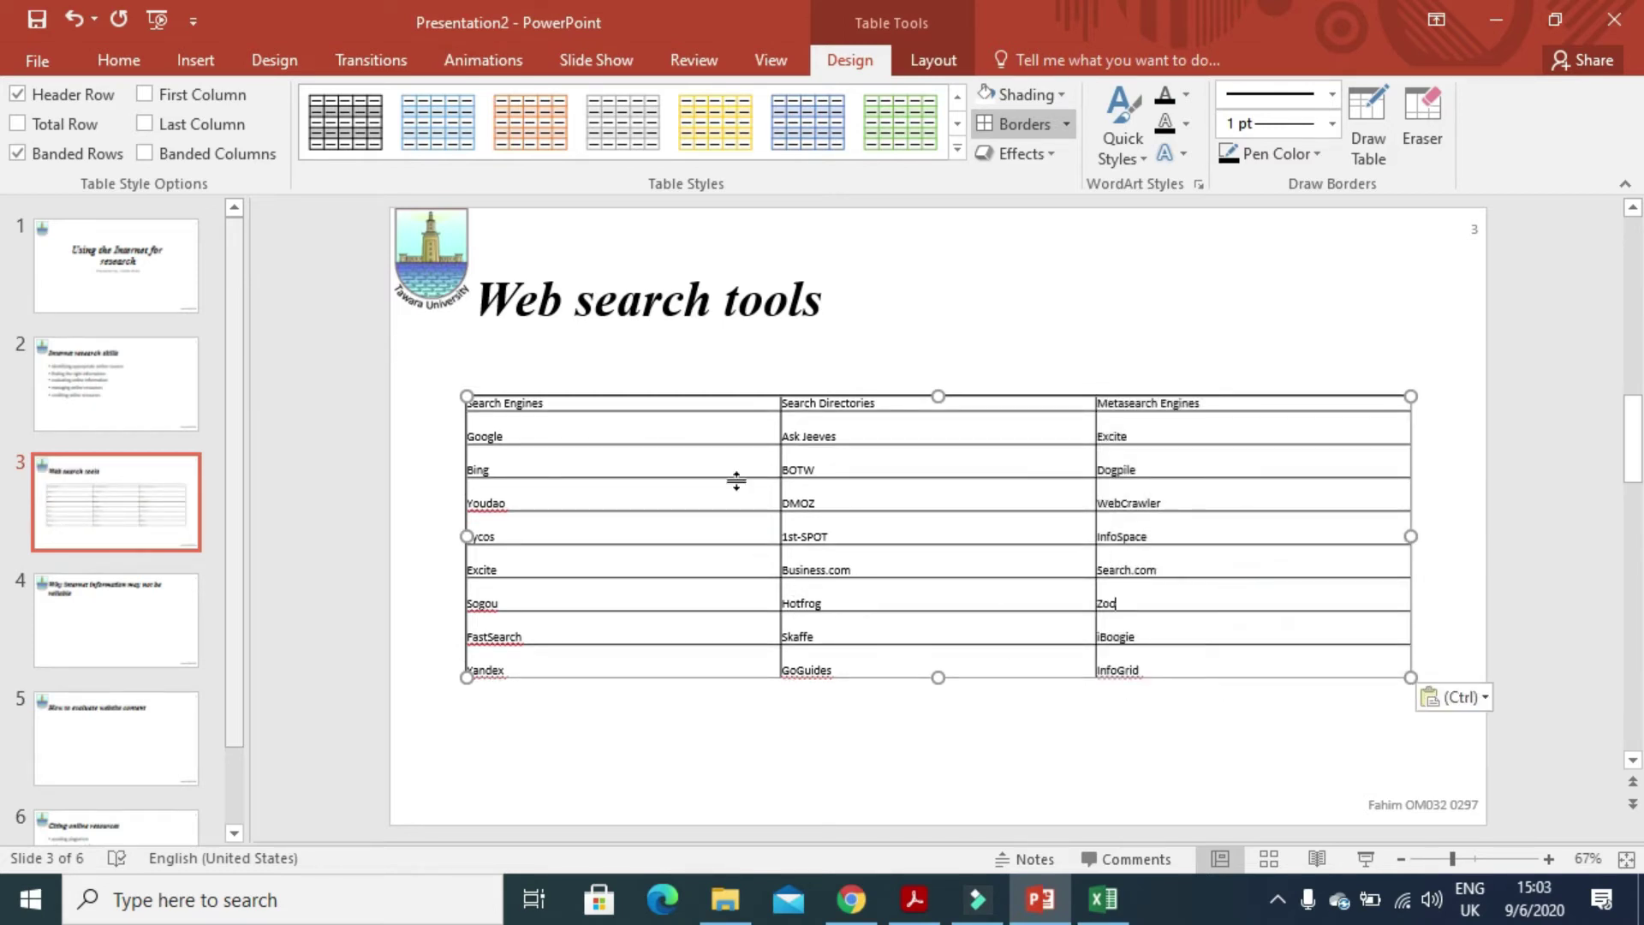
# - Set all the table's text to 20 pt
pyautogui.click(866, 344)
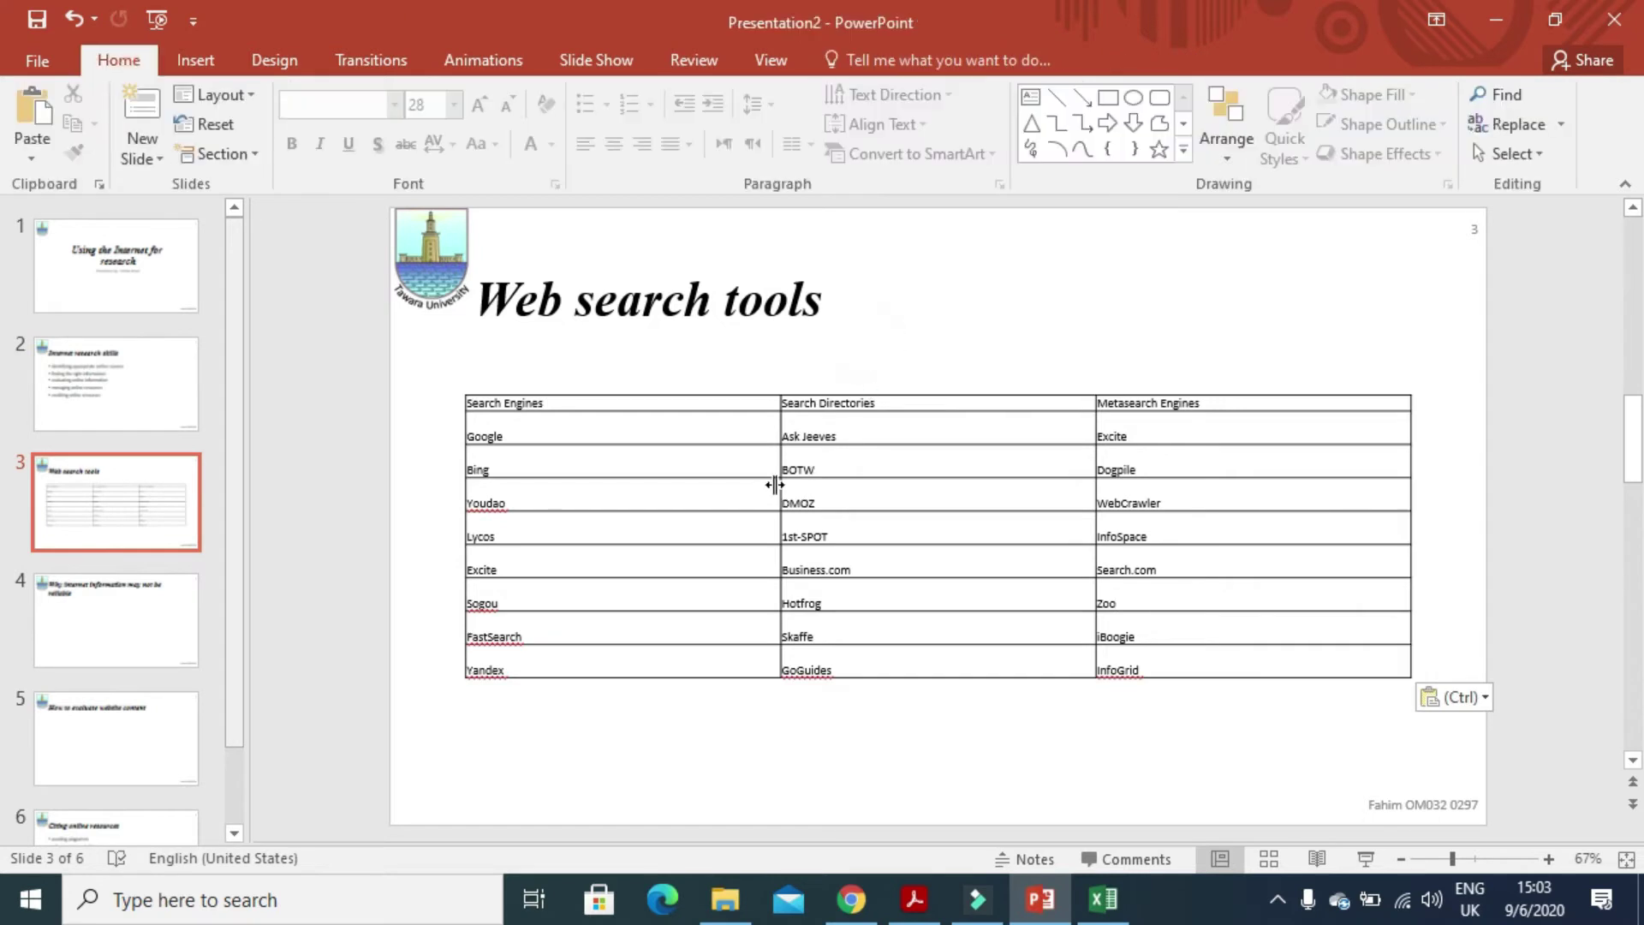
pyautogui.moveTo(1253, 657); pyautogui.dragTo(469, 399)
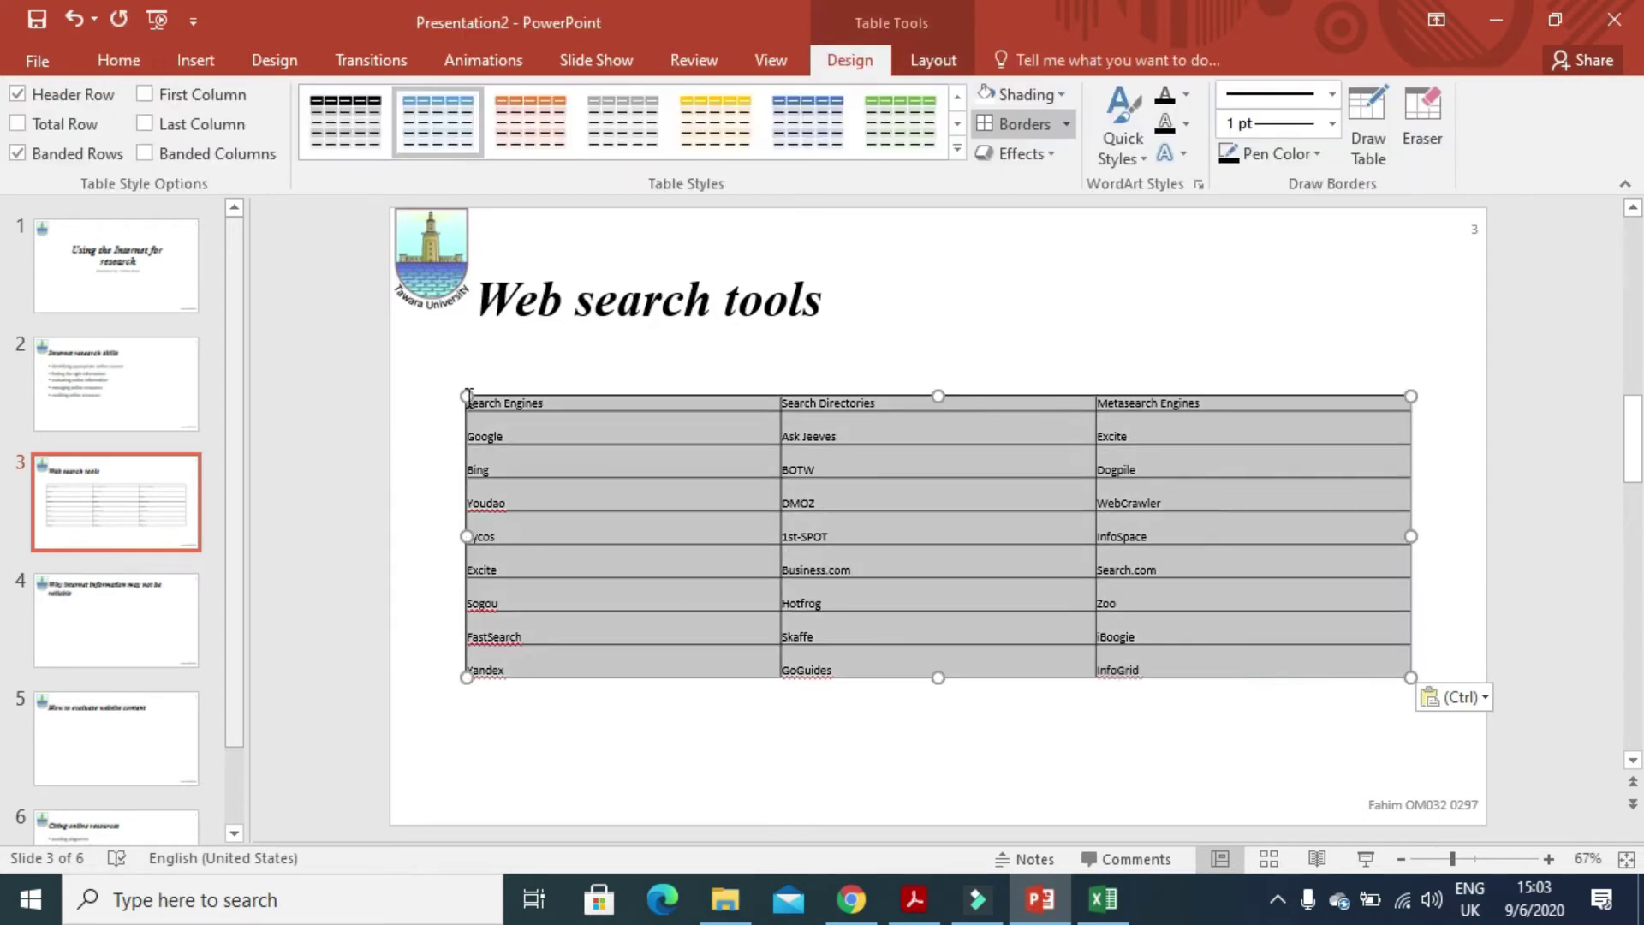
pyautogui.click(120, 60)
pyautogui.click(453, 106)
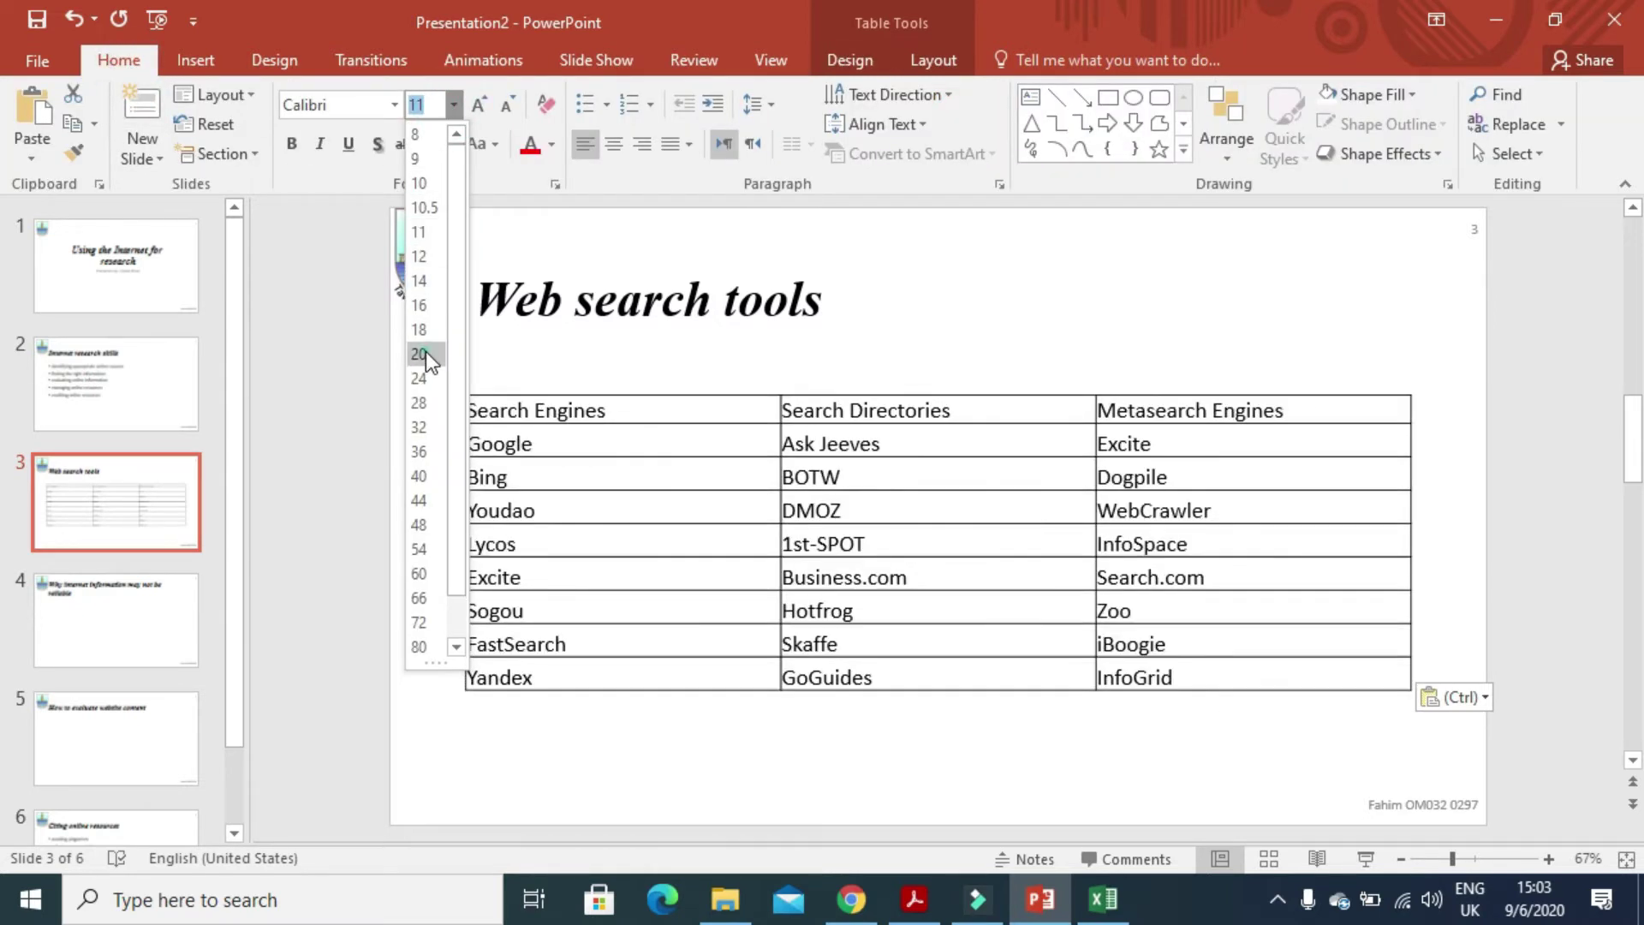
pyautogui.click(421, 353)
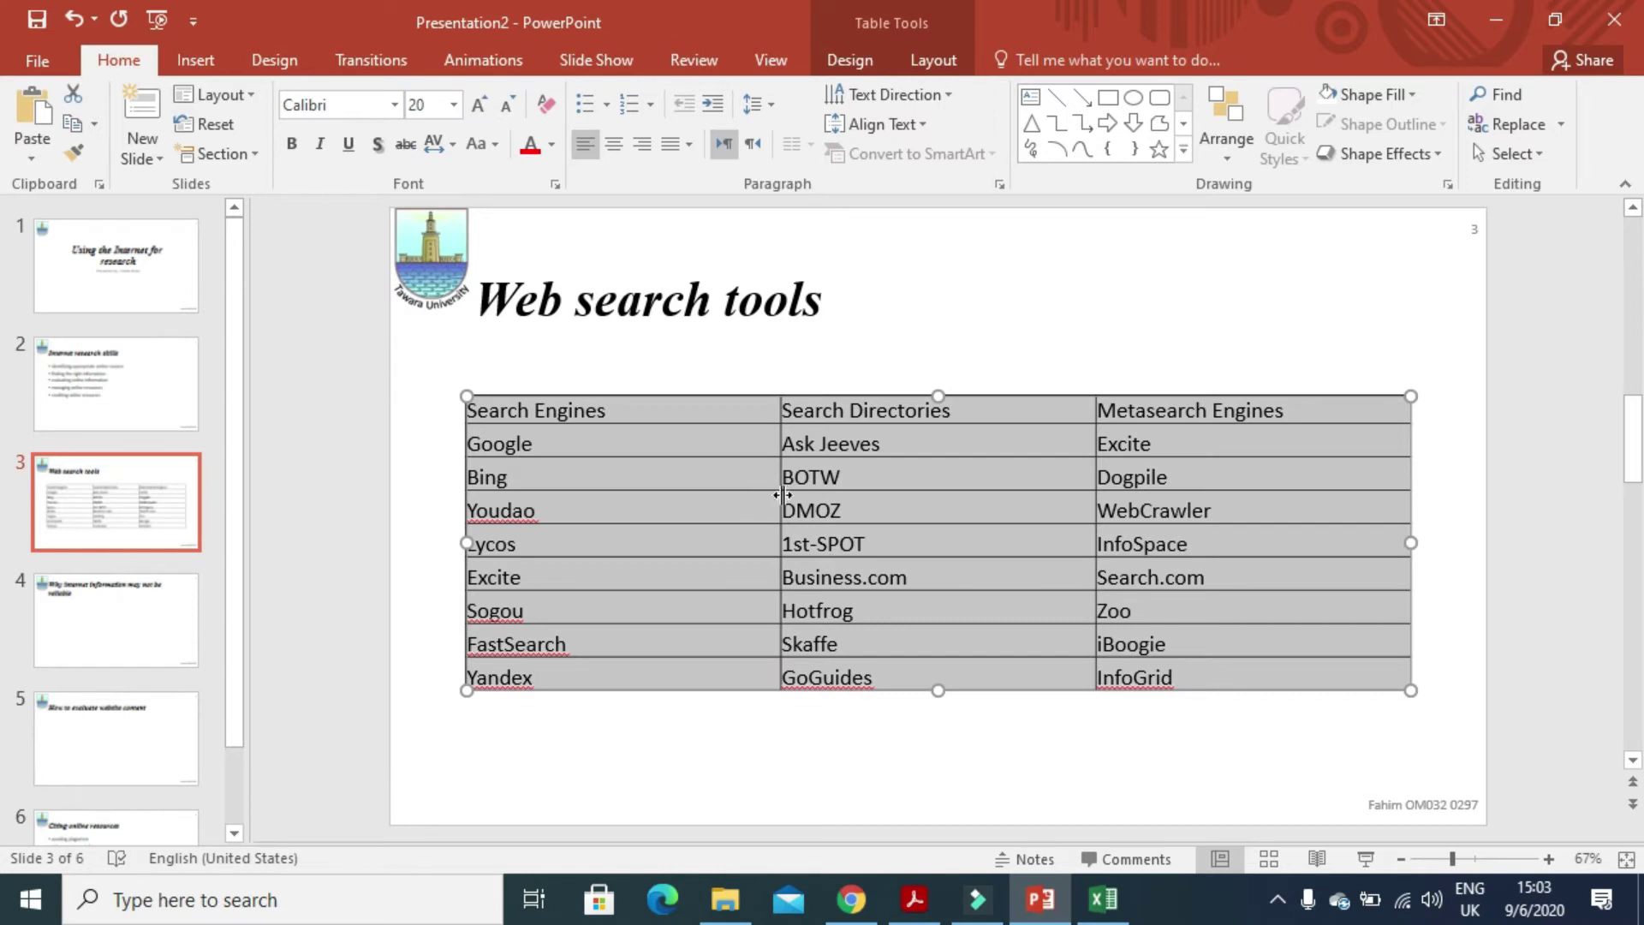
pyautogui.rightClick(782, 487)
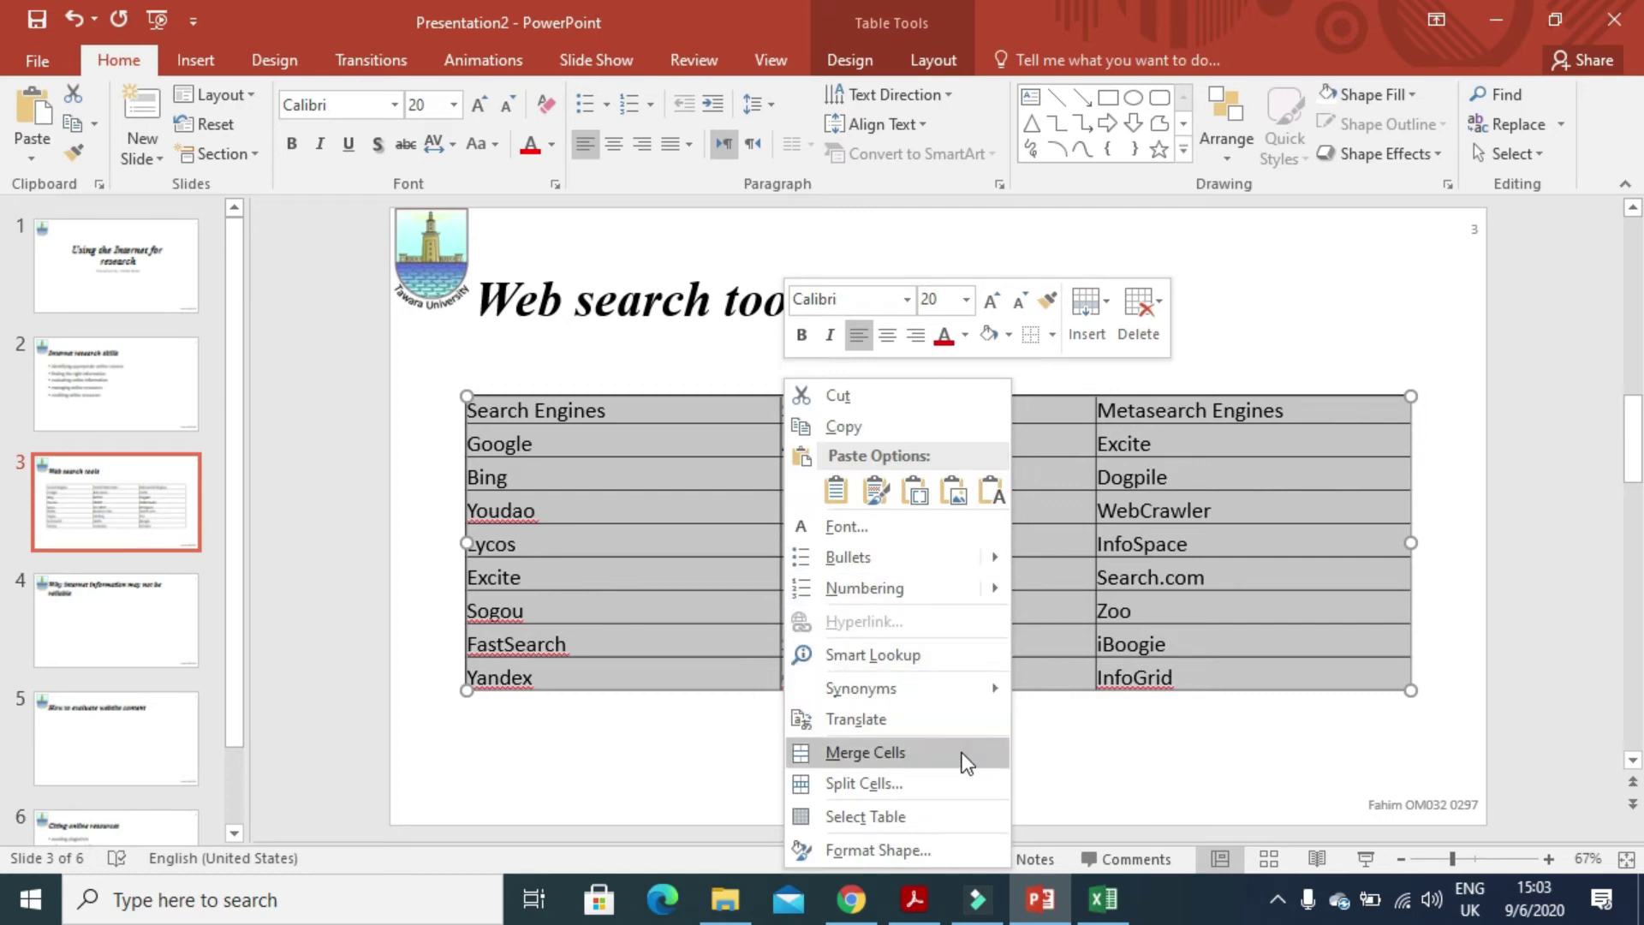
pyautogui.click(717, 594)
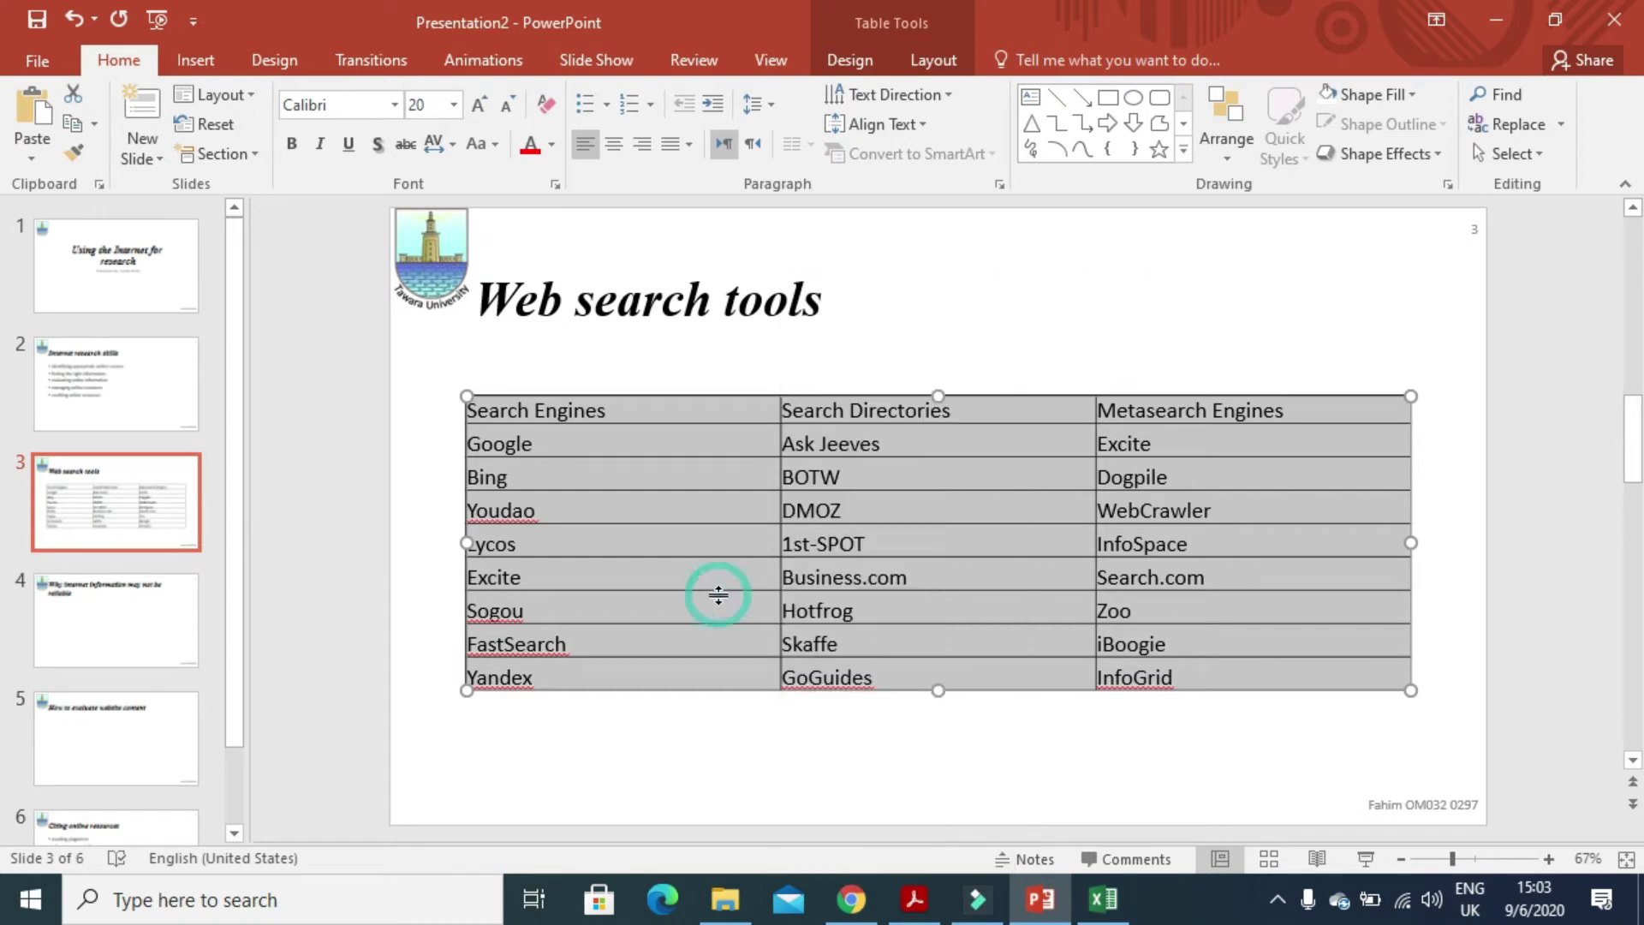
# - Narrow the Search Engines and Search Directories columns to fit their text
pyautogui.moveTo(776, 512); pyautogui.dragTo(662, 512)
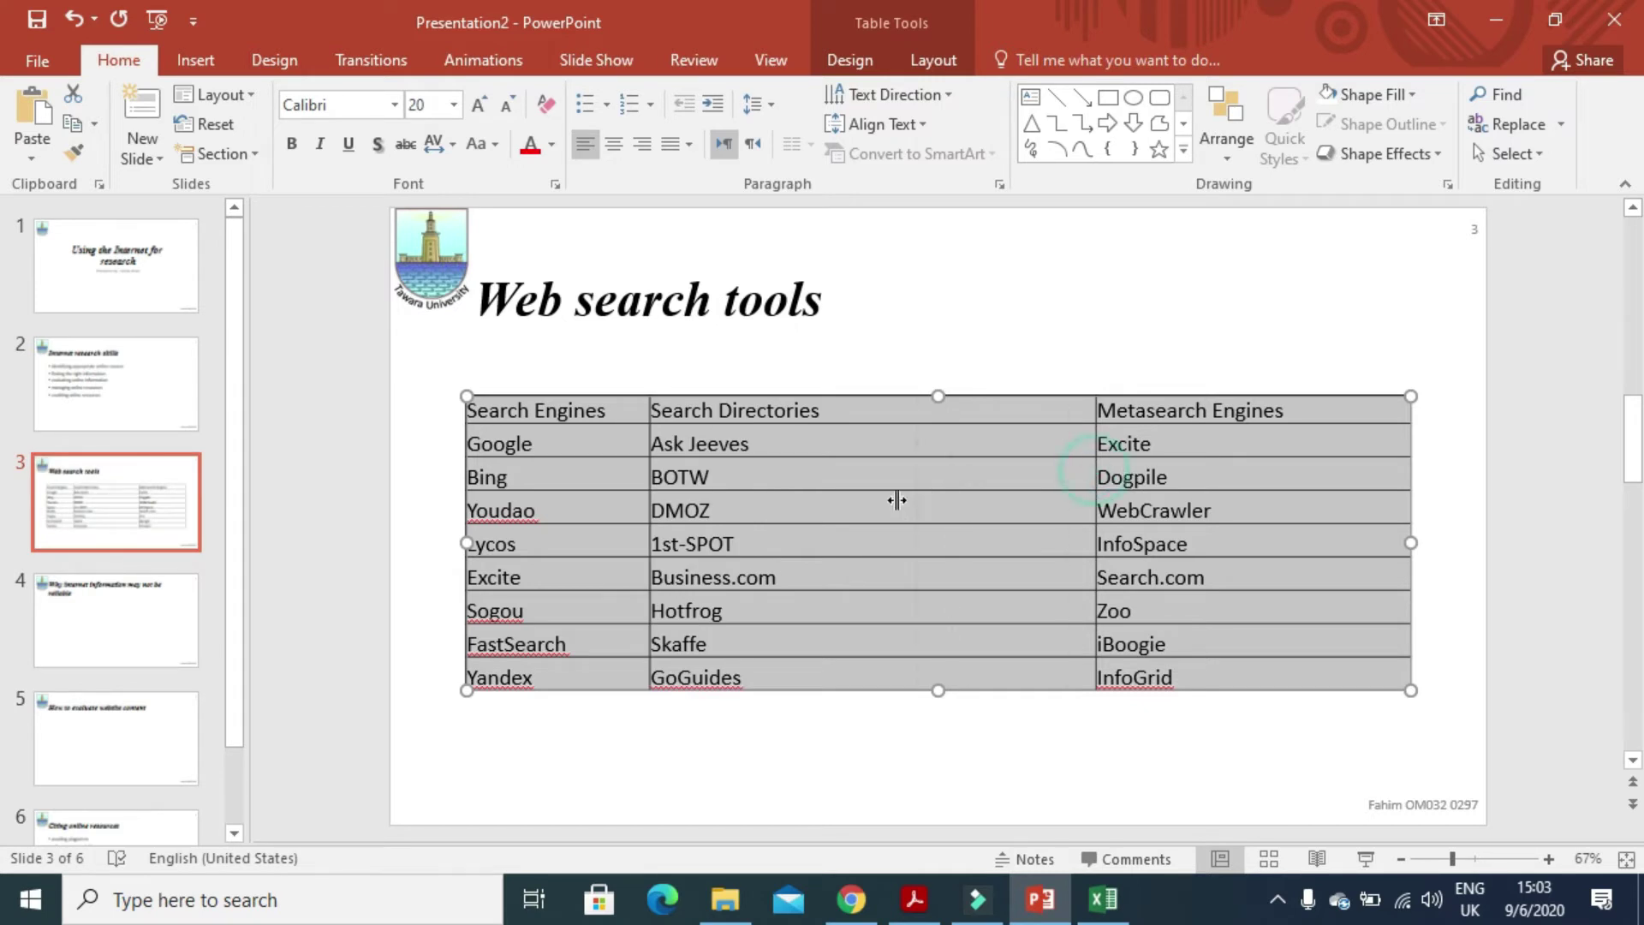
pyautogui.moveTo(869, 502); pyautogui.dragTo(869, 501)
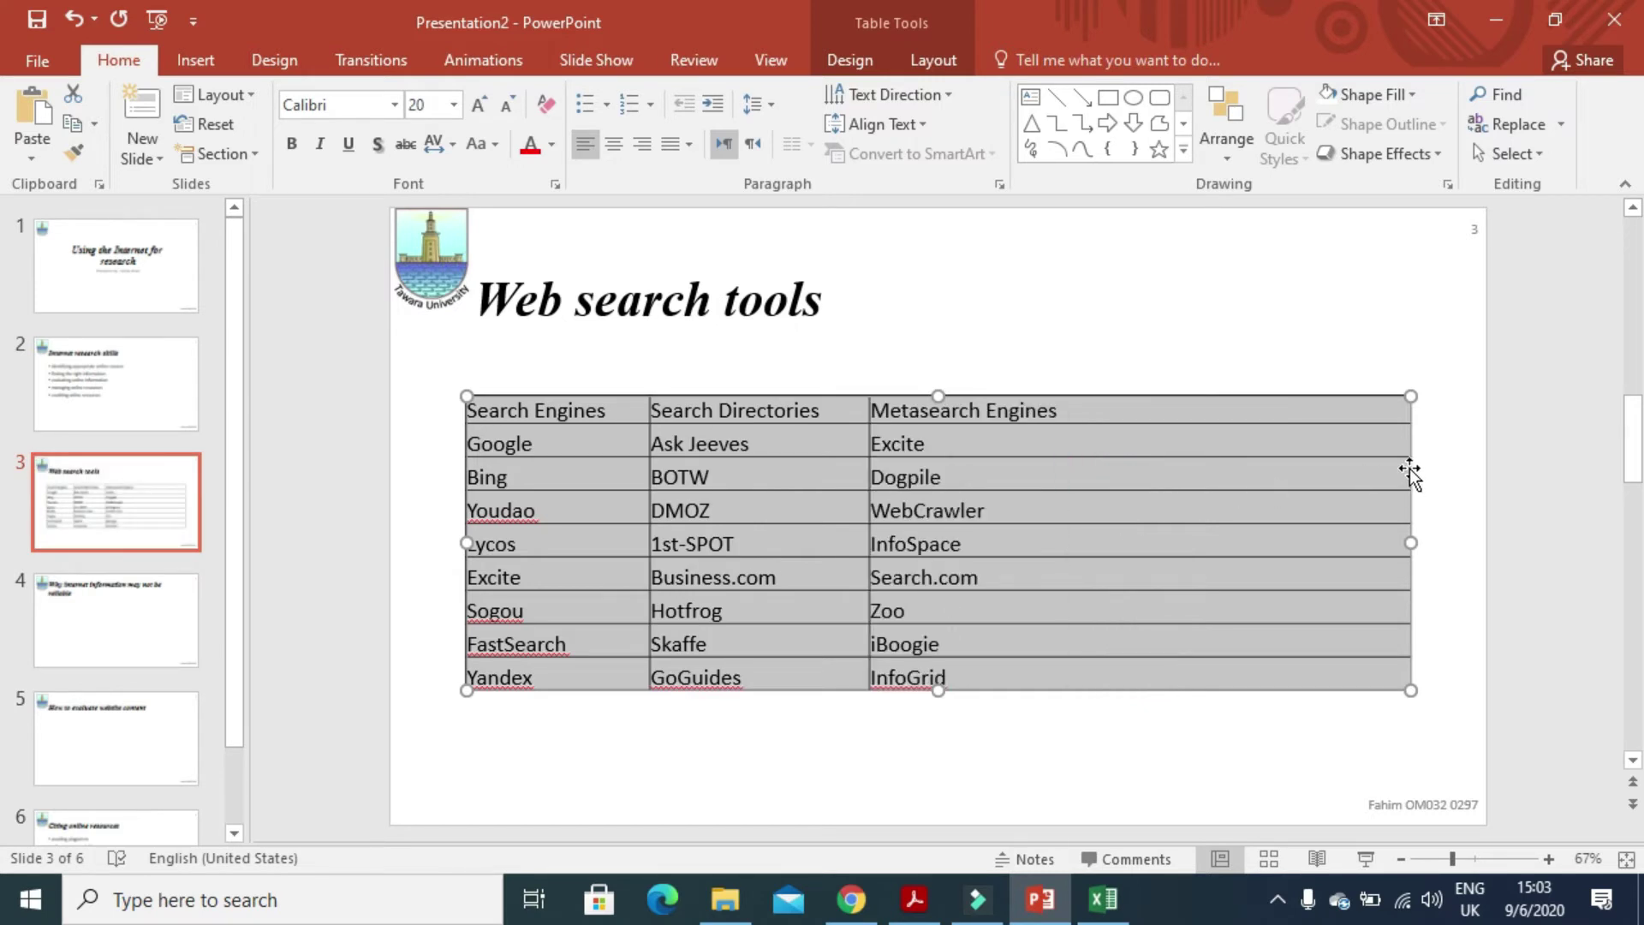
pyautogui.click(1410, 435)
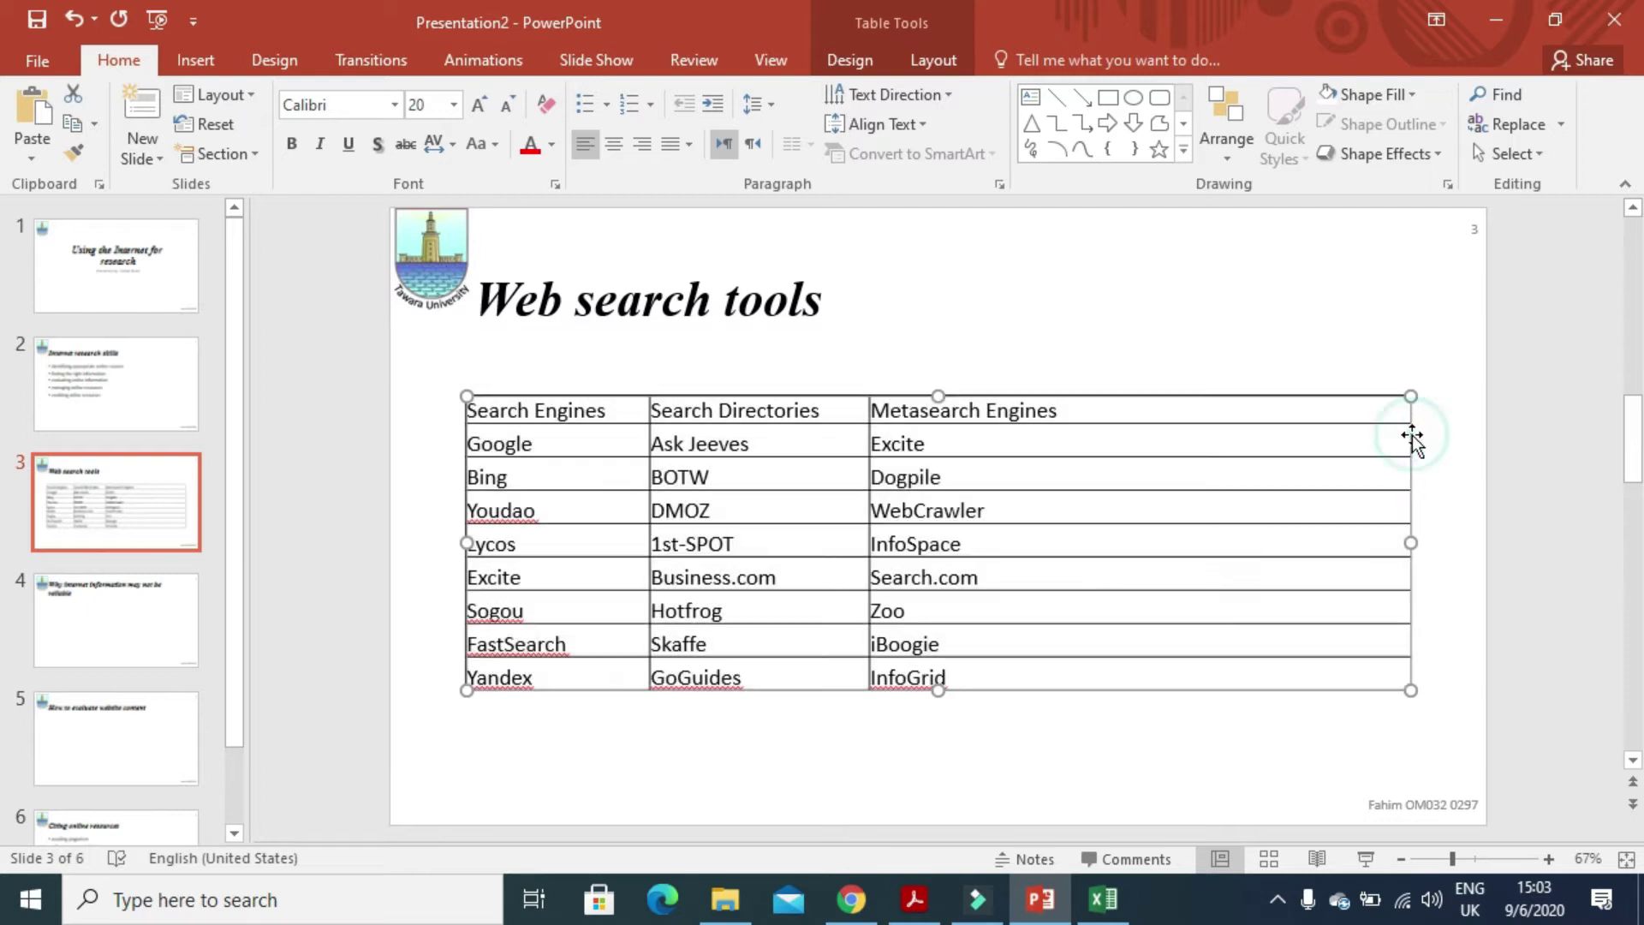
pyautogui.click(1410, 435)
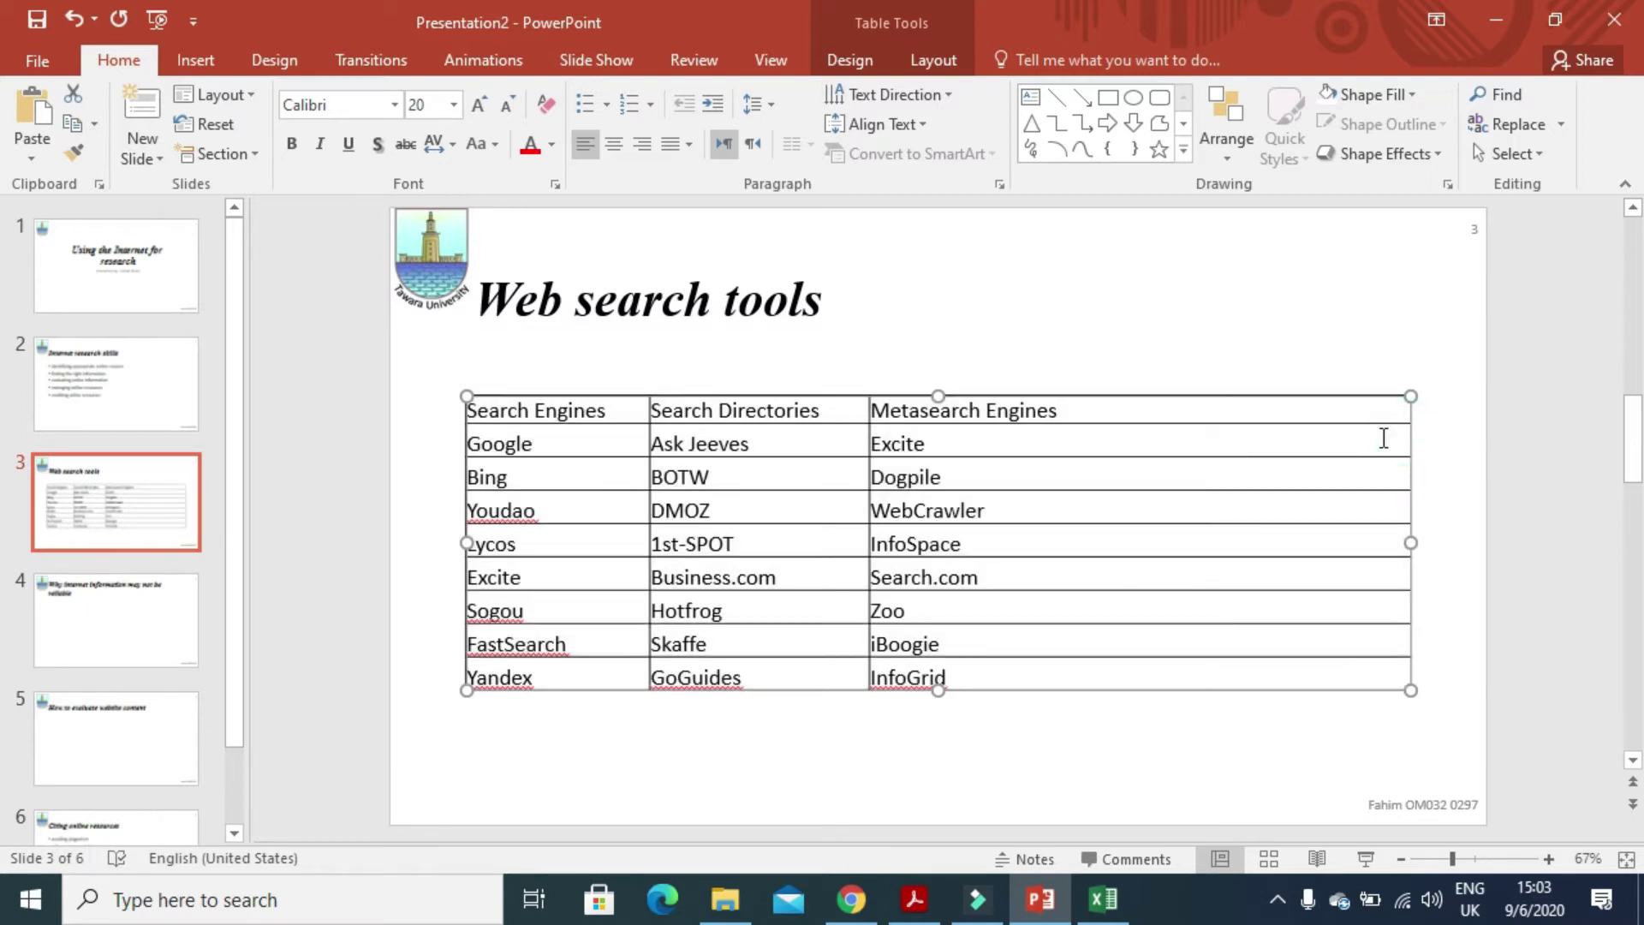
pyautogui.click(1381, 436)
# - Reposition and narrow the table, widening the first two columns so headings fit one line
pyautogui.moveTo(1408, 440); pyautogui.dragTo(1408, 435)
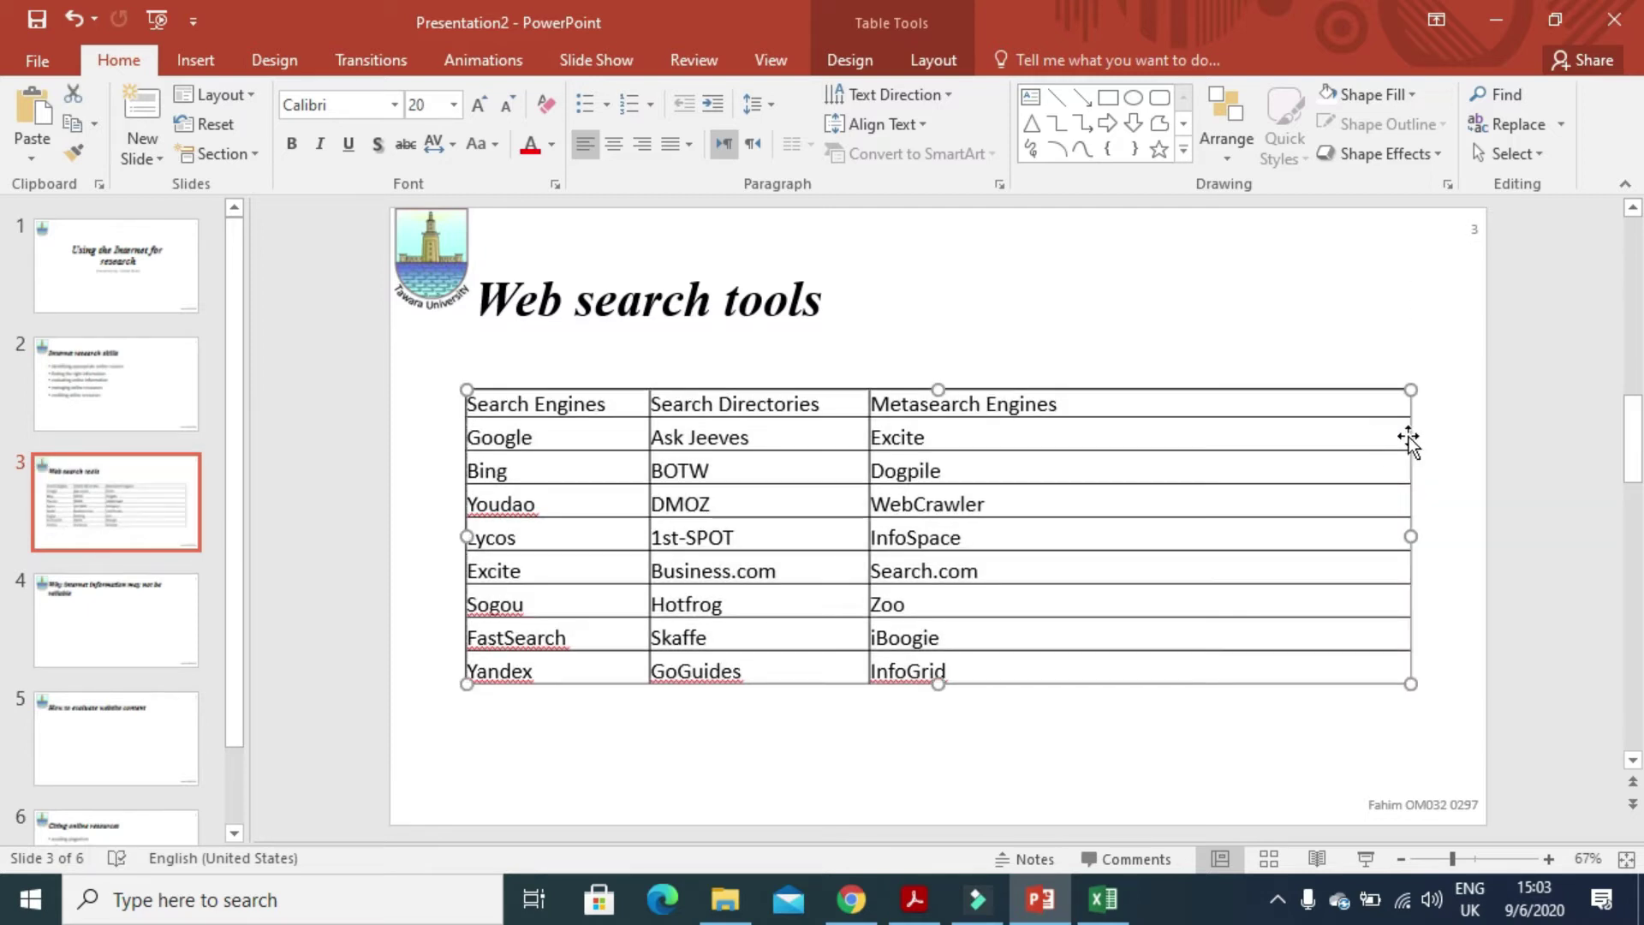
pyautogui.click(1409, 436)
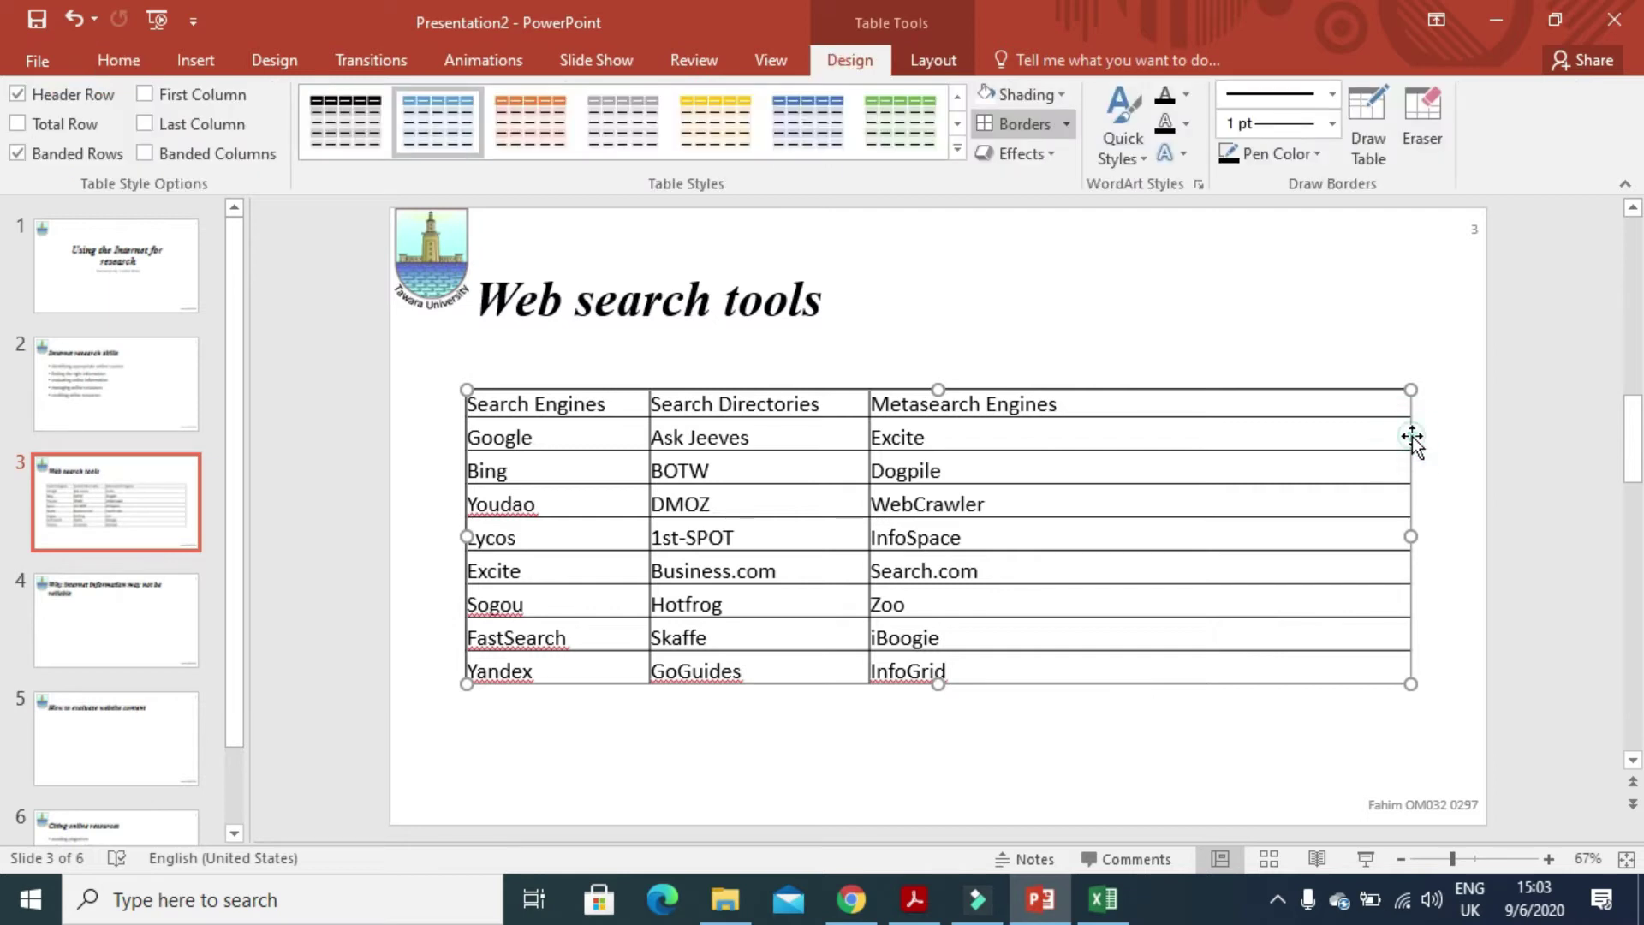
pyautogui.click(1411, 438)
pyautogui.moveTo(1404, 434); pyautogui.dragTo(1345, 438)
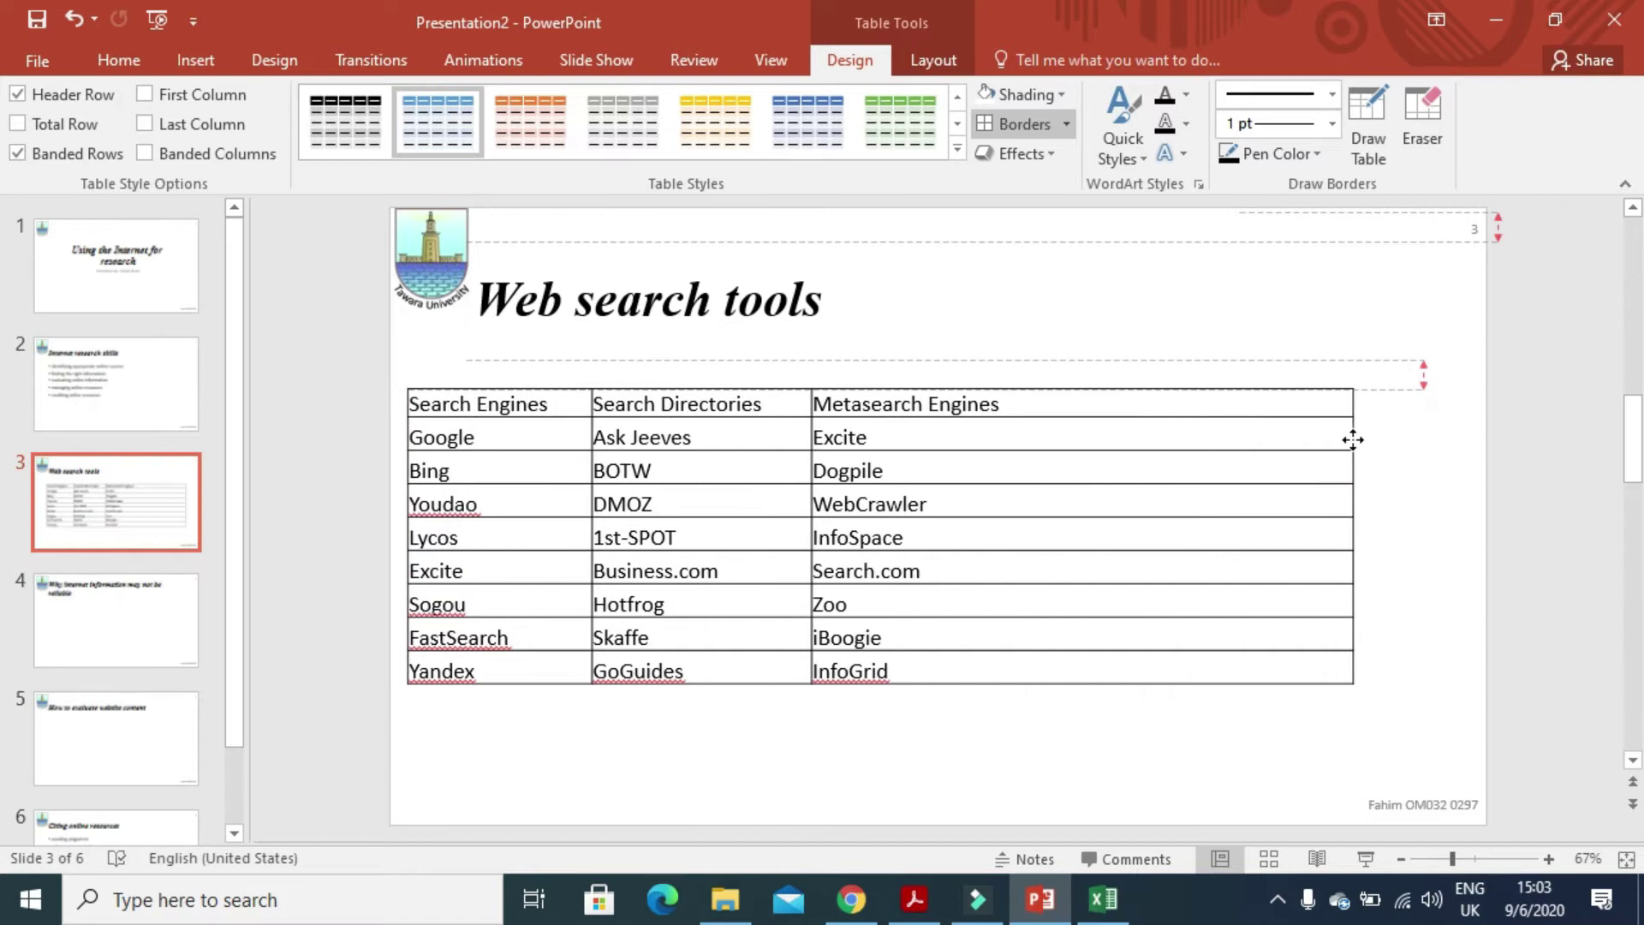
pyautogui.moveTo(1353, 439); pyautogui.dragTo(1397, 452)
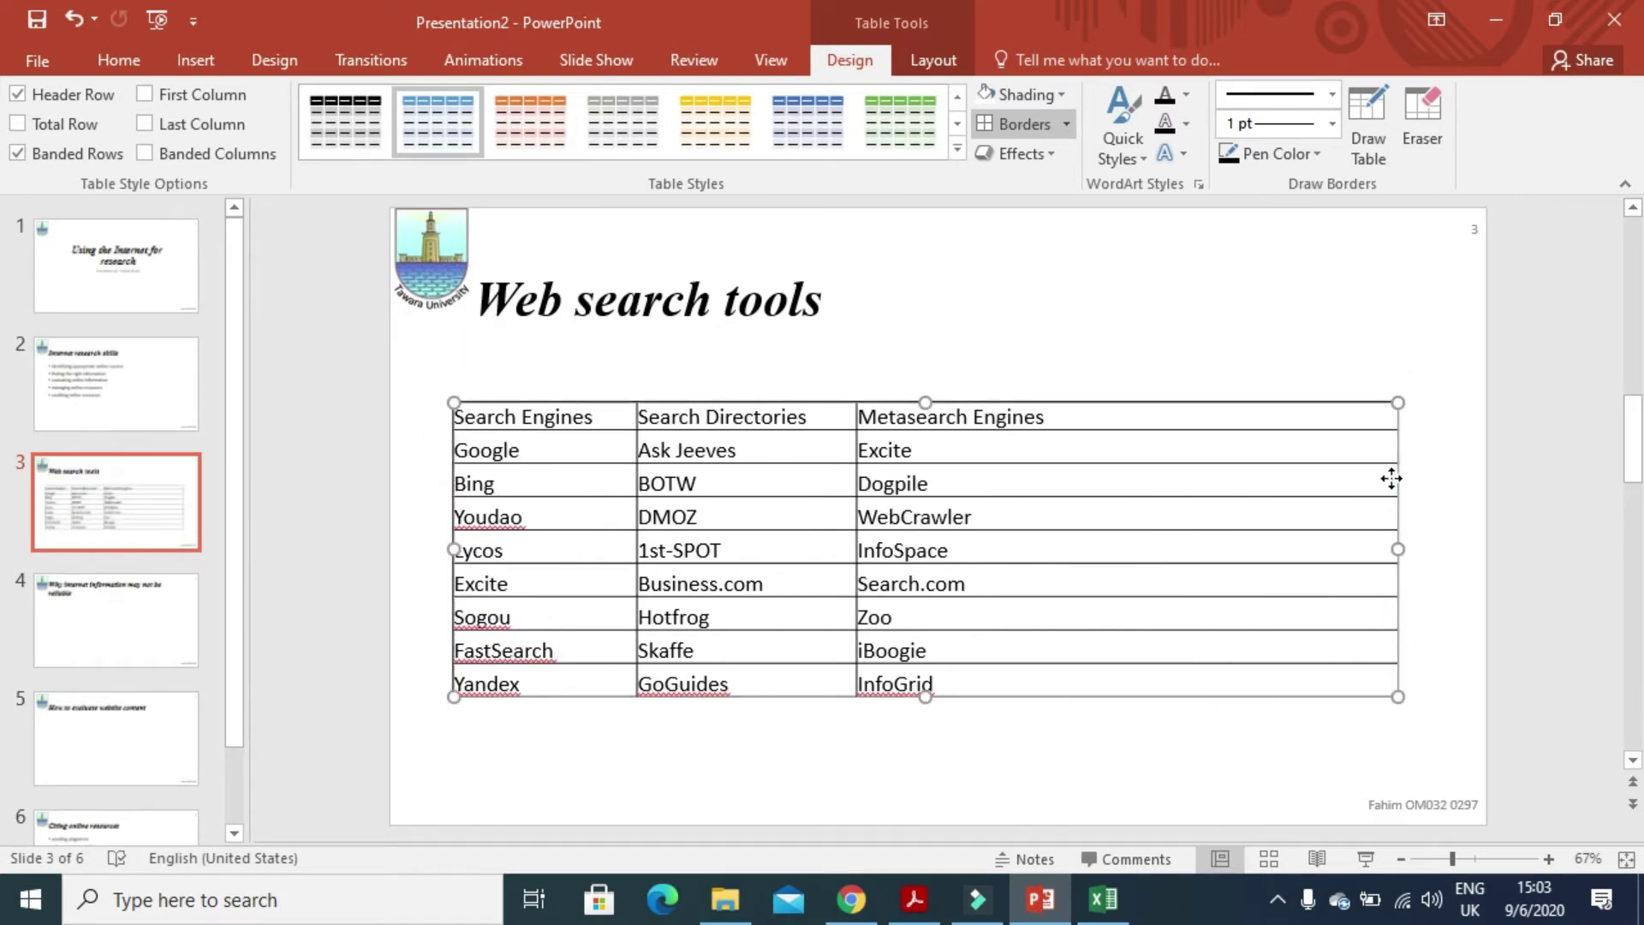
pyautogui.moveTo(1396, 546); pyautogui.dragTo(1085, 563)
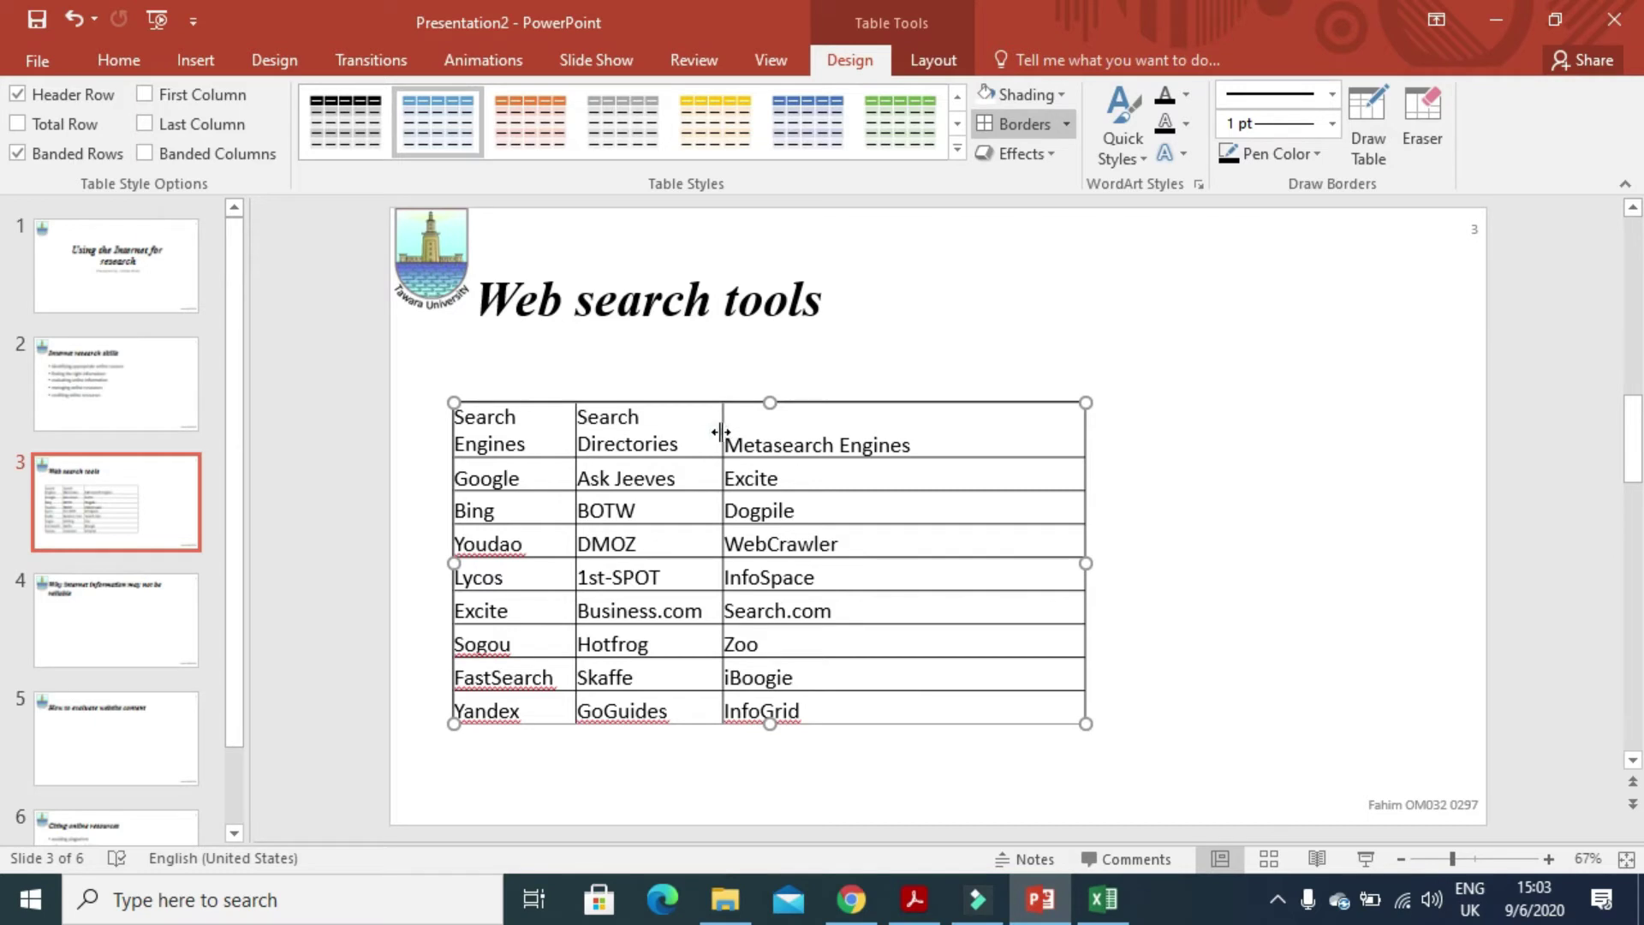
pyautogui.moveTo(720, 432); pyautogui.dragTo(793, 432)
pyautogui.moveTo(575, 433); pyautogui.dragTo(612, 433)
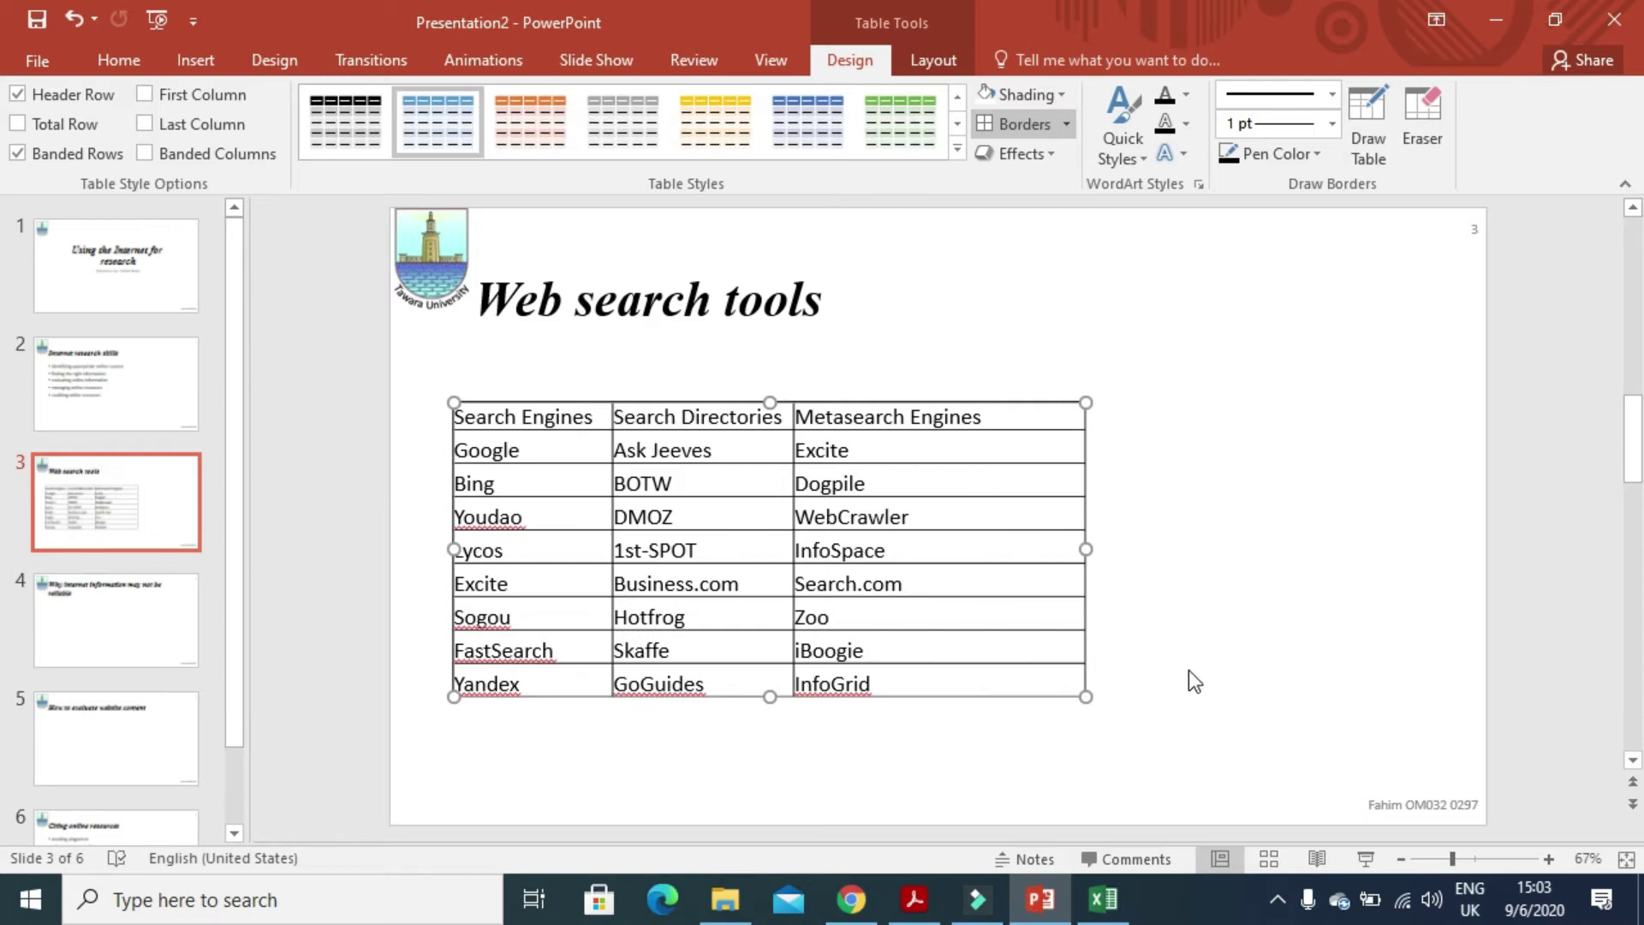
# - Find question 38 in the PDF and select the heading 'Types of search engine available'
pyautogui.click(914, 899)
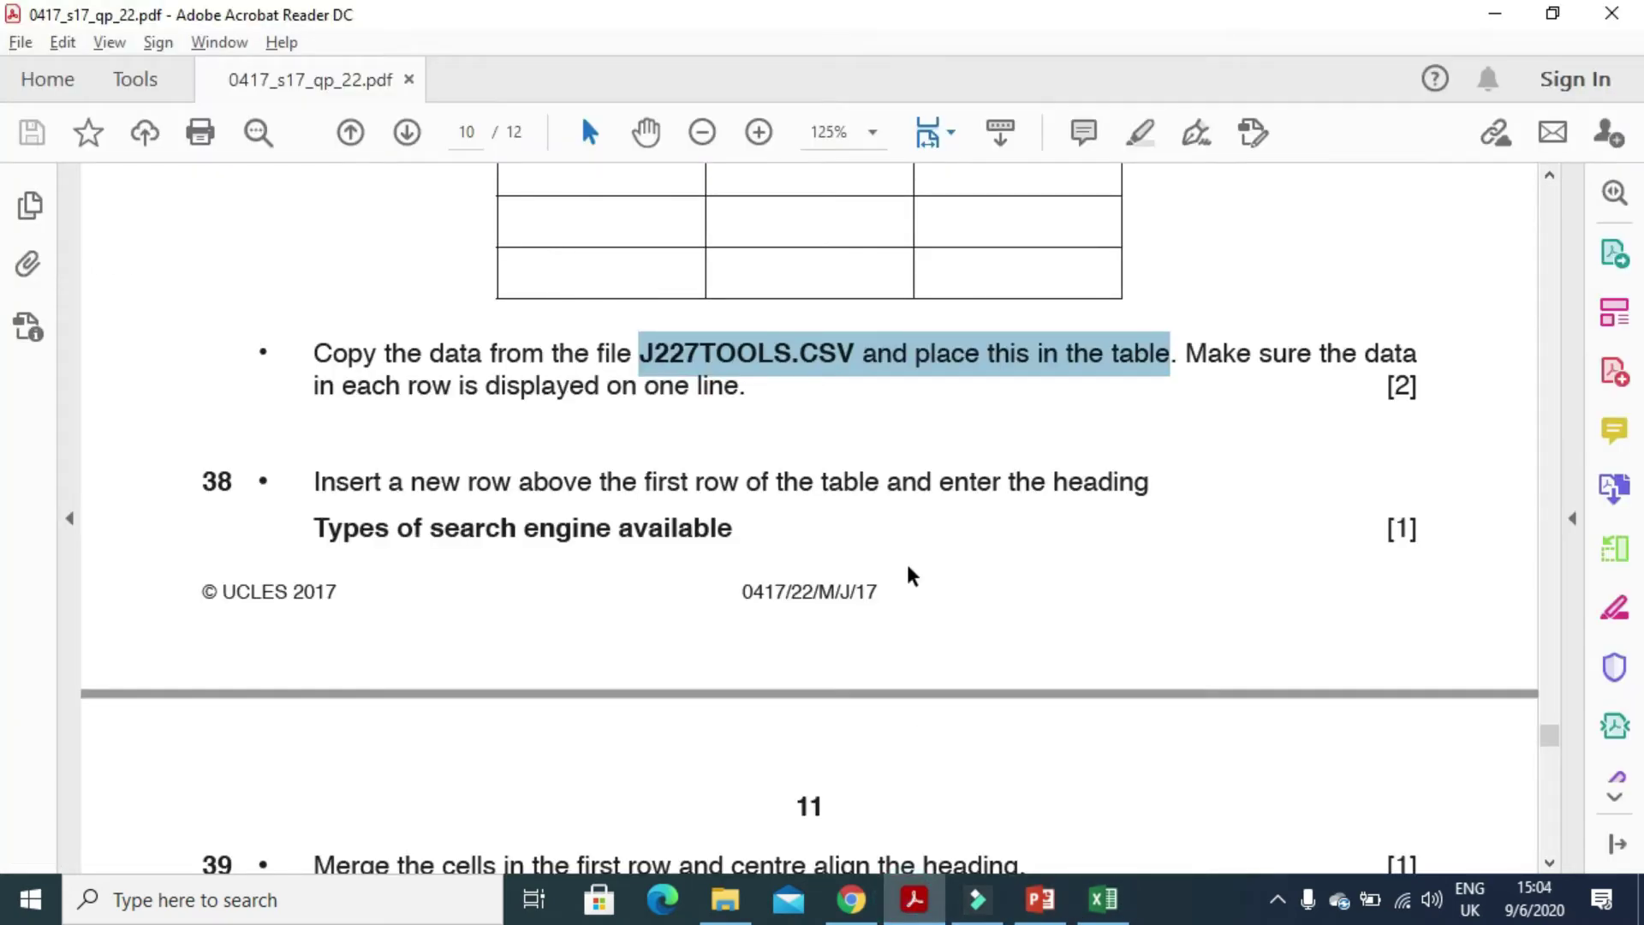
pyautogui.scroll(-3, 908, 570)
pyautogui.moveTo(315, 236); pyautogui.dragTo(1121, 241)
pyautogui.moveTo(738, 284); pyautogui.dragTo(332, 279)
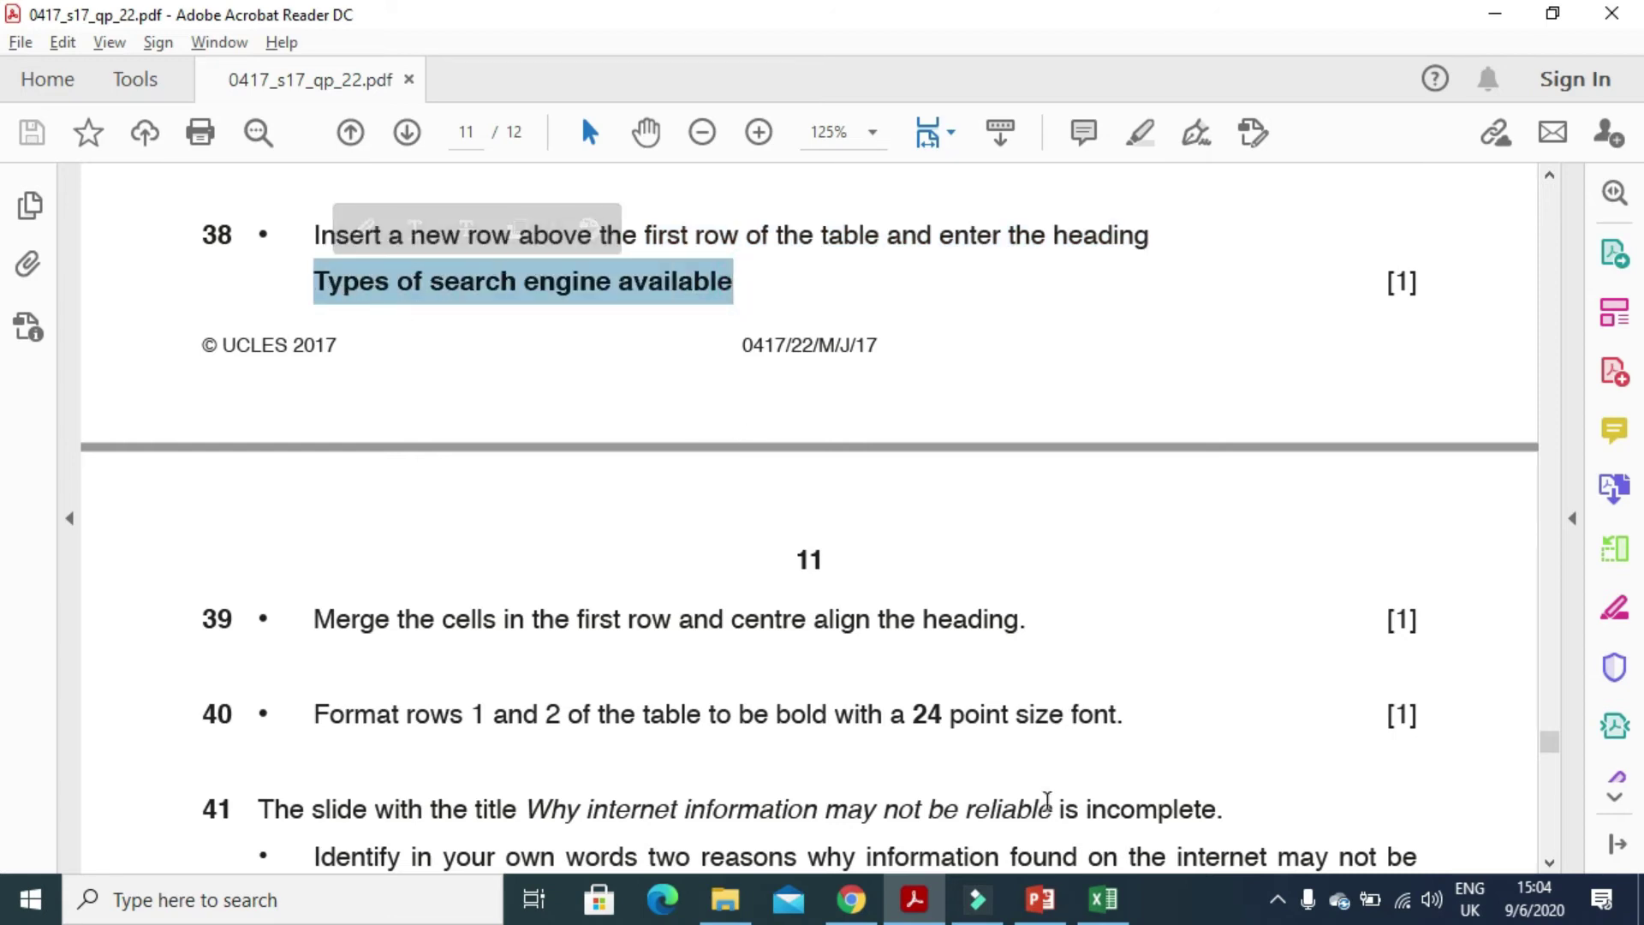
# - Insert a new empty row above the table's header row
pyautogui.click(1040, 899)
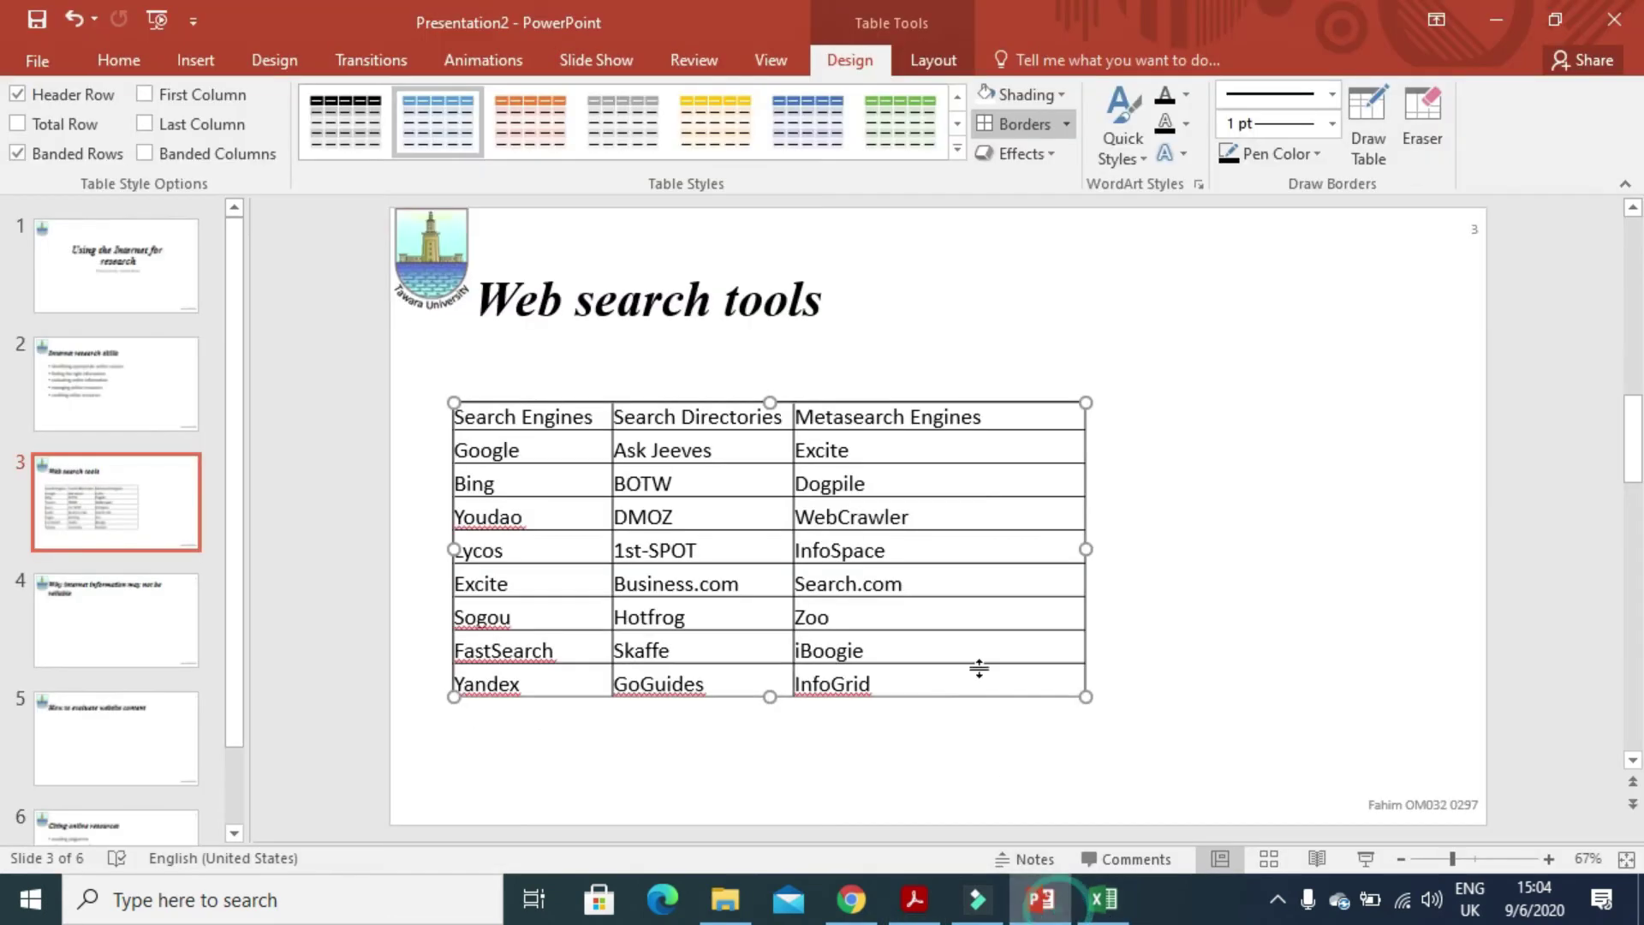
pyautogui.click(1002, 411)
pyautogui.click(994, 416)
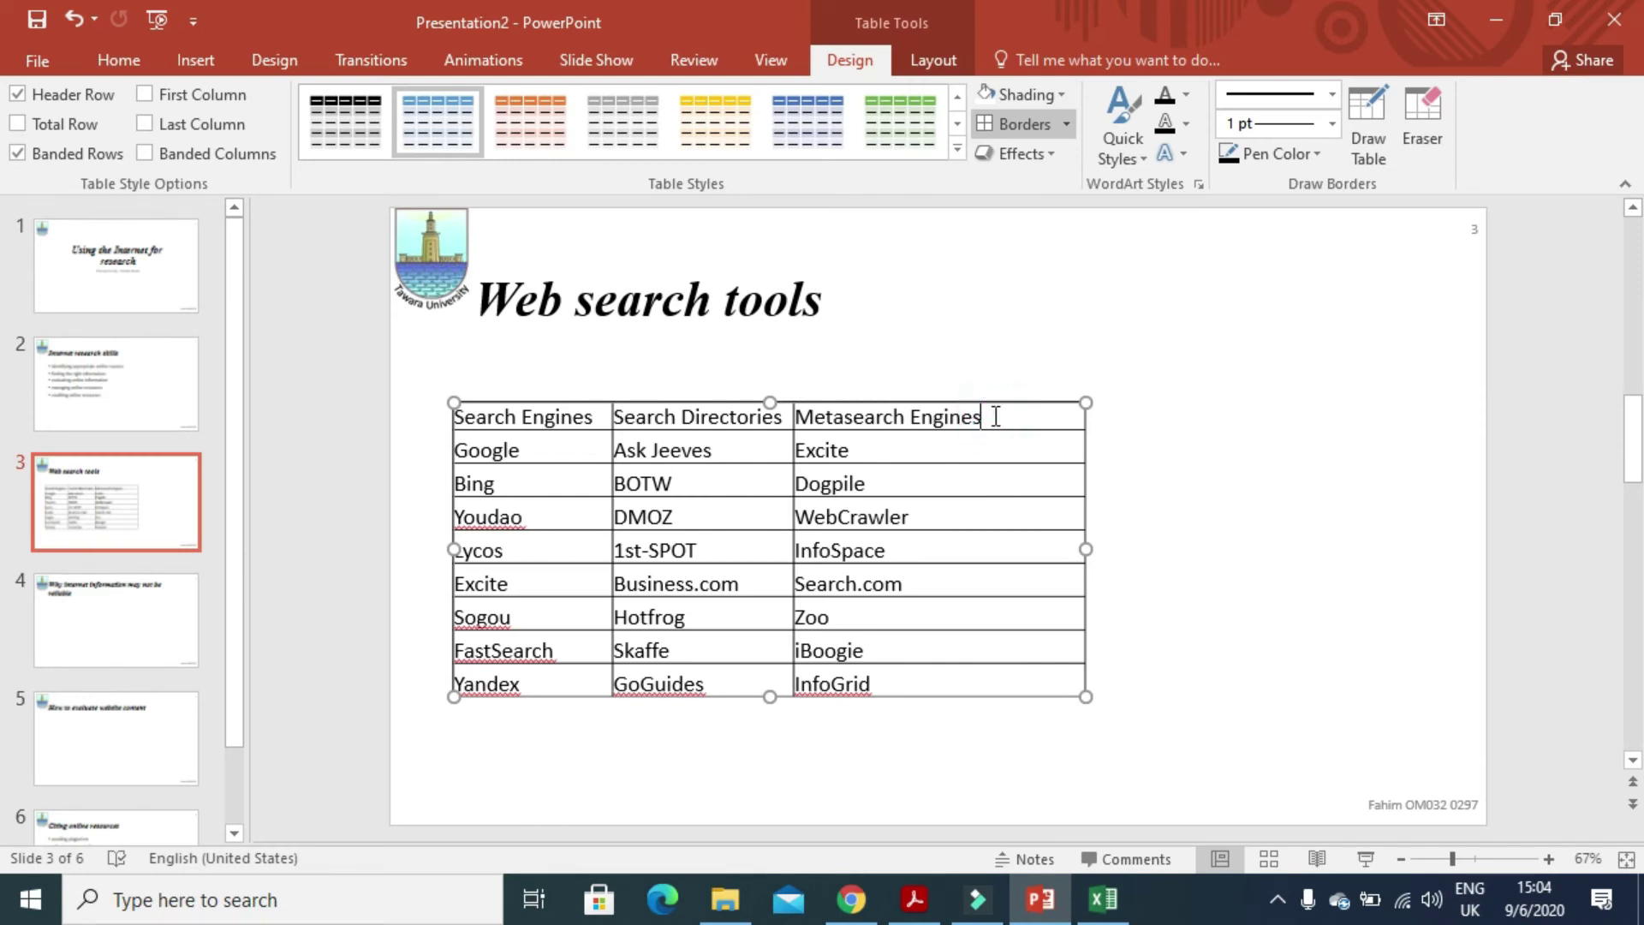
pyautogui.rightClick(996, 417)
pyautogui.click(1320, 305)
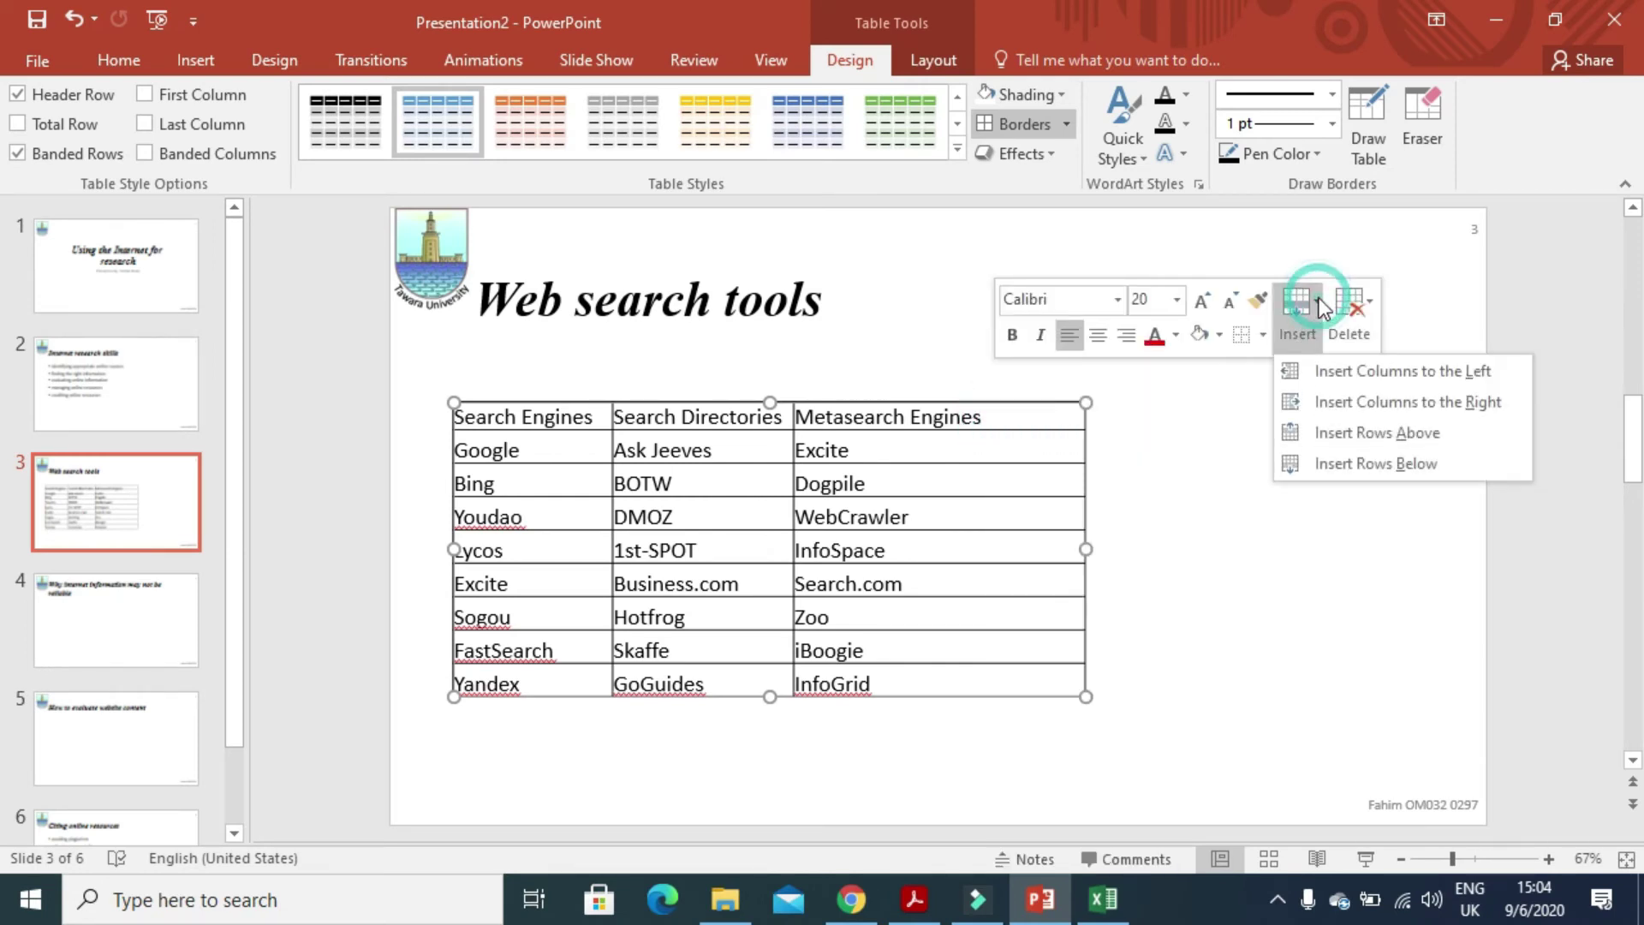
pyautogui.click(1380, 435)
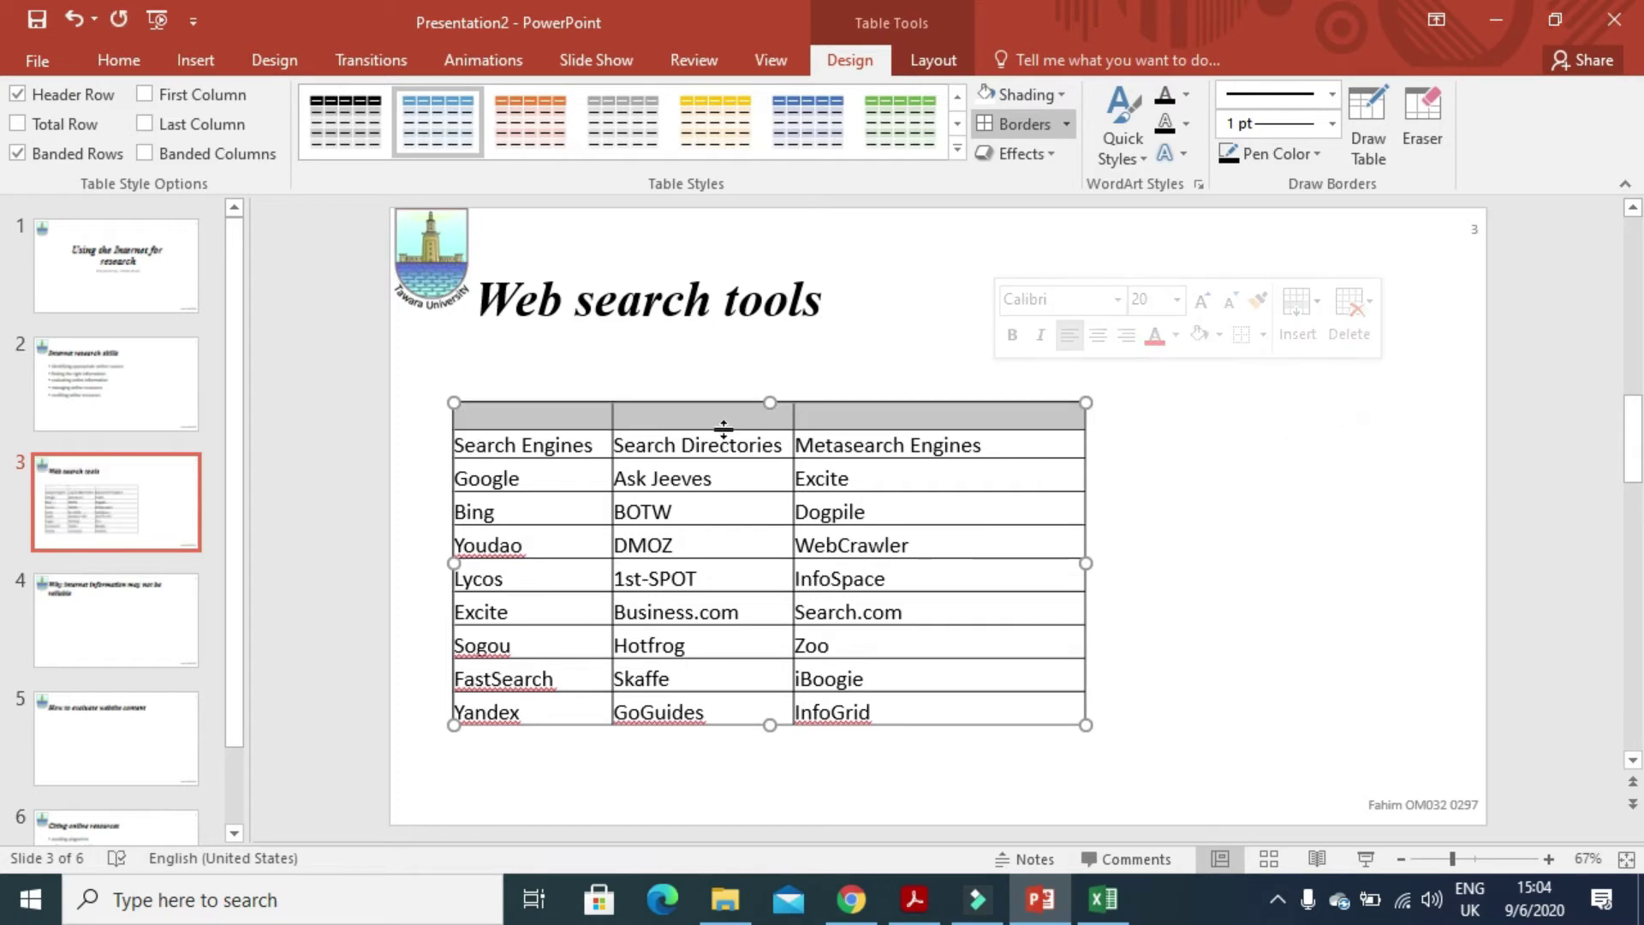
# - Paste 'Types of search engine available' into the new row and merge its three cells
pyautogui.click(584, 420)
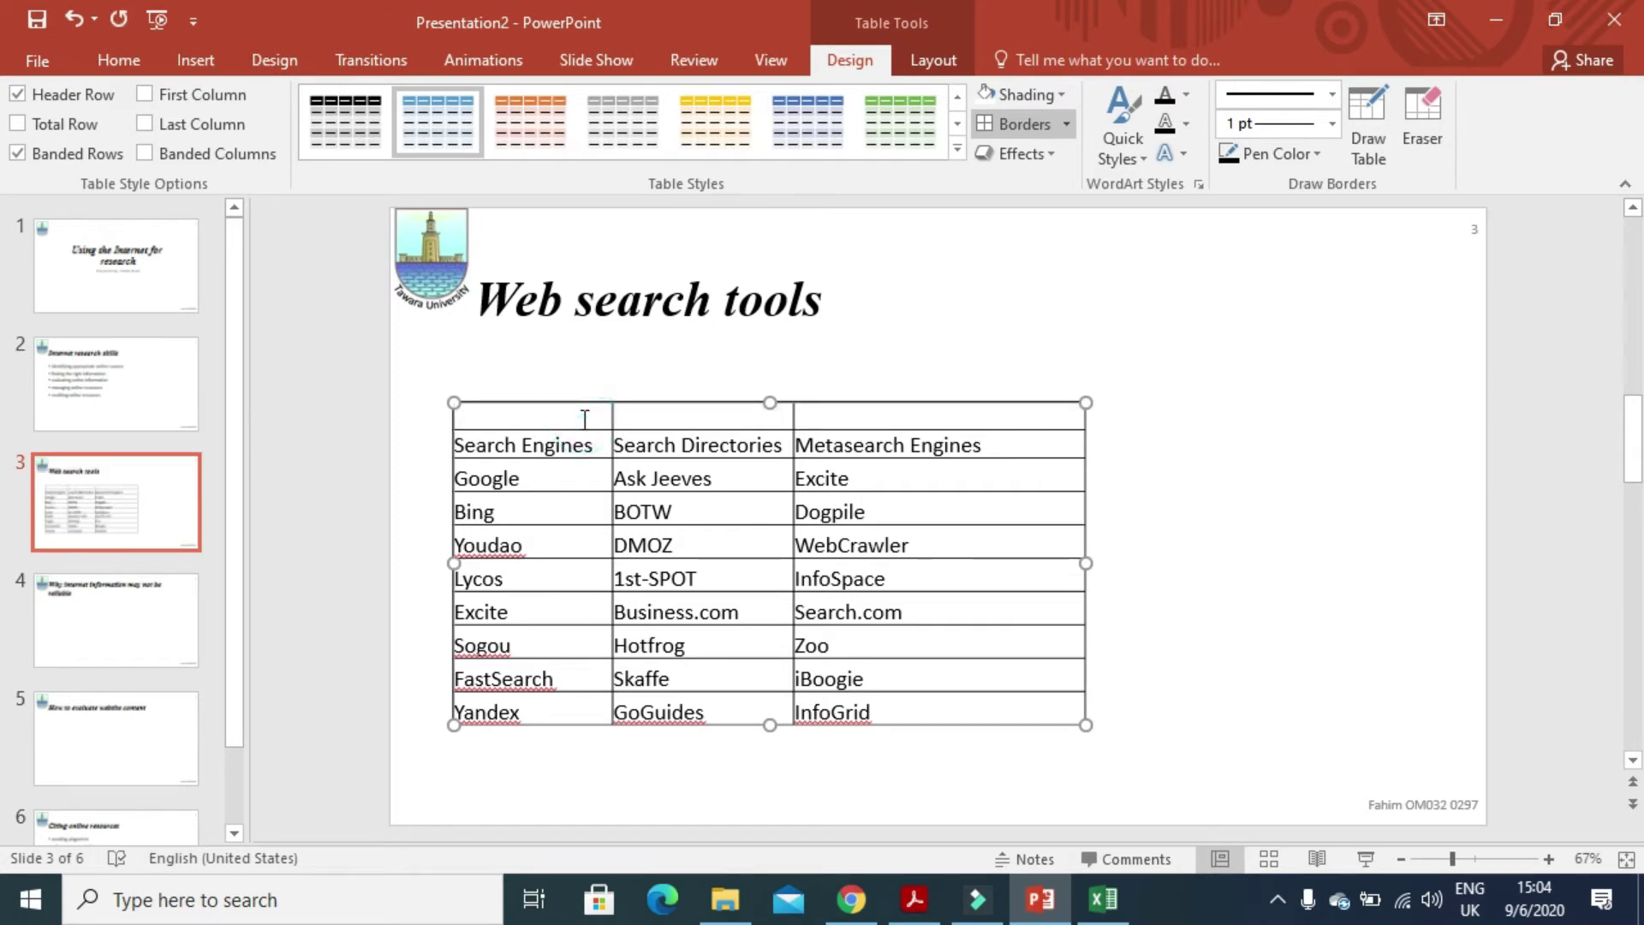
pyautogui.hotkey('ctrl', 'v')
pyautogui.moveTo(880, 435); pyautogui.dragTo(554, 426)
pyautogui.rightClick(690, 426)
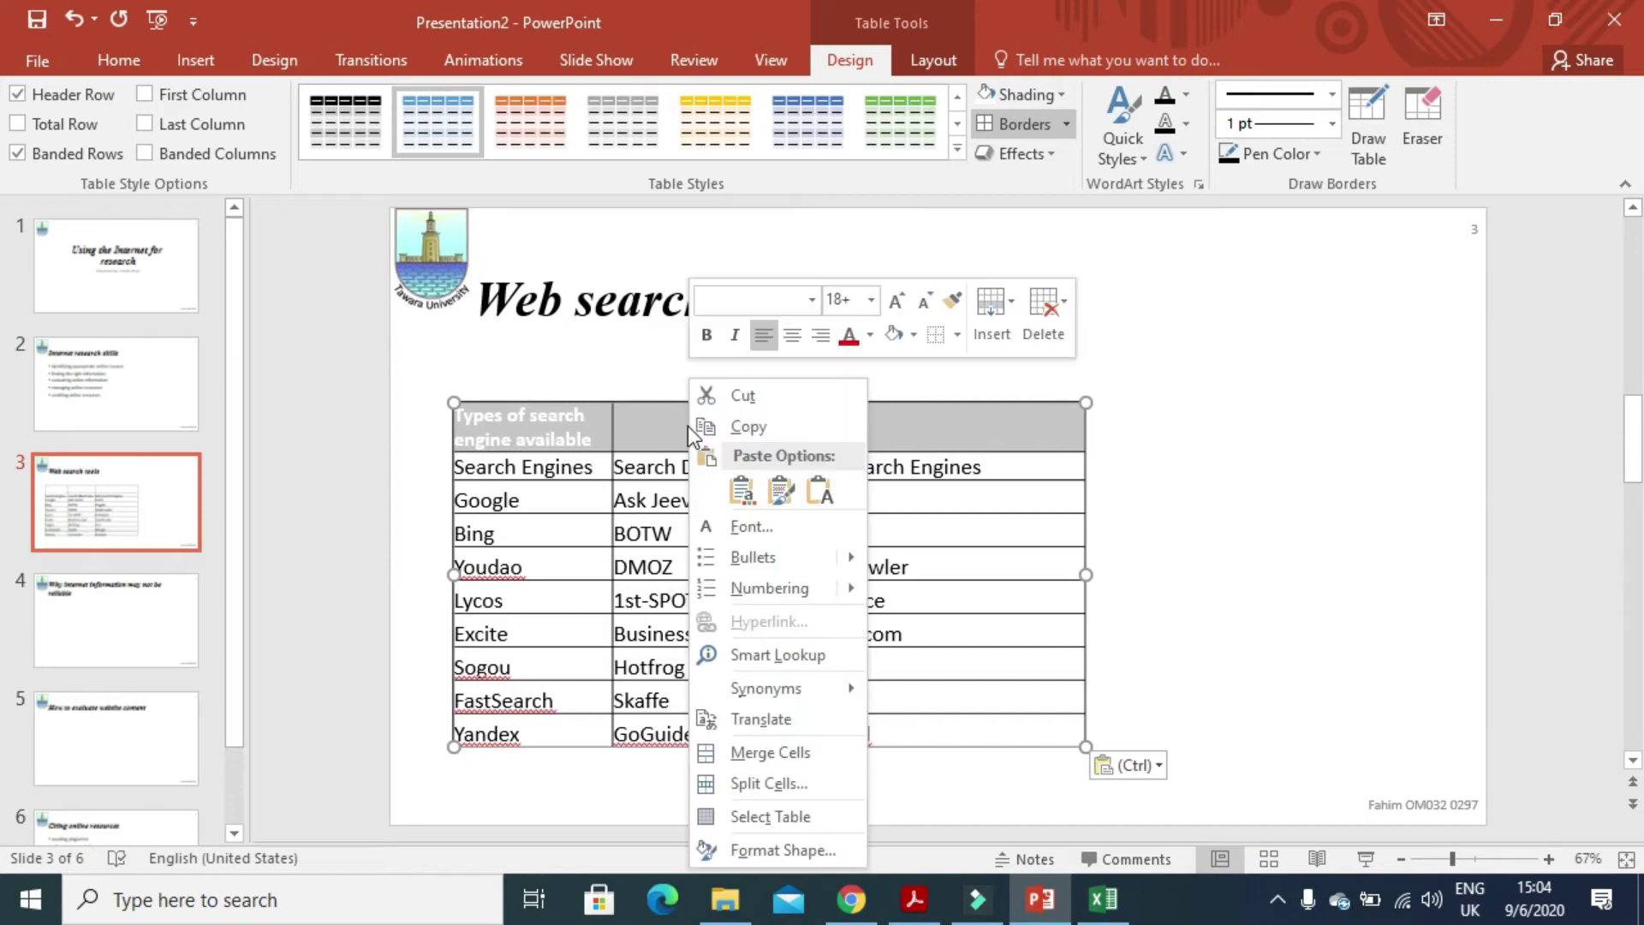
pyautogui.click(799, 753)
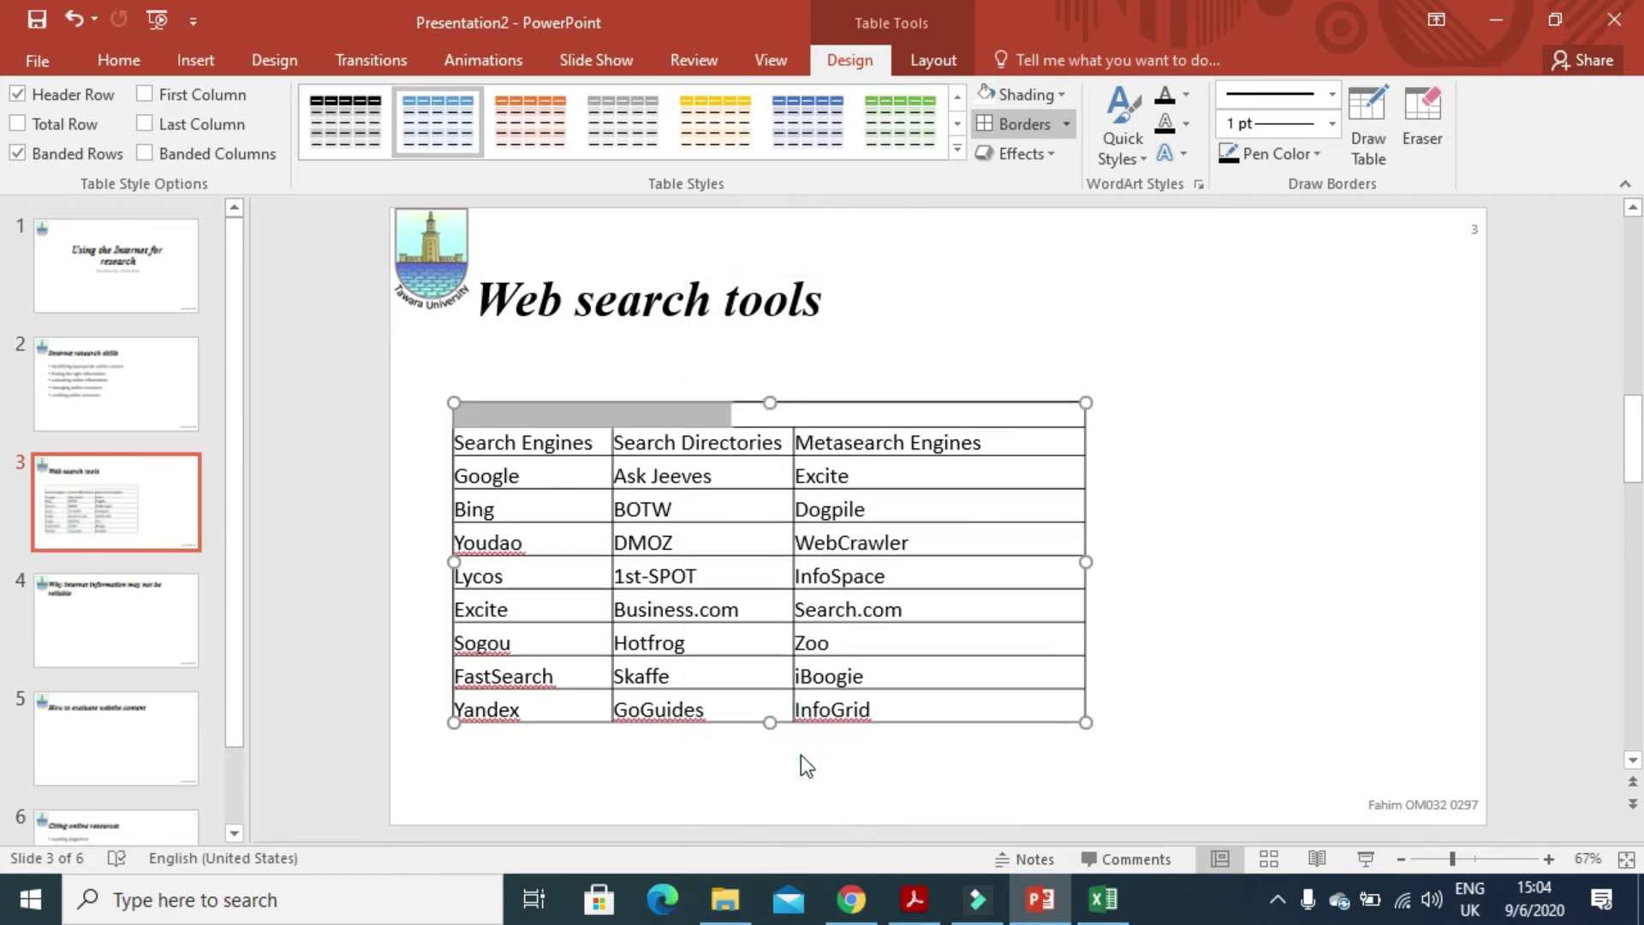
# - Colour the heading black and centre it, per question 39
pyautogui.click(1163, 98)
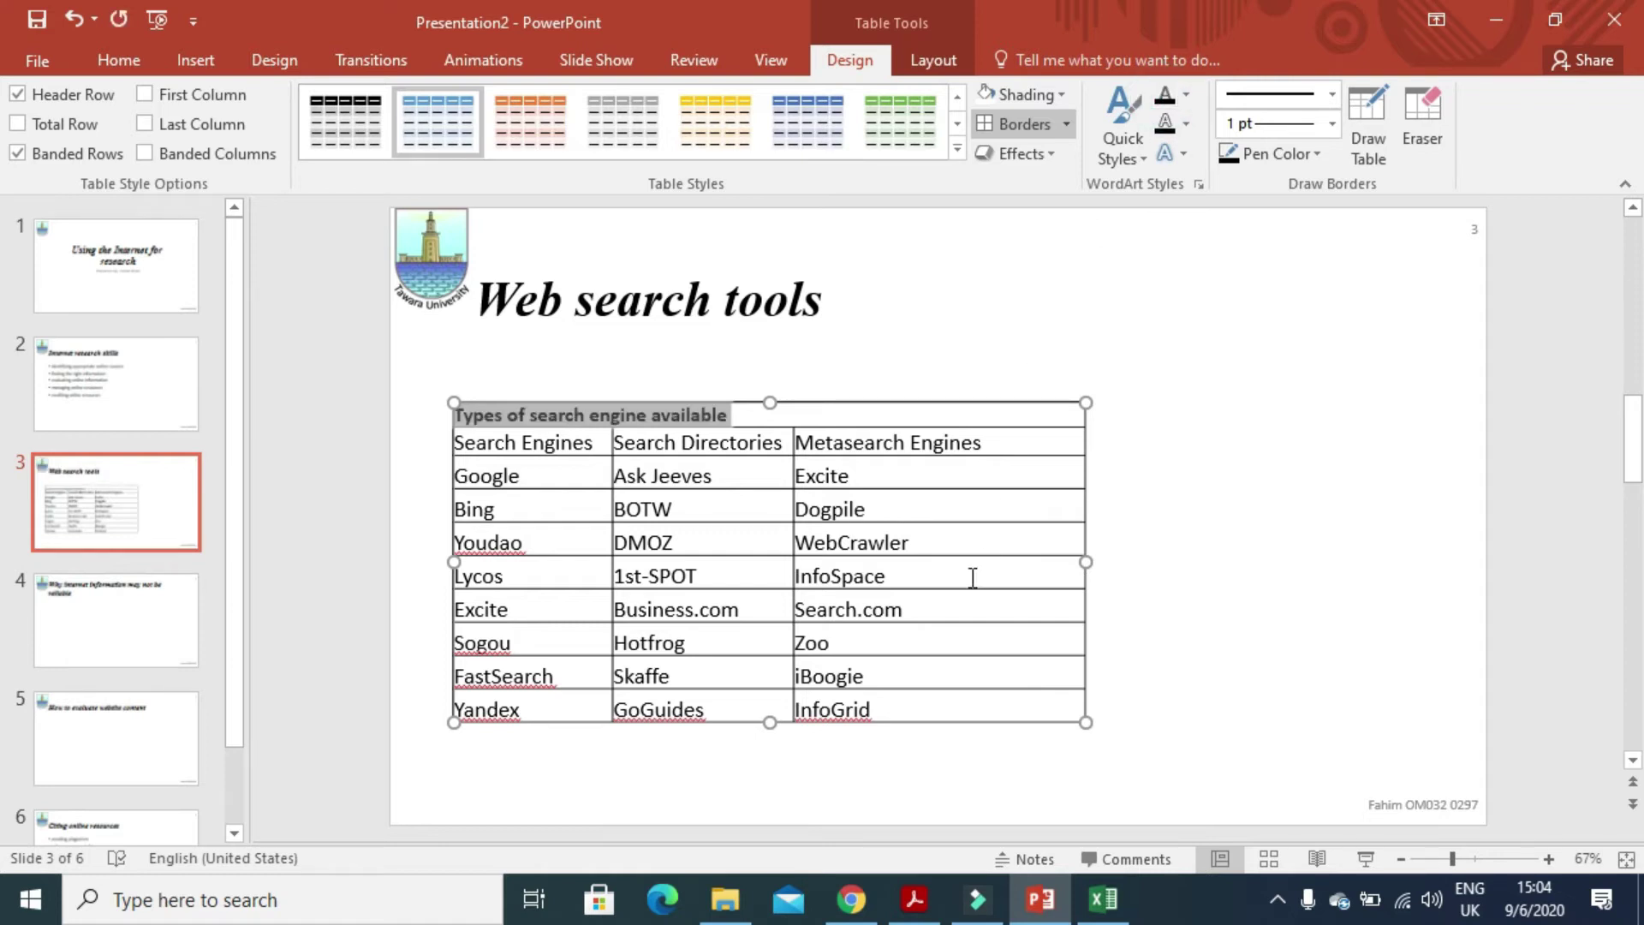
pyautogui.click(124, 60)
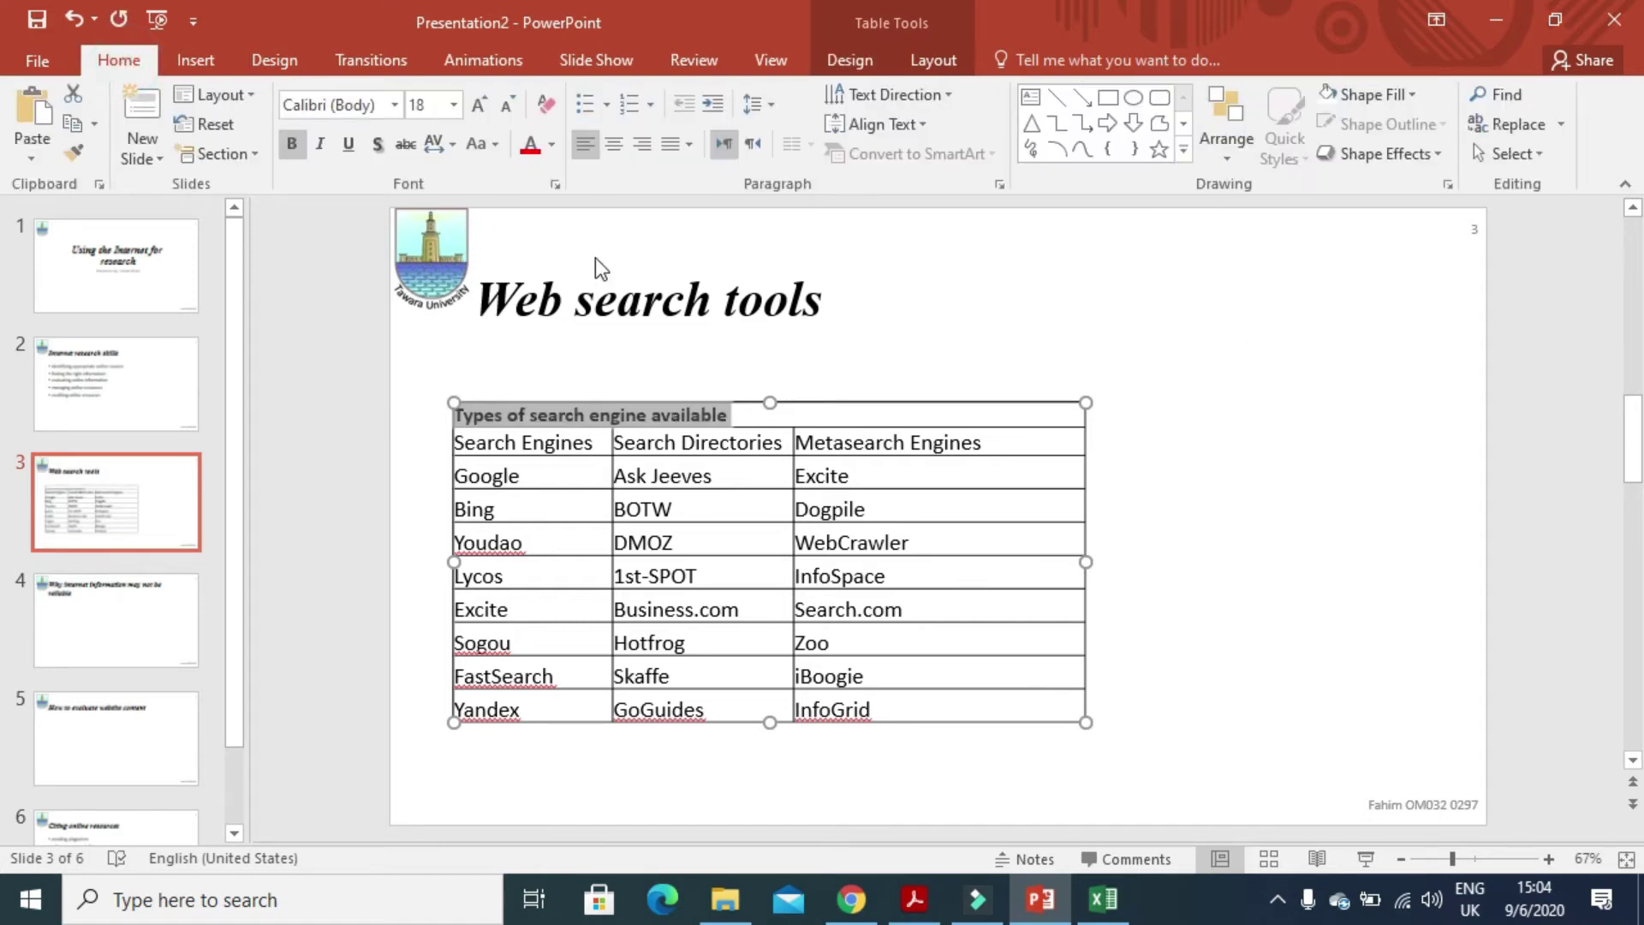
pyautogui.click(551, 144)
pyautogui.click(550, 194)
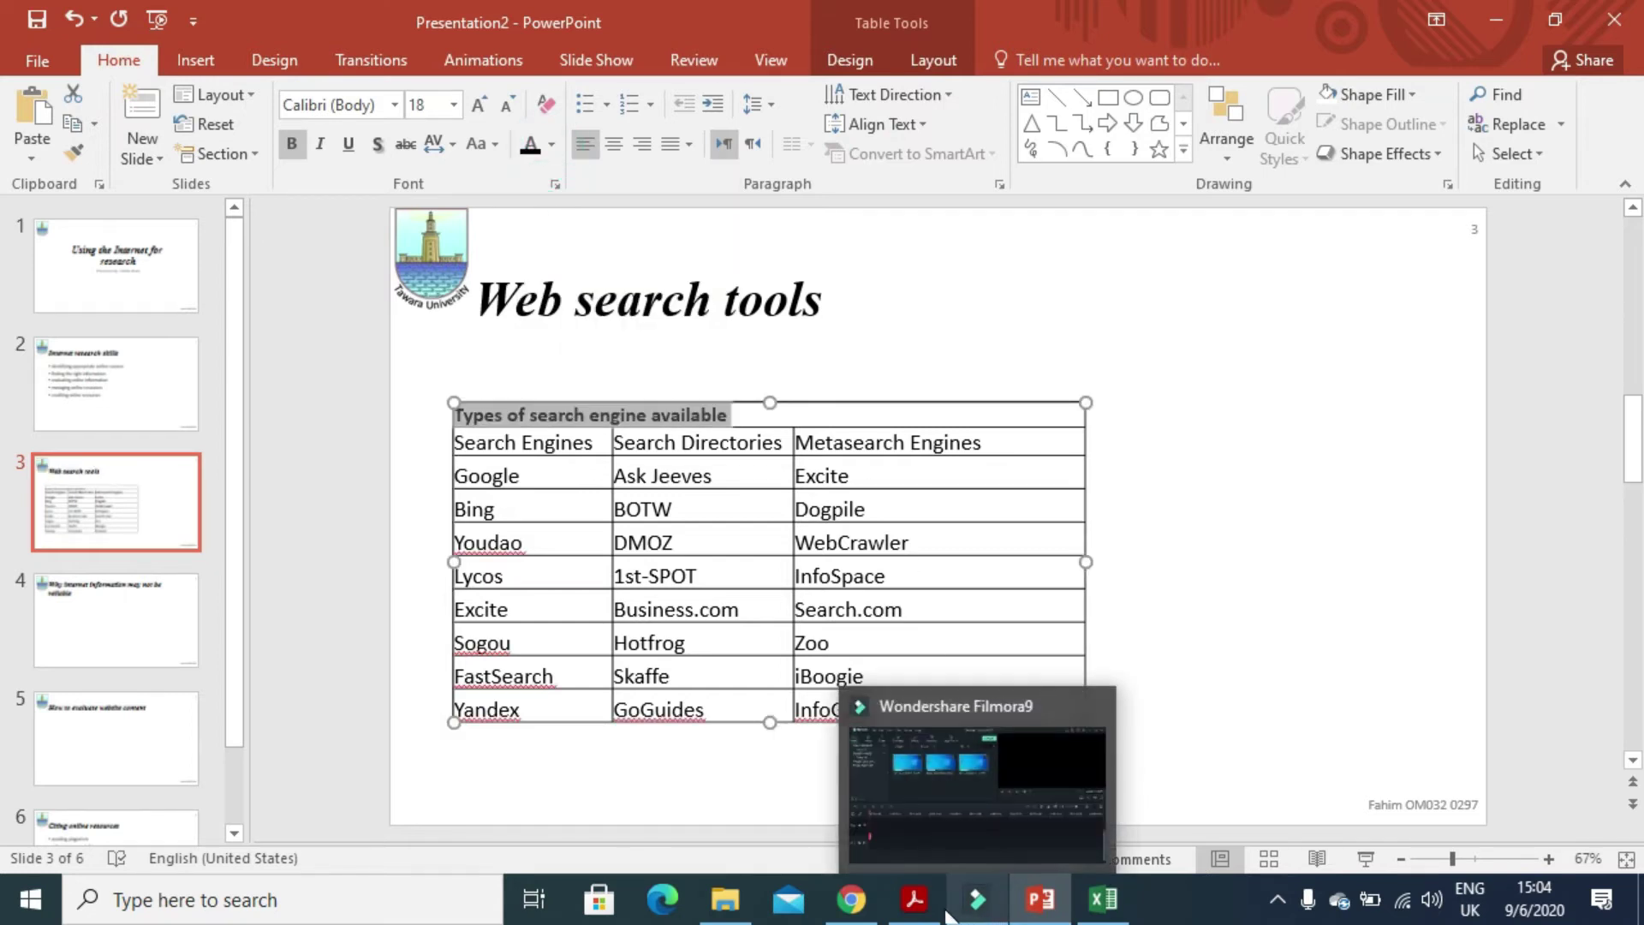
pyautogui.click(916, 907)
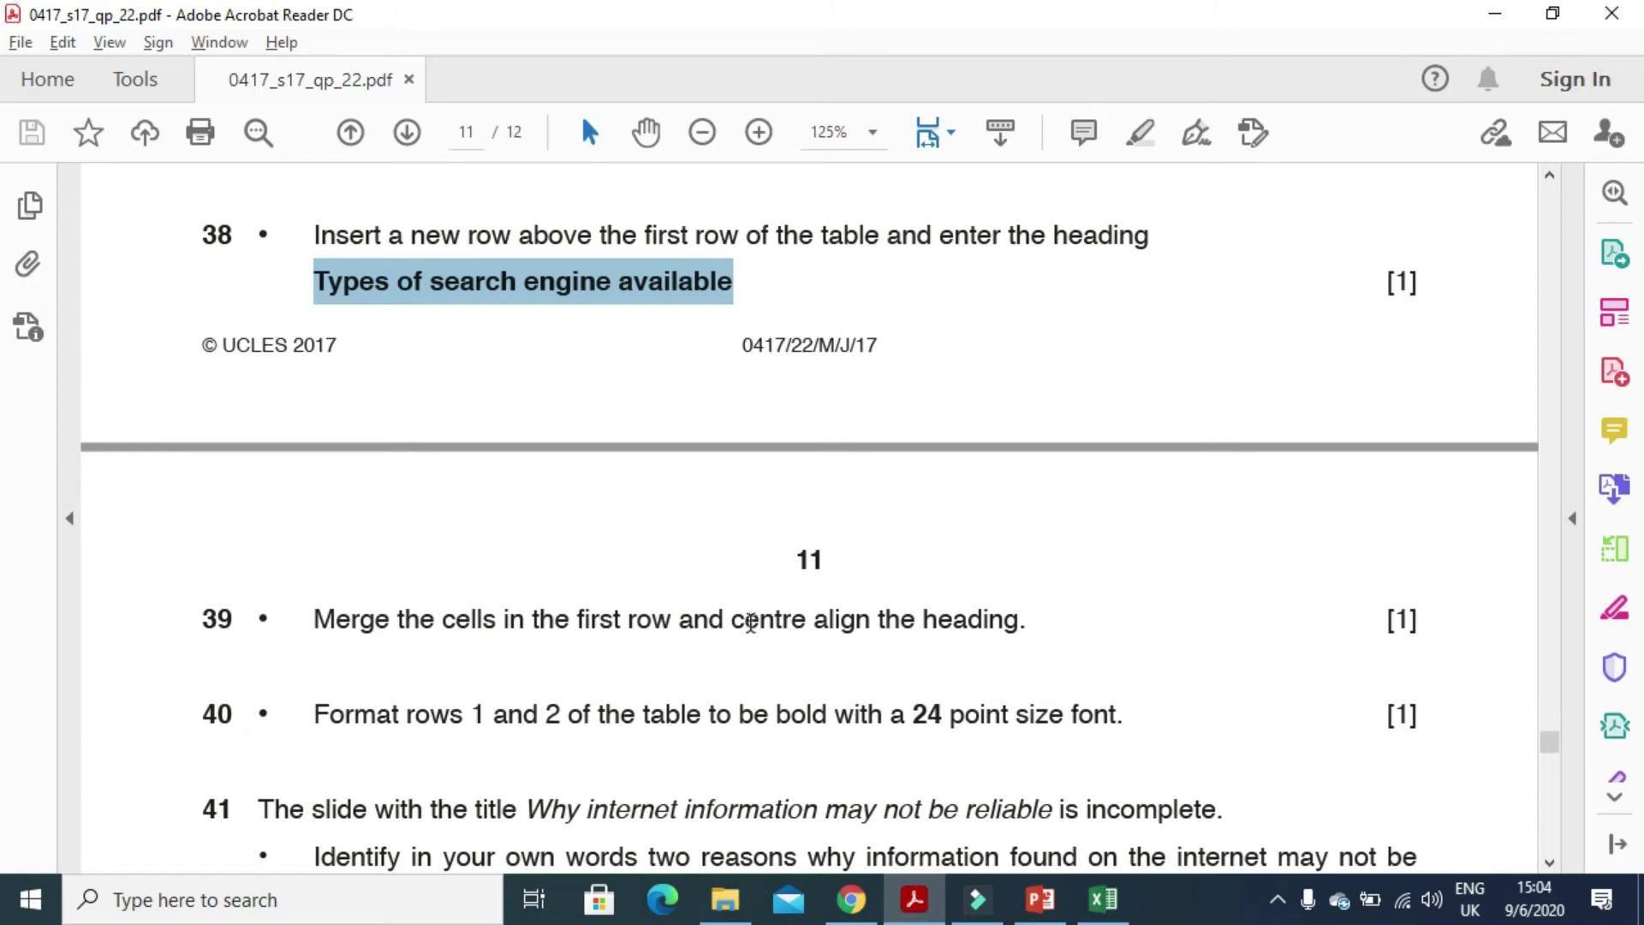
pyautogui.moveTo(729, 620); pyautogui.dragTo(1019, 623)
pyautogui.click(1040, 899)
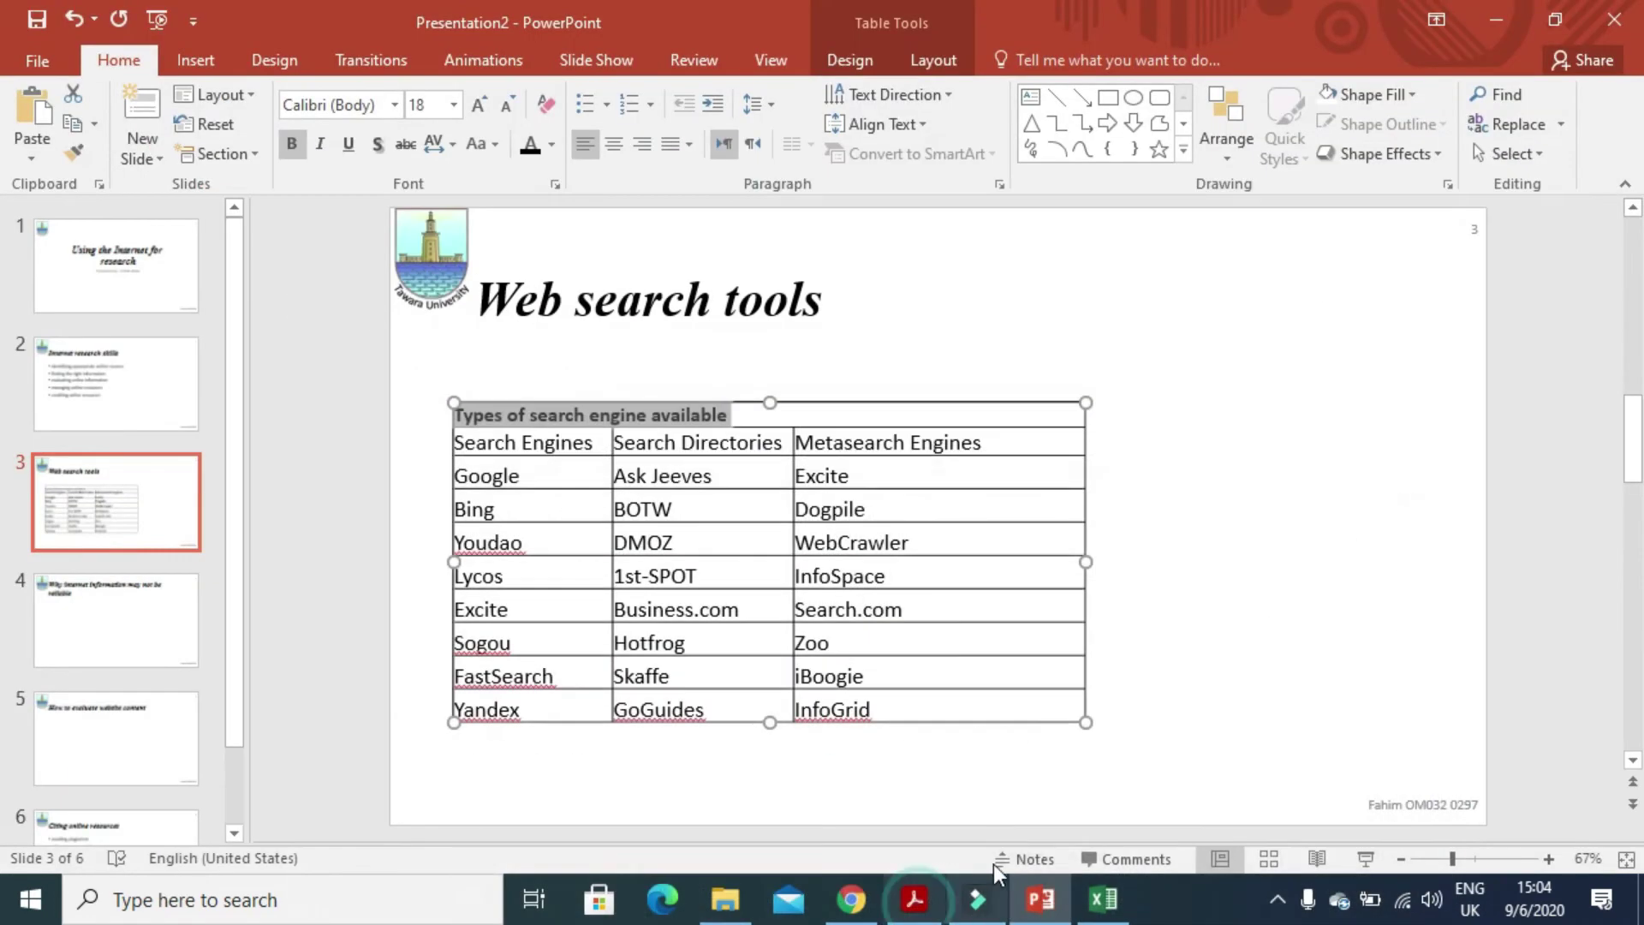
pyautogui.click(616, 143)
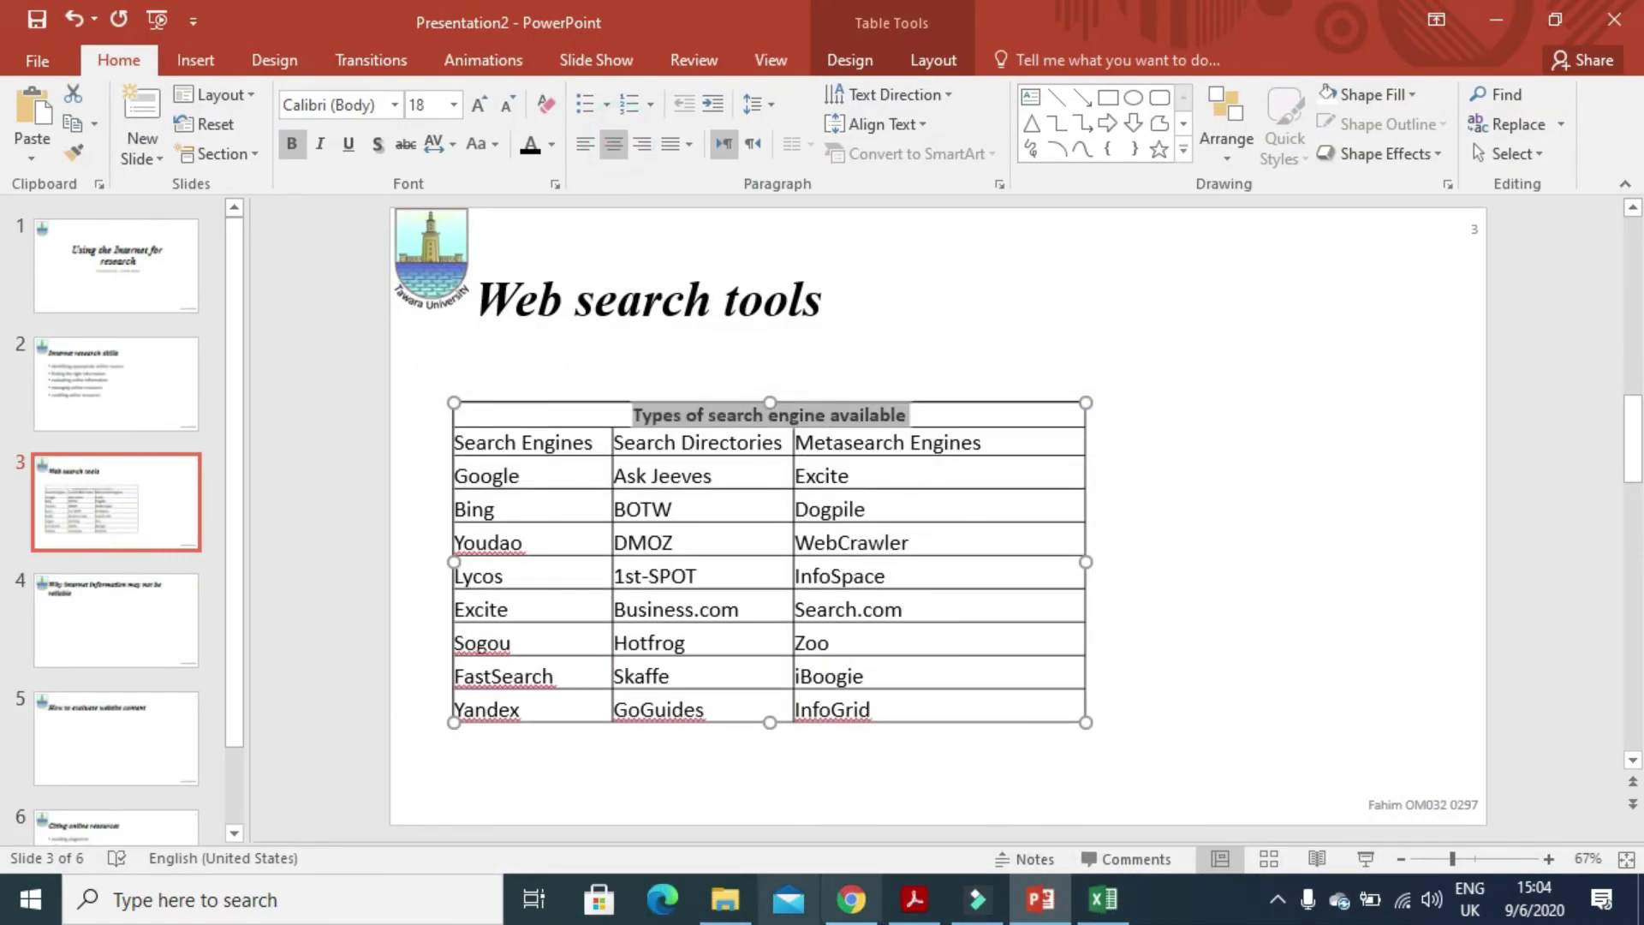
pyautogui.click(915, 899)
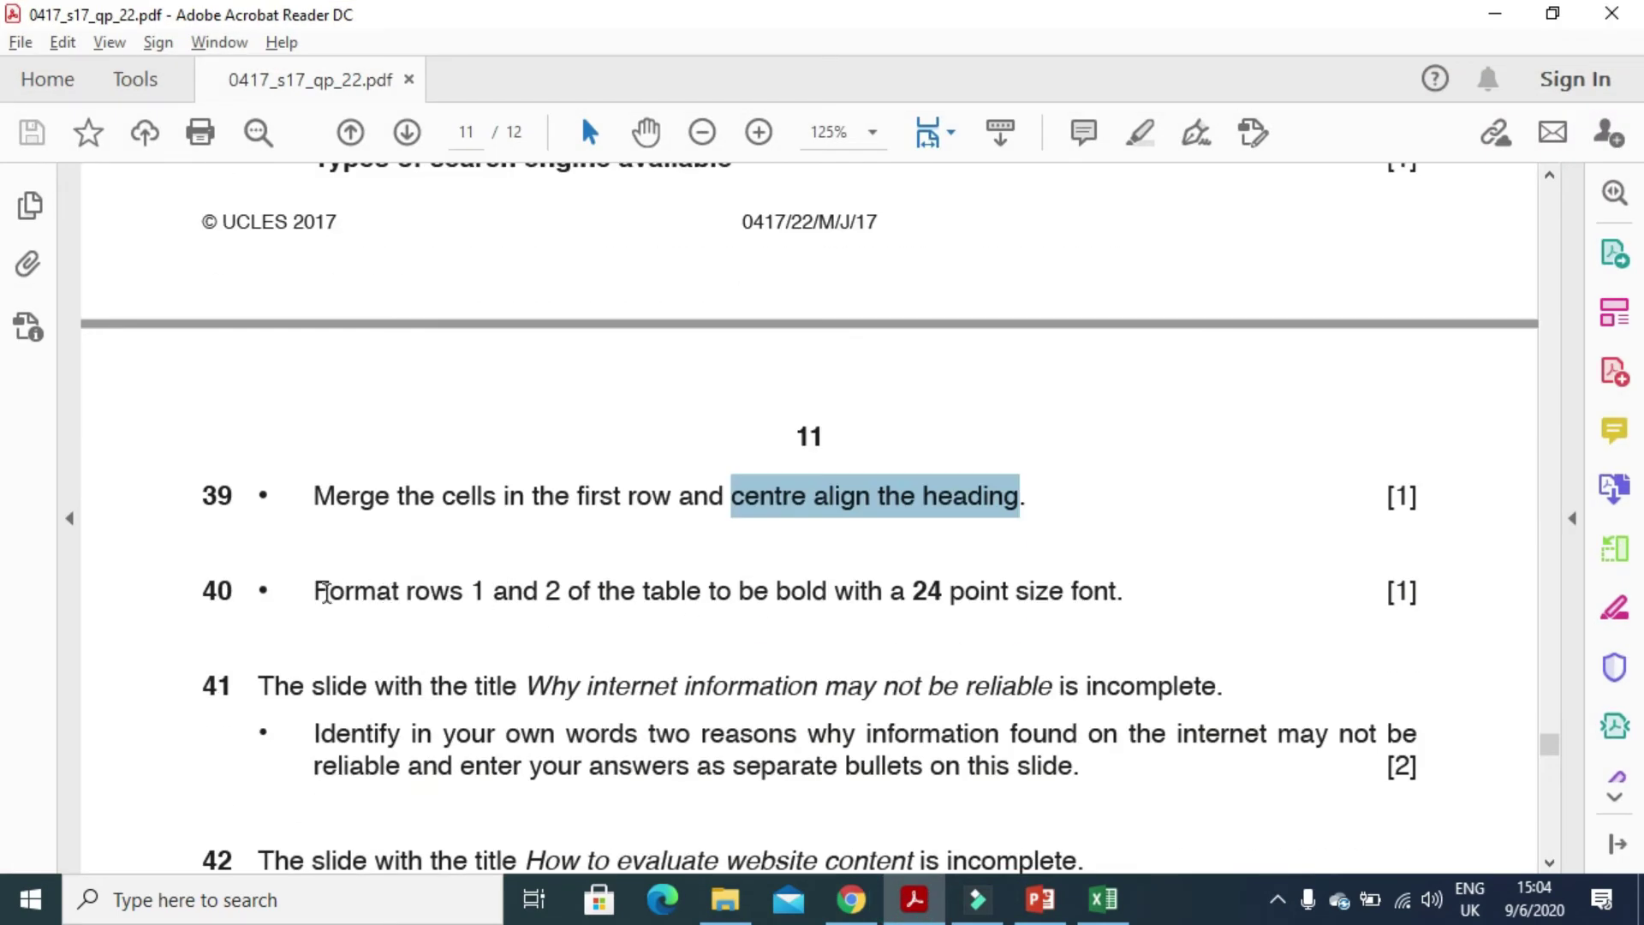
# - Read question 40 on making table rows 1 and 2 bold at 24 pt
pyautogui.moveTo(326, 592); pyautogui.dragTo(1112, 617)
pyautogui.click(1041, 899)
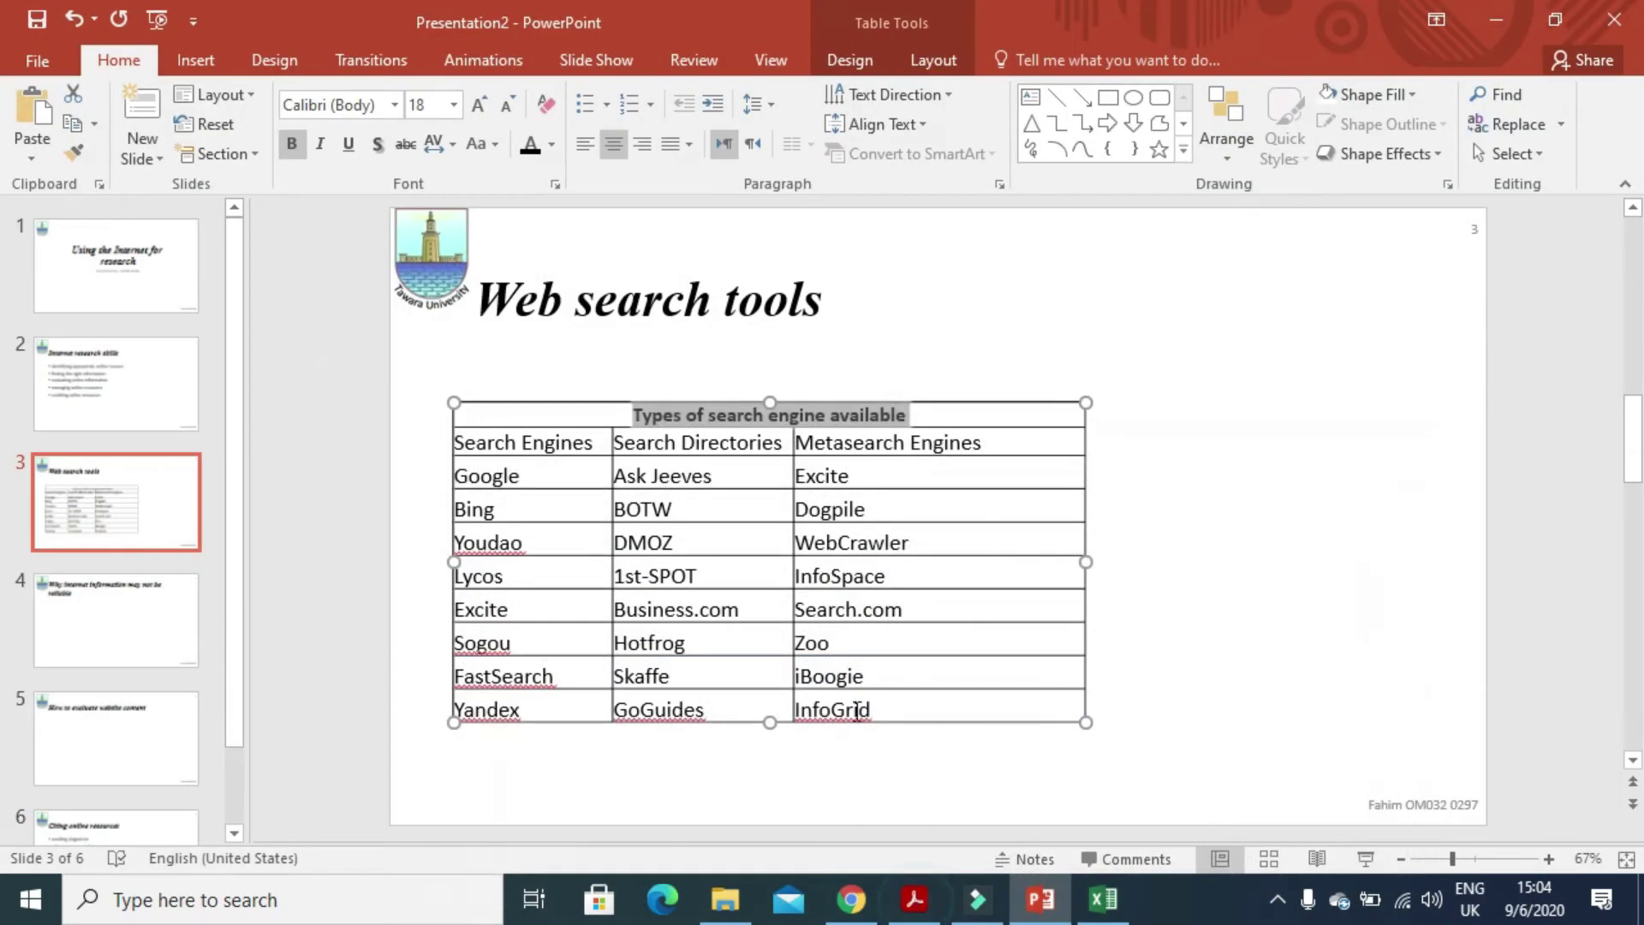
pyautogui.click(791, 608)
pyautogui.click(914, 899)
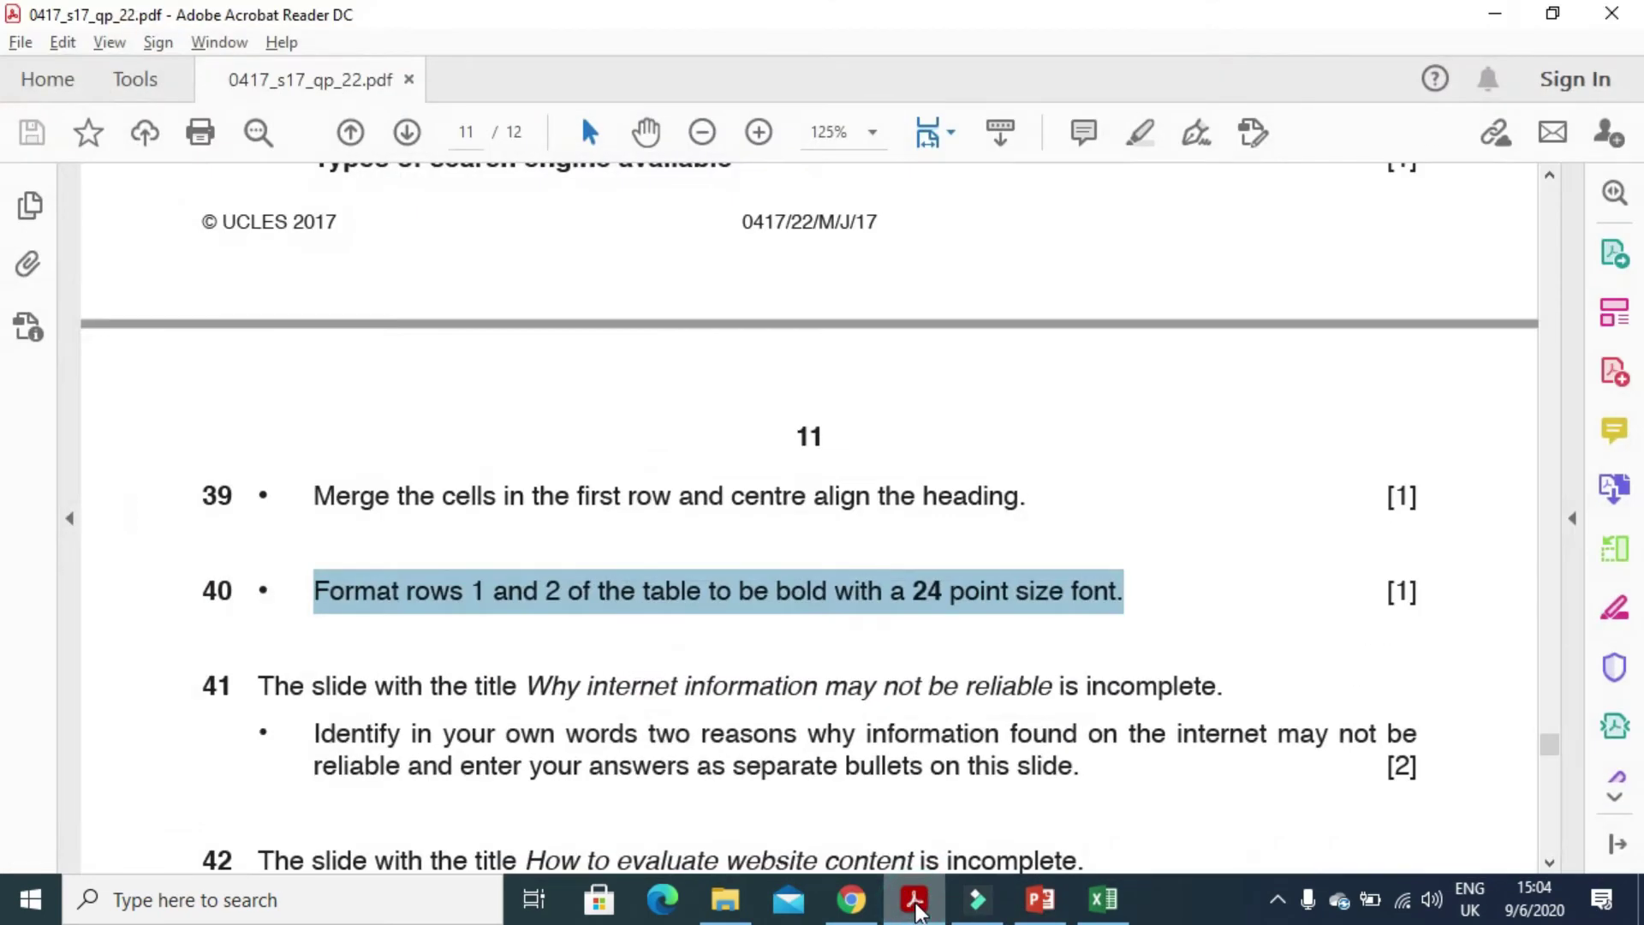
pyautogui.click(914, 899)
# - Make the table's first two rows bold at 24 pt
pyautogui.moveTo(985, 445); pyautogui.dragTo(583, 422)
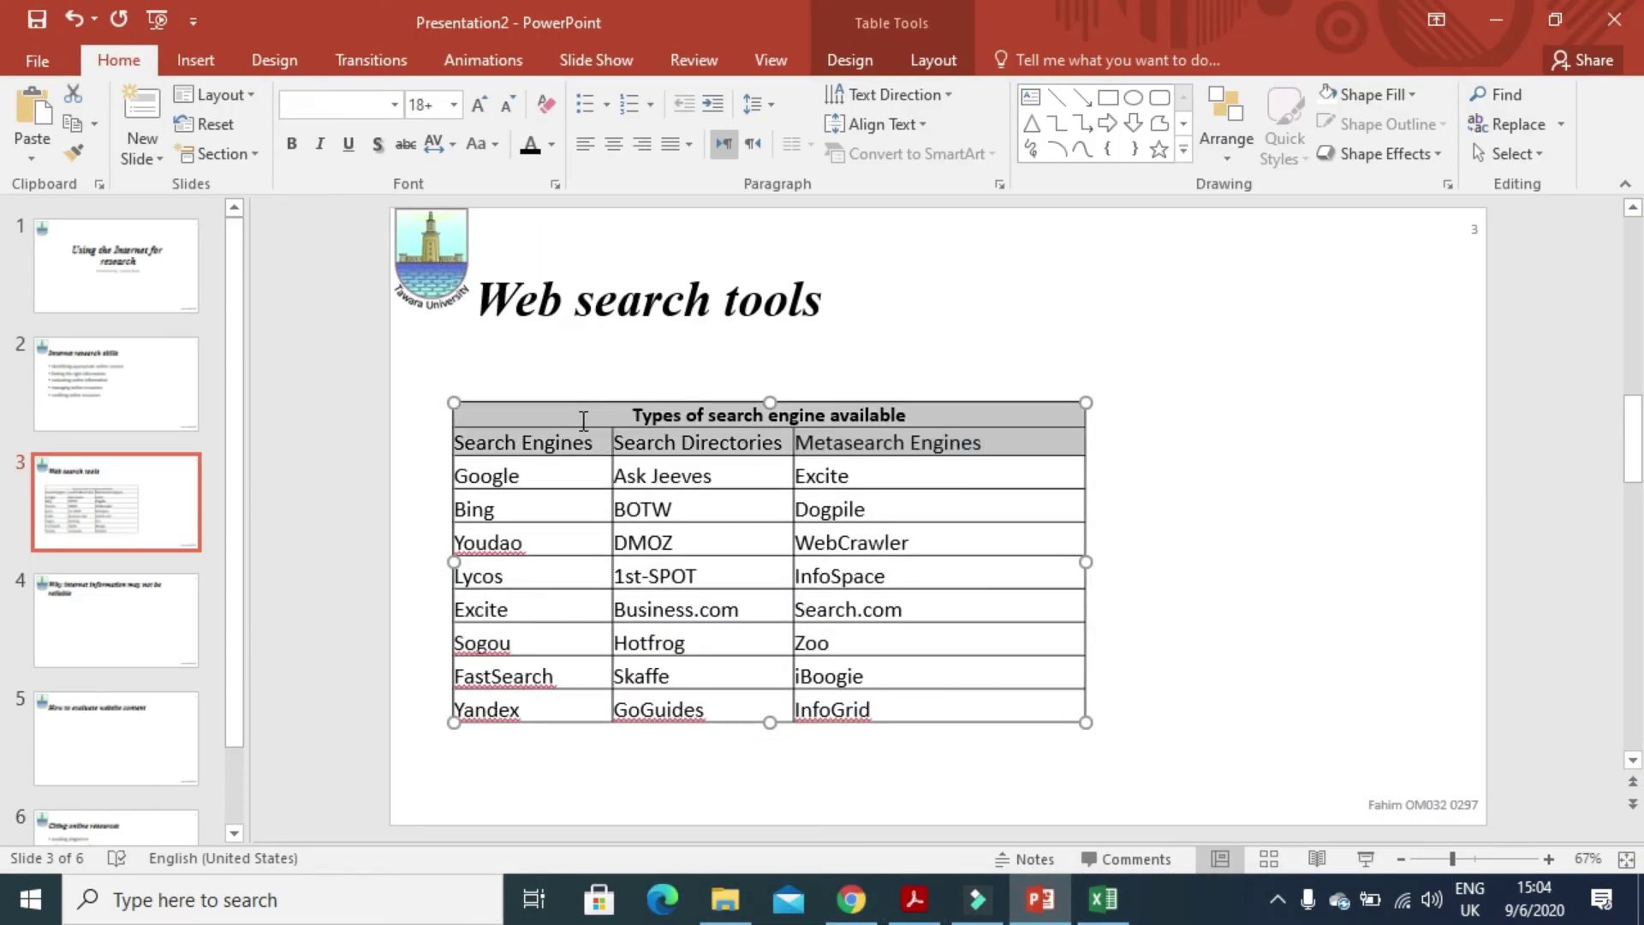
pyautogui.click(291, 143)
pyautogui.click(455, 103)
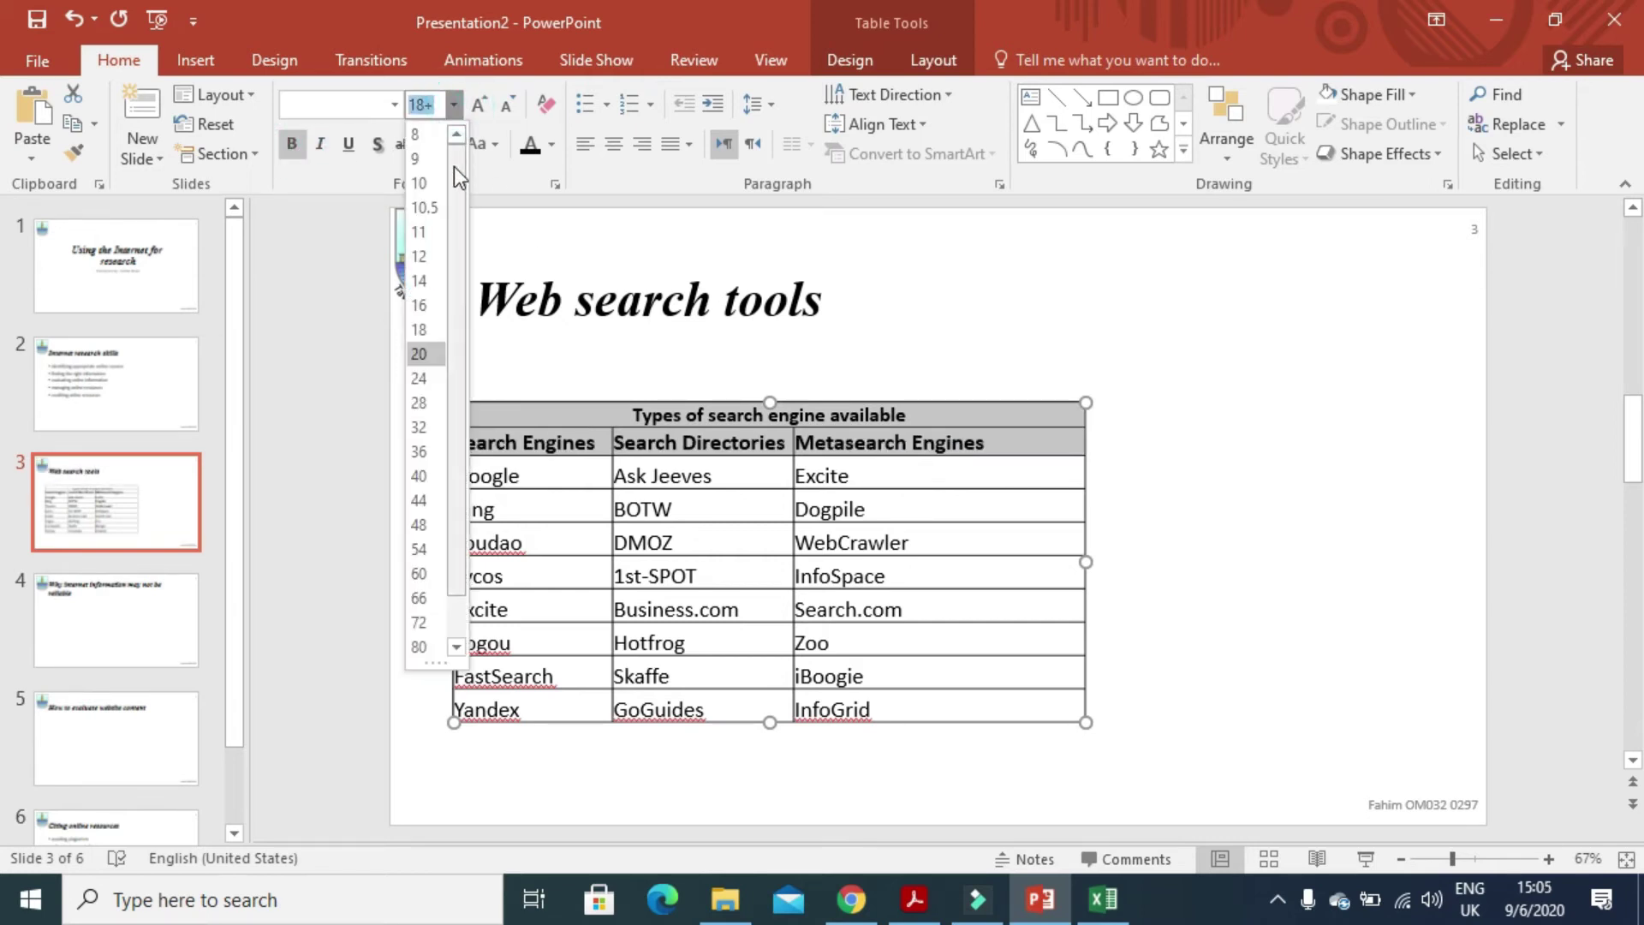
pyautogui.click(428, 381)
pyautogui.click(641, 591)
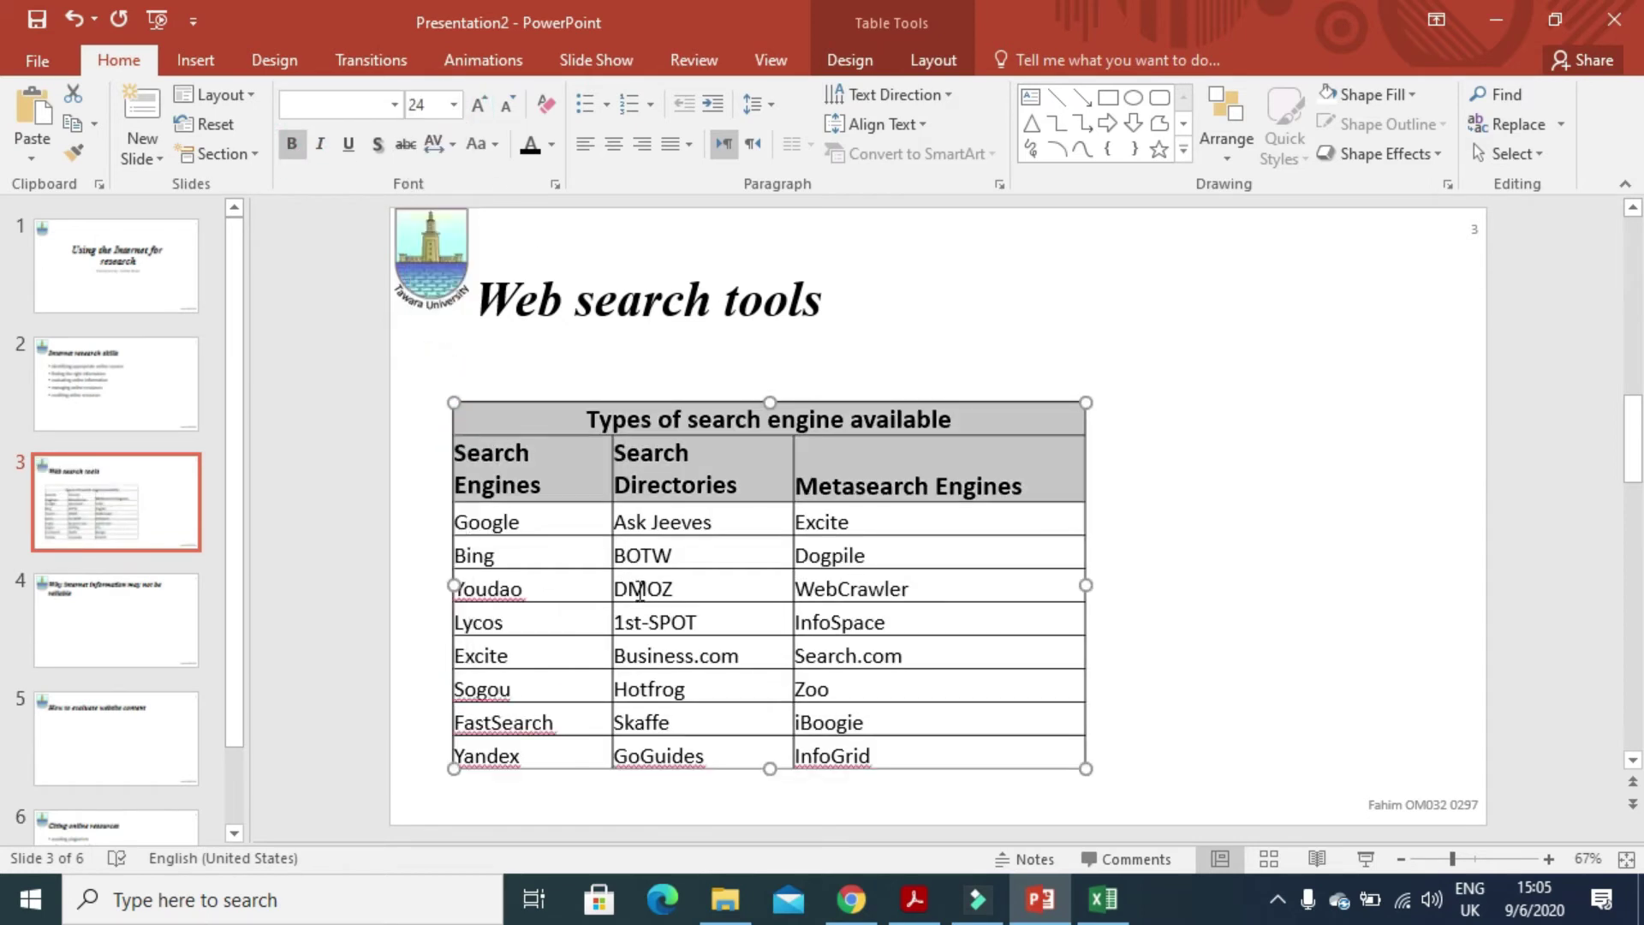
# - Autofit the first two columns so headers fit one line, then move the table right and up
pyautogui.doubleClick(609, 461)
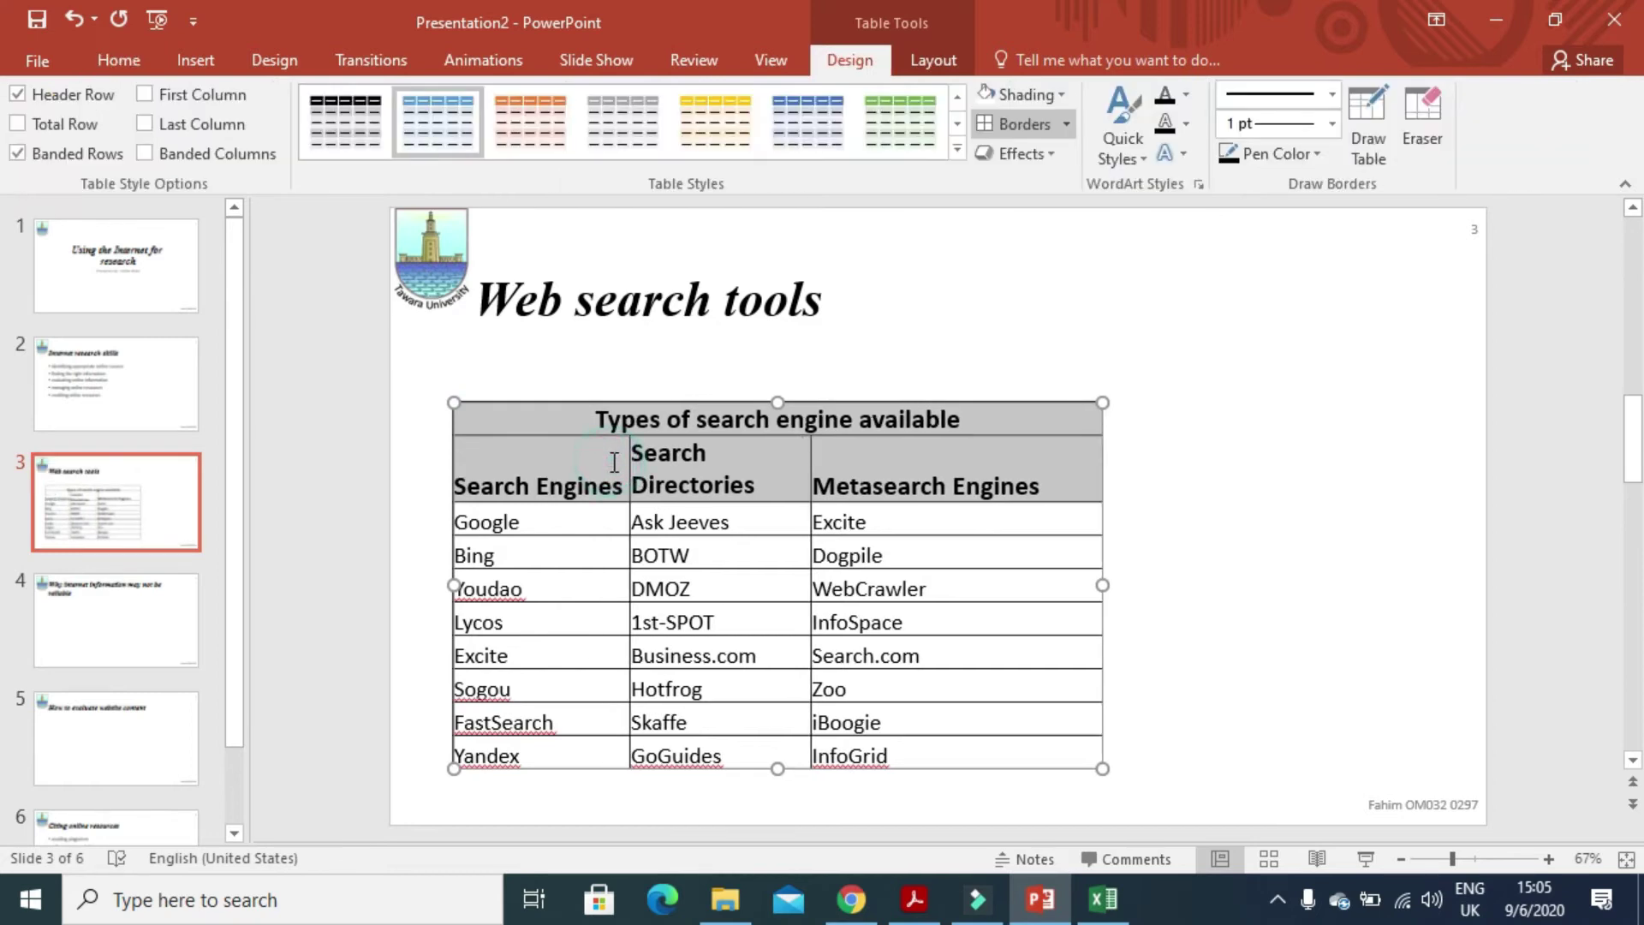
pyautogui.doubleClick(809, 468)
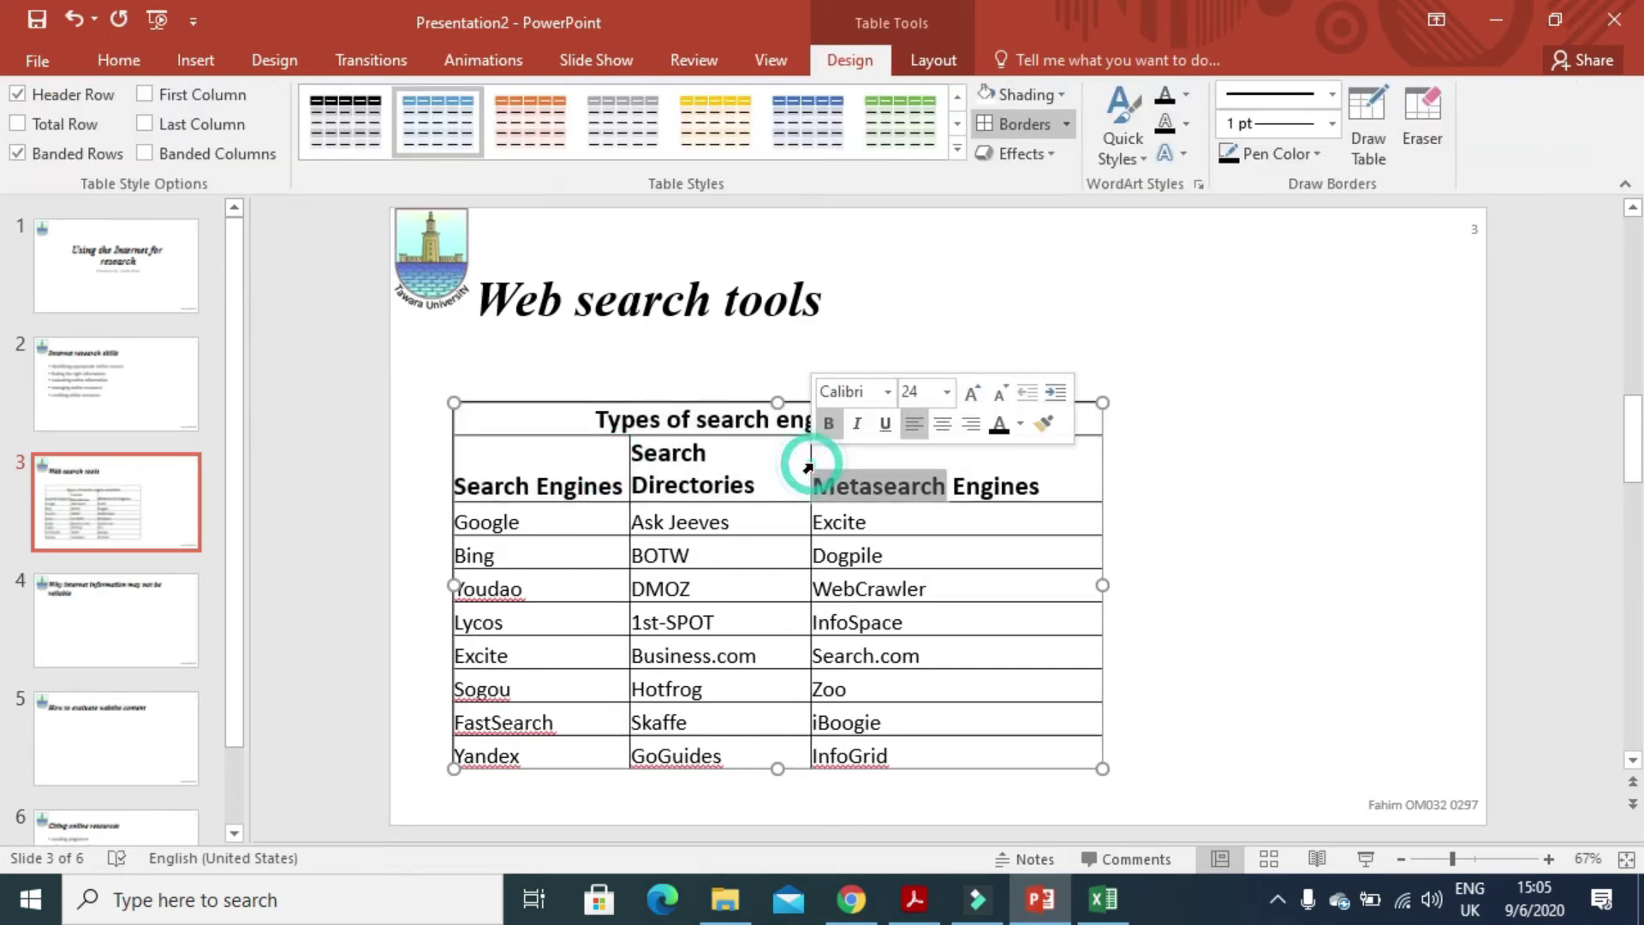
pyautogui.doubleClick(809, 469)
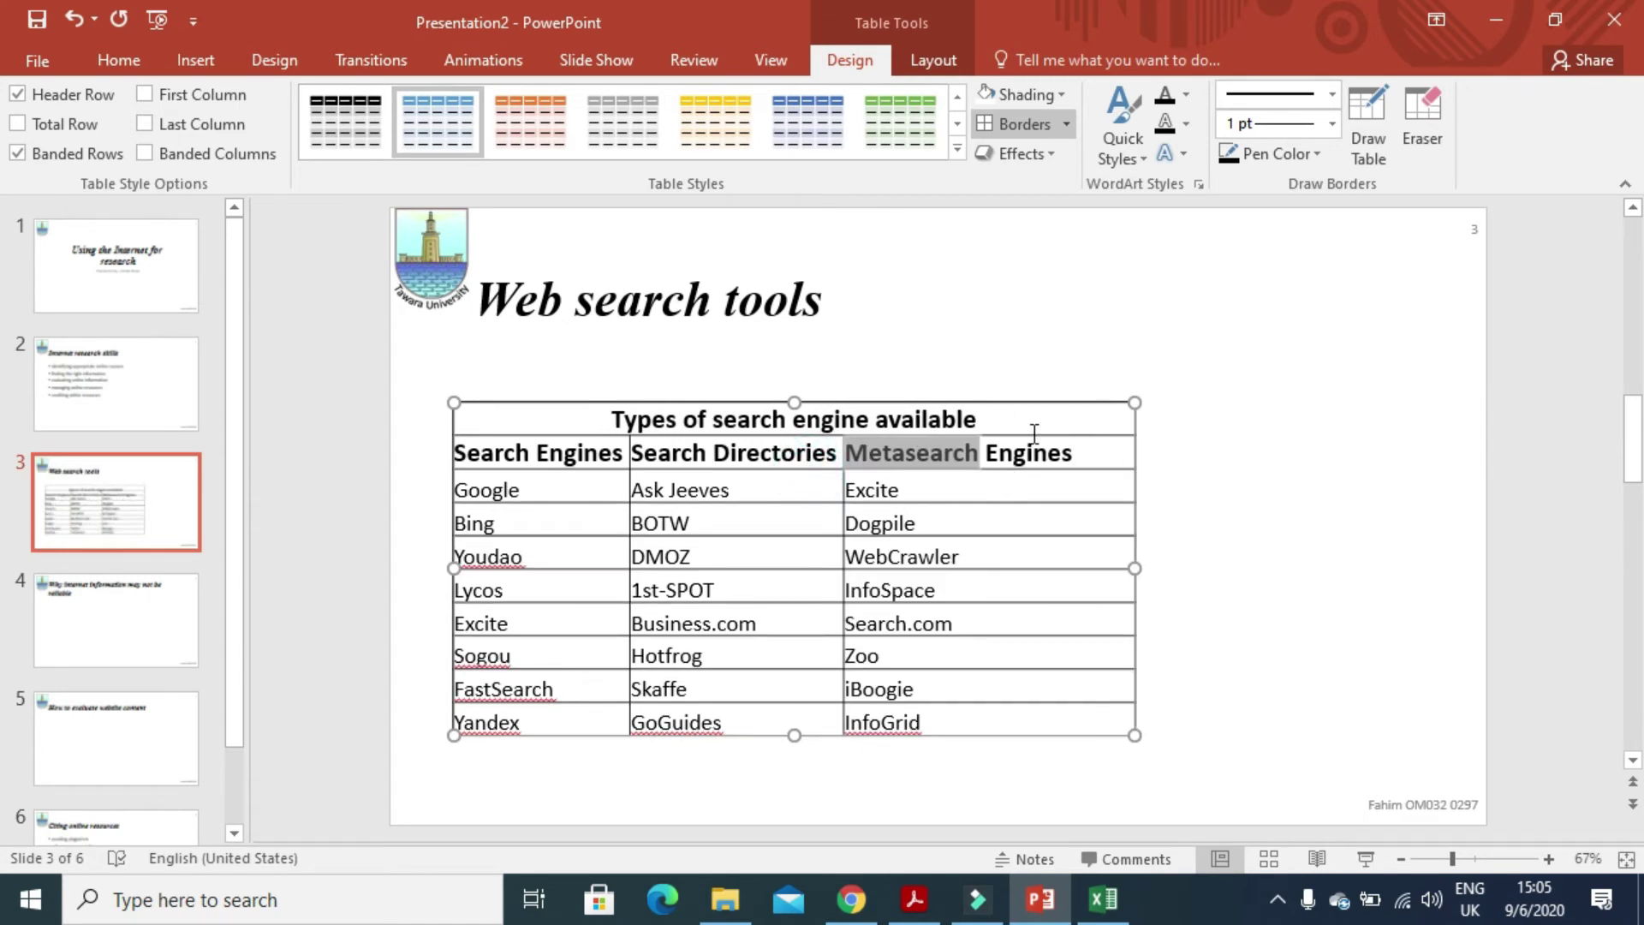
pyautogui.click(808, 689)
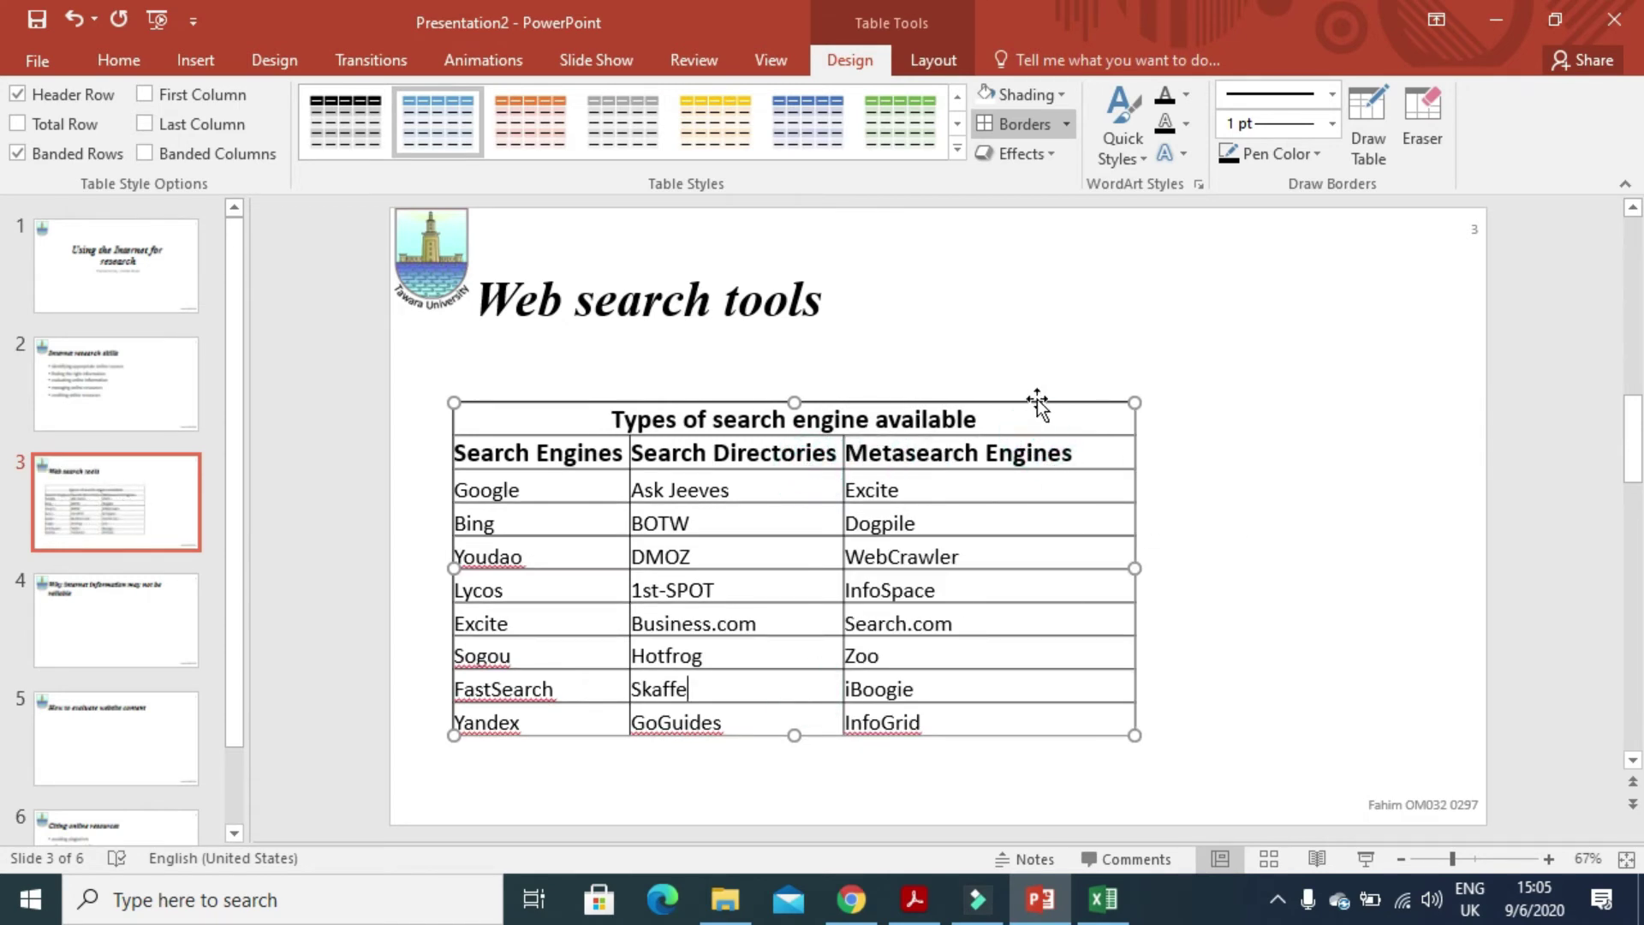
pyautogui.moveTo(1038, 401); pyautogui.dragTo(1139, 368)
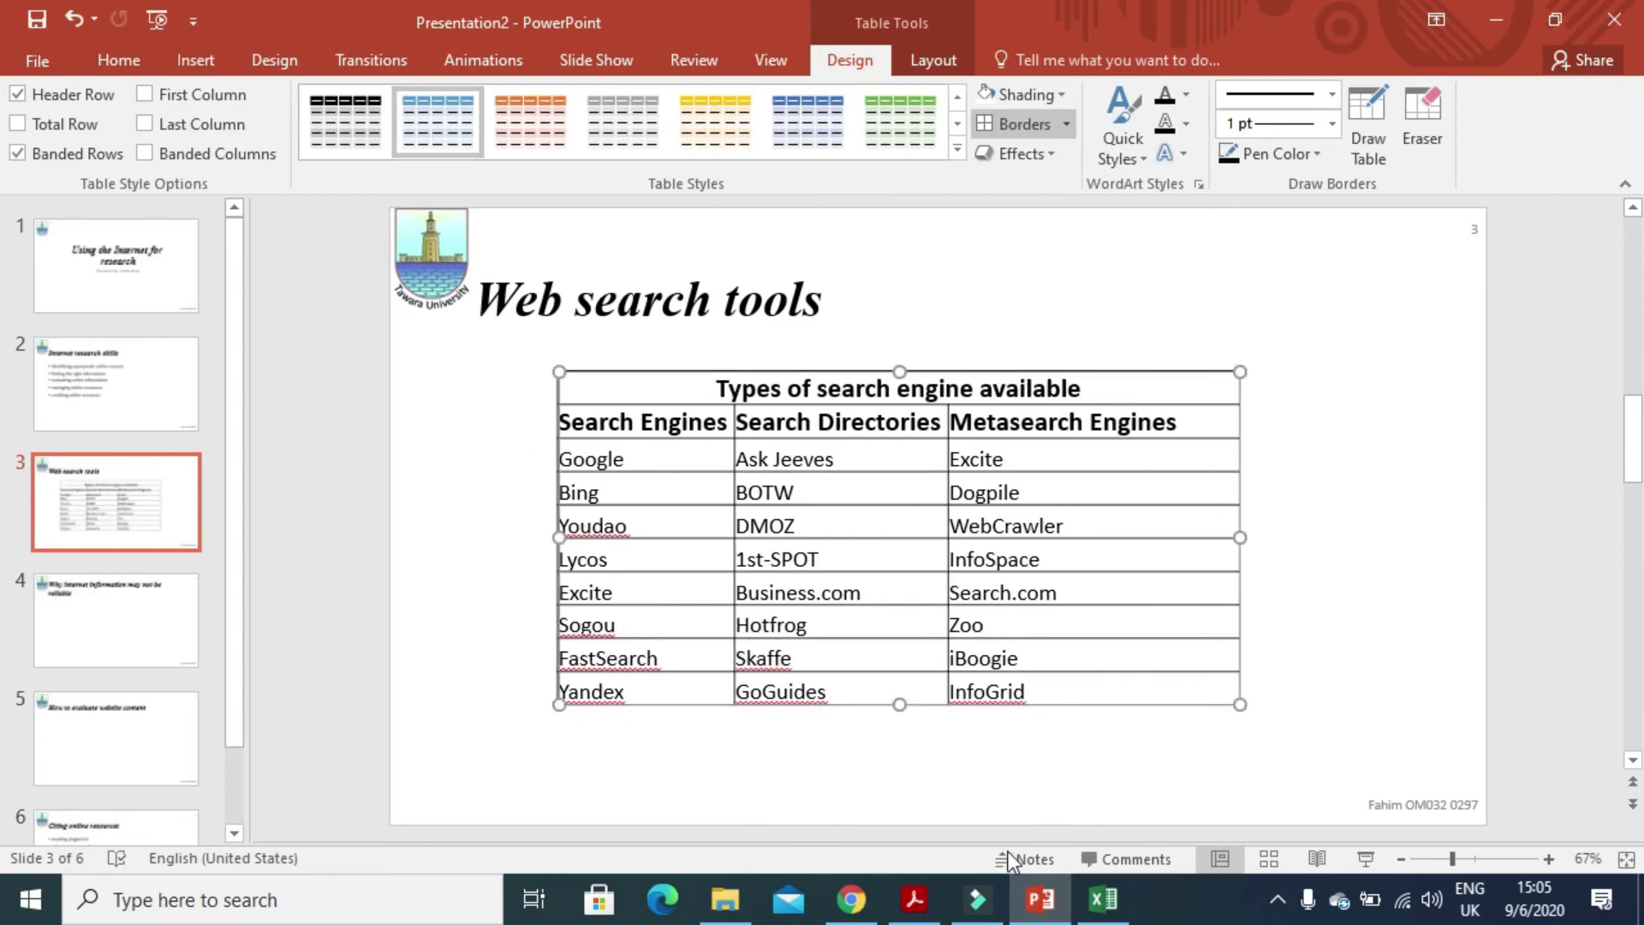
pyautogui.click(914, 899)
# - Read question 41 on two reasons internet information may be unreliable
pyautogui.scroll(-3, 912, 734)
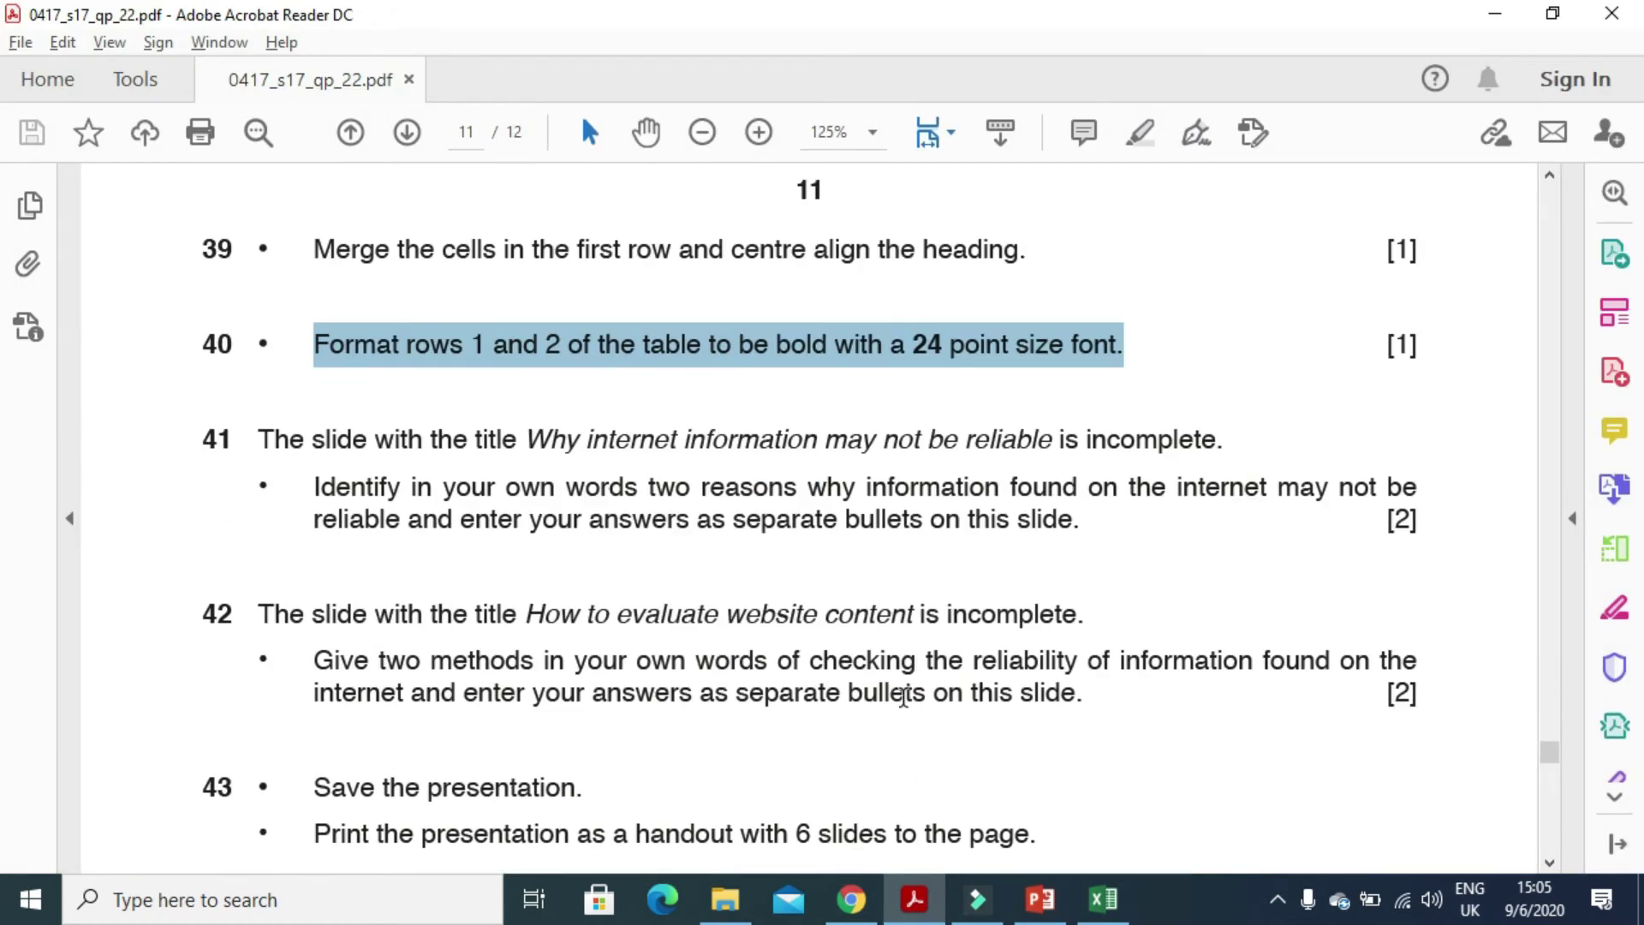
pyautogui.moveTo(261, 439); pyautogui.dragTo(1194, 459)
pyautogui.moveTo(300, 497); pyautogui.dragTo(842, 482)
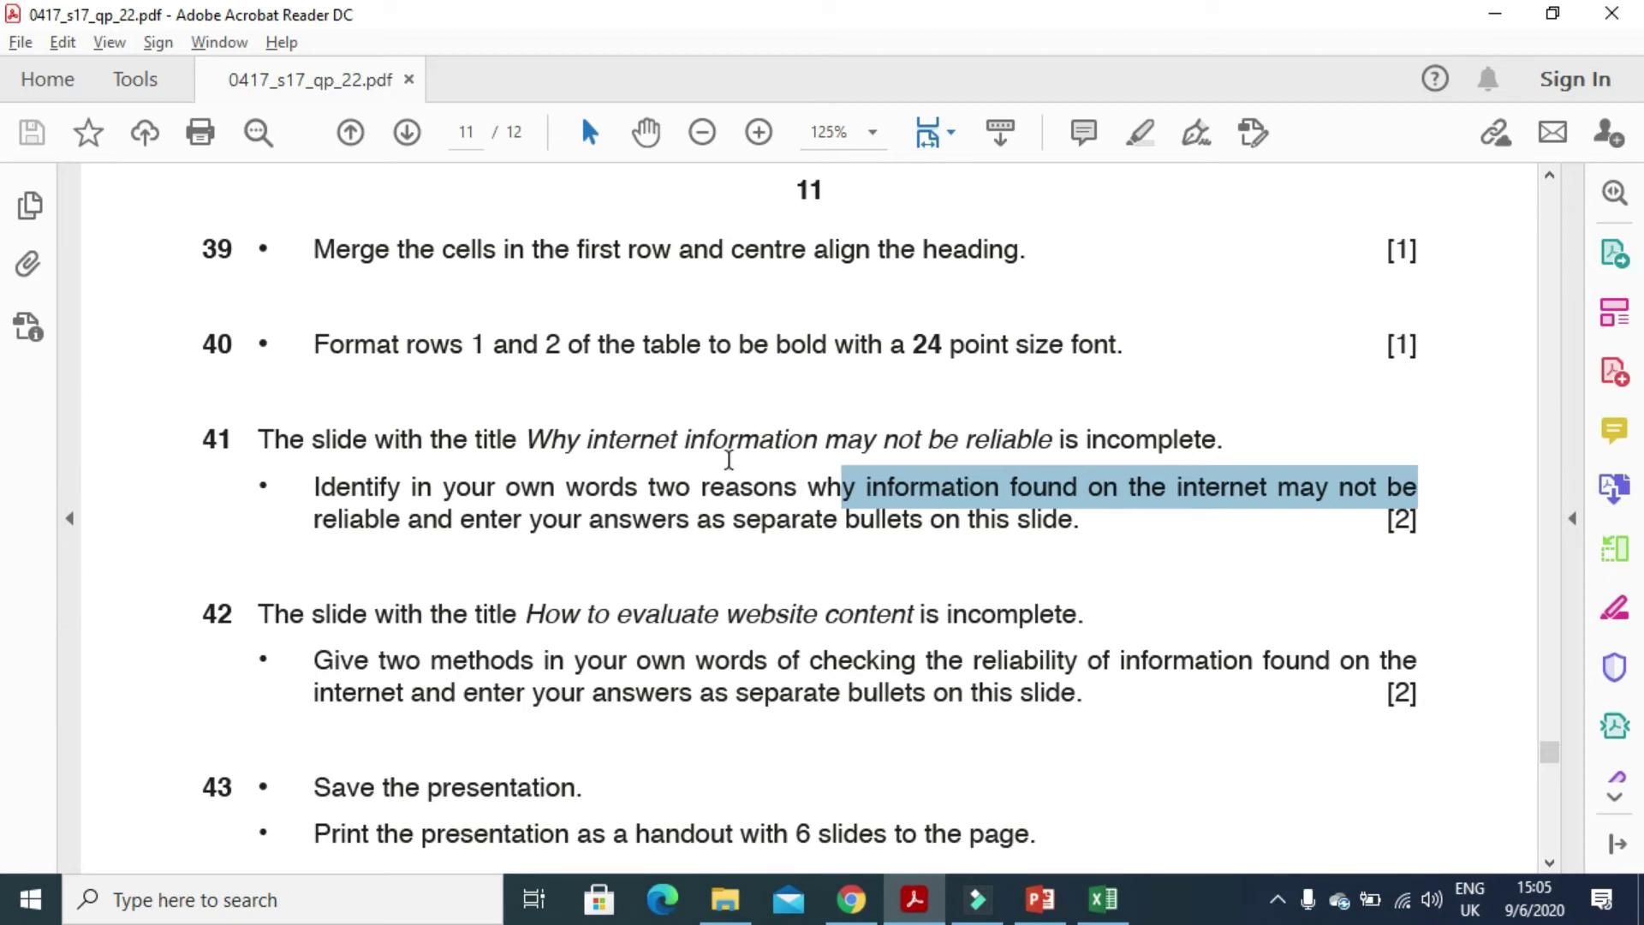
pyautogui.click(1039, 909)
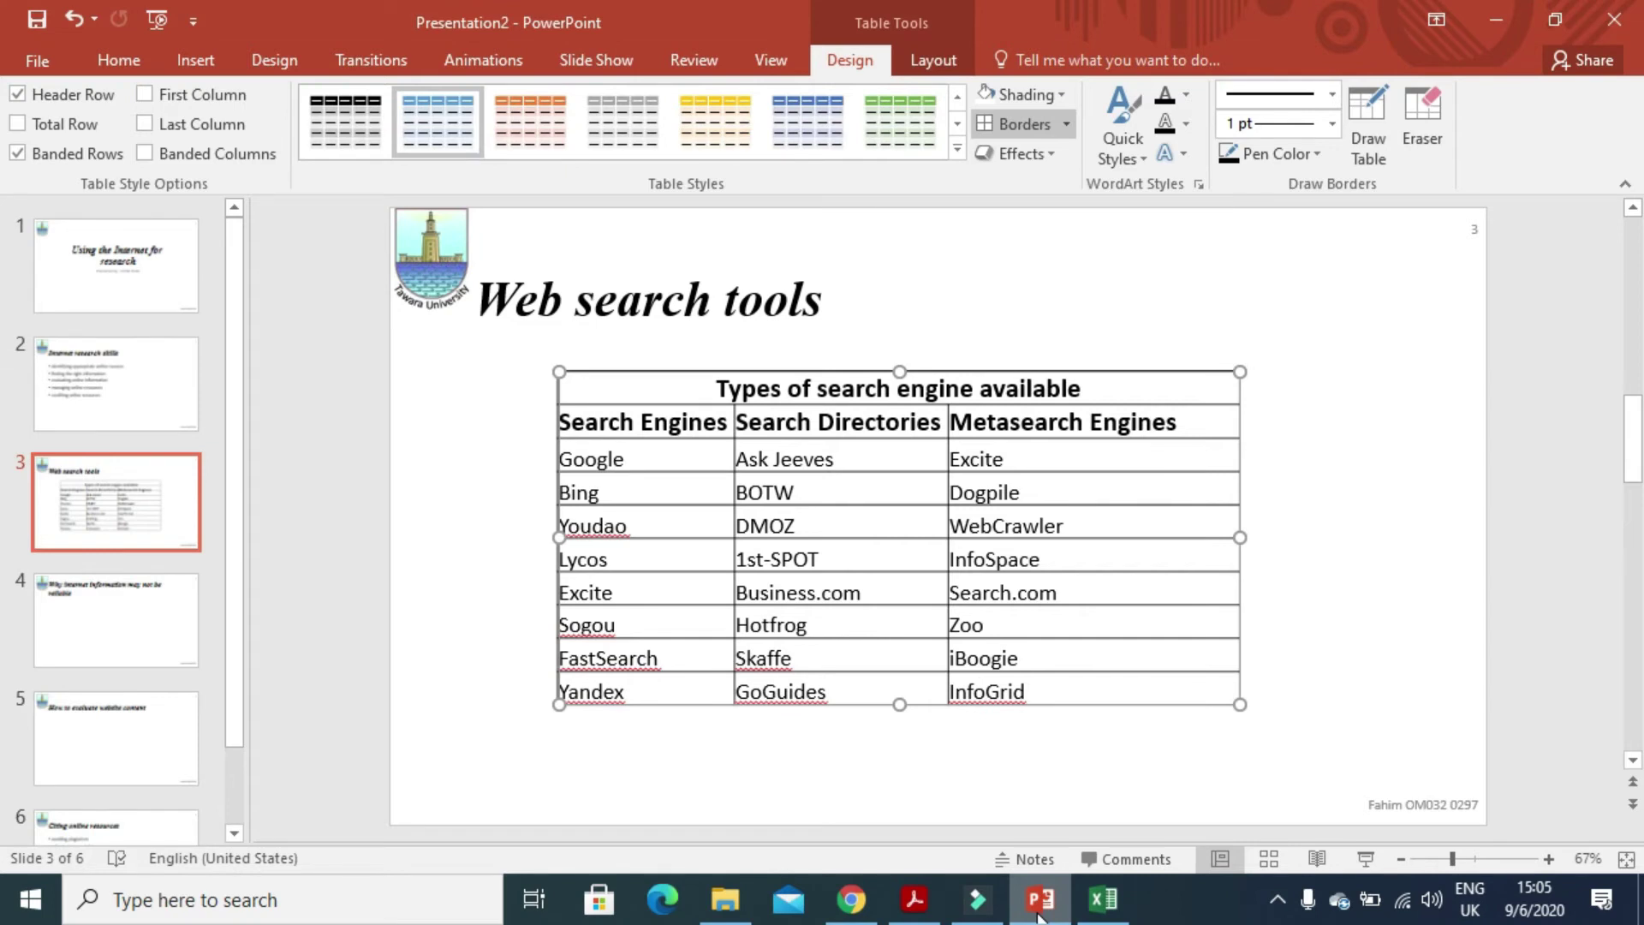
# - On slide 4, list 'anybody can set up a website', 'Internet is not regulated', 'commercial sites may be biased', 'wikis can be edited by non-experts'
pyautogui.click(115, 628)
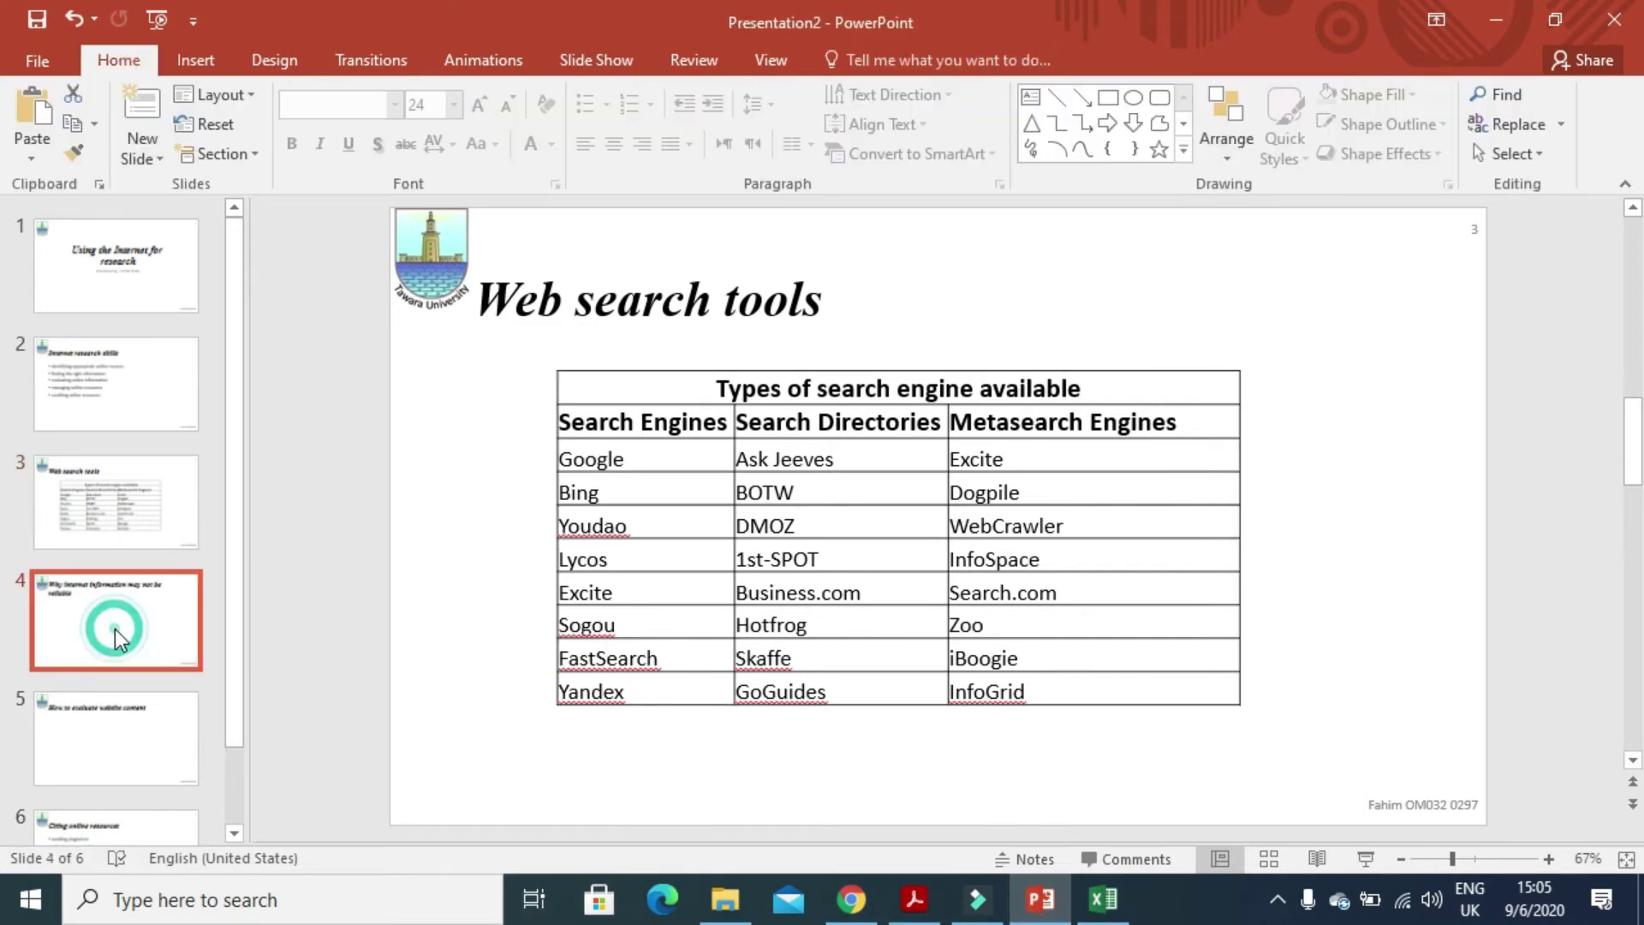
pyautogui.click(966, 376)
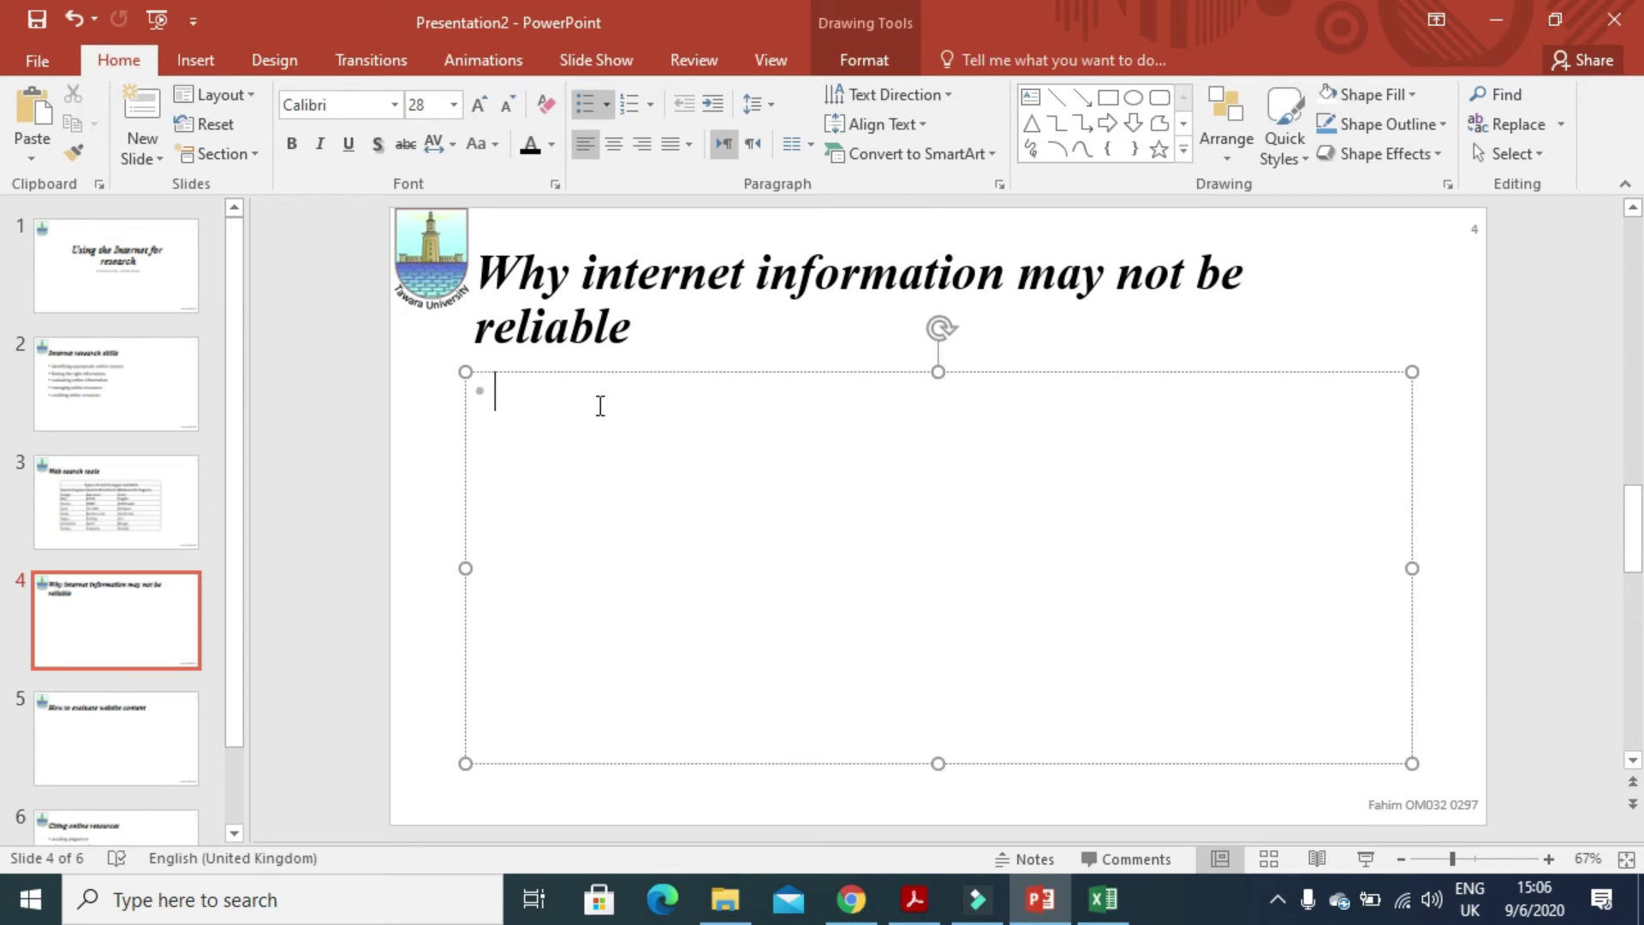
pyautogui.write('anyb')
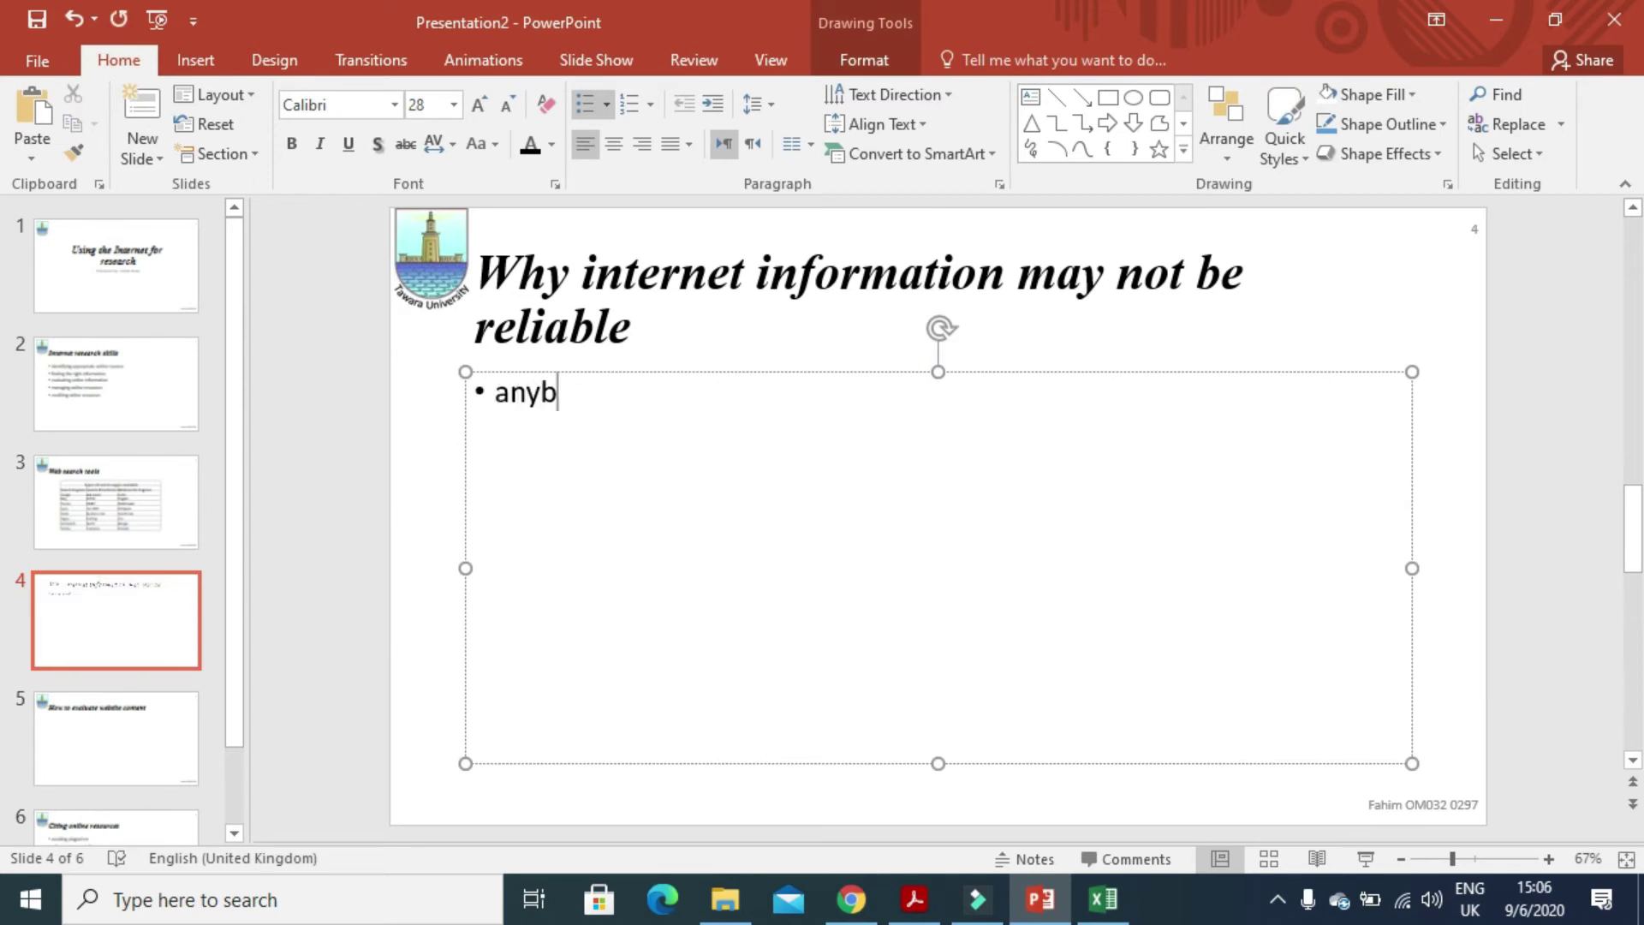
pyautogui.write('ody can')
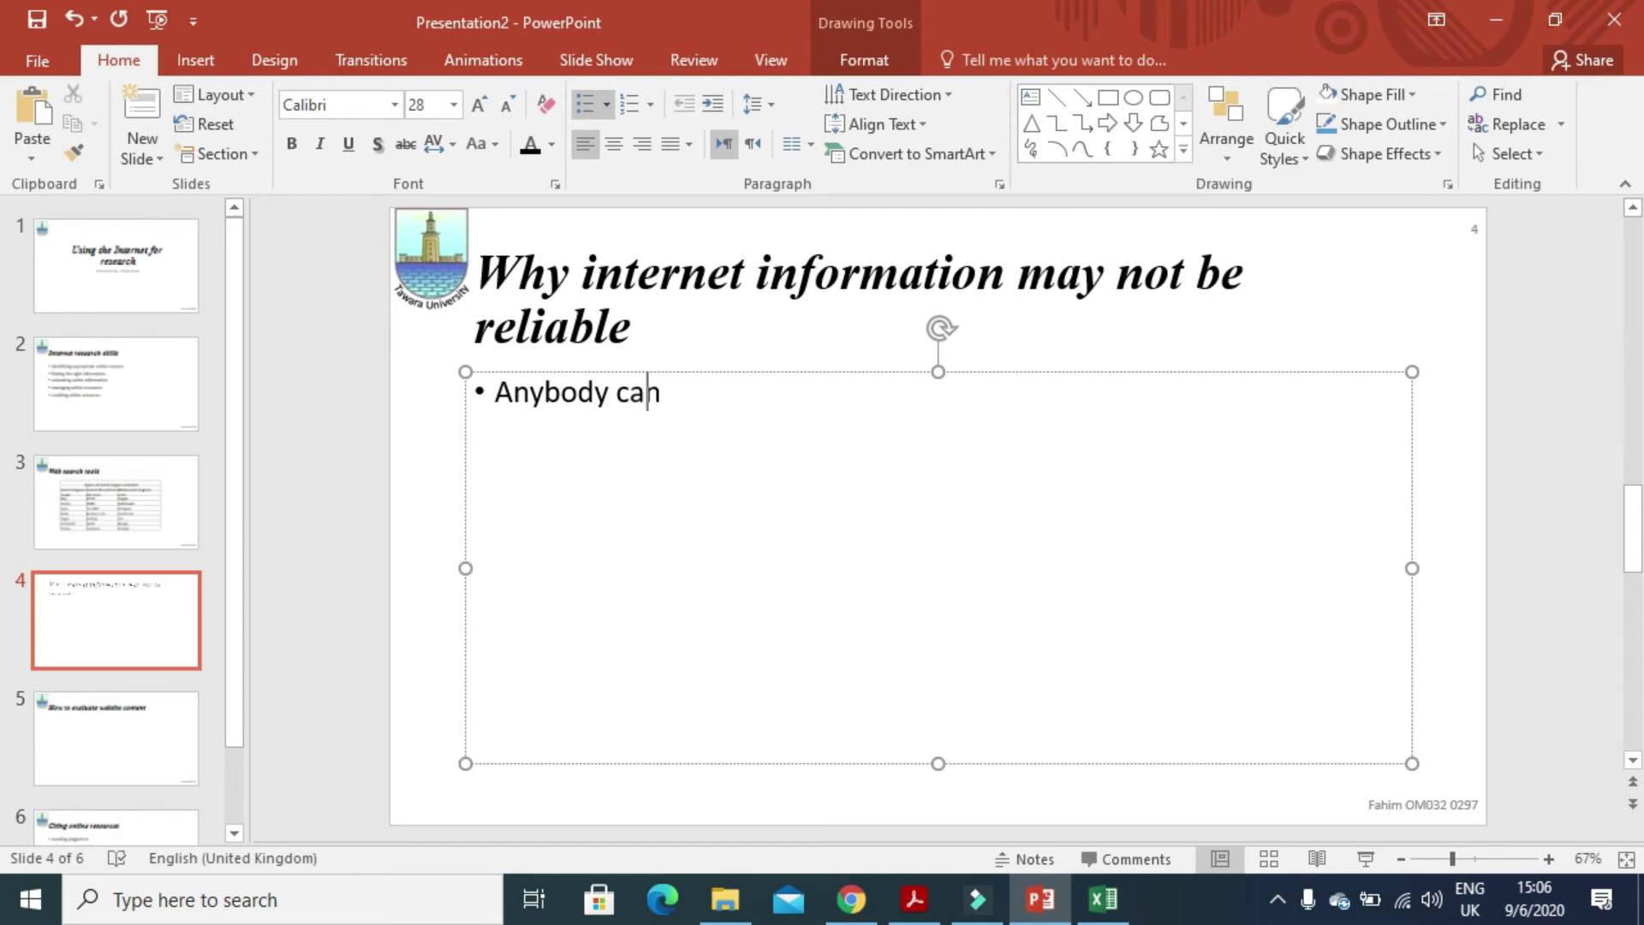
pyautogui.write(' set uo a web')
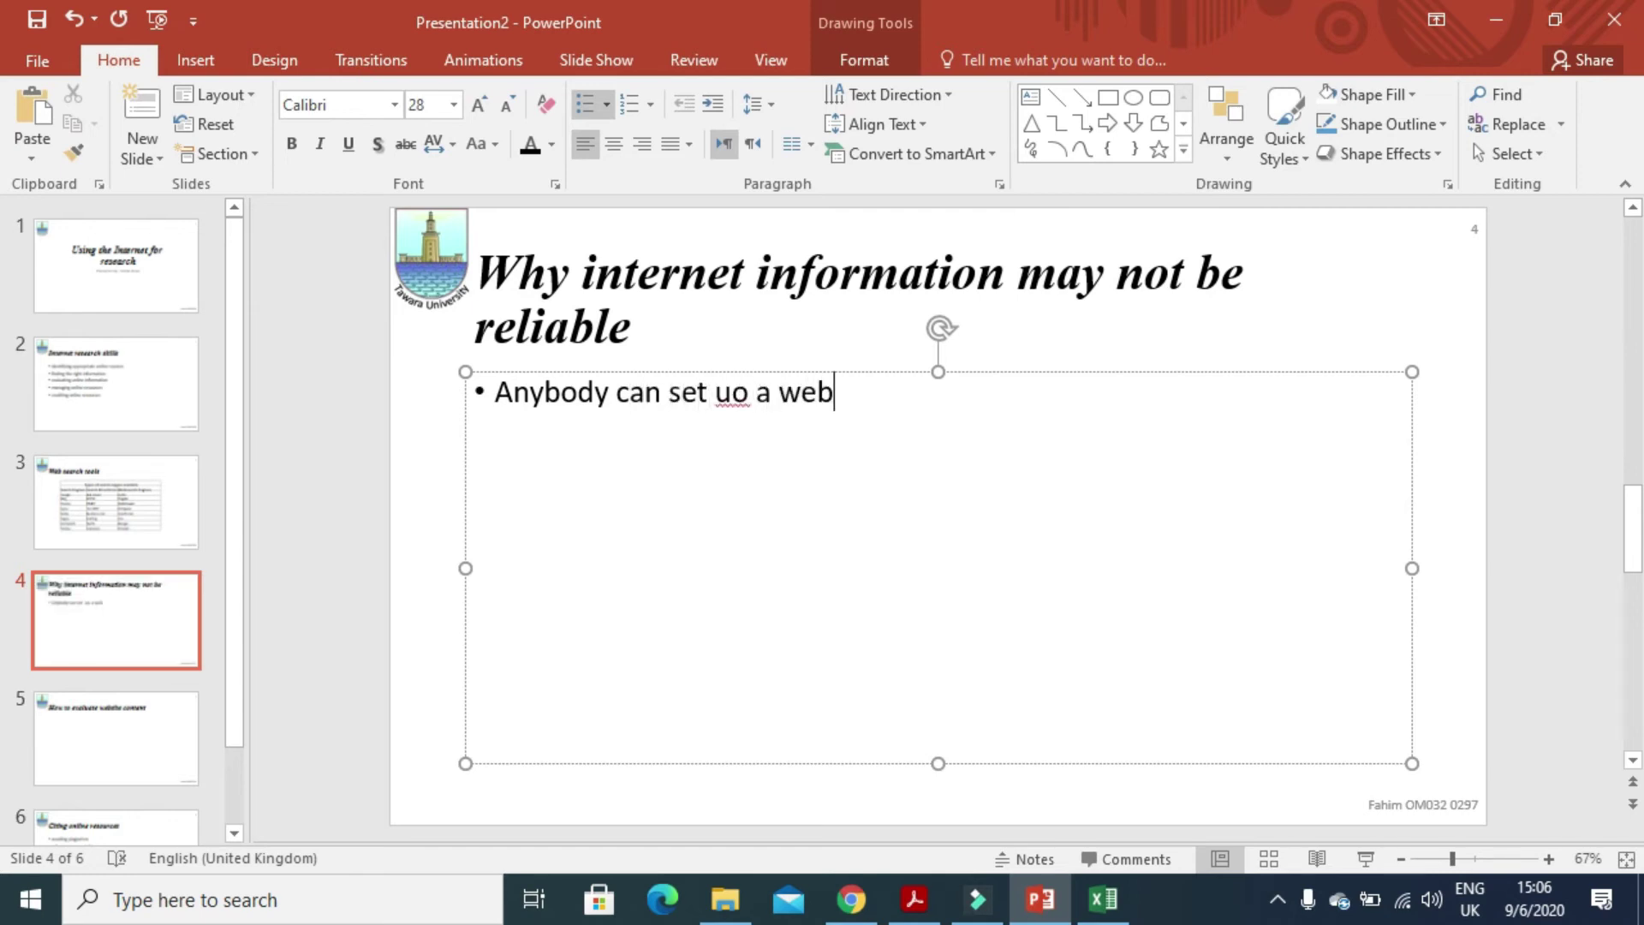
pyautogui.write('site')
pyautogui.press('Delete')
pyautogui.write('p')
pyautogui.press('Return')
pyautogui.write('ite Inte')
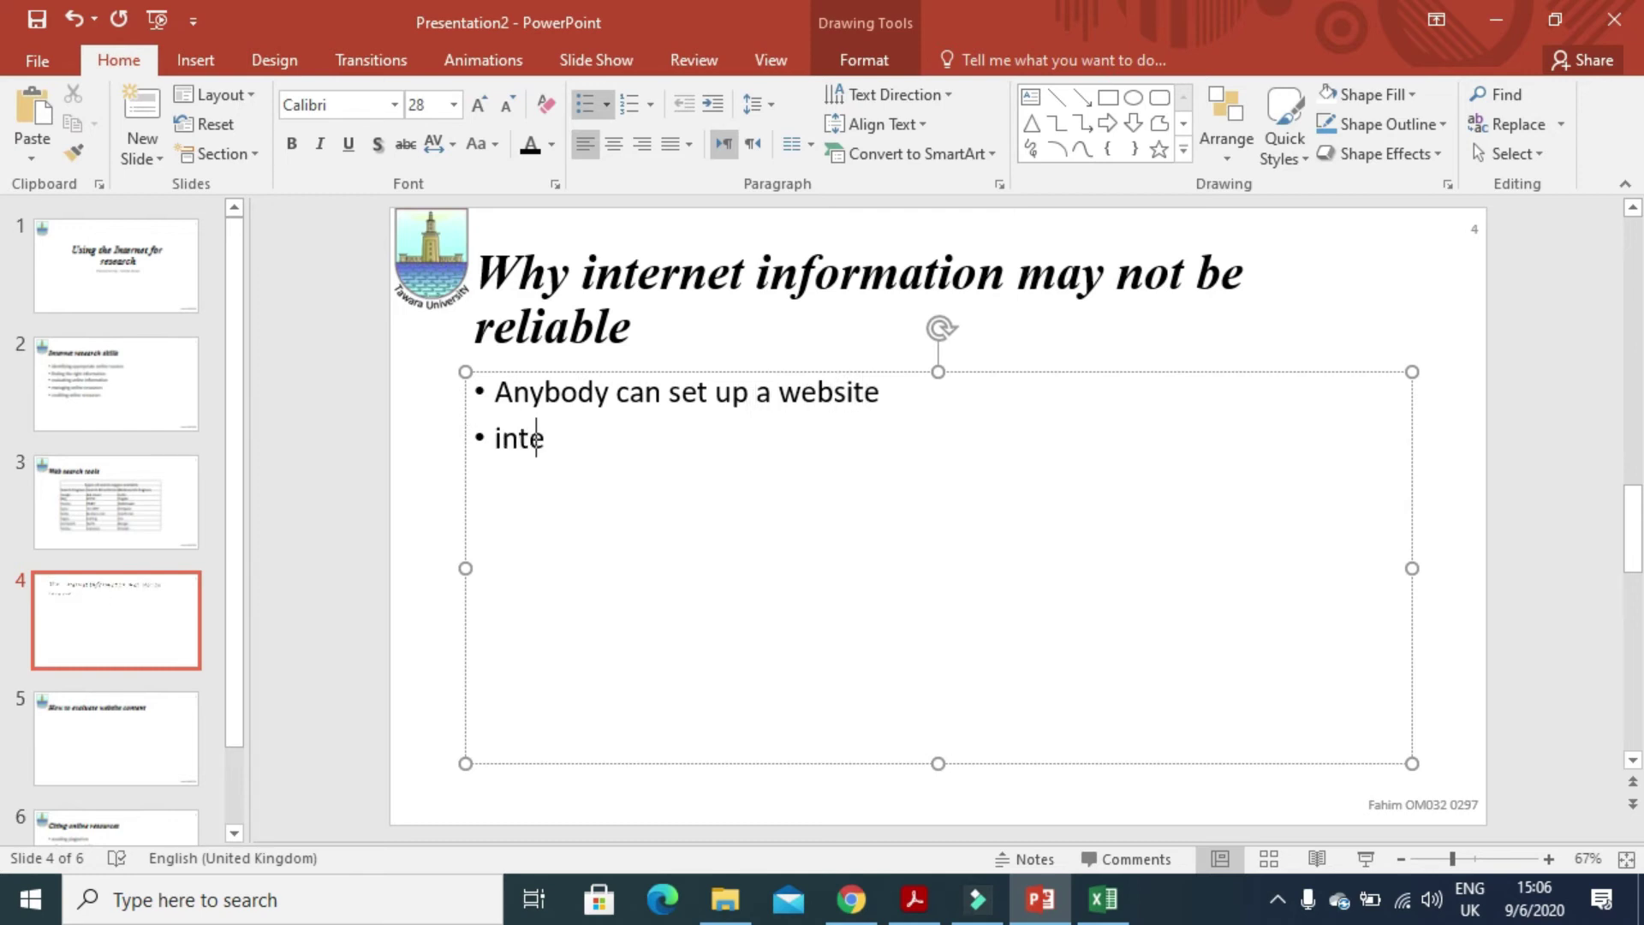
pyautogui.write('rnet is n')
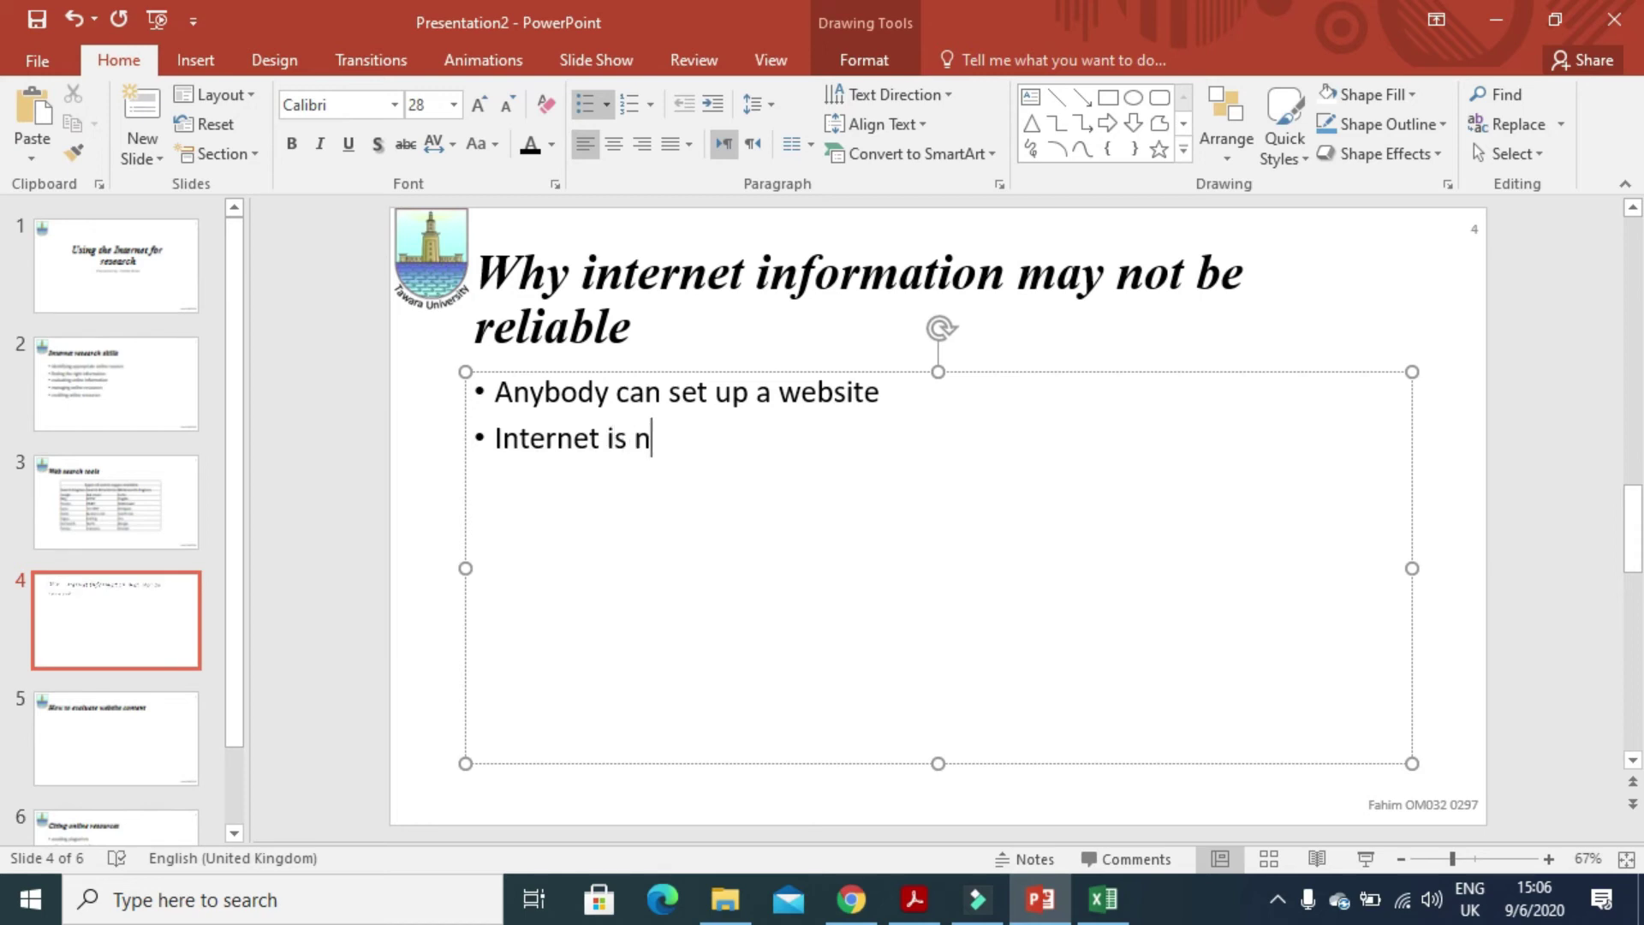
pyautogui.write('ot re')
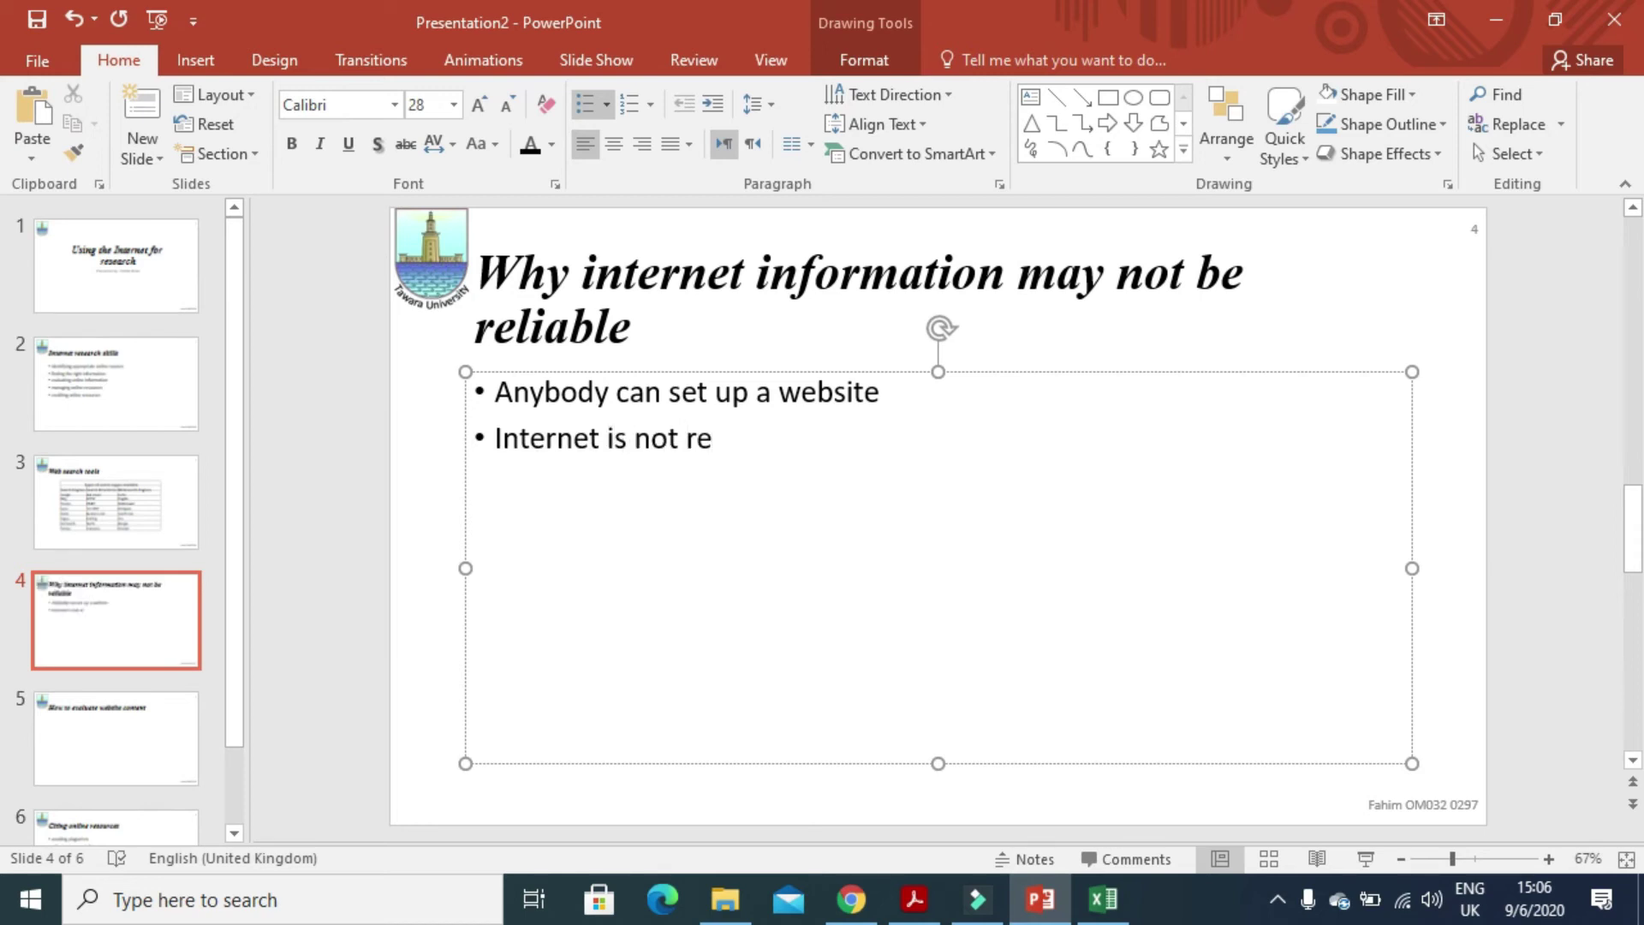
pyautogui.write('gulated')
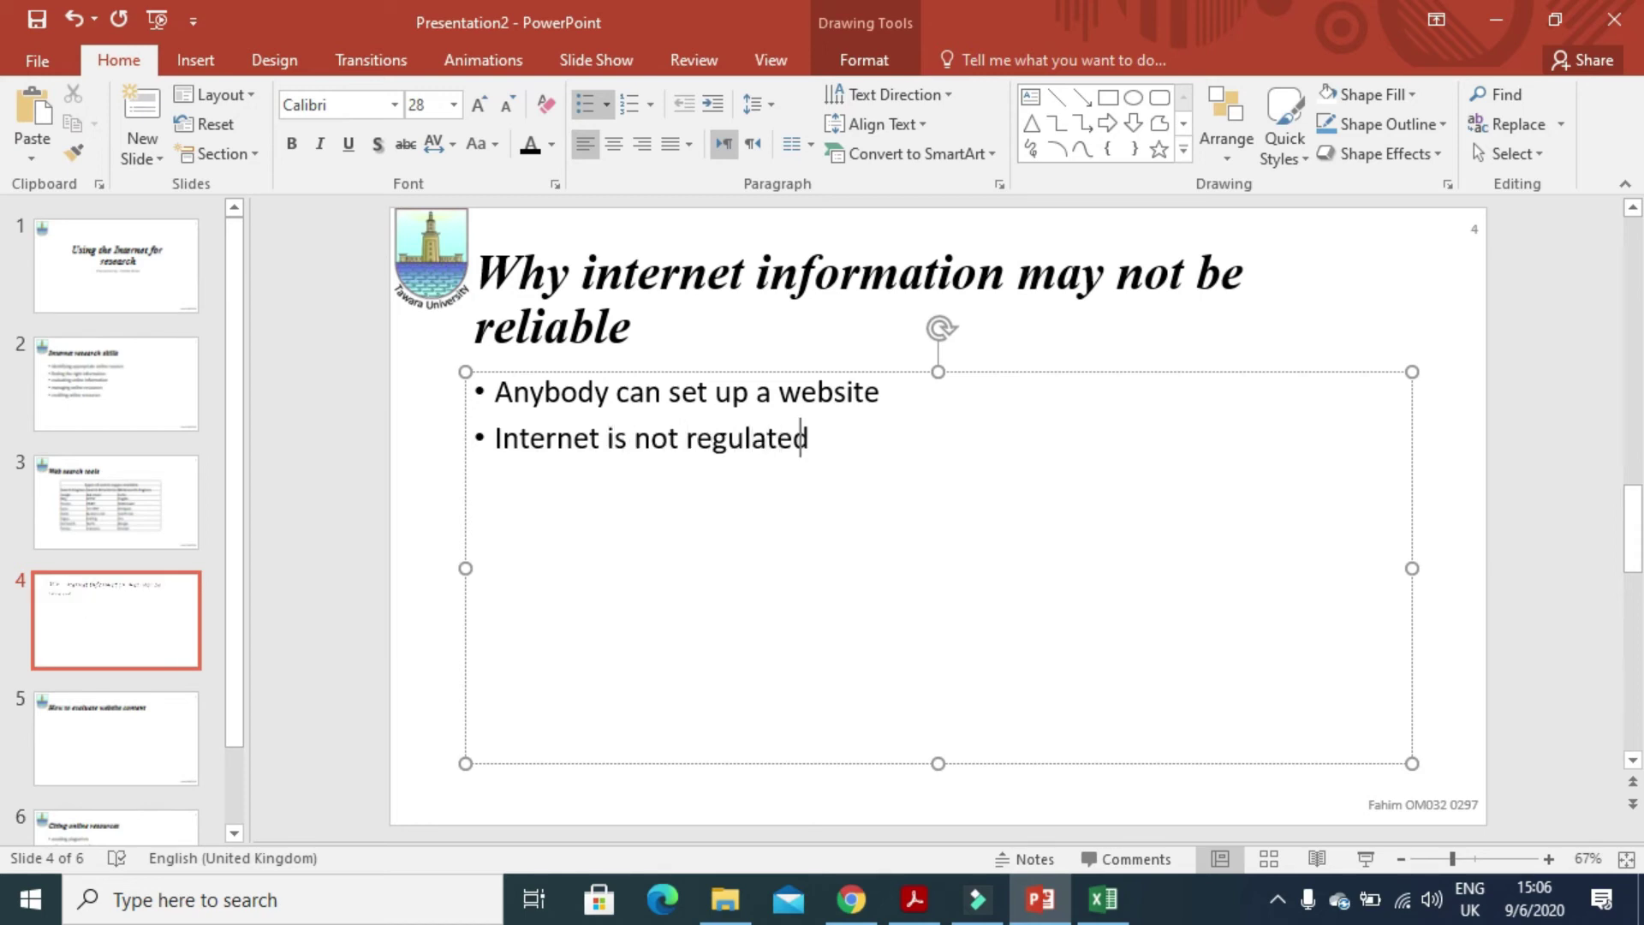
pyautogui.press('Return')
pyautogui.write('commercial ')
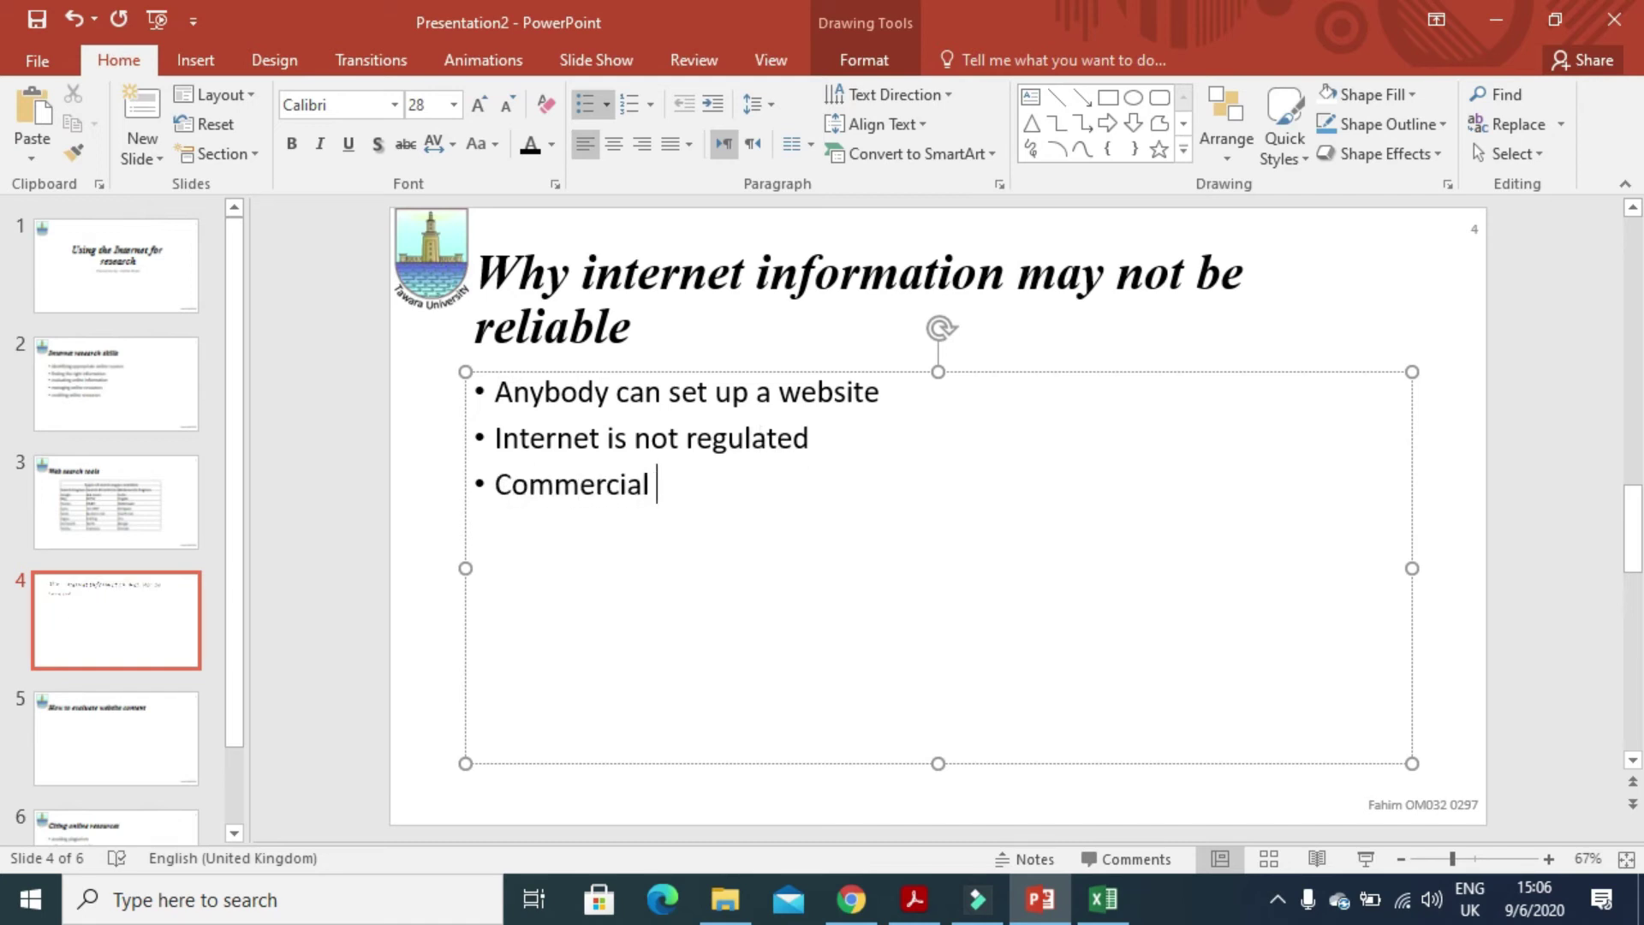
pyautogui.write('sites may b')
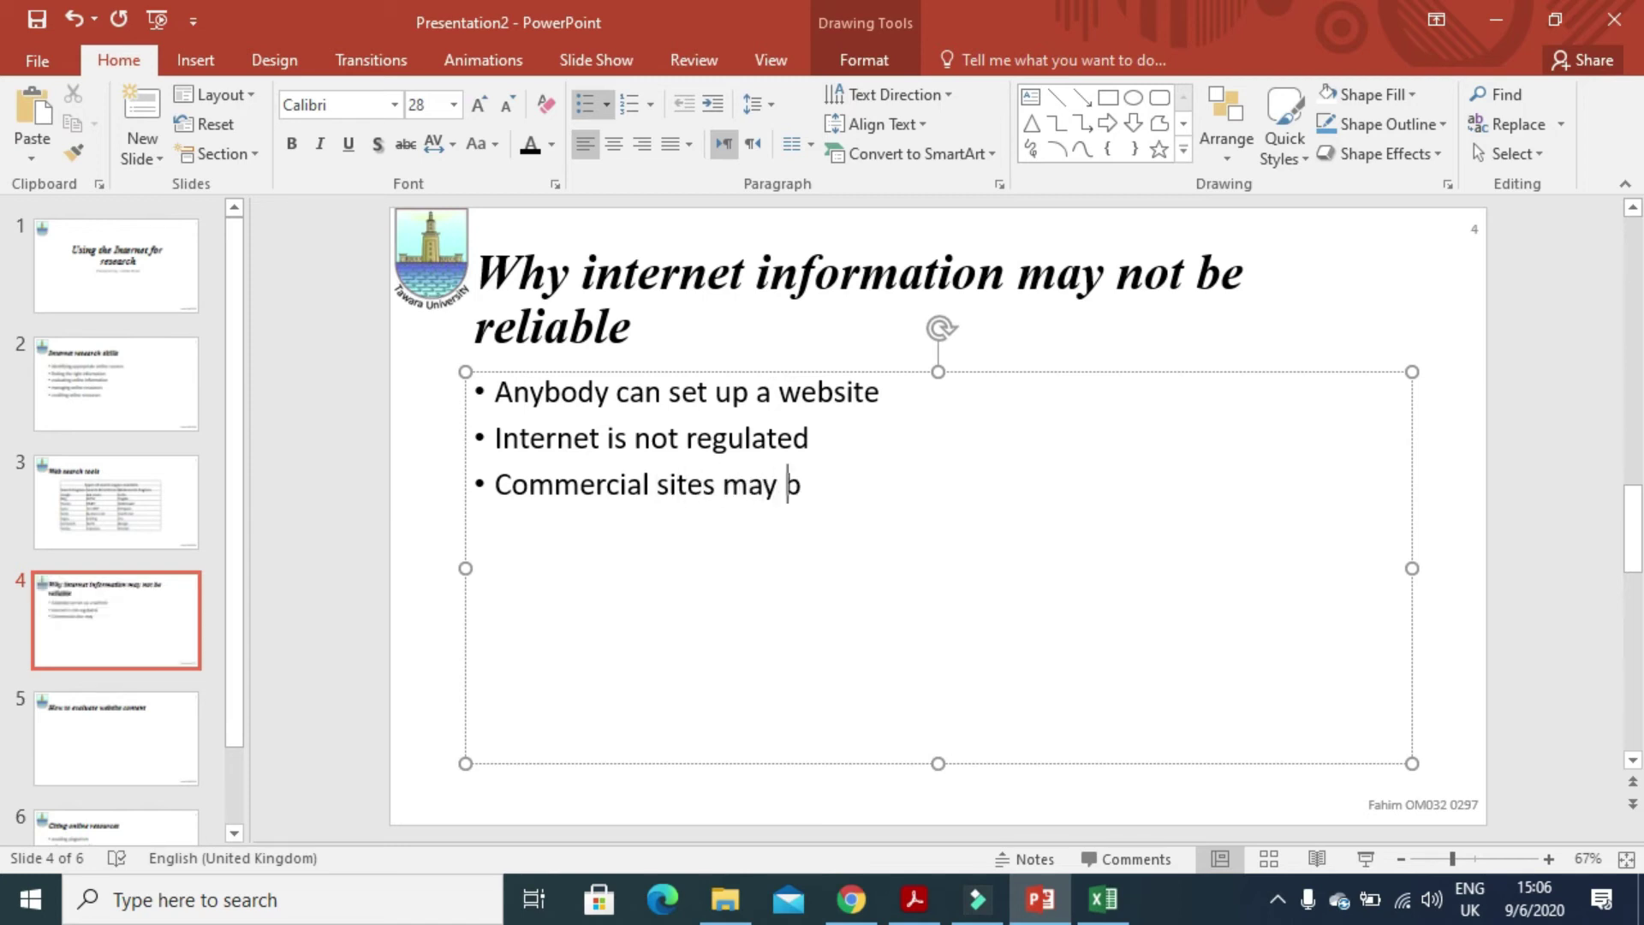
pyautogui.write('e')
pyautogui.write(' biased')
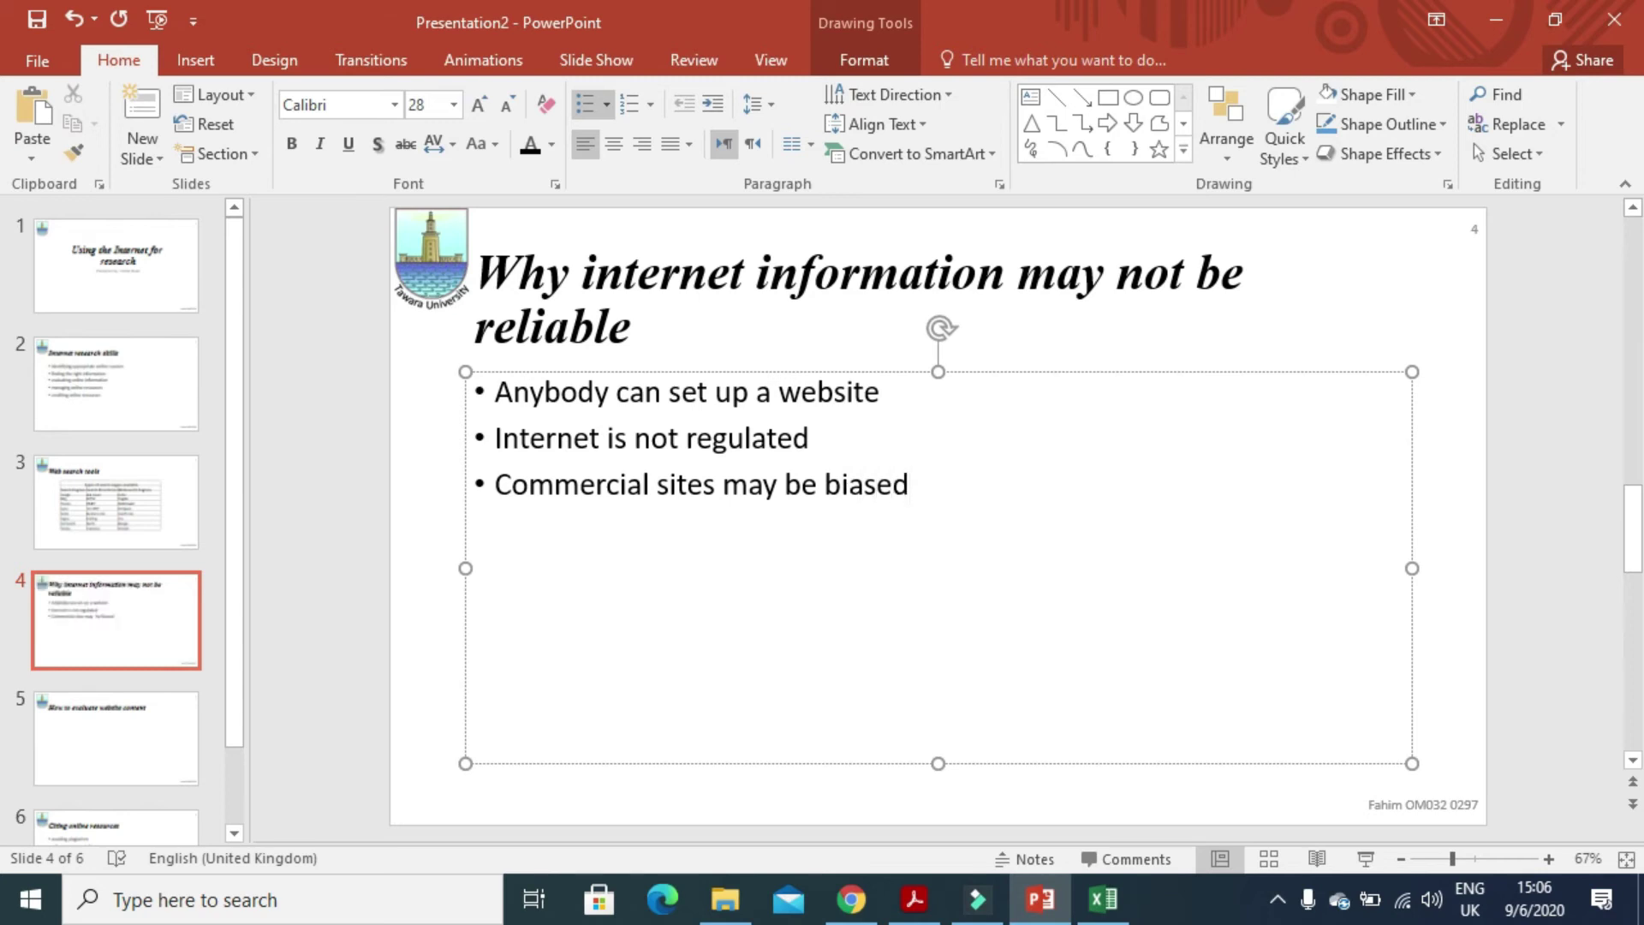
pyautogui.press('Return')
pyautogui.write('wiki')
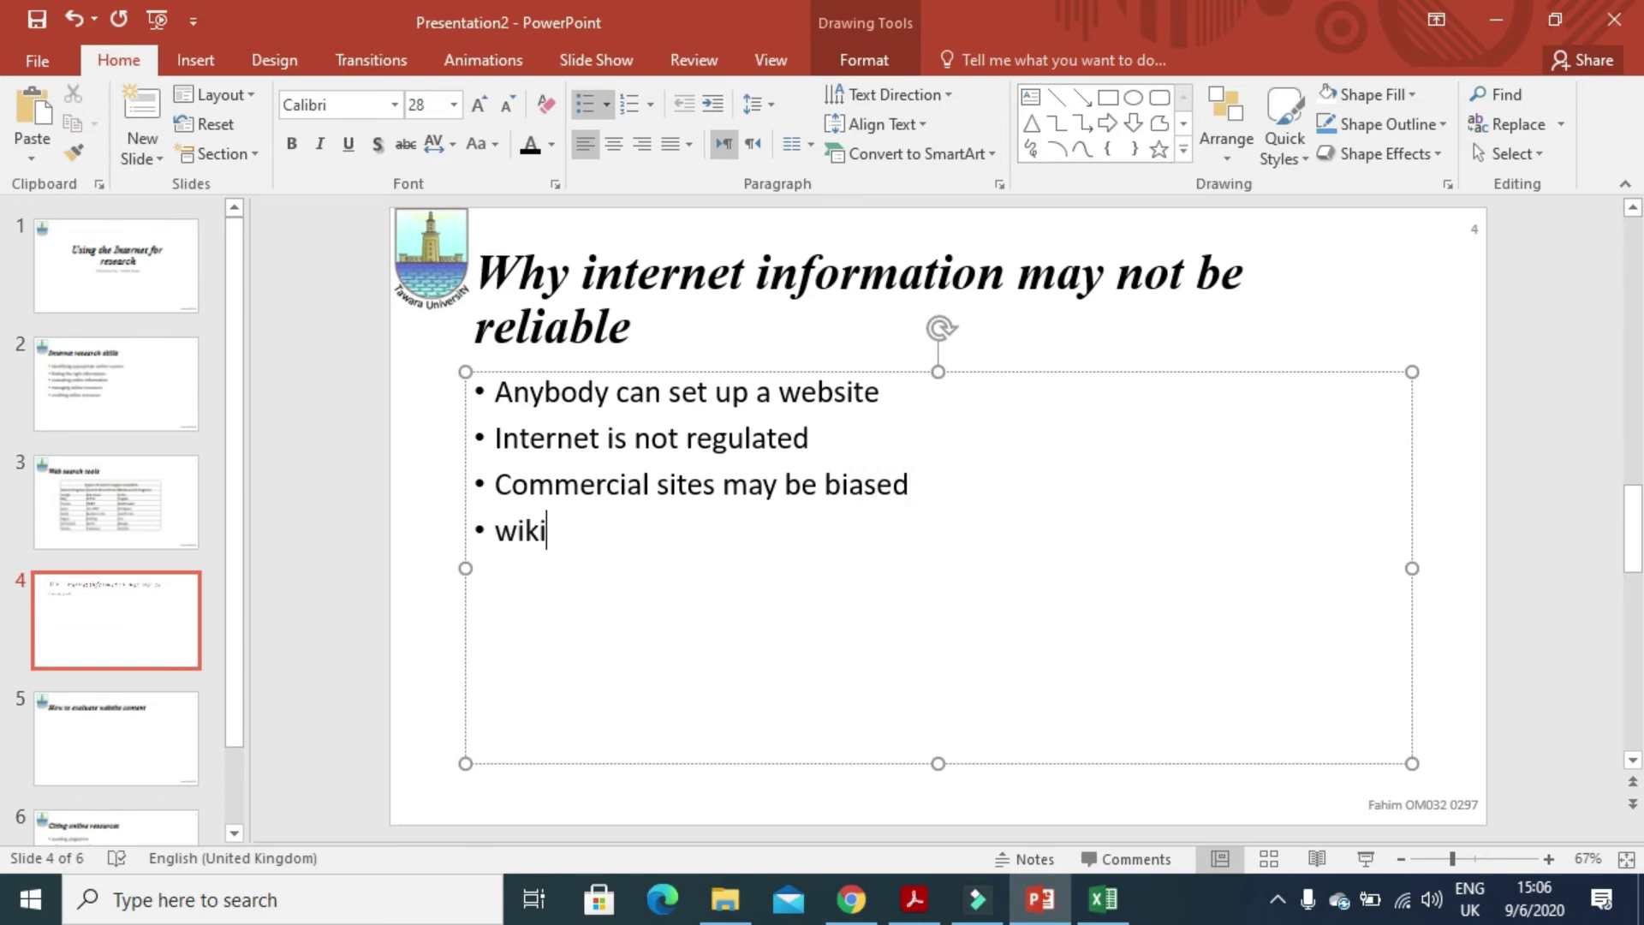
pyautogui.write('s can')
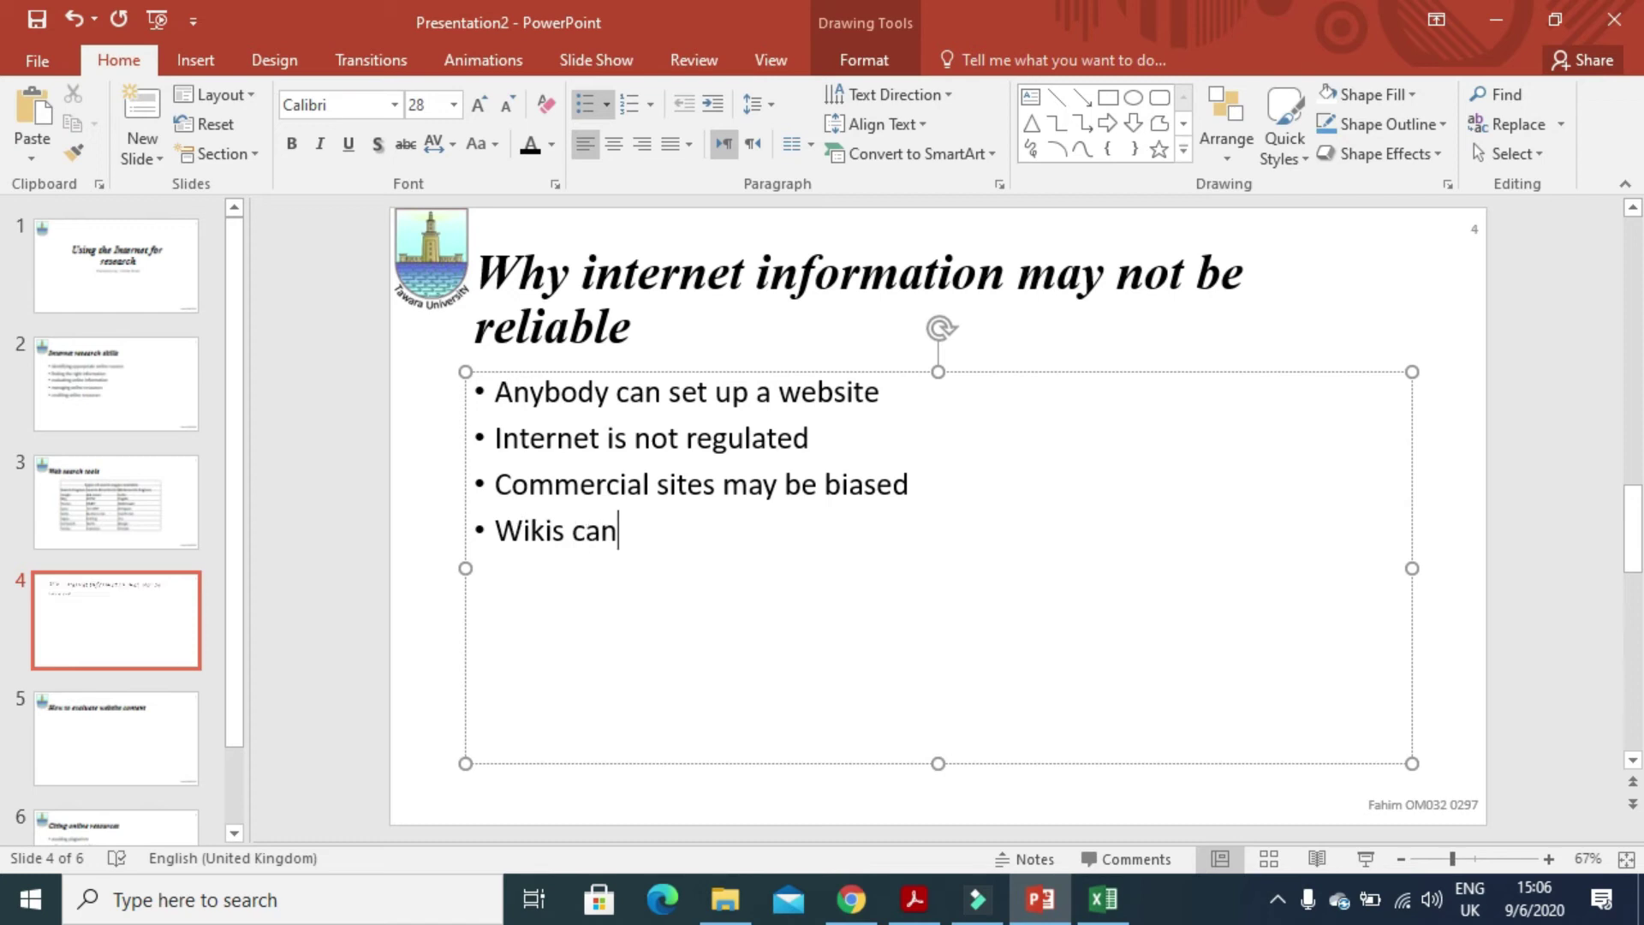
pyautogui.write(' be edi')
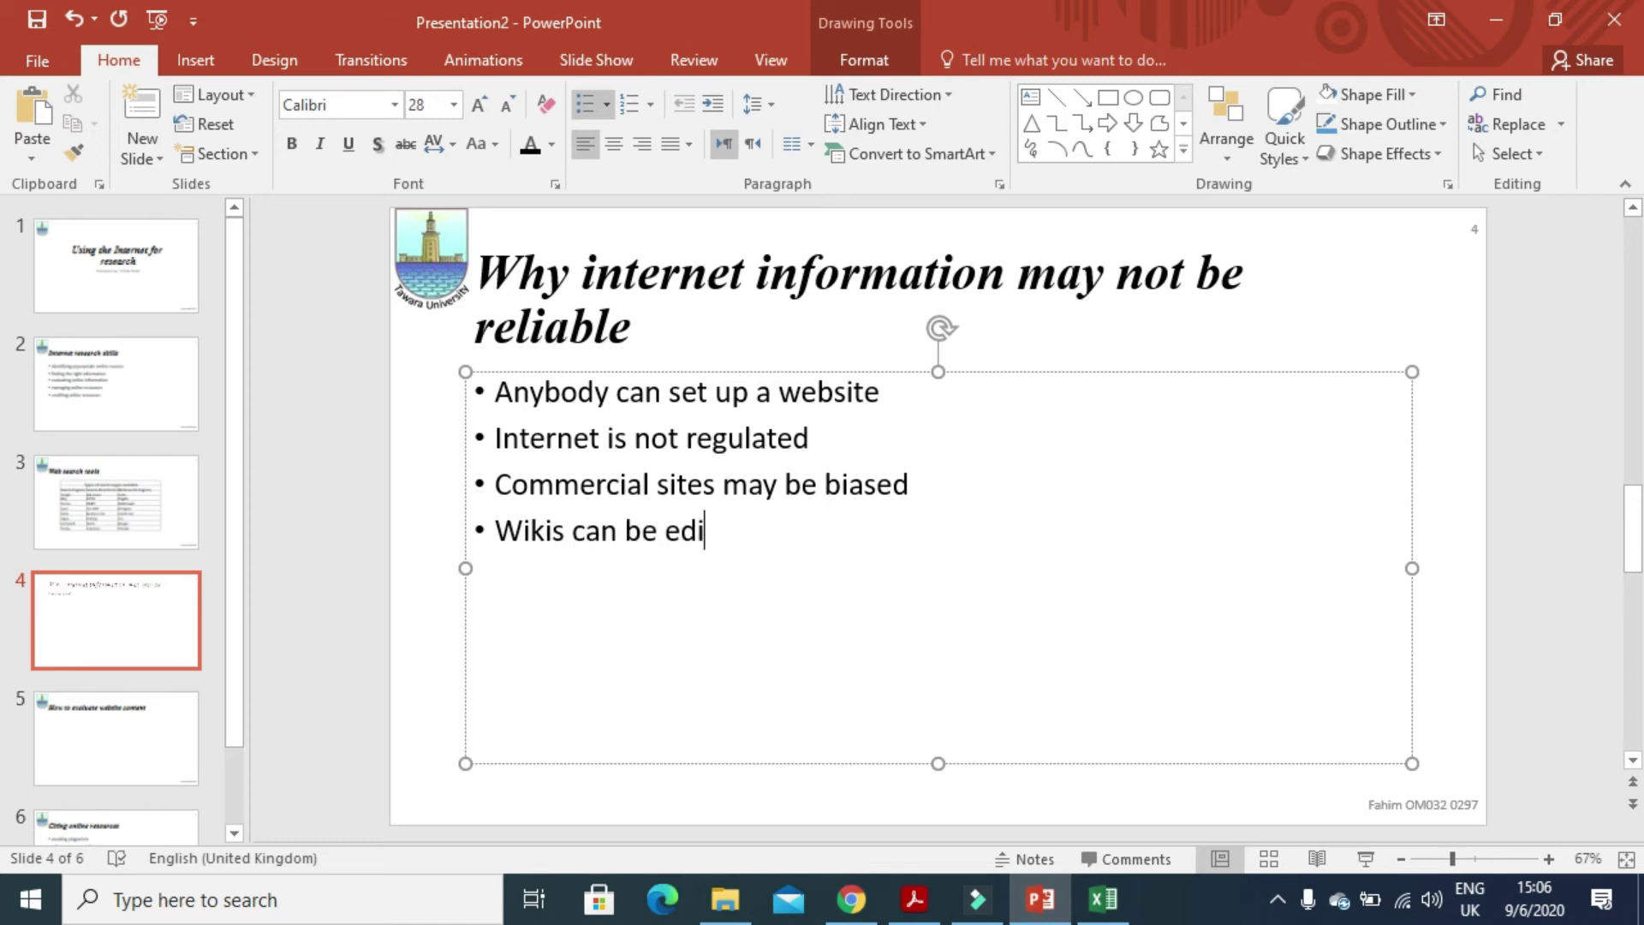
pyautogui.write('ted by no')
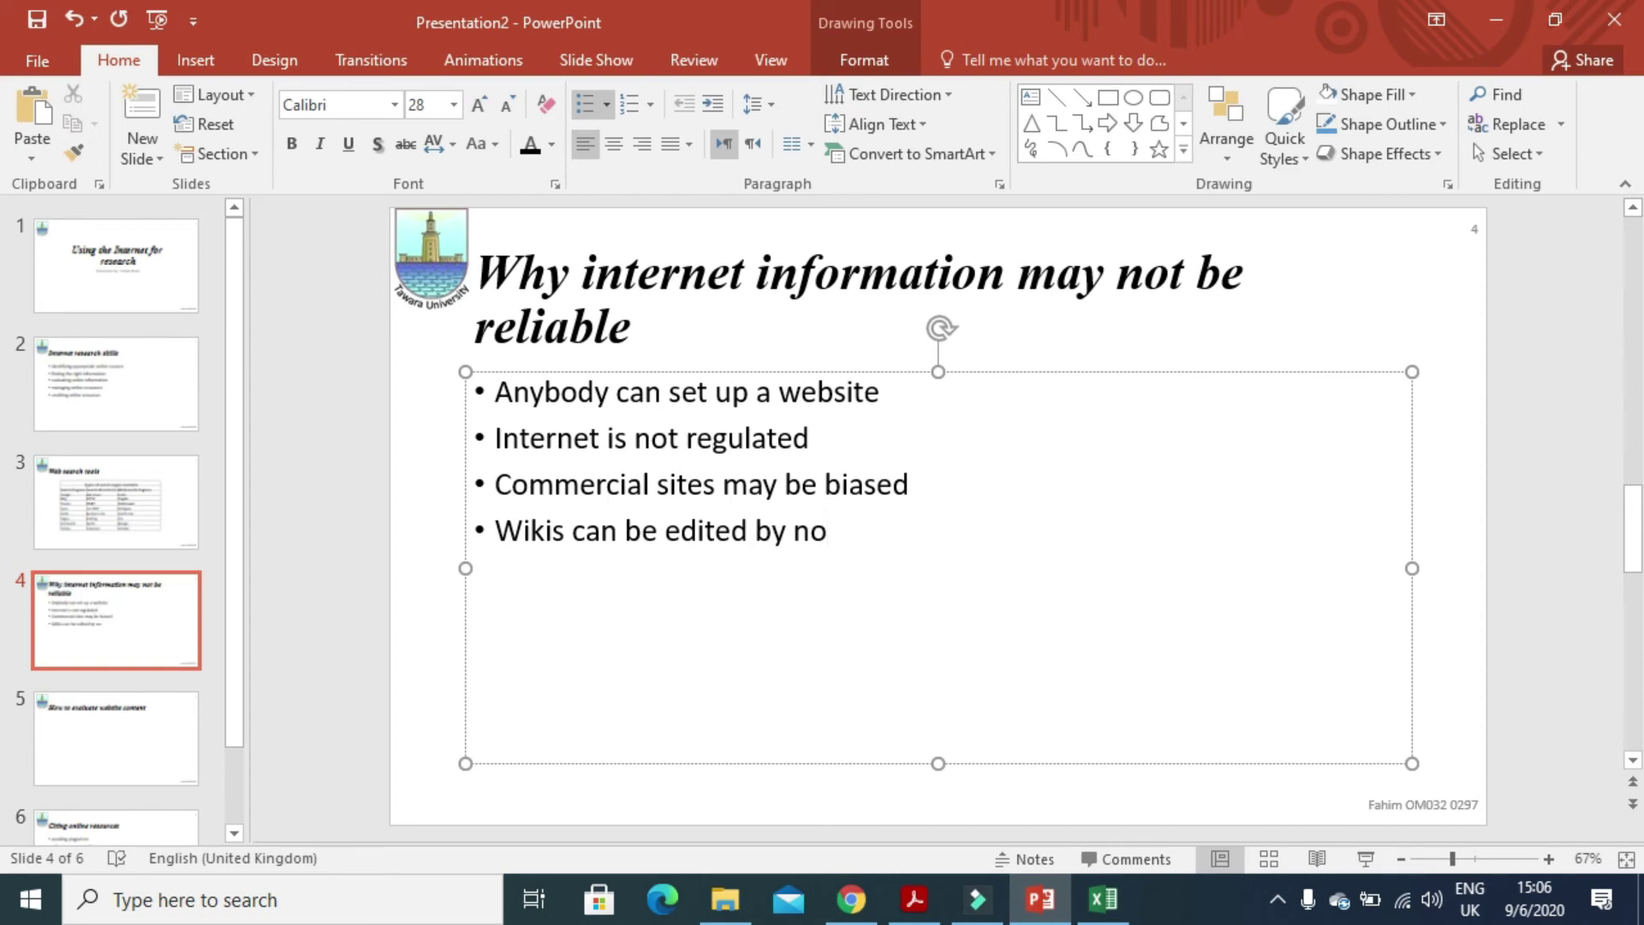
pyautogui.write('n-e')
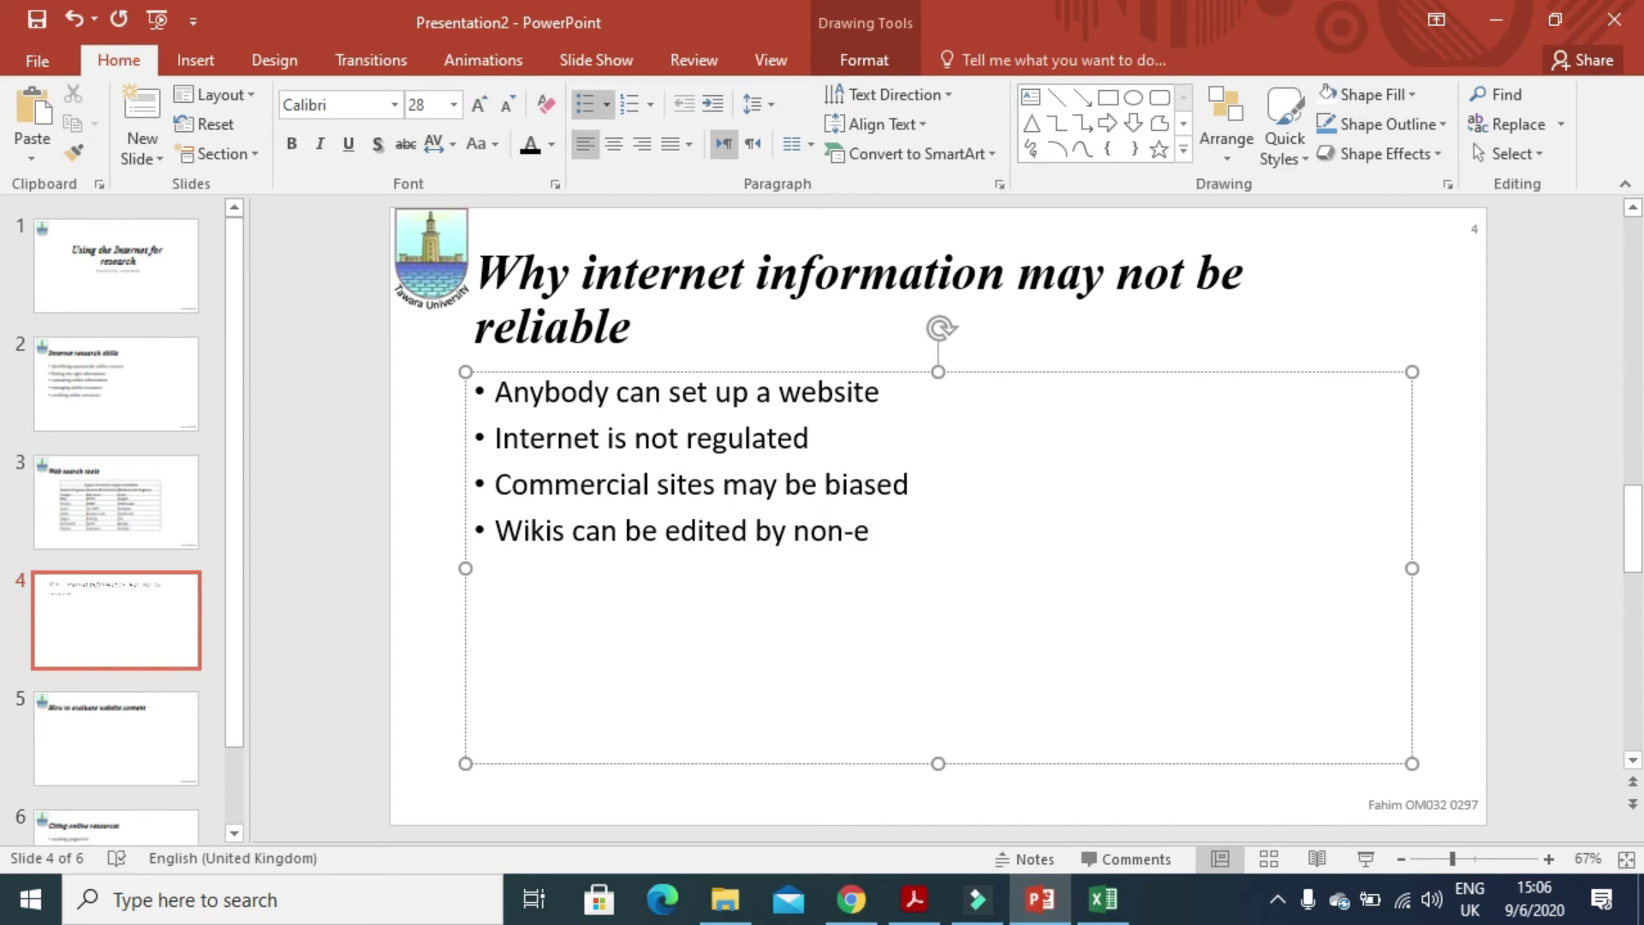
pyautogui.write('xperts')
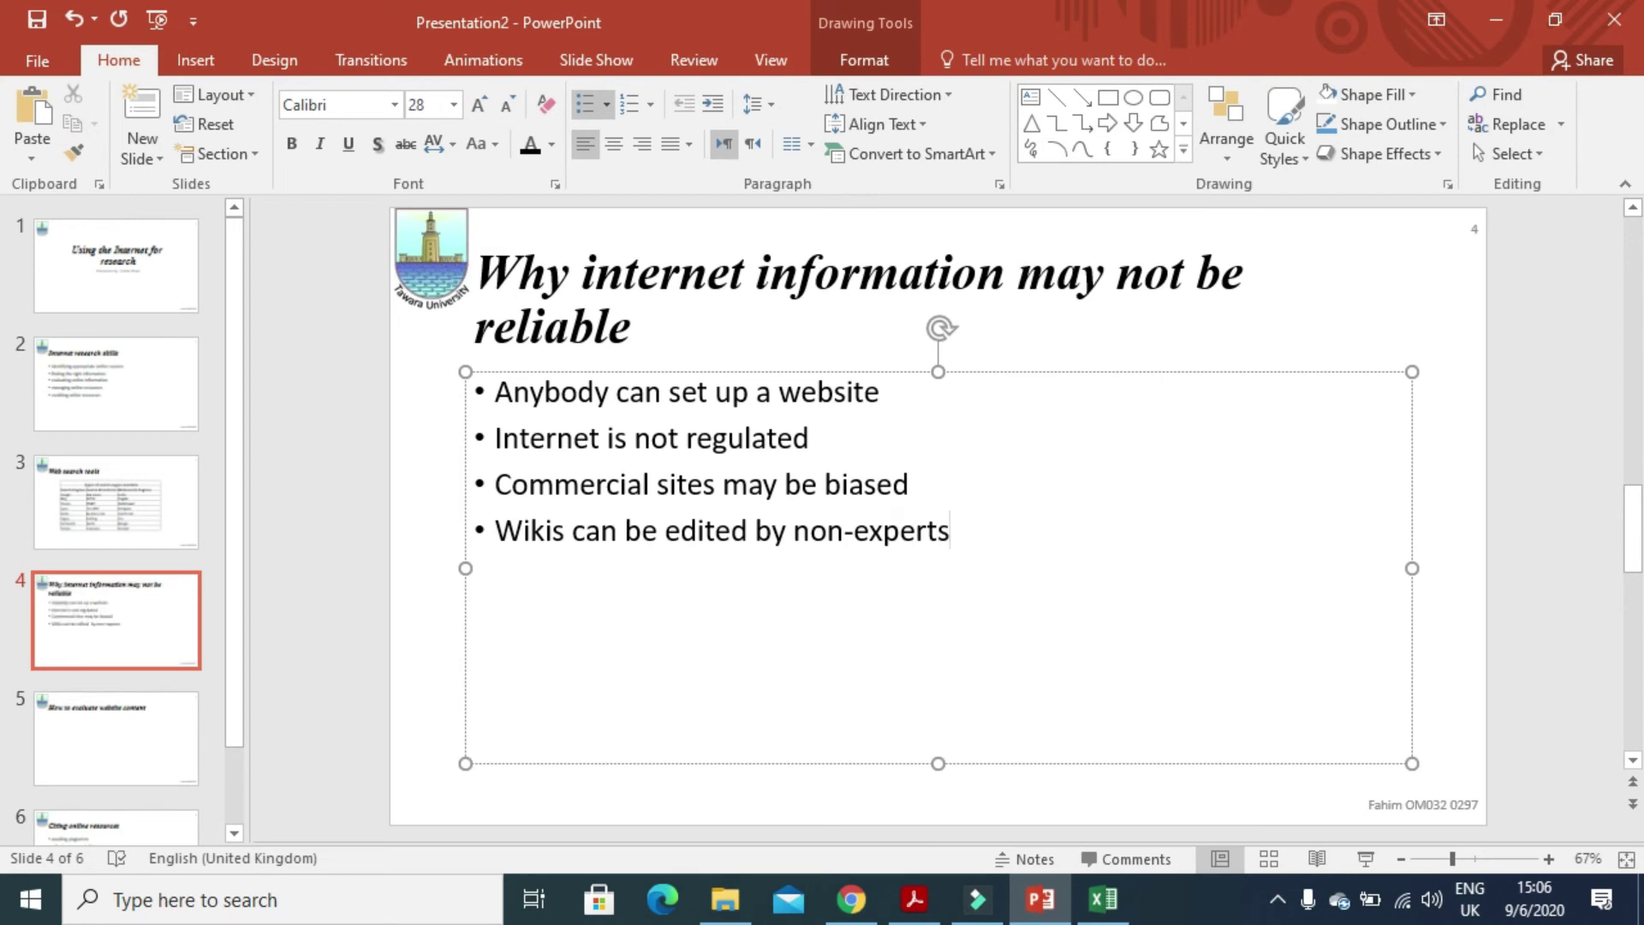
pyautogui.click(914, 899)
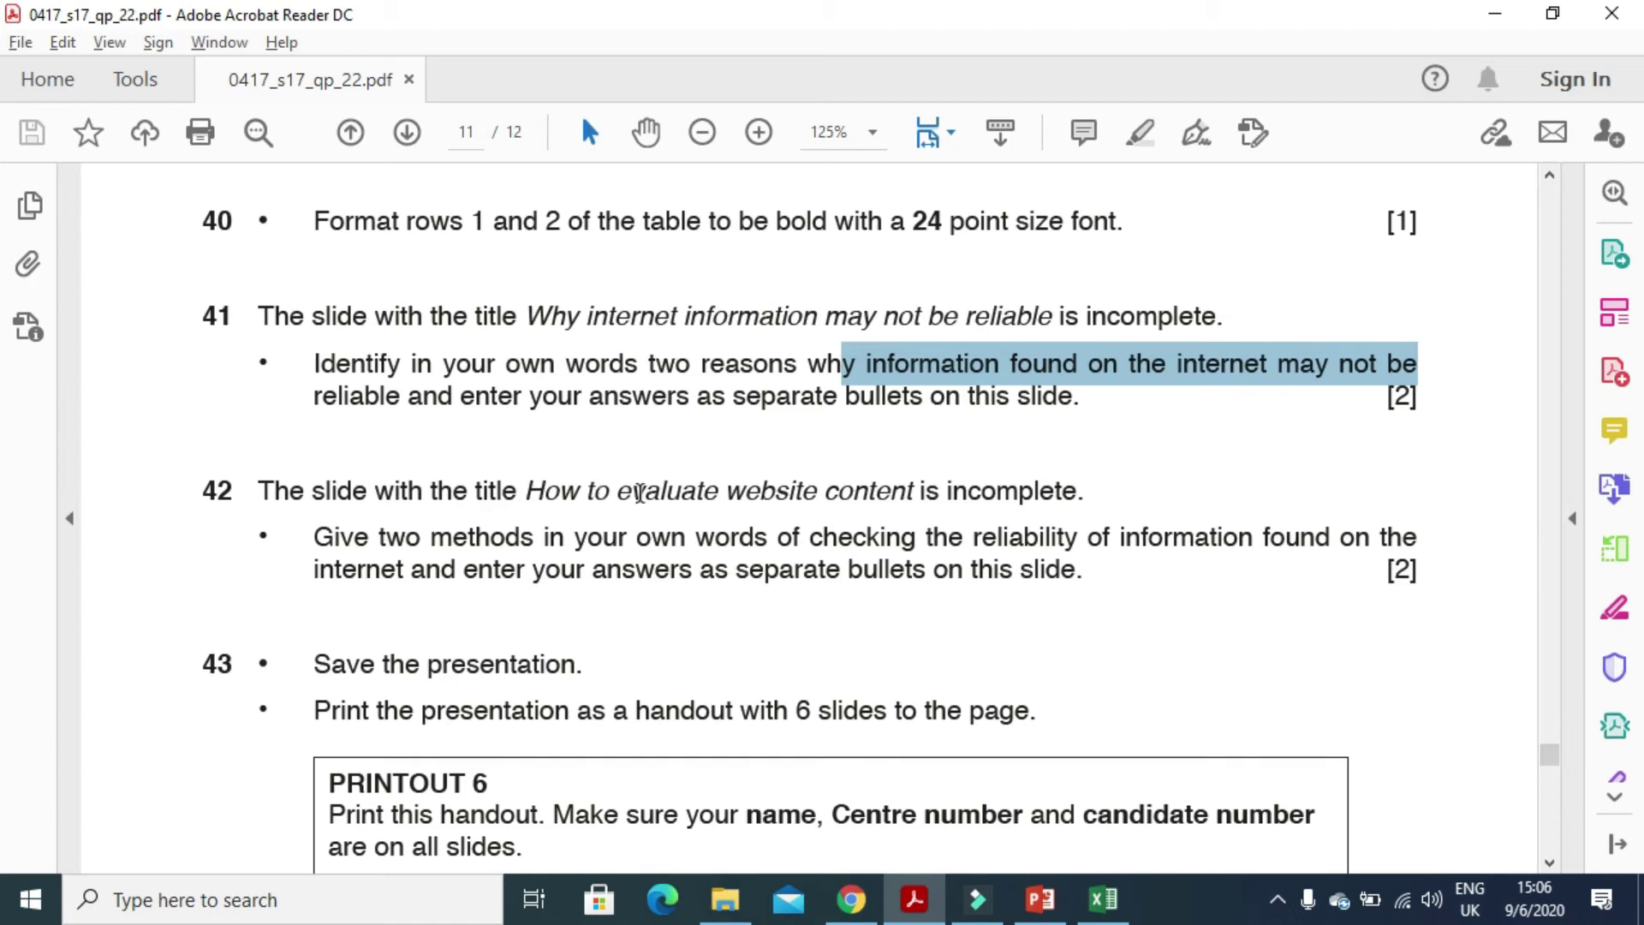
pyautogui.moveTo(639, 493); pyautogui.dragTo(1070, 507)
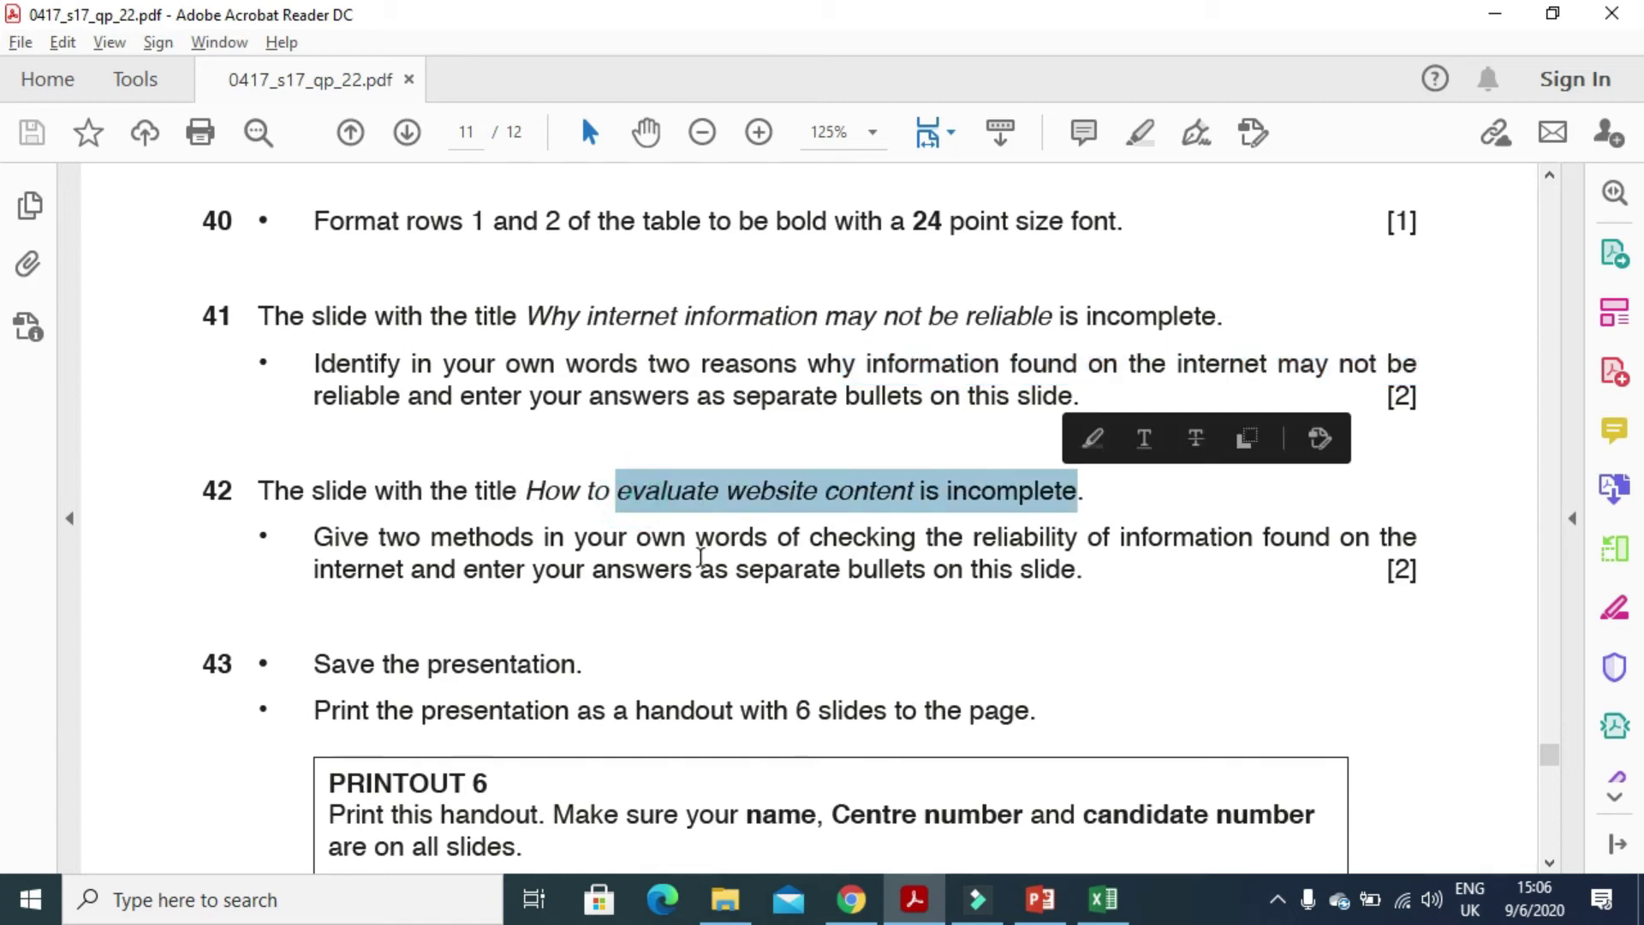
pyautogui.moveTo(314, 568); pyautogui.dragTo(761, 541)
pyautogui.moveTo(796, 544); pyautogui.dragTo(1122, 541)
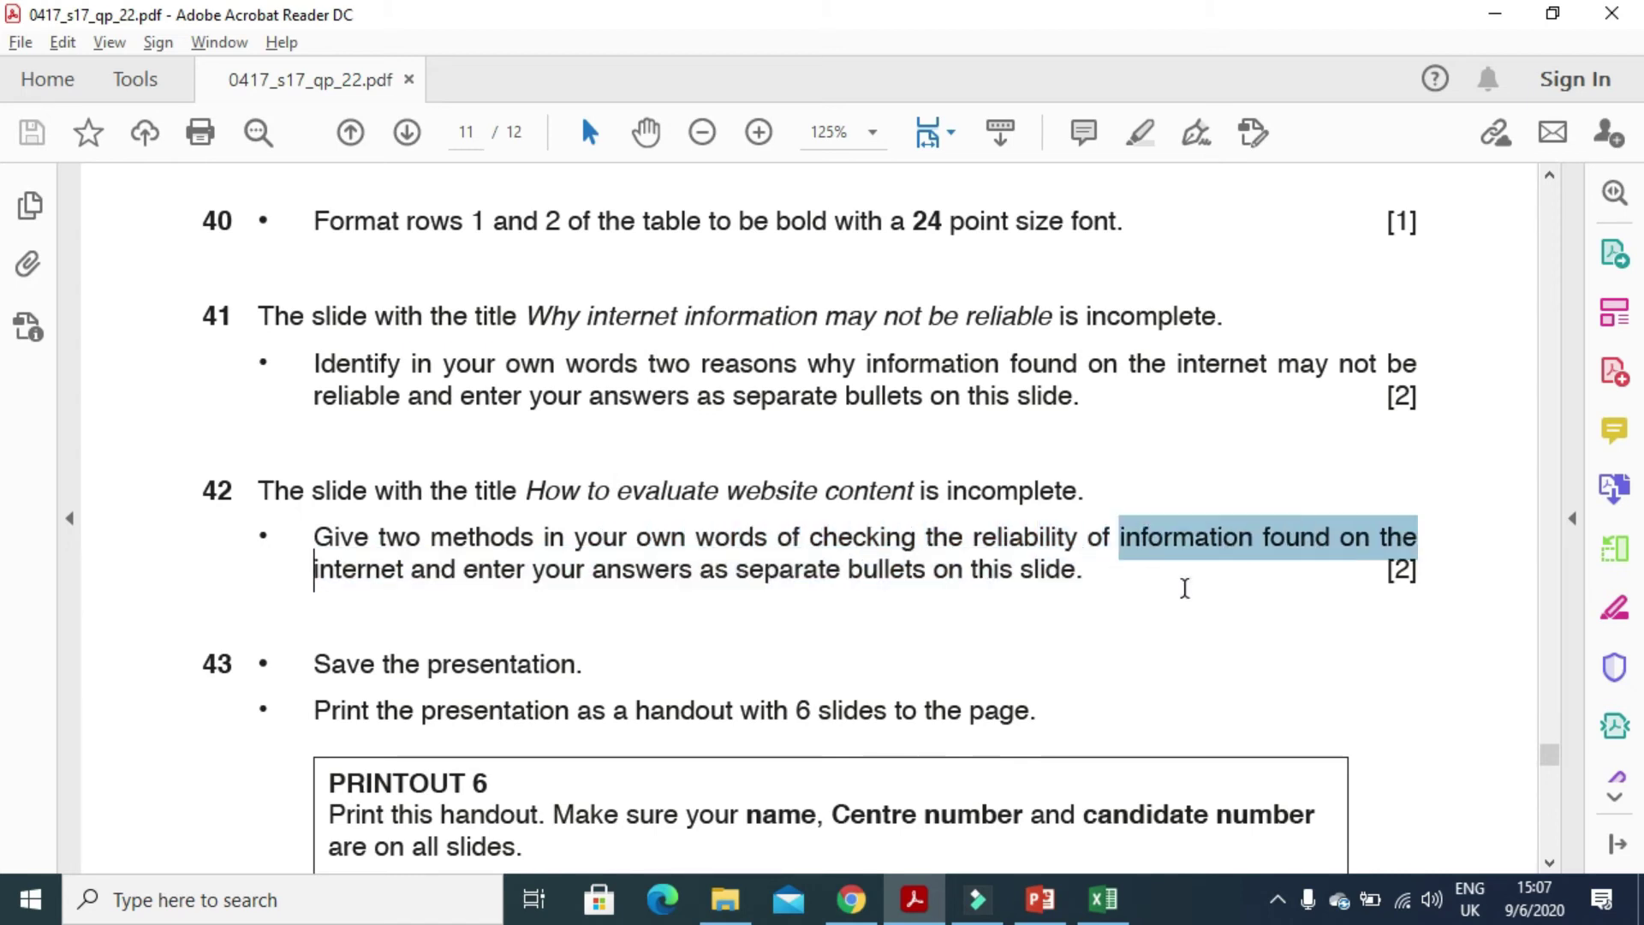
pyautogui.moveTo(319, 565); pyautogui.dragTo(1067, 591)
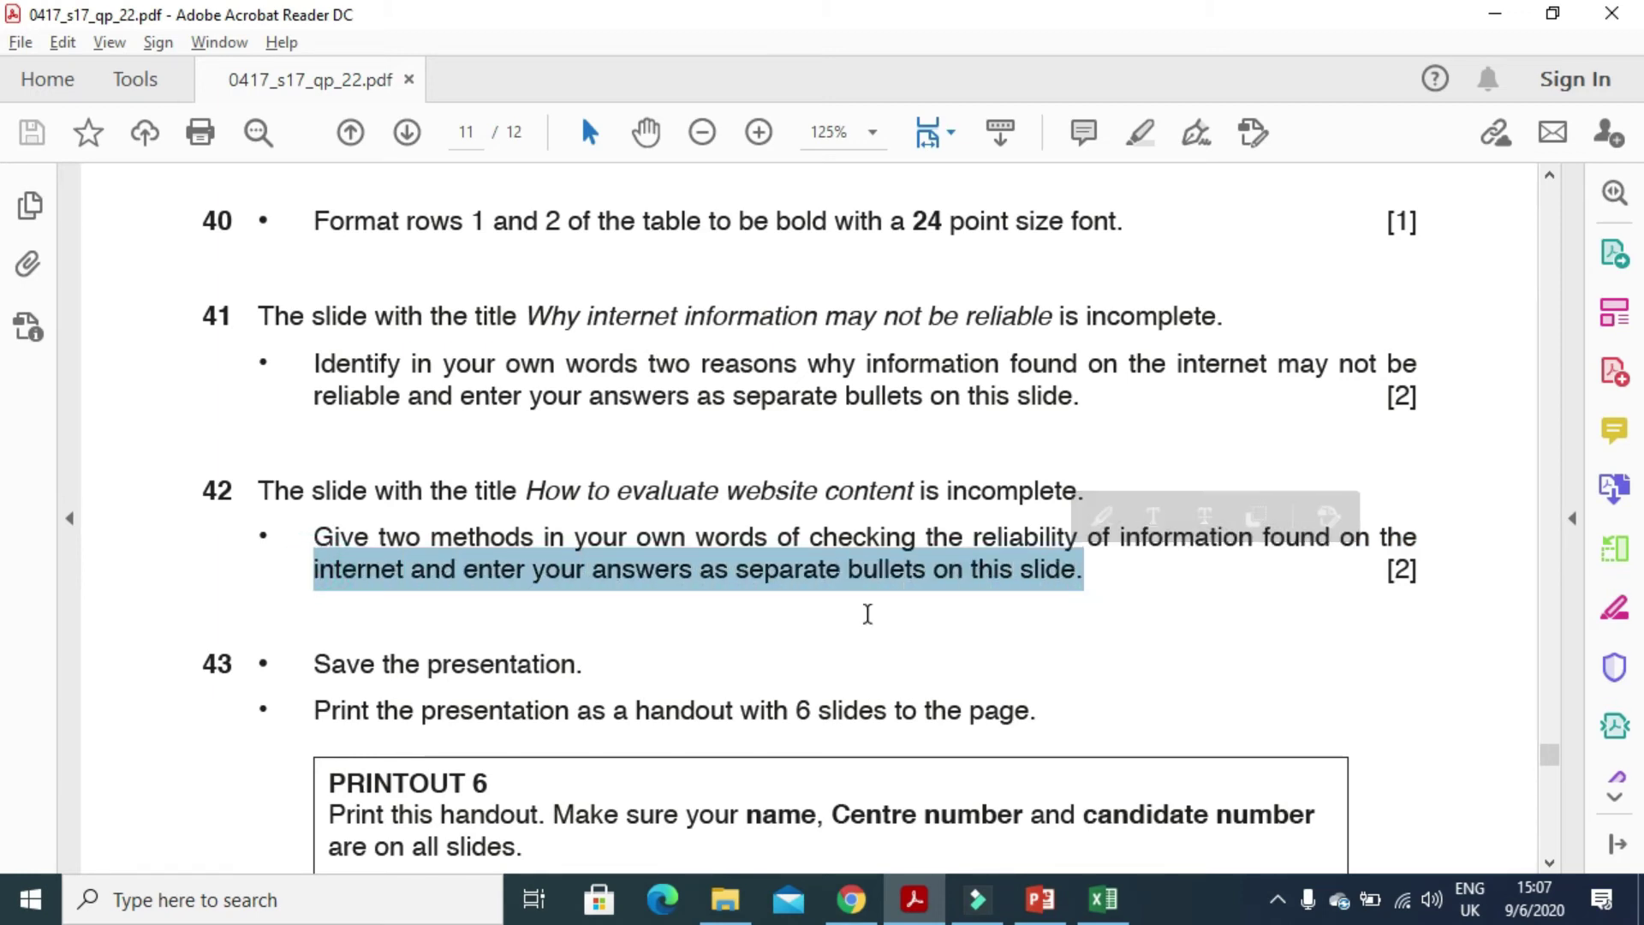
pyautogui.click(915, 899)
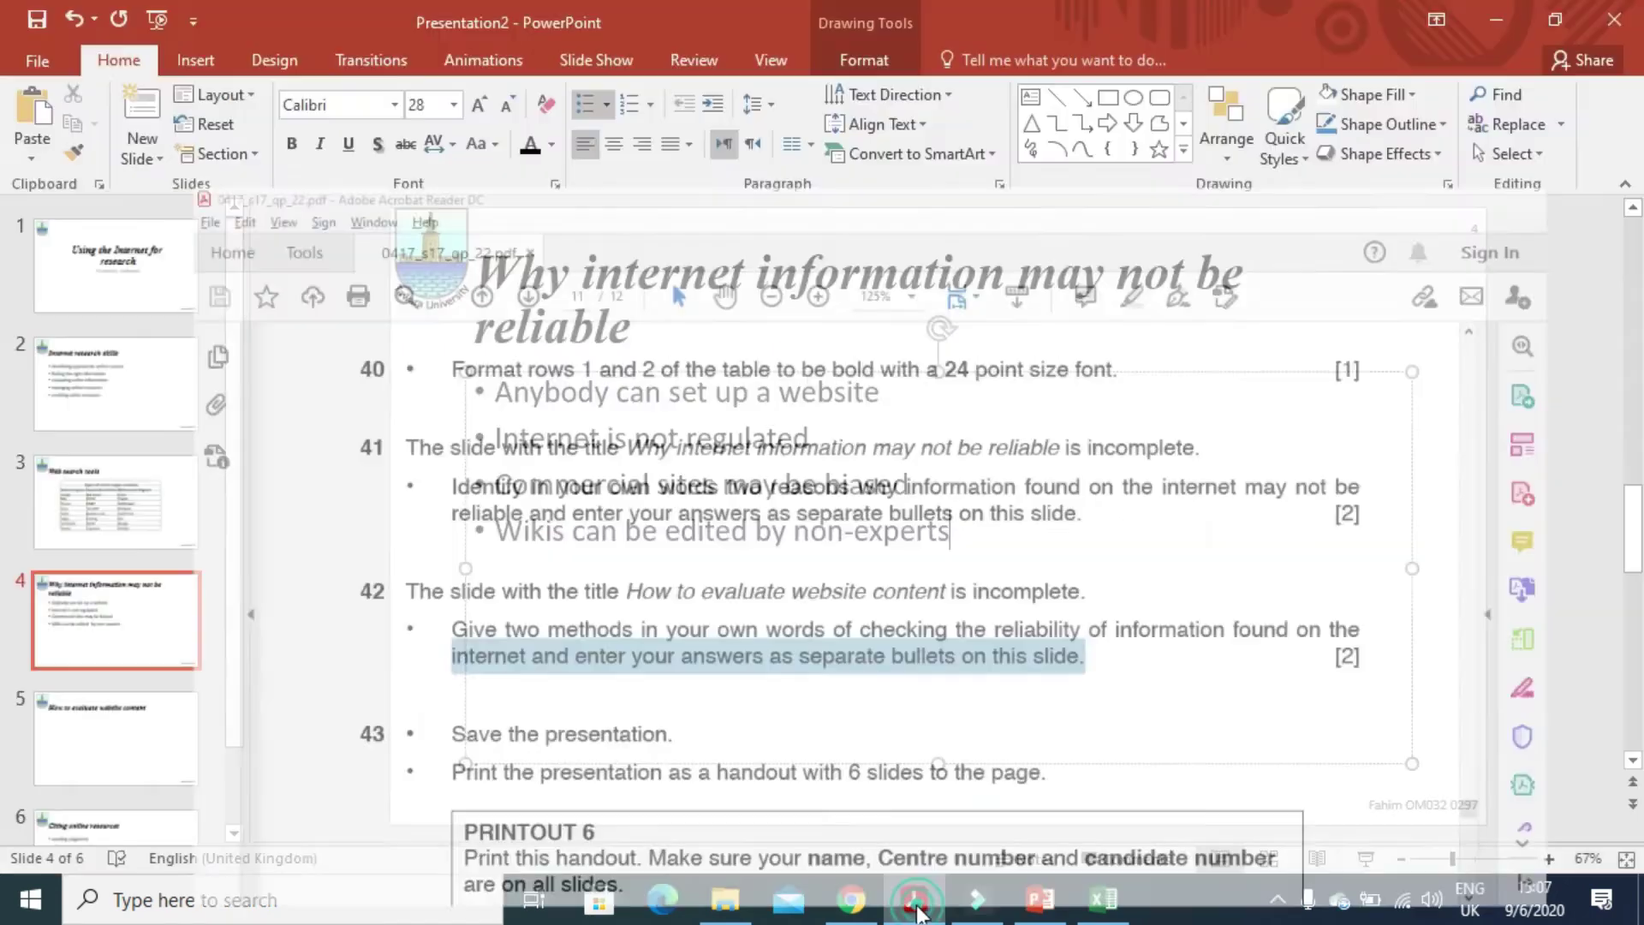
# - On slide 5, type 'check the website domain, .ac, .gov, .org, .edu suffixes are usually reliable' and begin the next bullet
pyautogui.click(154, 746)
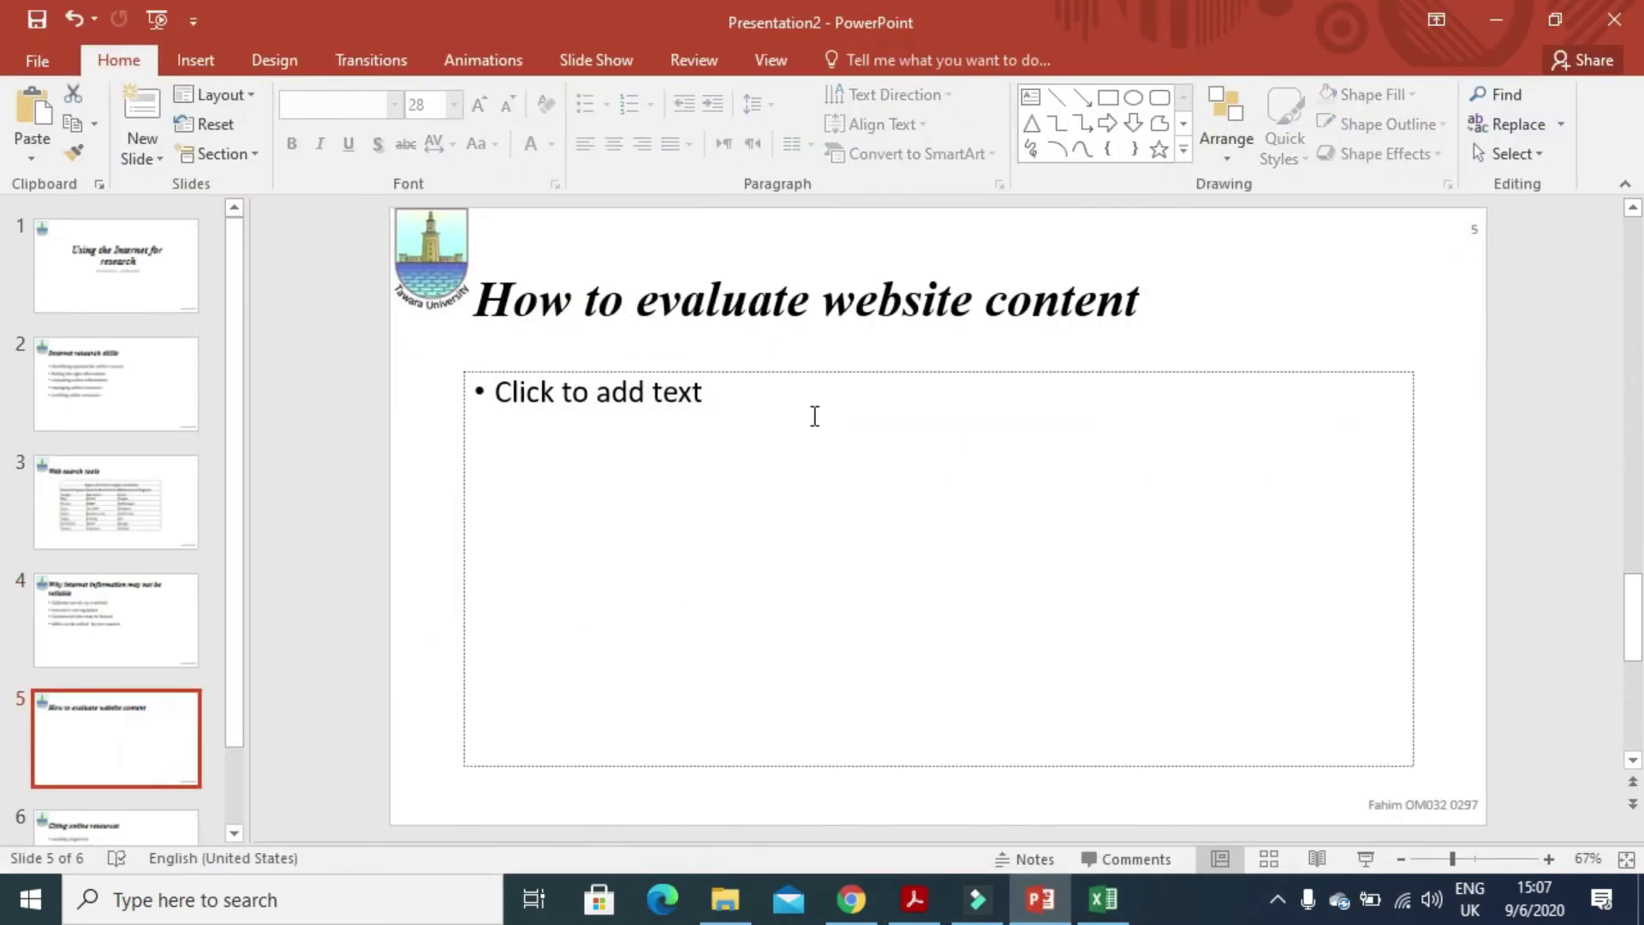
pyautogui.click(815, 416)
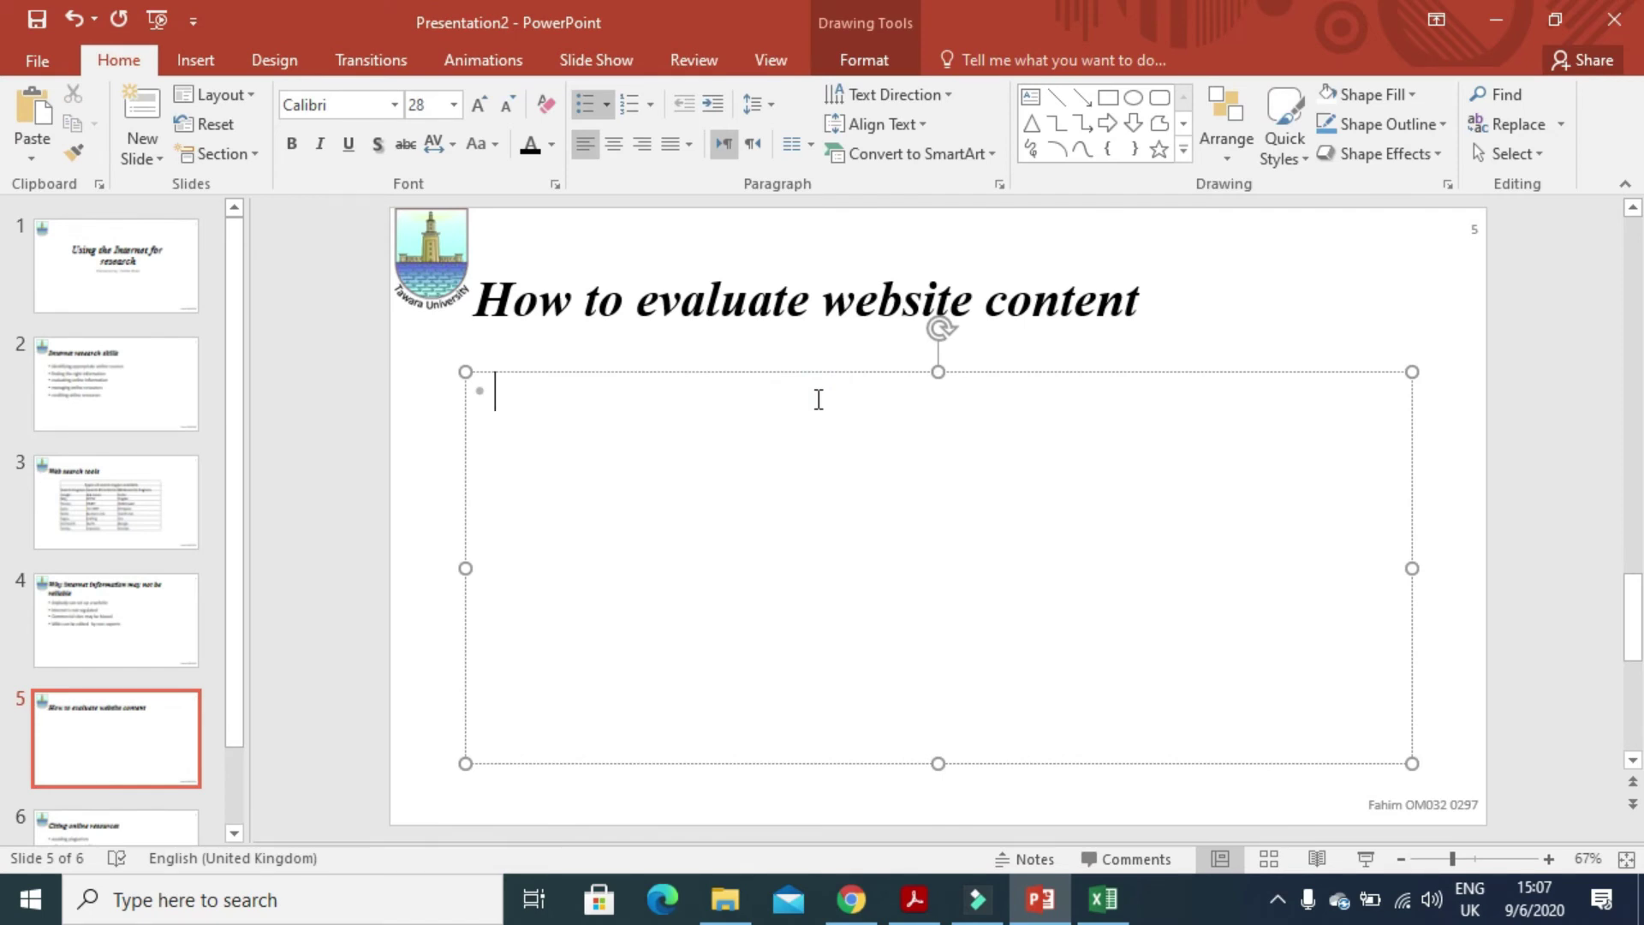
pyautogui.write('che')
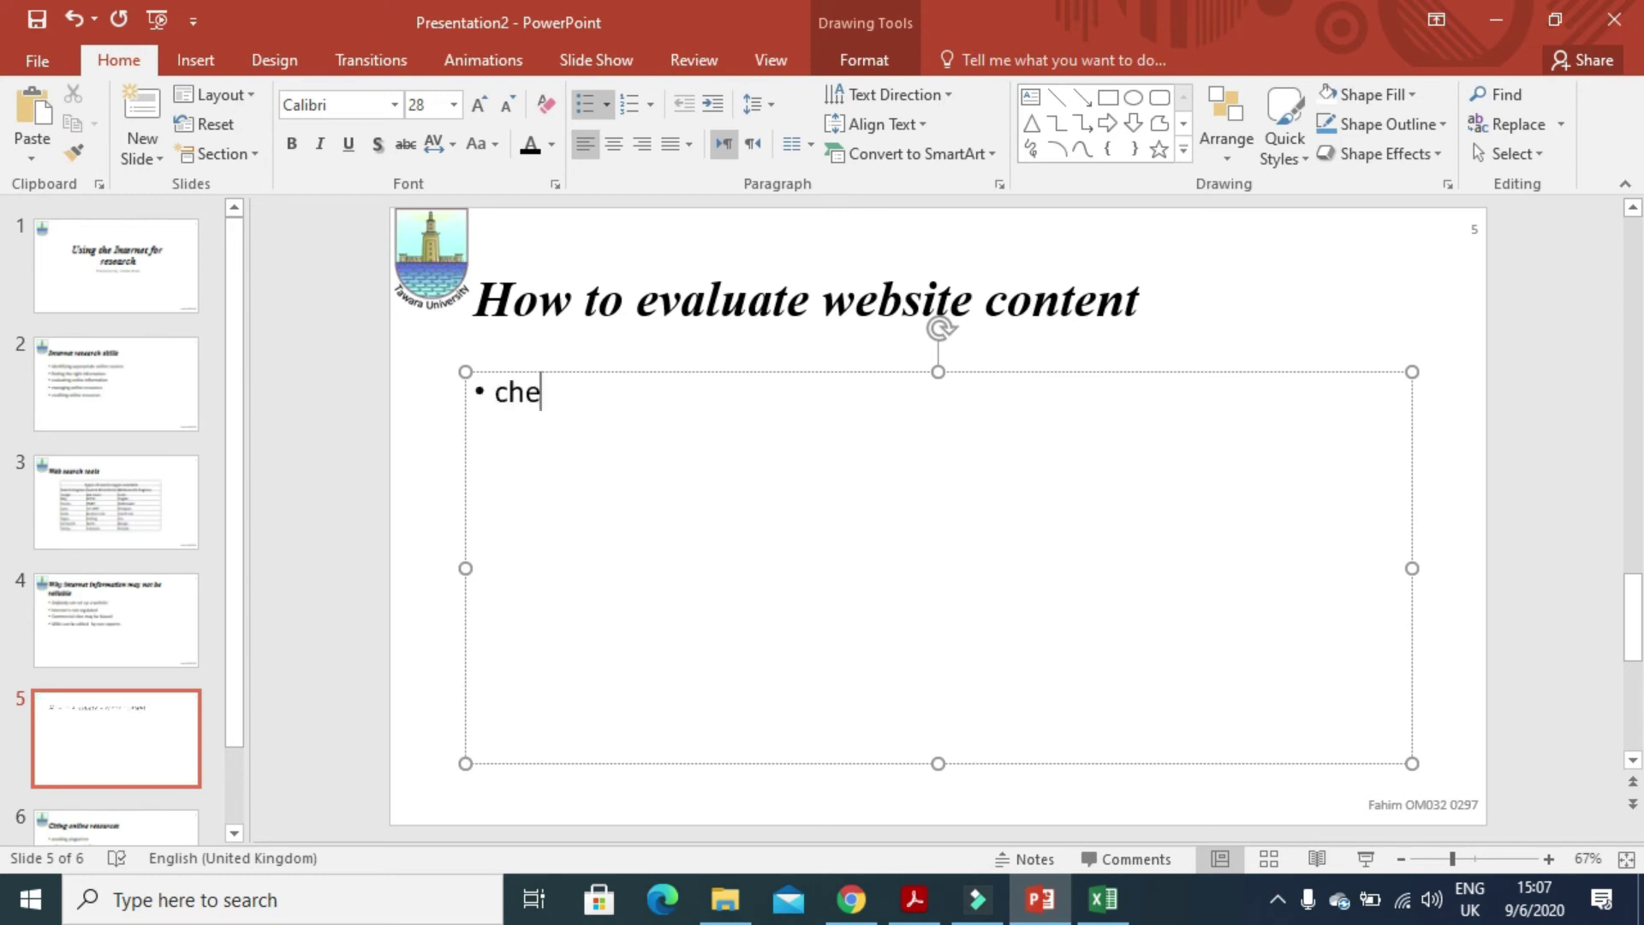
pyautogui.write('ck the')
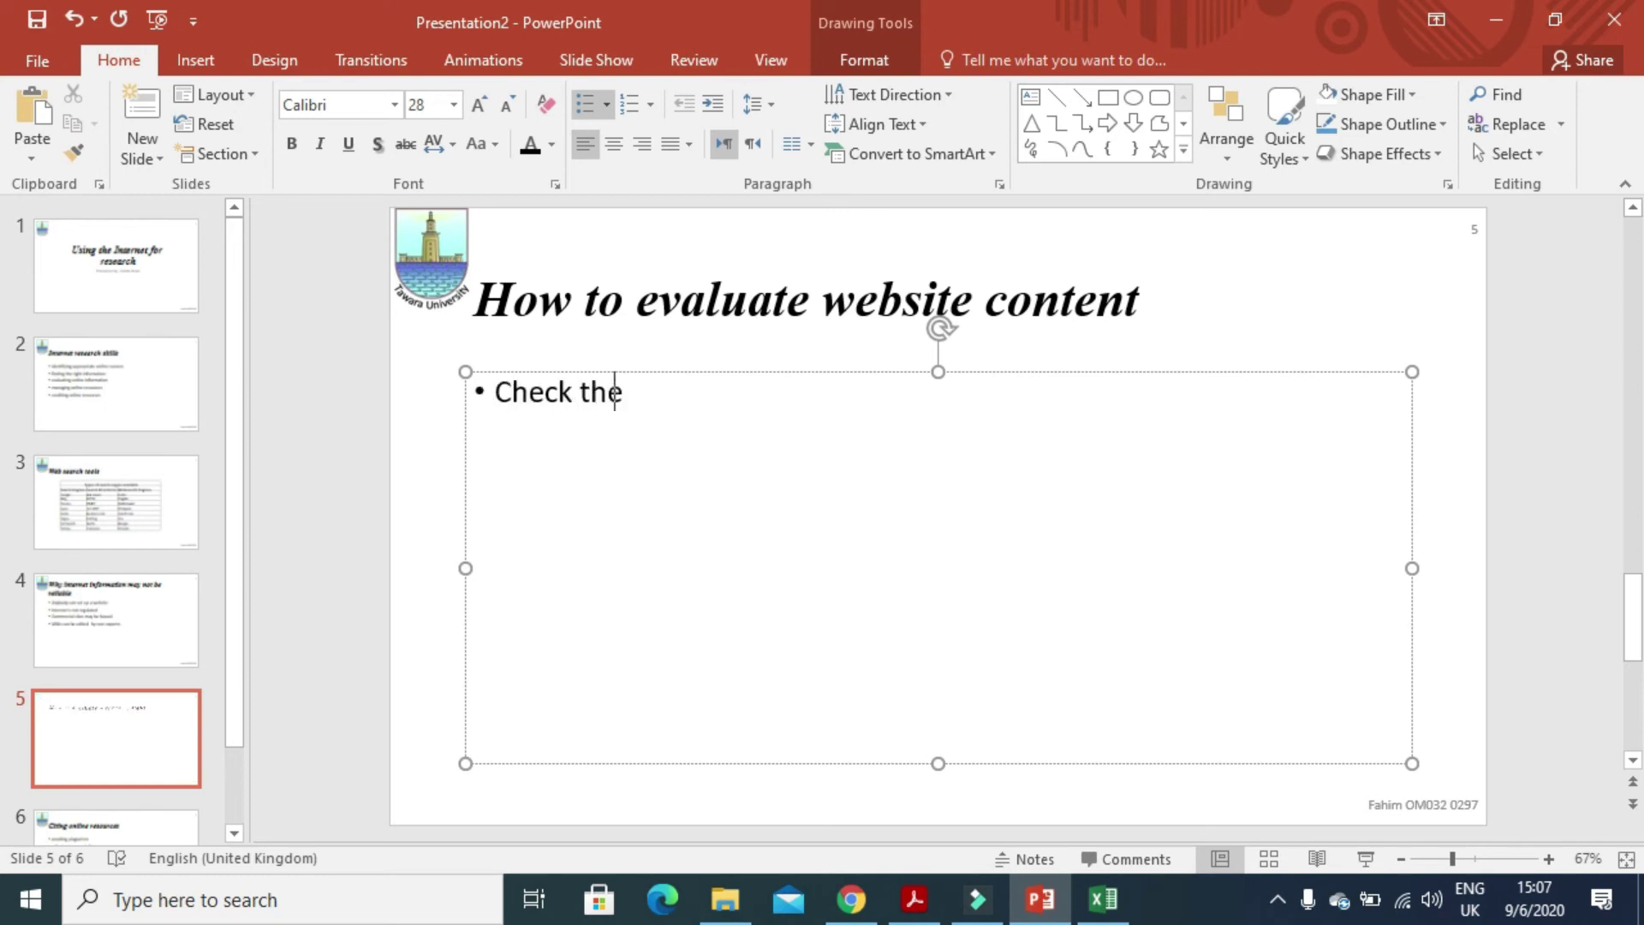
pyautogui.write(' website domain')
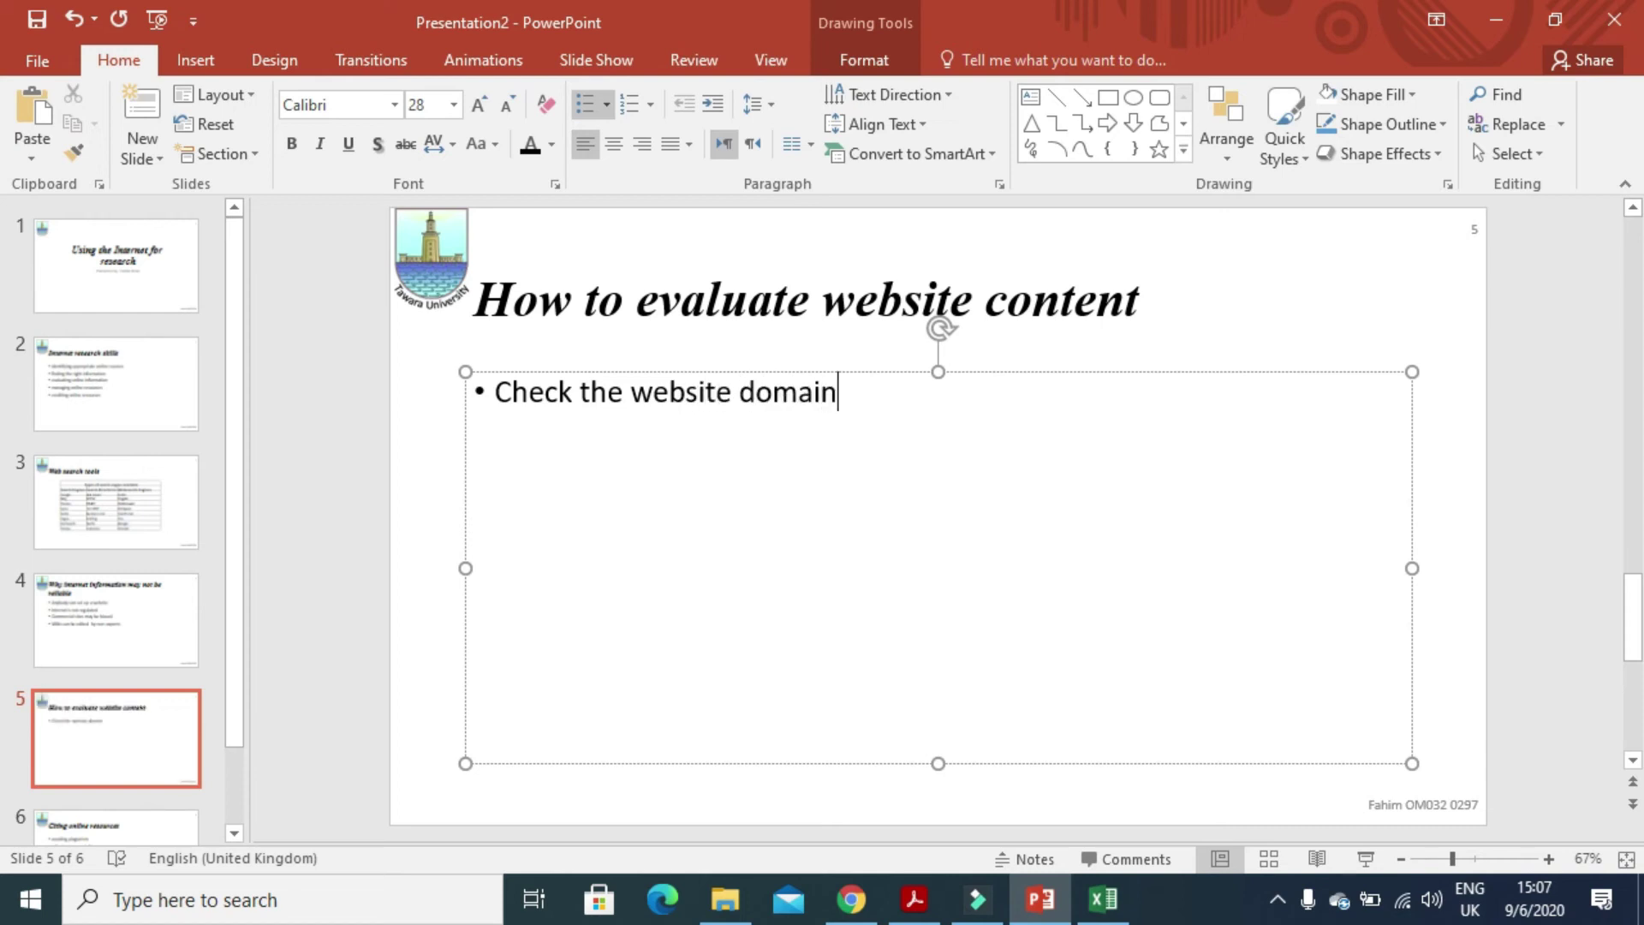
pyautogui.write(', a')
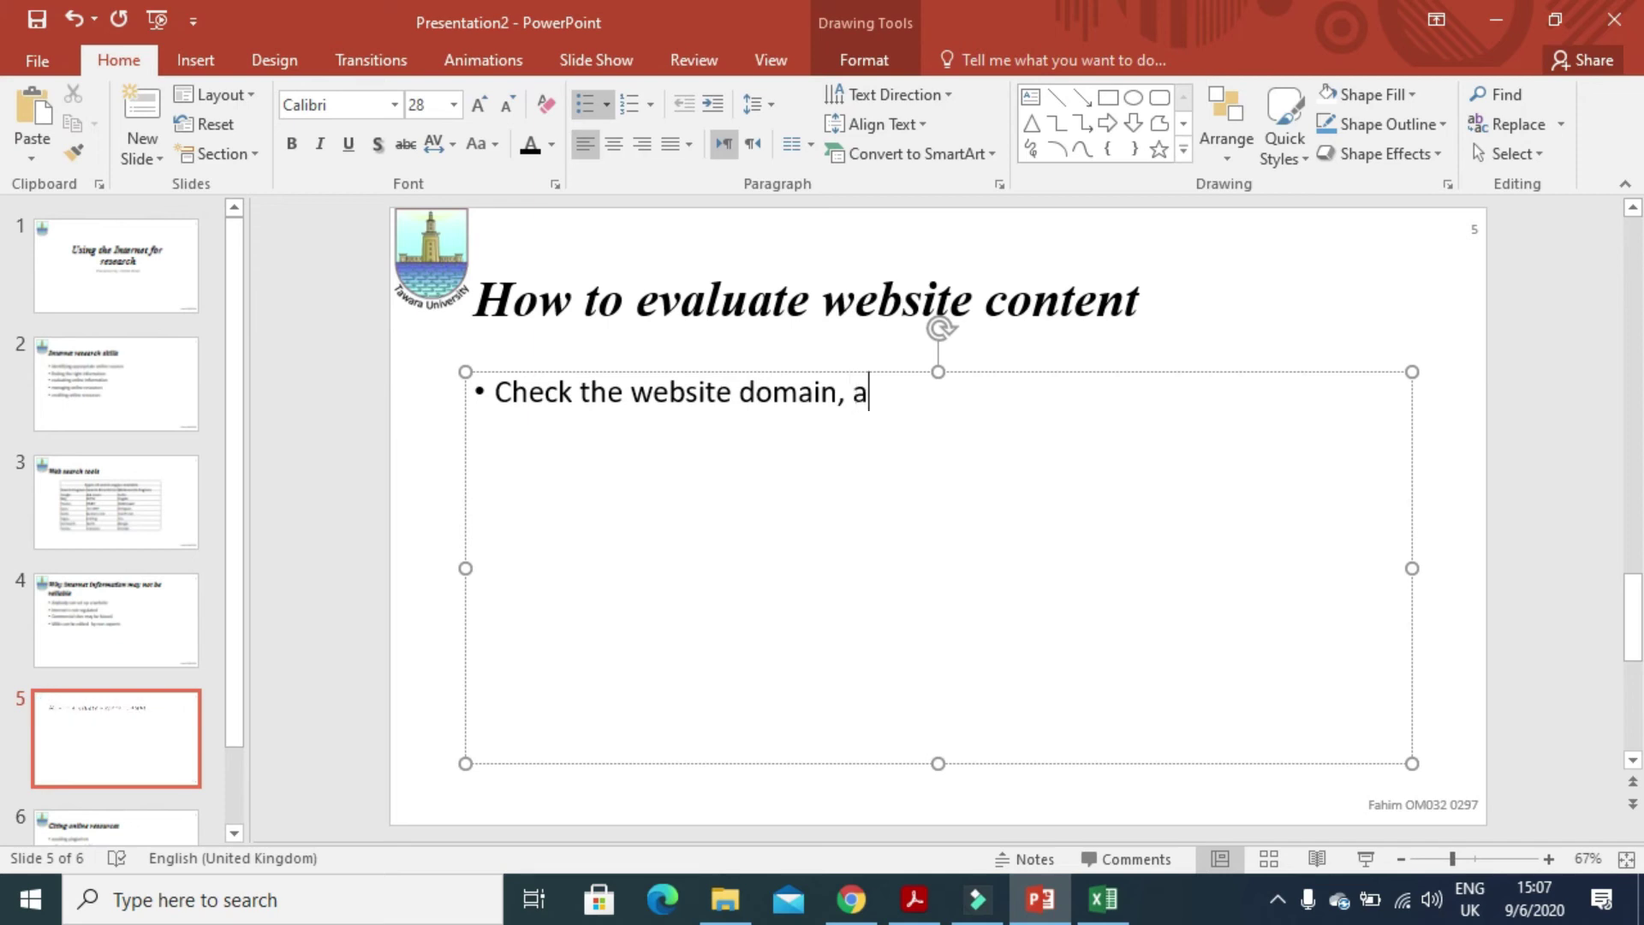
pyautogui.press('BackSpace')
pyautogui.write('.ac, .gov')
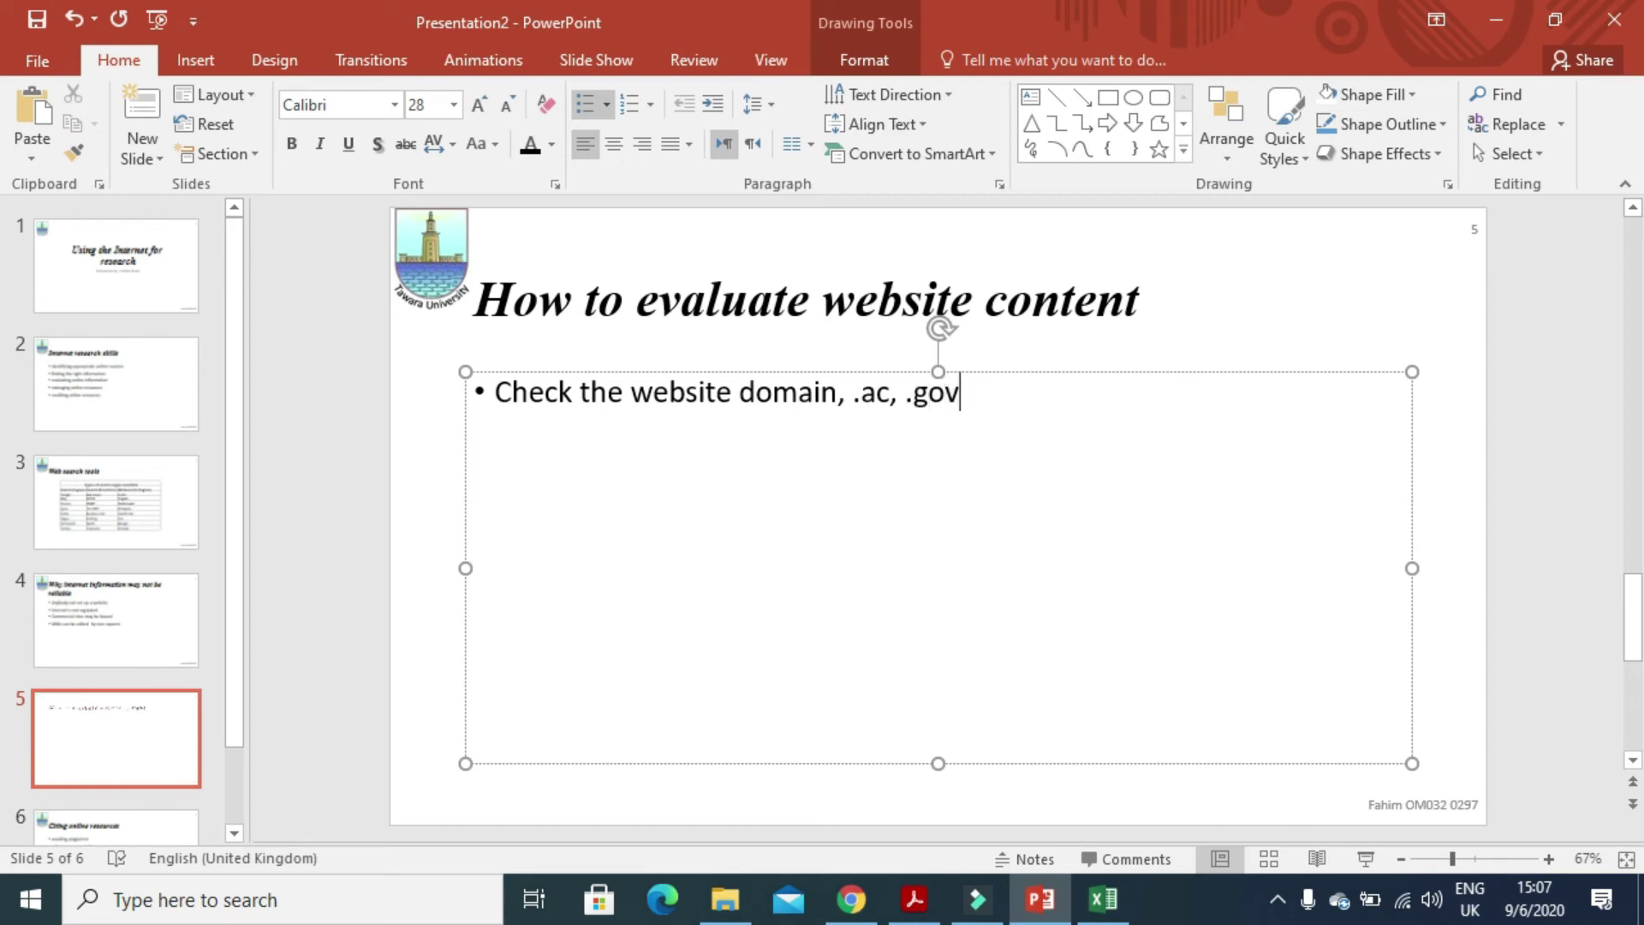
pyautogui.write(', .')
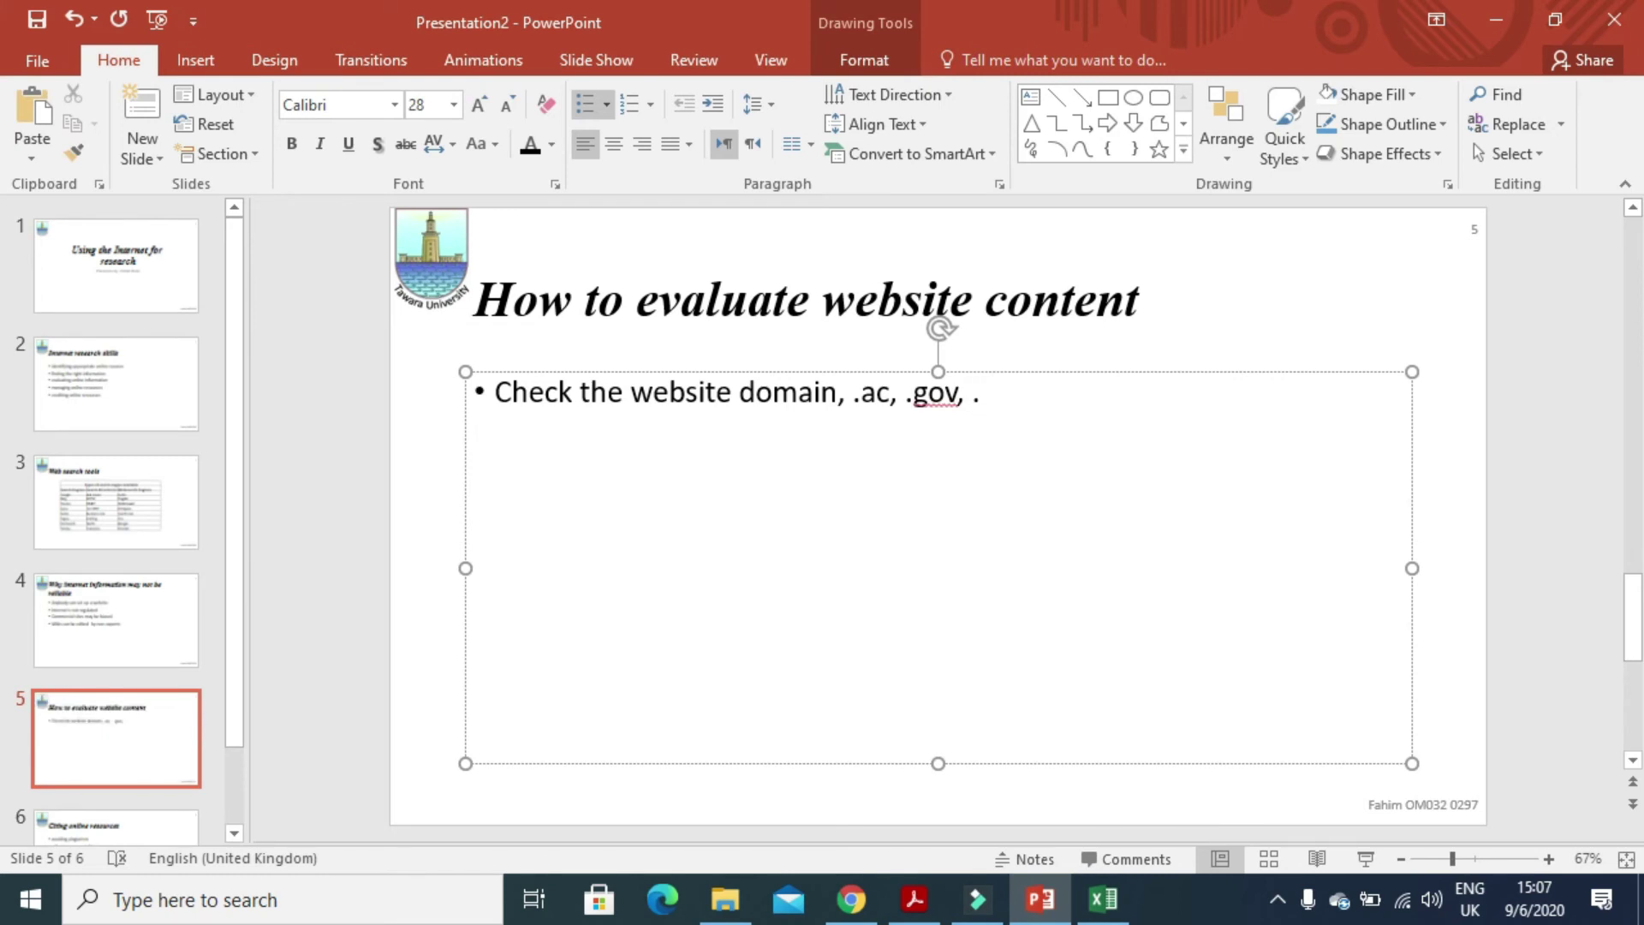
pyautogui.write('ord')
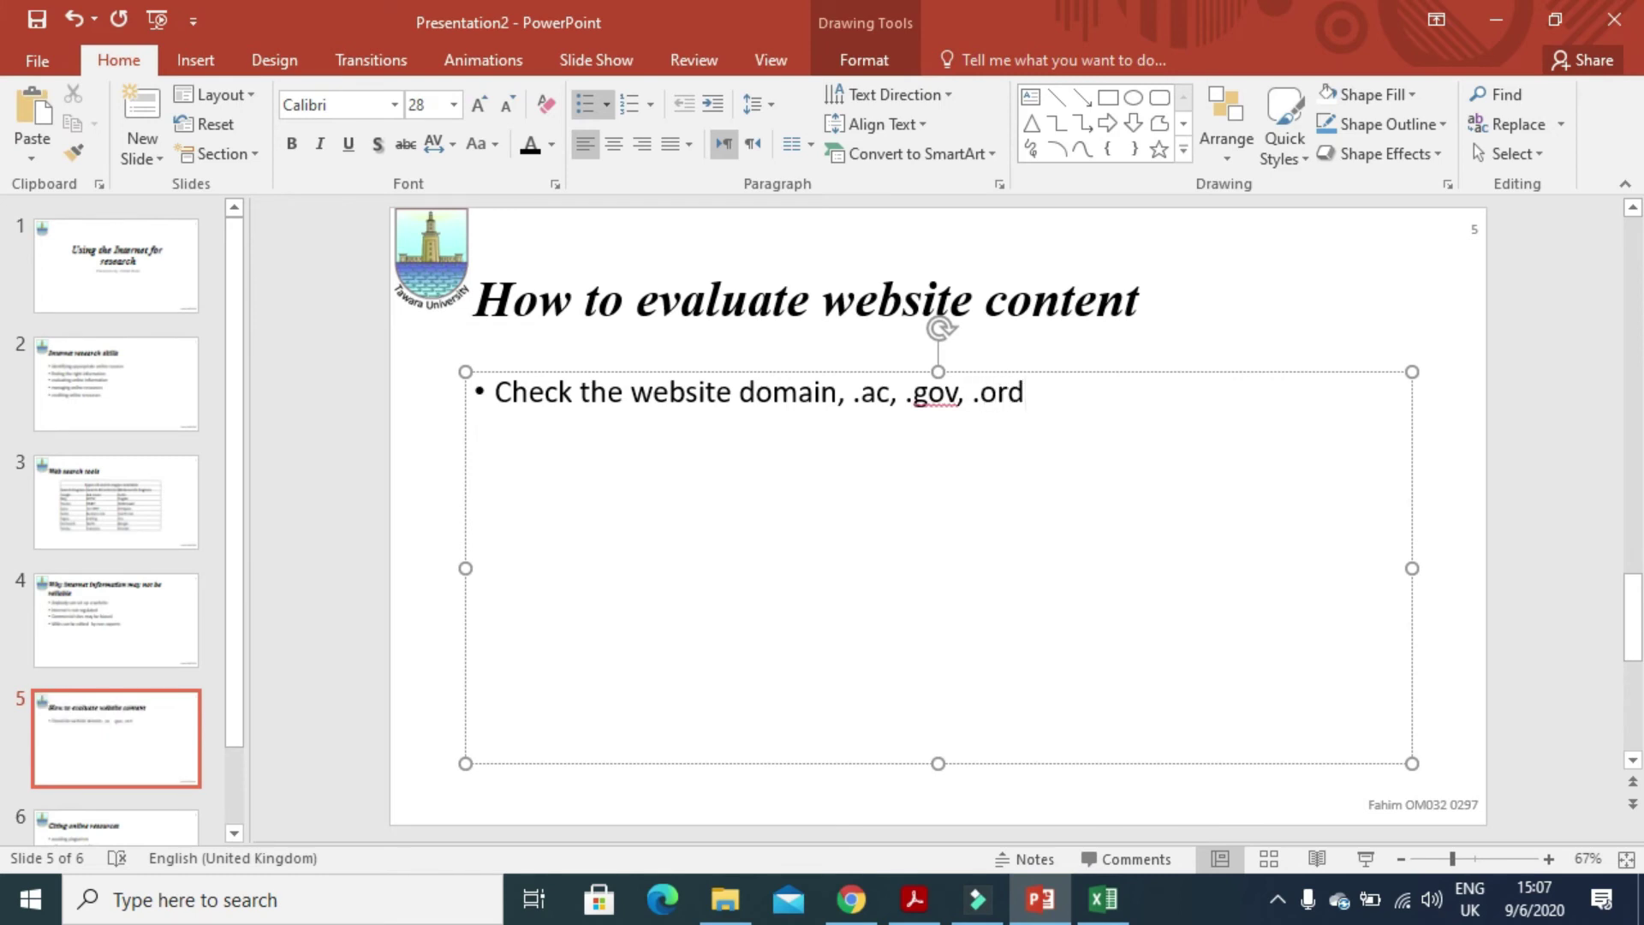
pyautogui.press('BackSpace')
pyautogui.write('g')
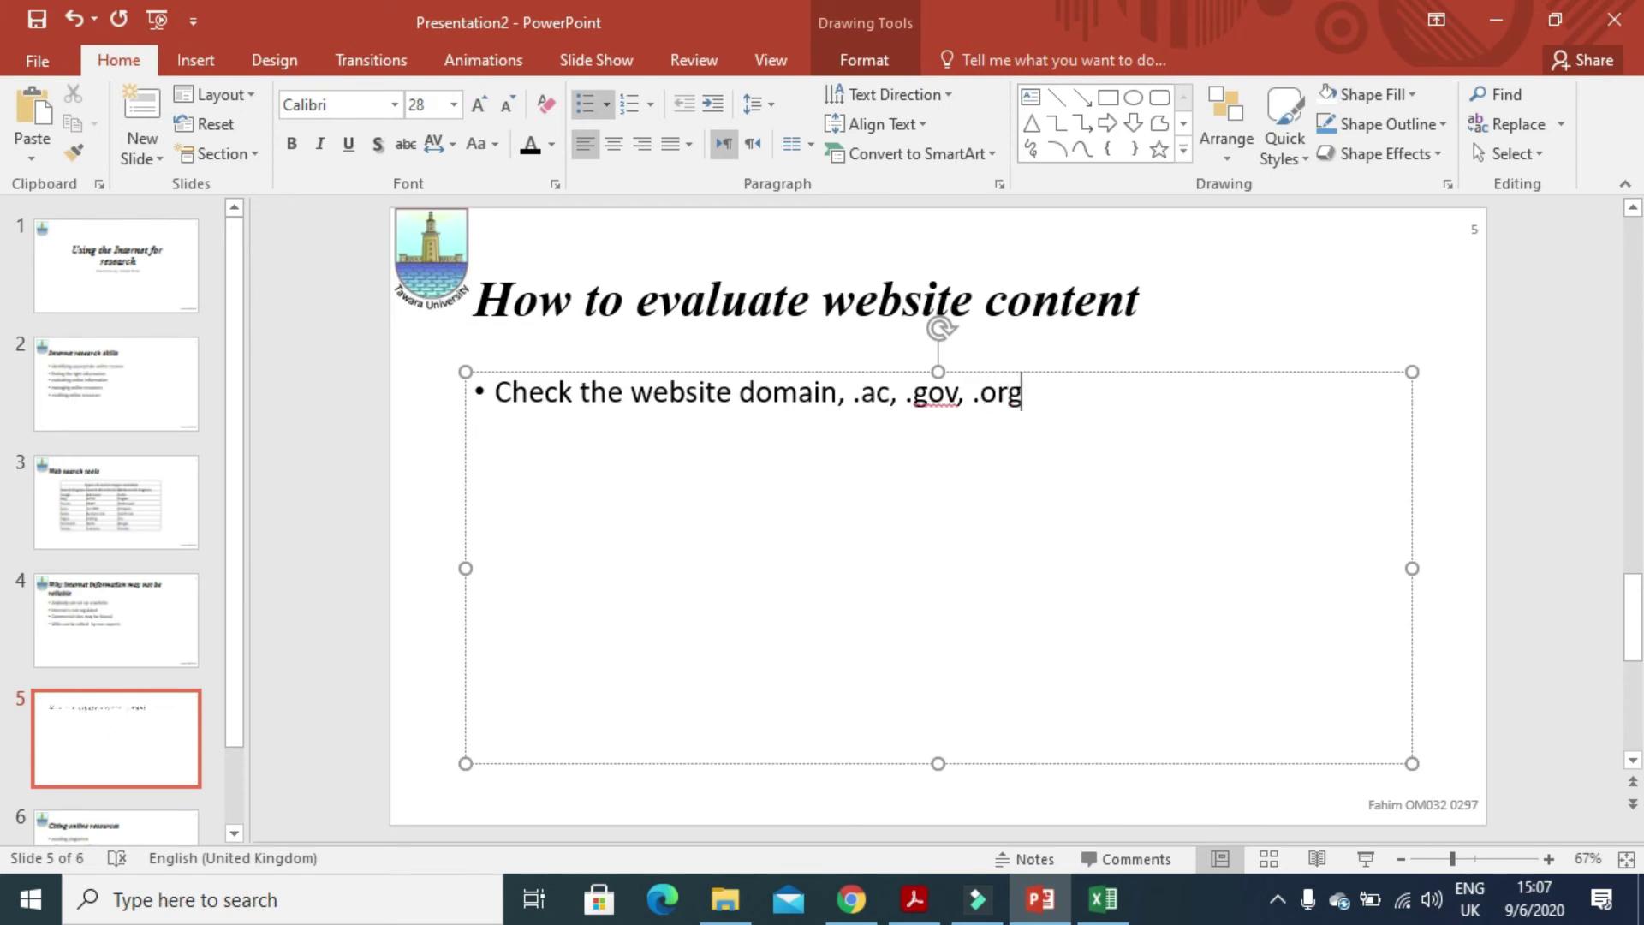
pyautogui.write(', .edu')
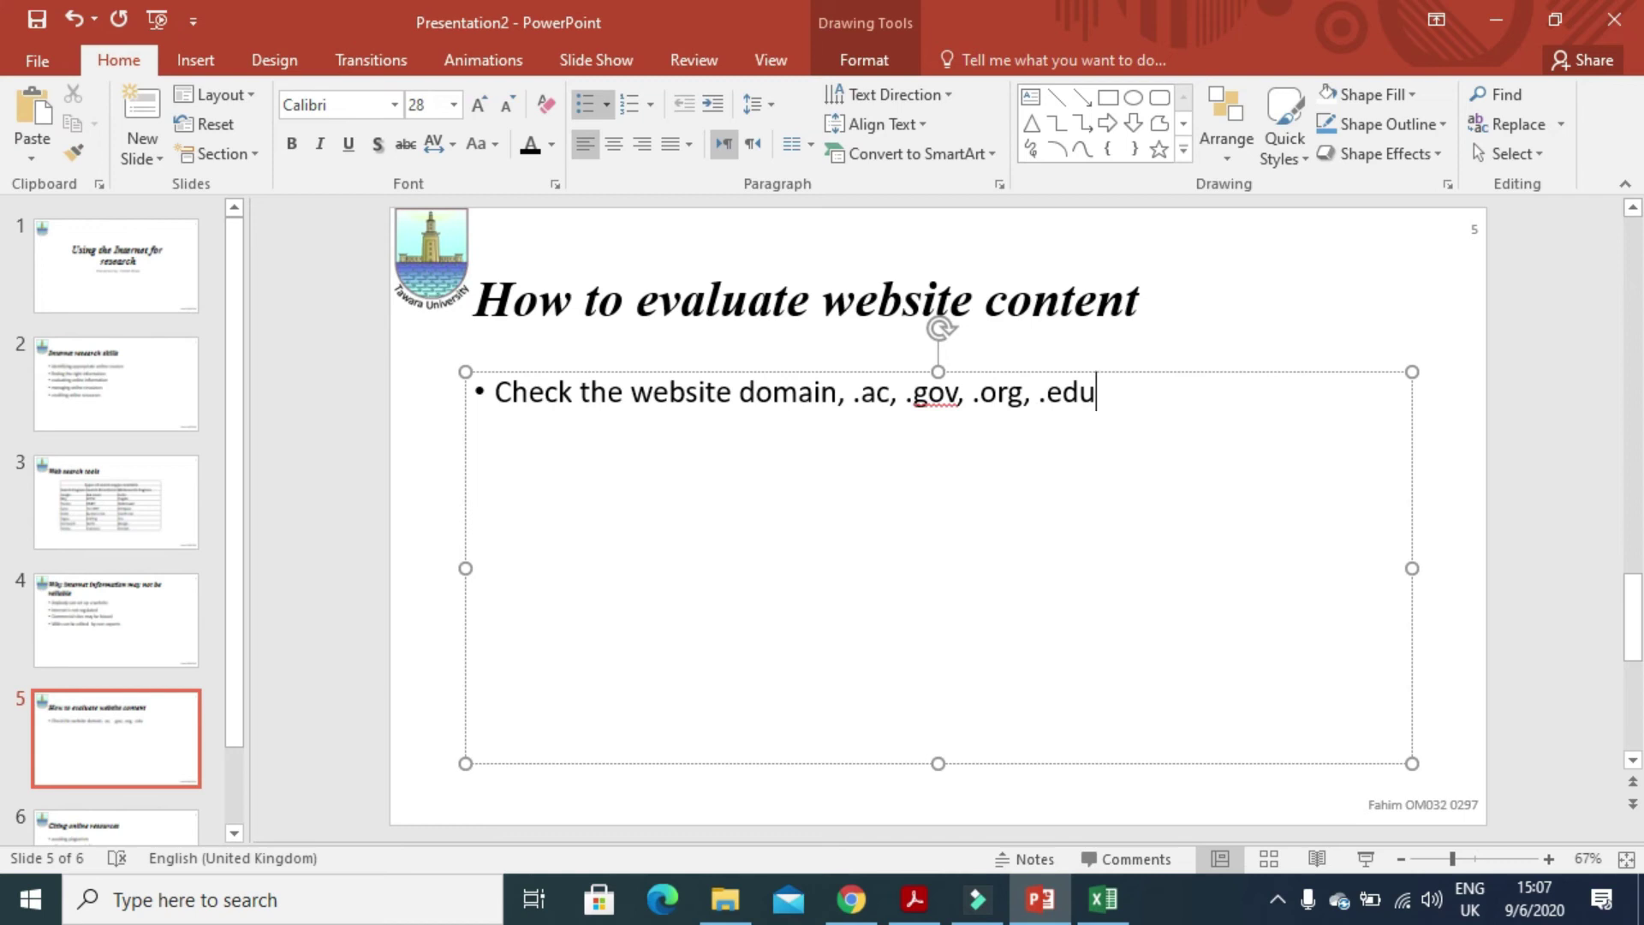
pyautogui.write(' suffie')
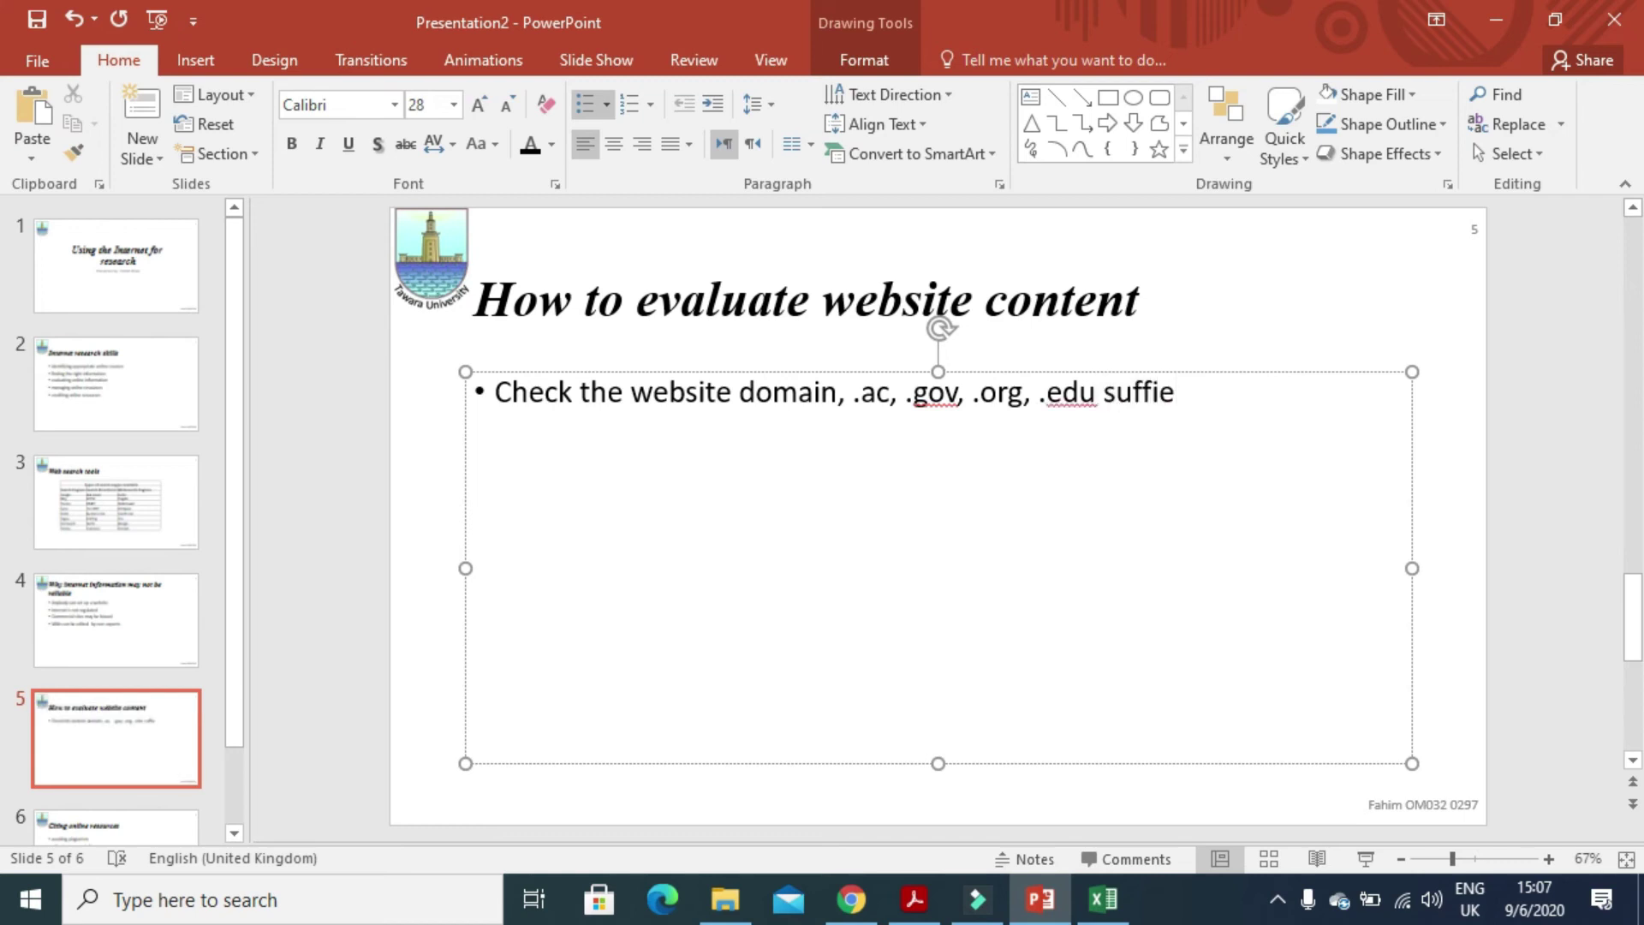
pyautogui.press('BackSpace')
pyautogui.write('x')
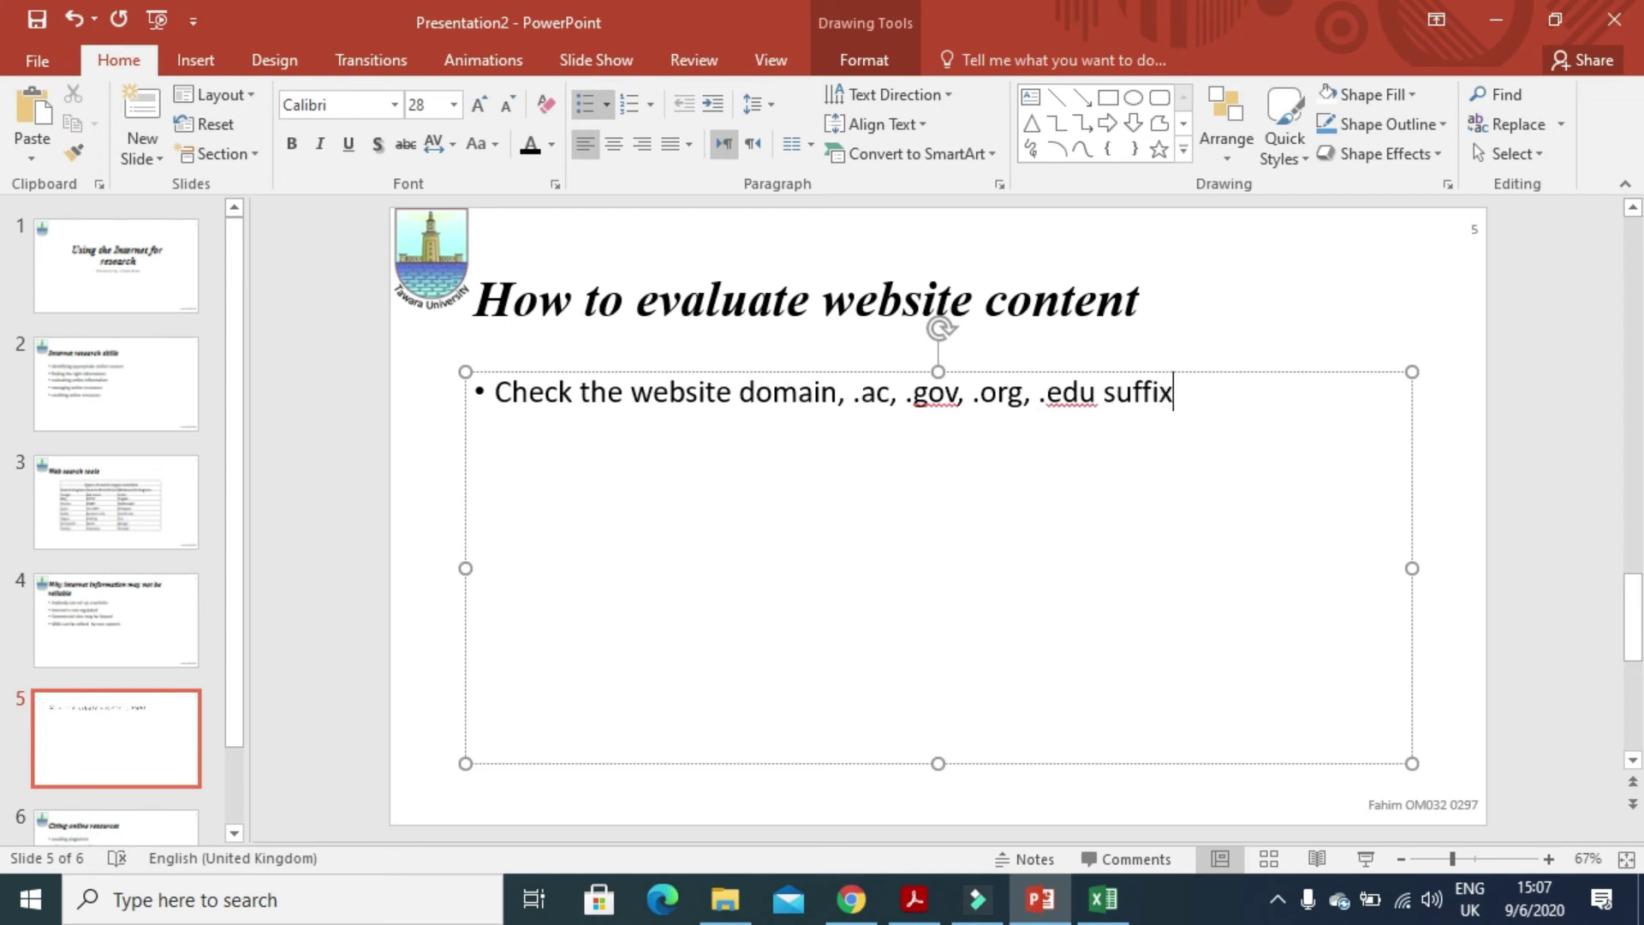
pyautogui.write('es are usual')
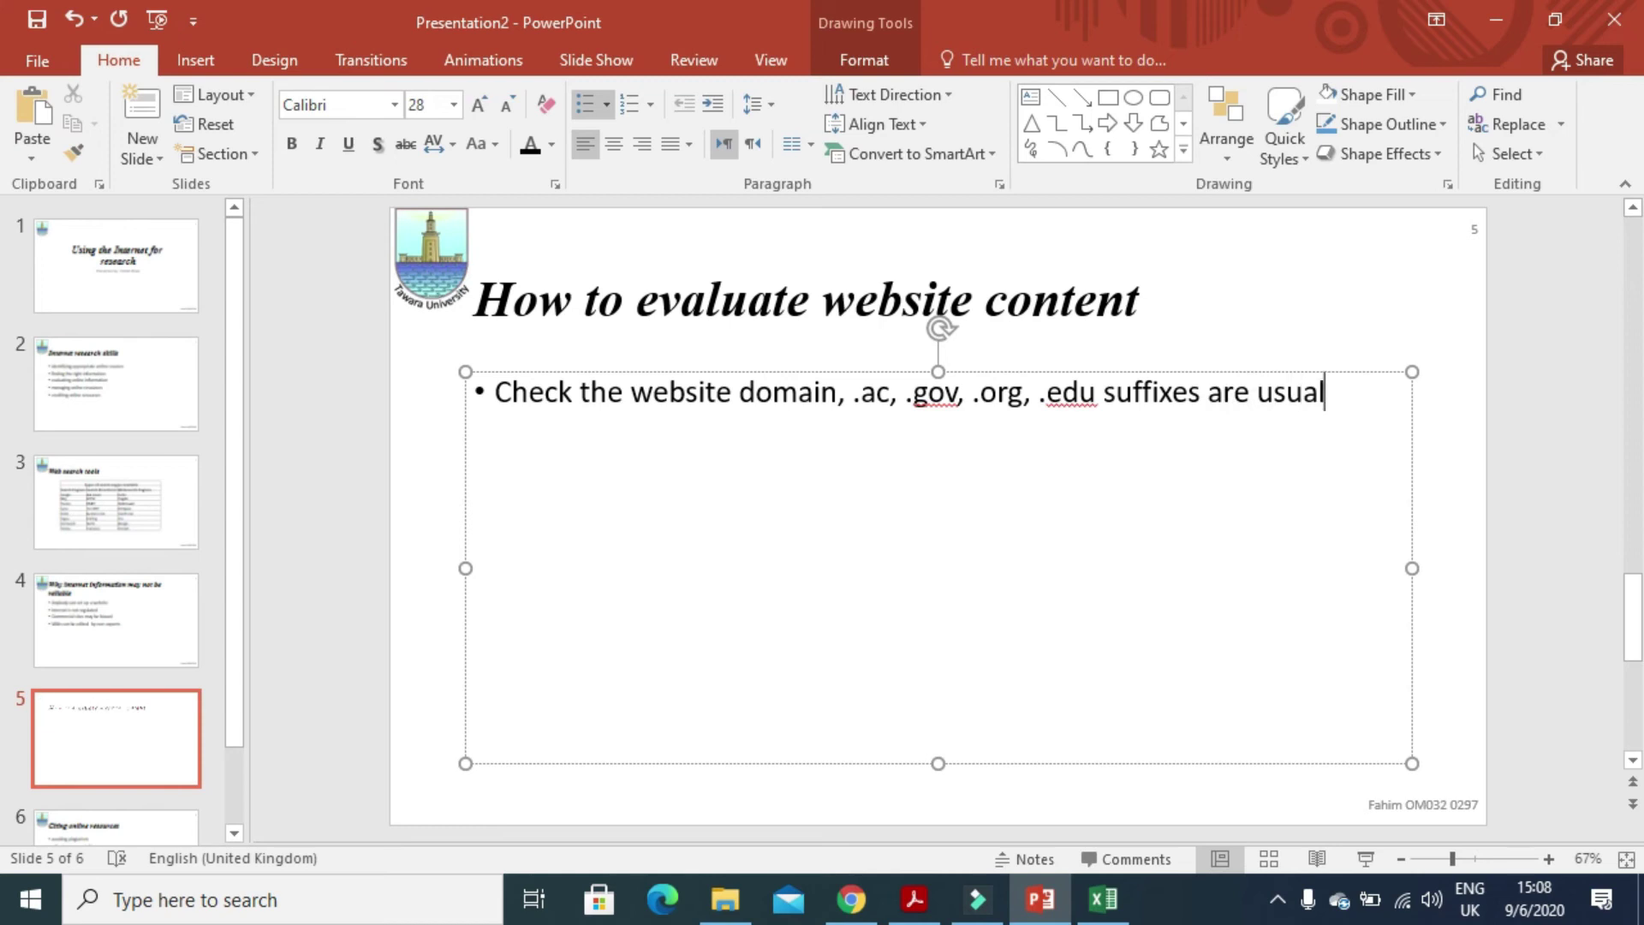
pyautogui.write('ly re')
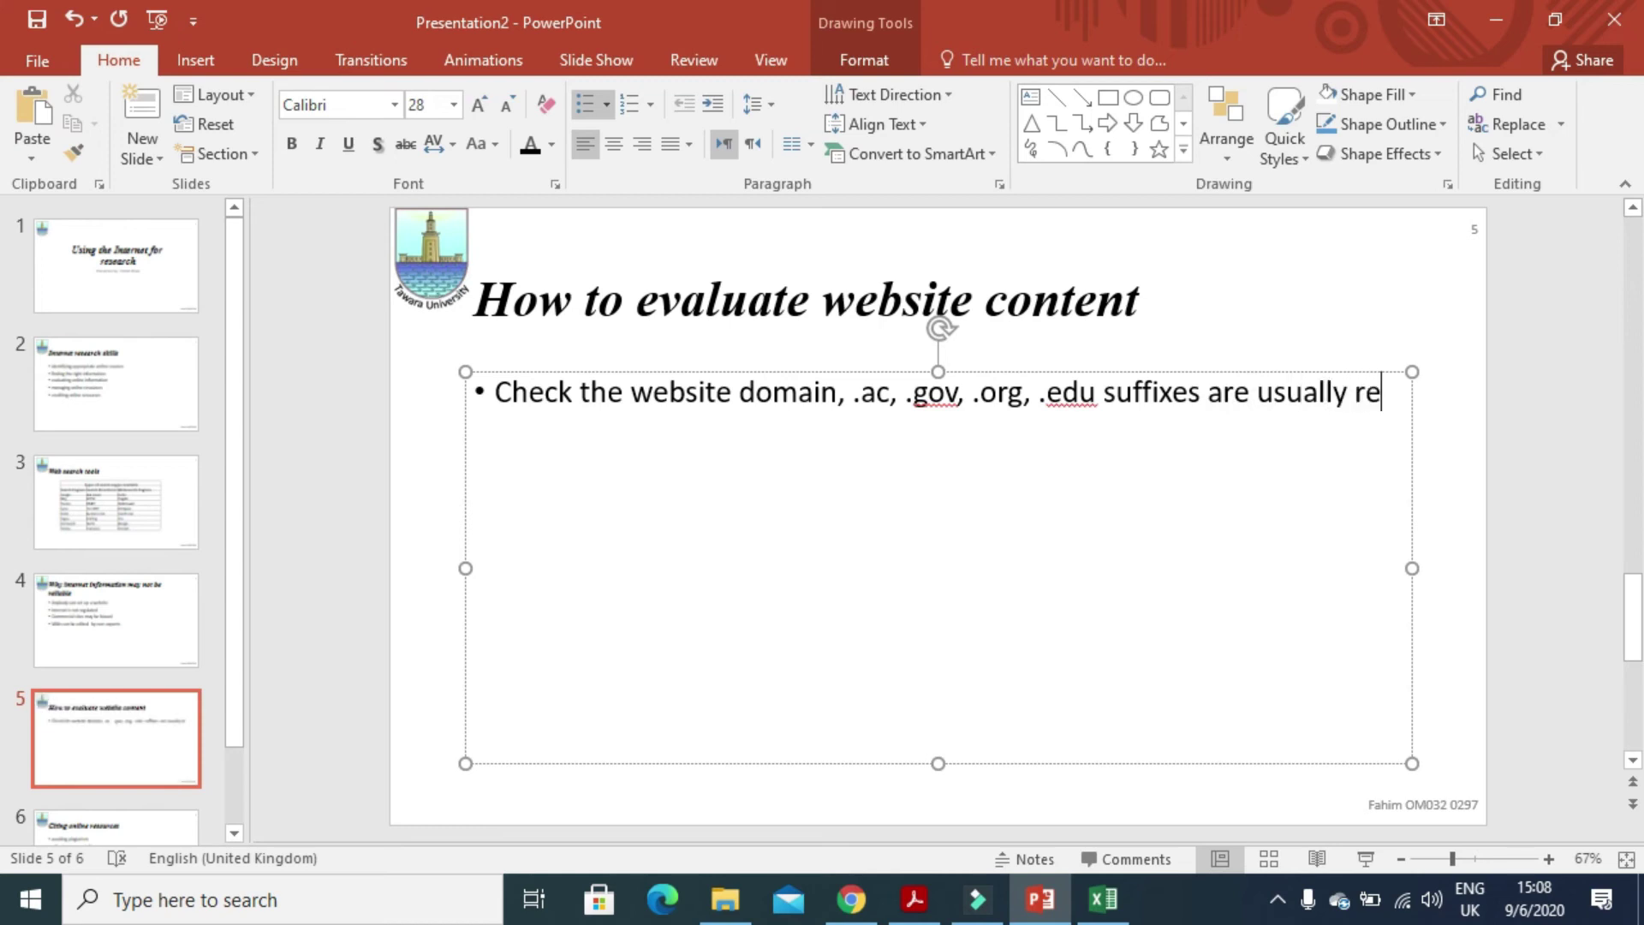
pyautogui.write('liable')
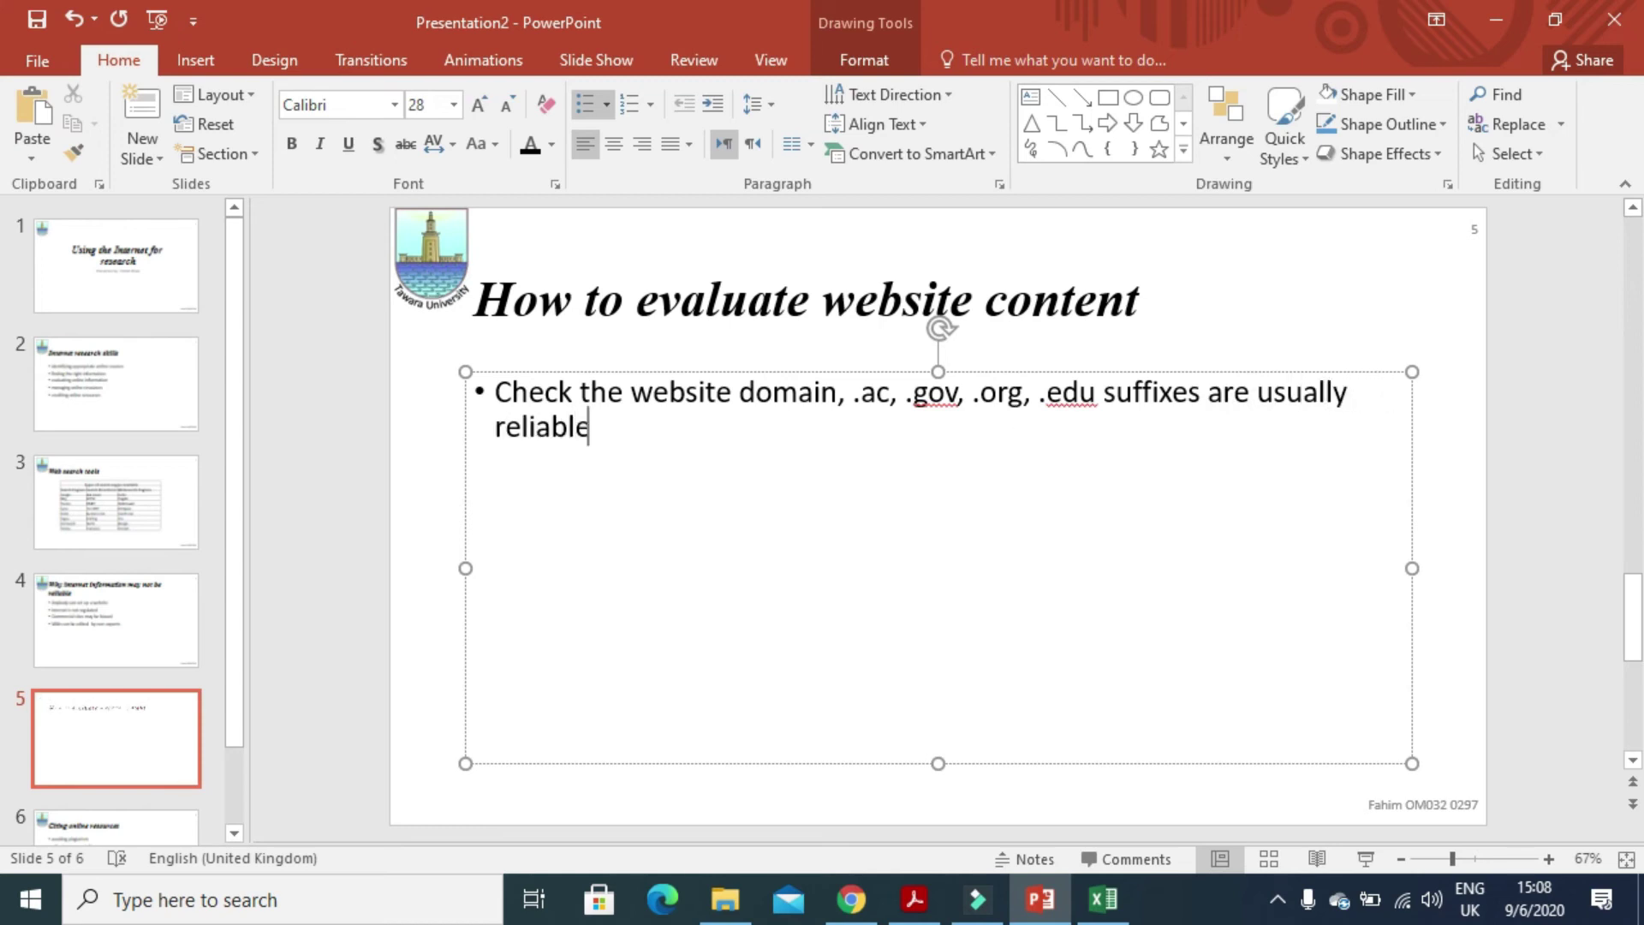
pyautogui.press('Return')
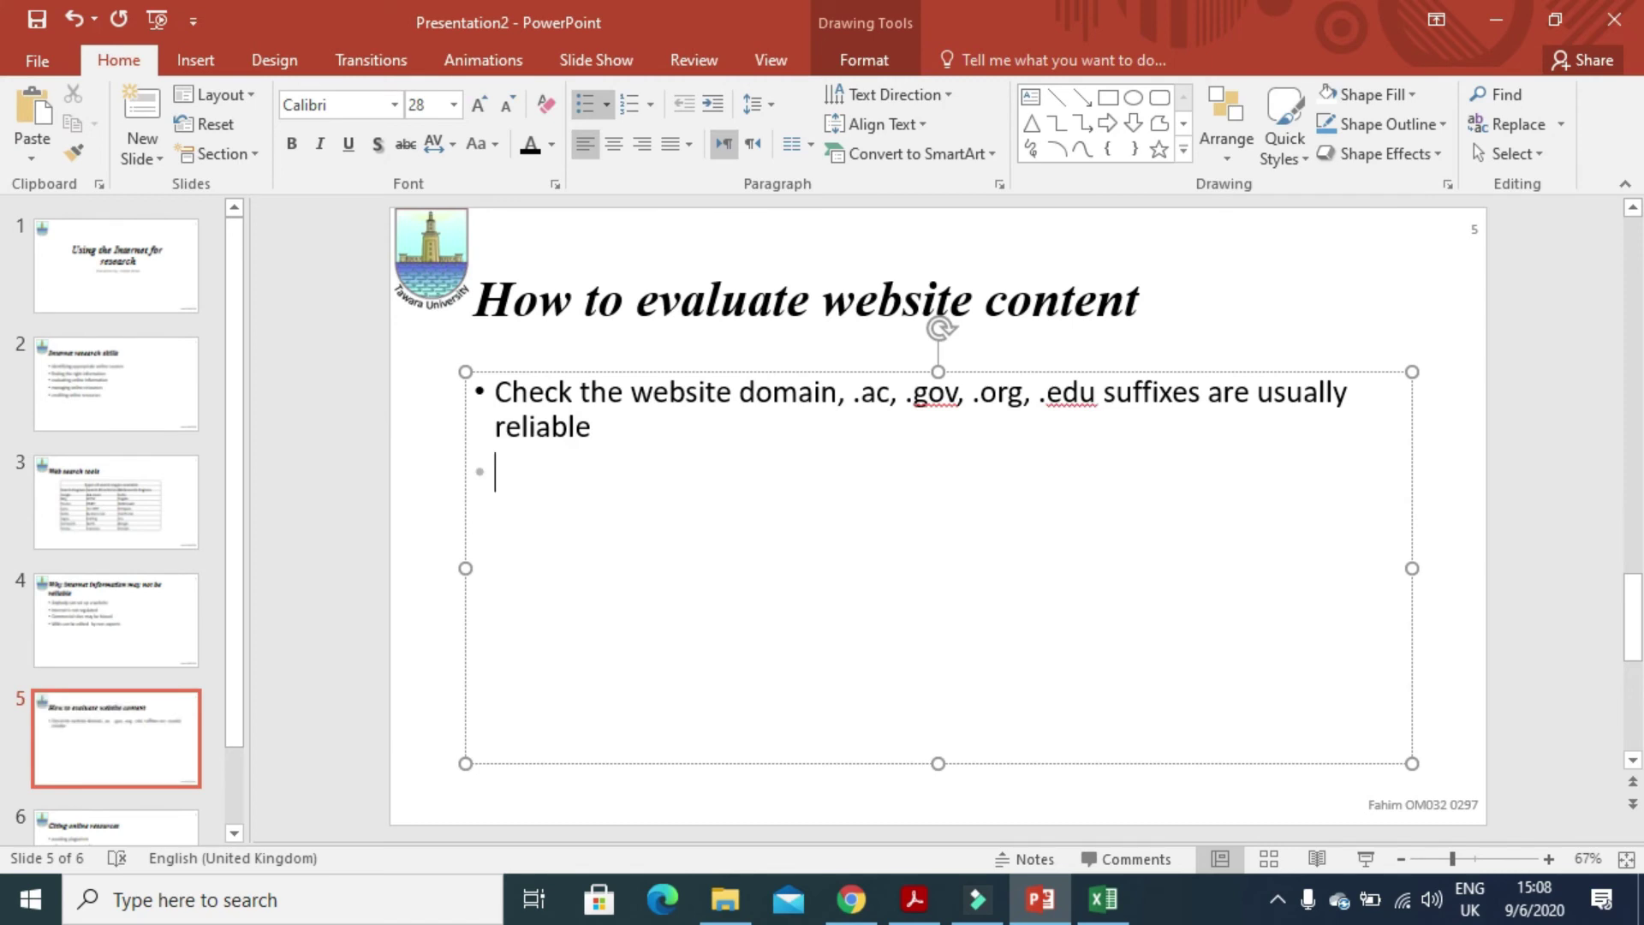
# - Add bullets 'compare information from different sites', 'check for bias/advertising of site' and 'See if responsible bodies have endorsed the site'
pyautogui.write('cam')
pyautogui.press('BackSpace')
pyautogui.press('BackSpace')
pyautogui.write('ompare ')
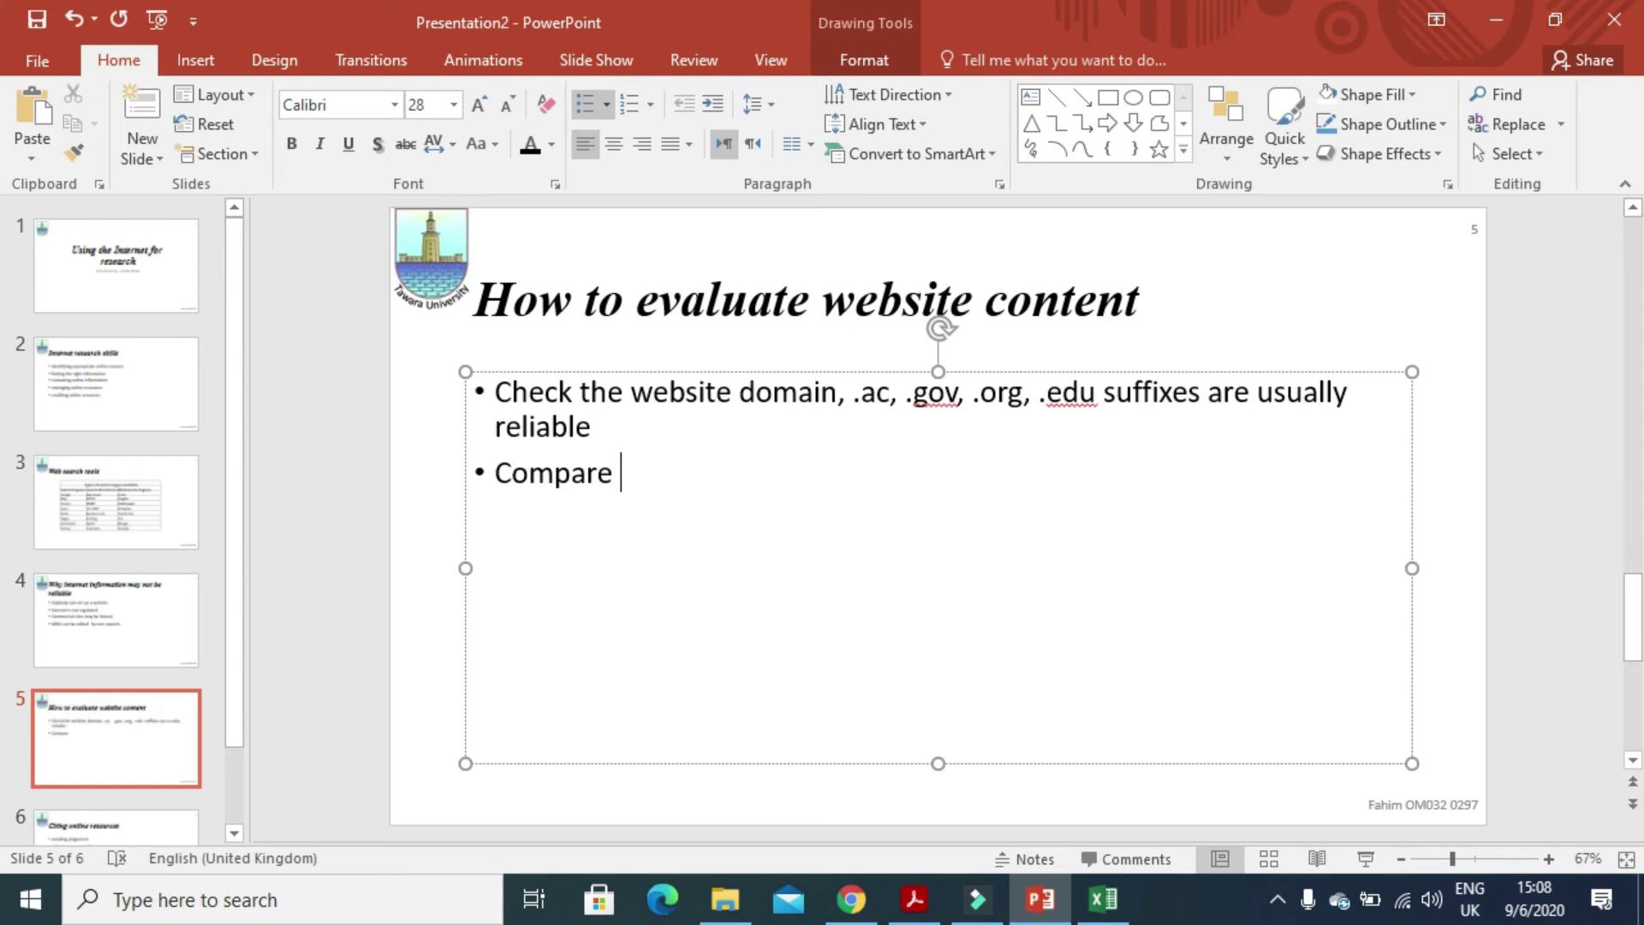
pyautogui.write('informatio')
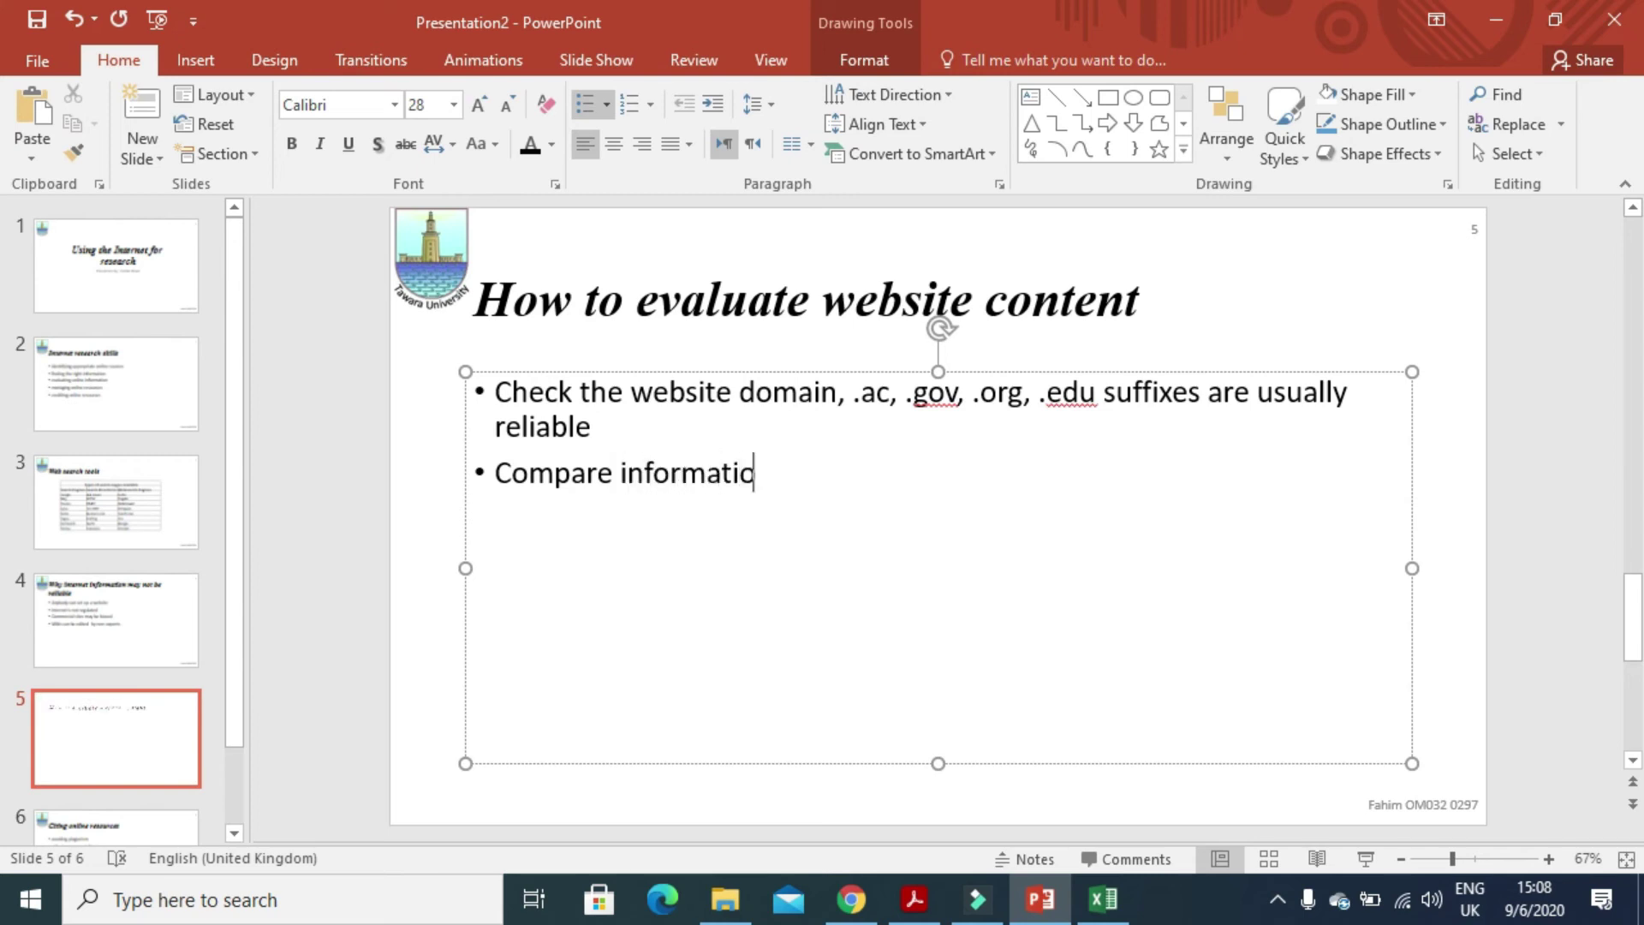
pyautogui.write('n from d')
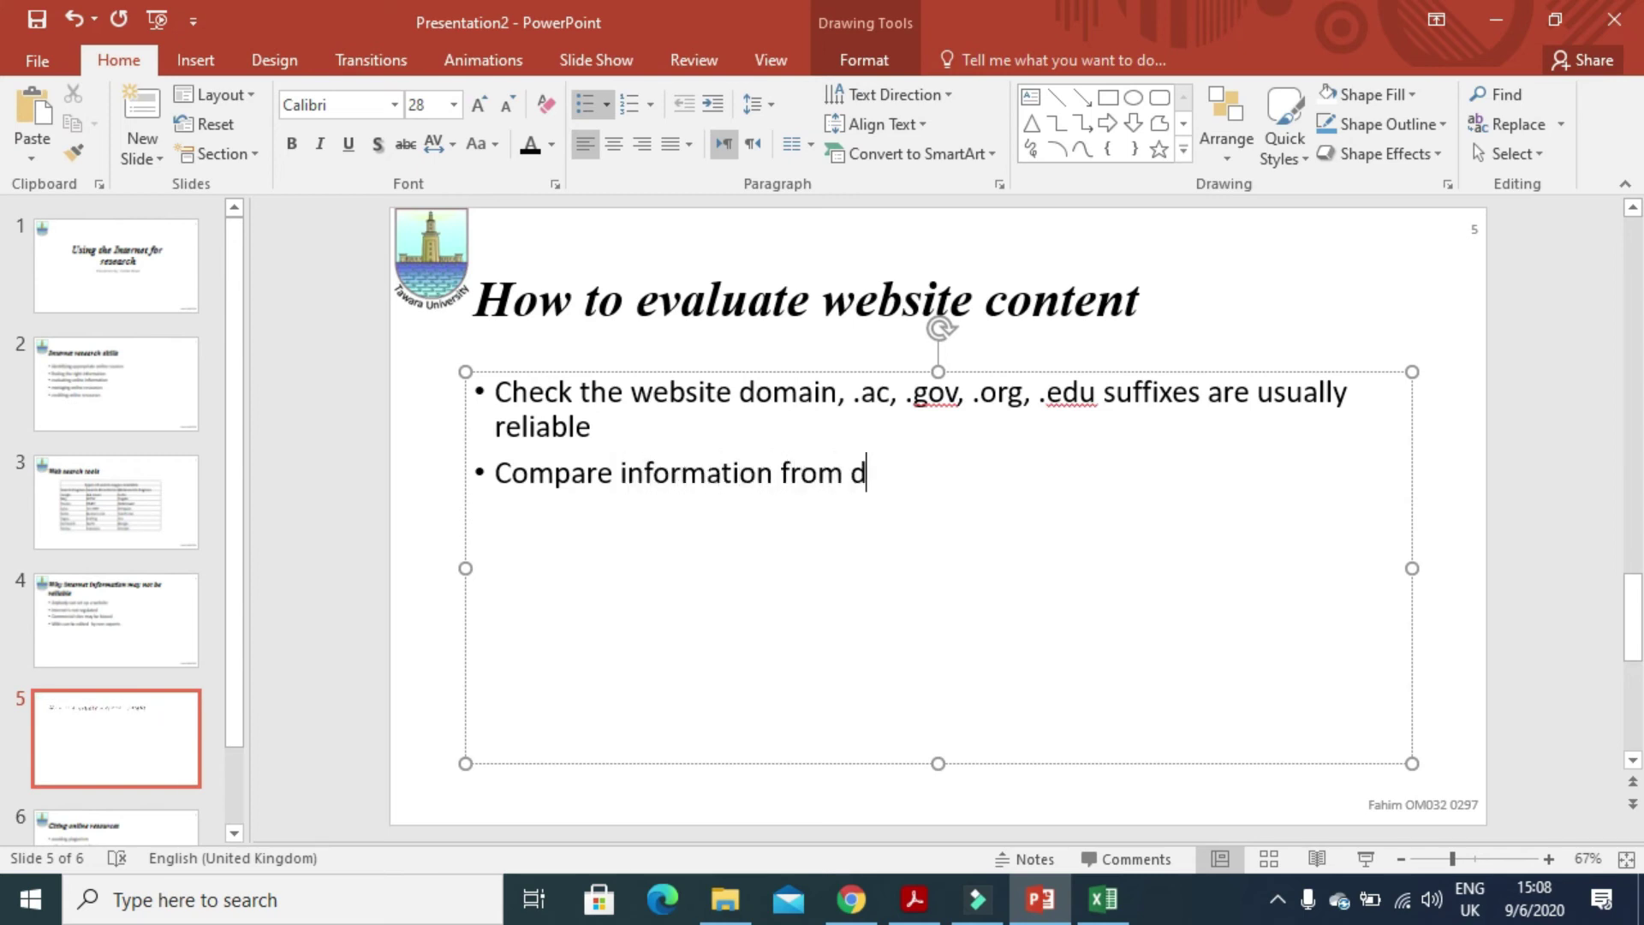
pyautogui.write('ifferent ')
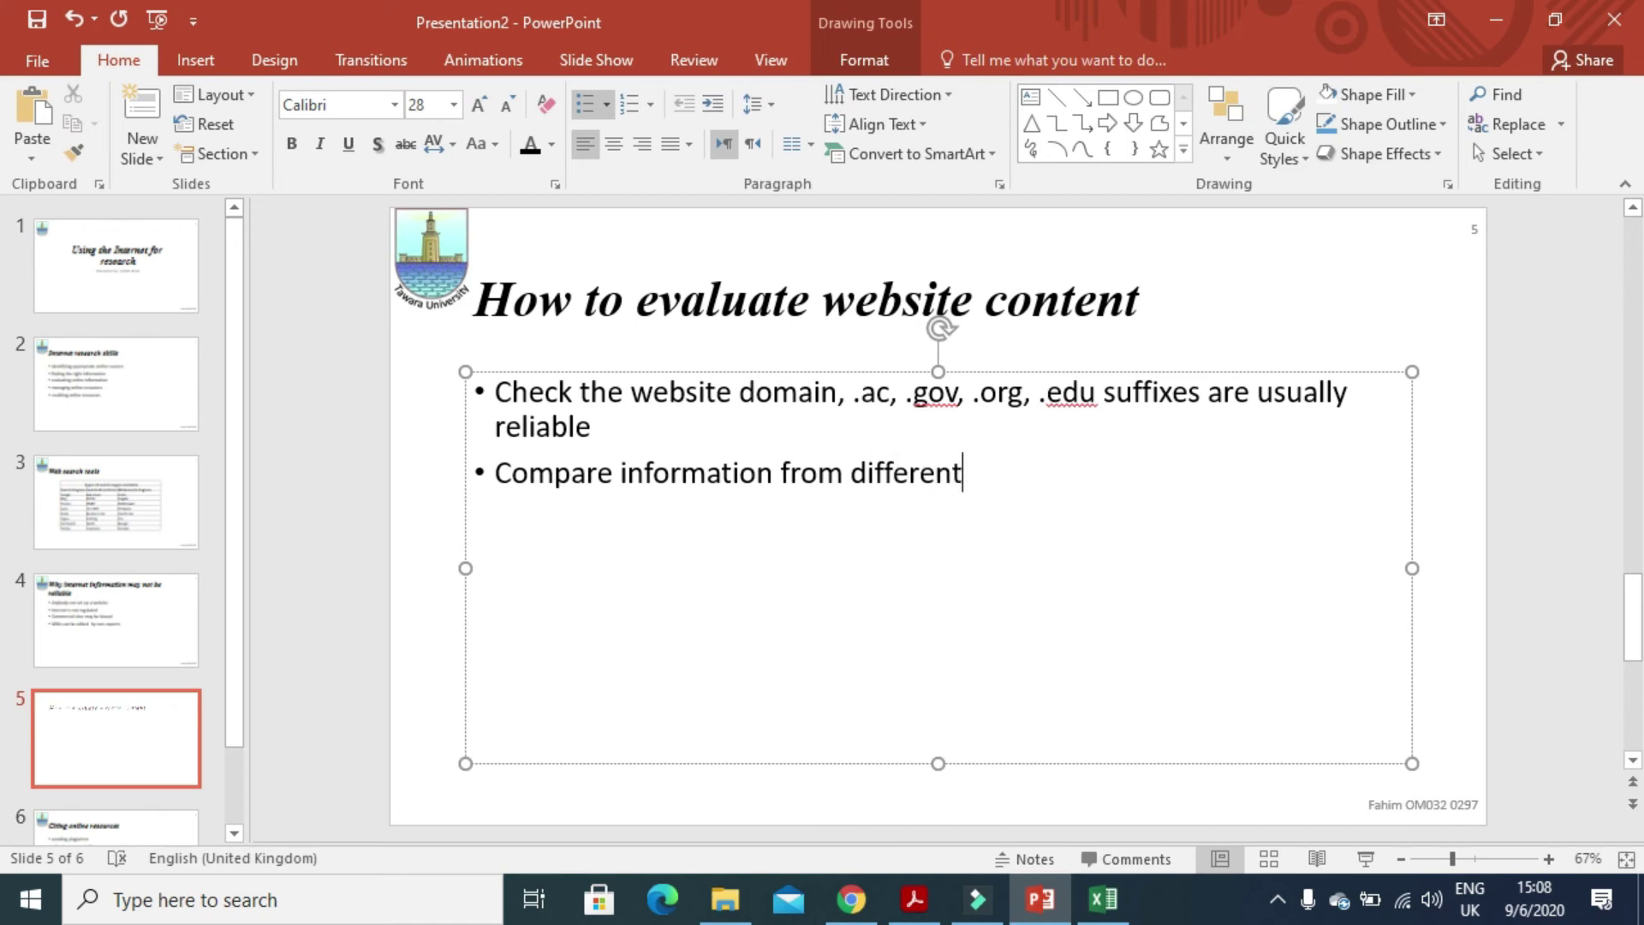
pyautogui.write('sites')
pyautogui.press('Return')
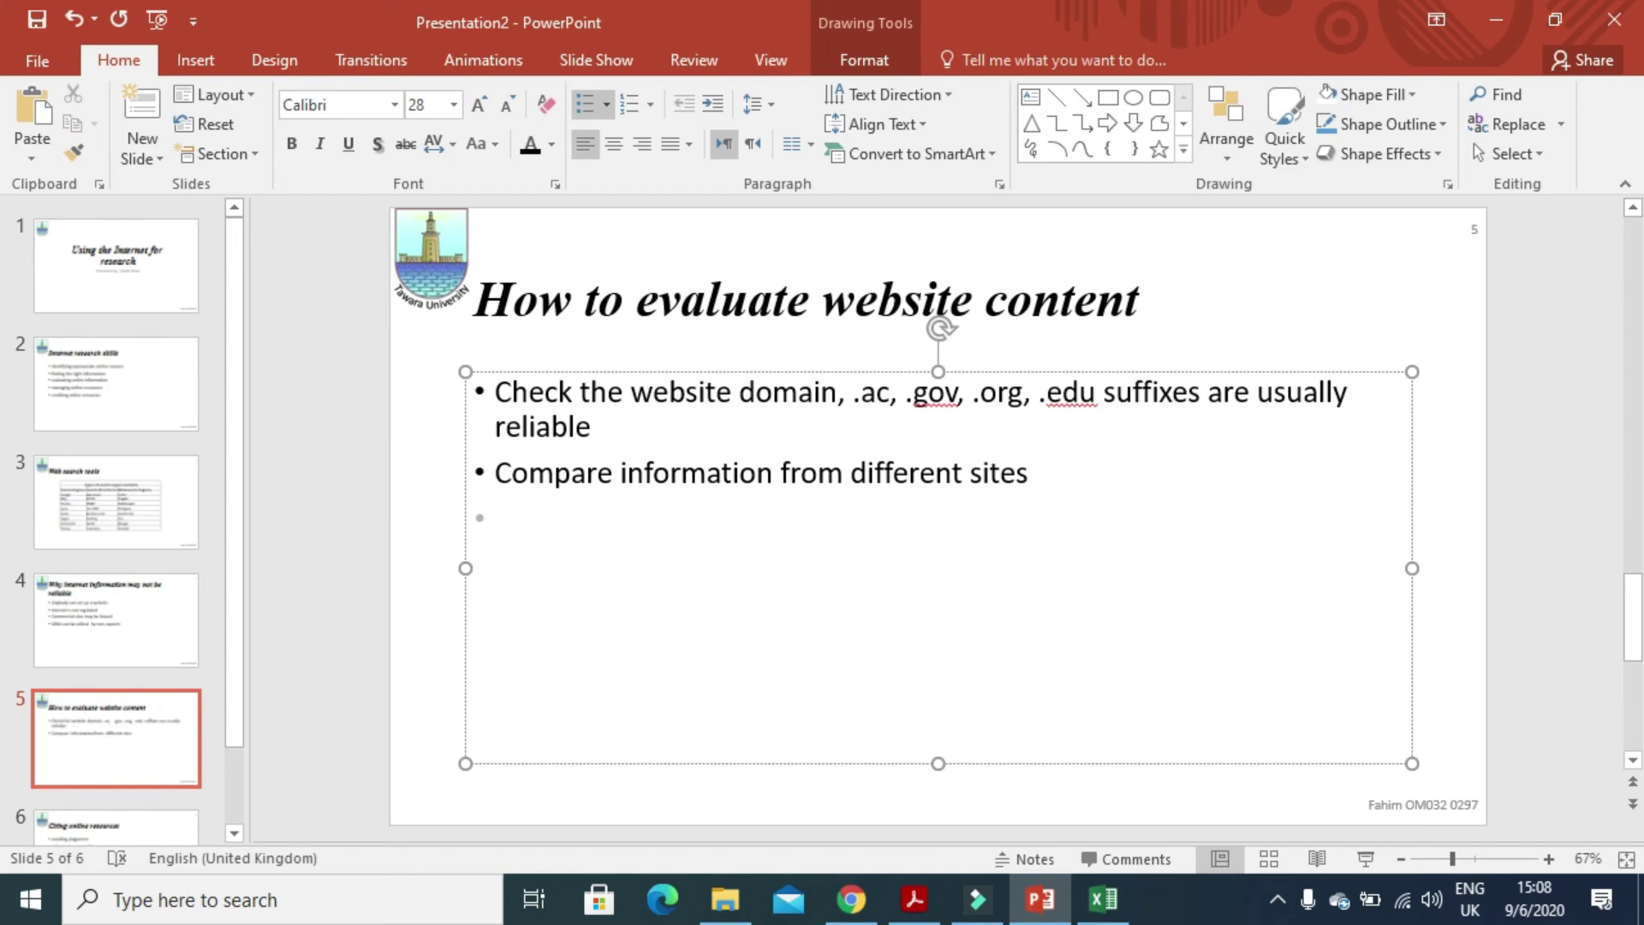
pyautogui.write('check f')
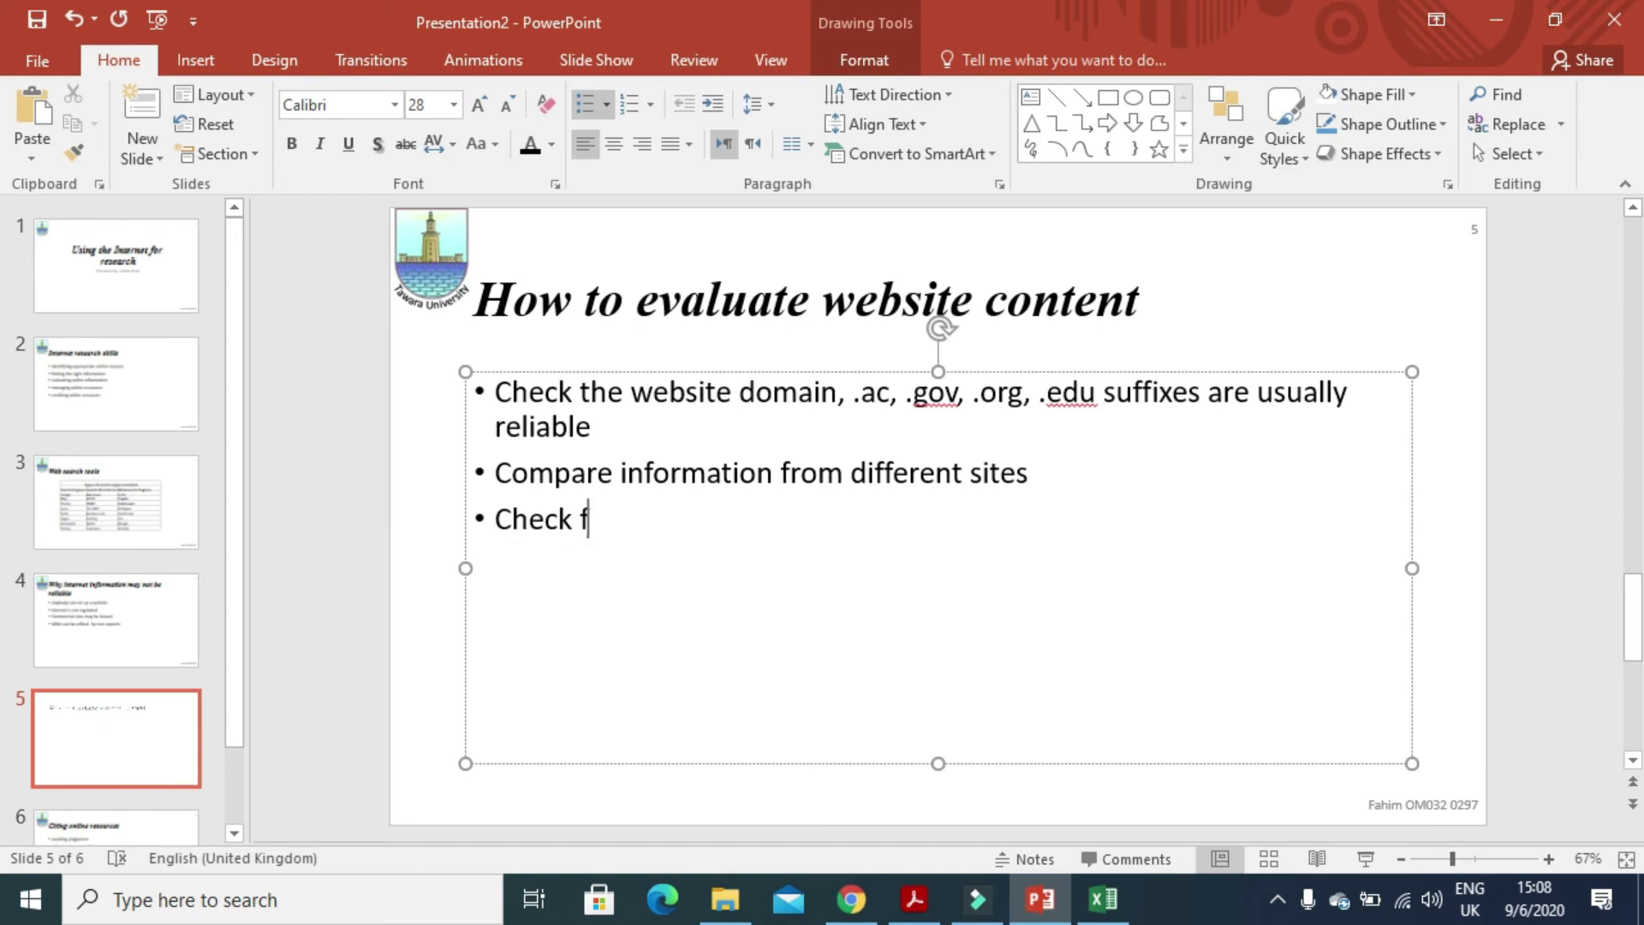
pyautogui.write('or ')
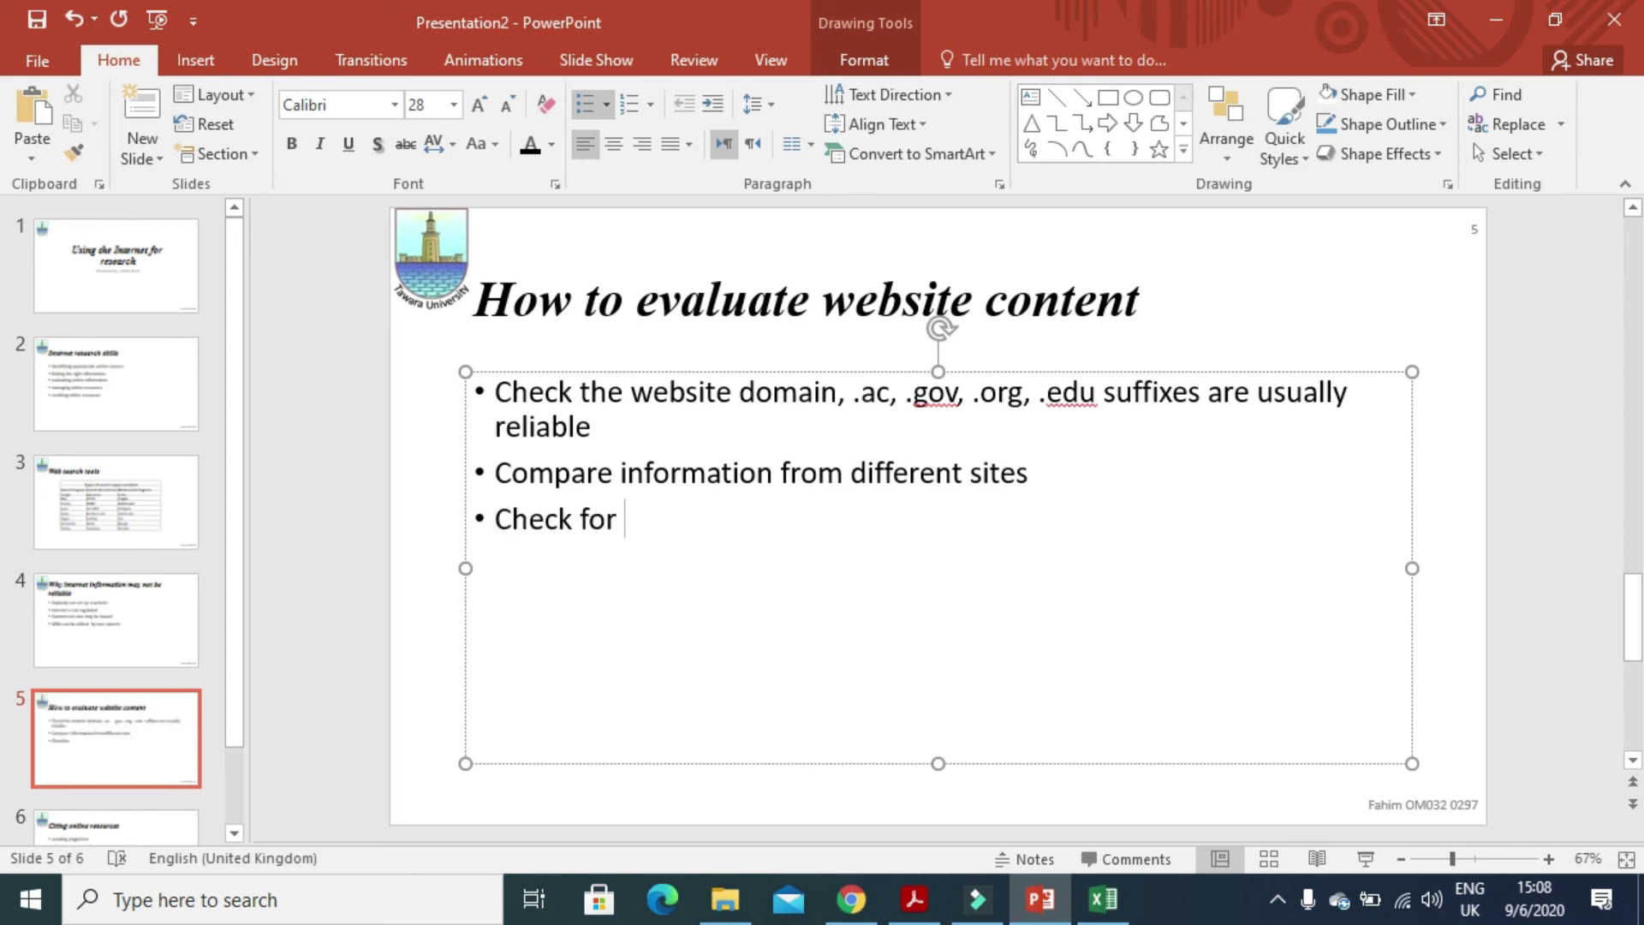
pyautogui.write('bias/adver')
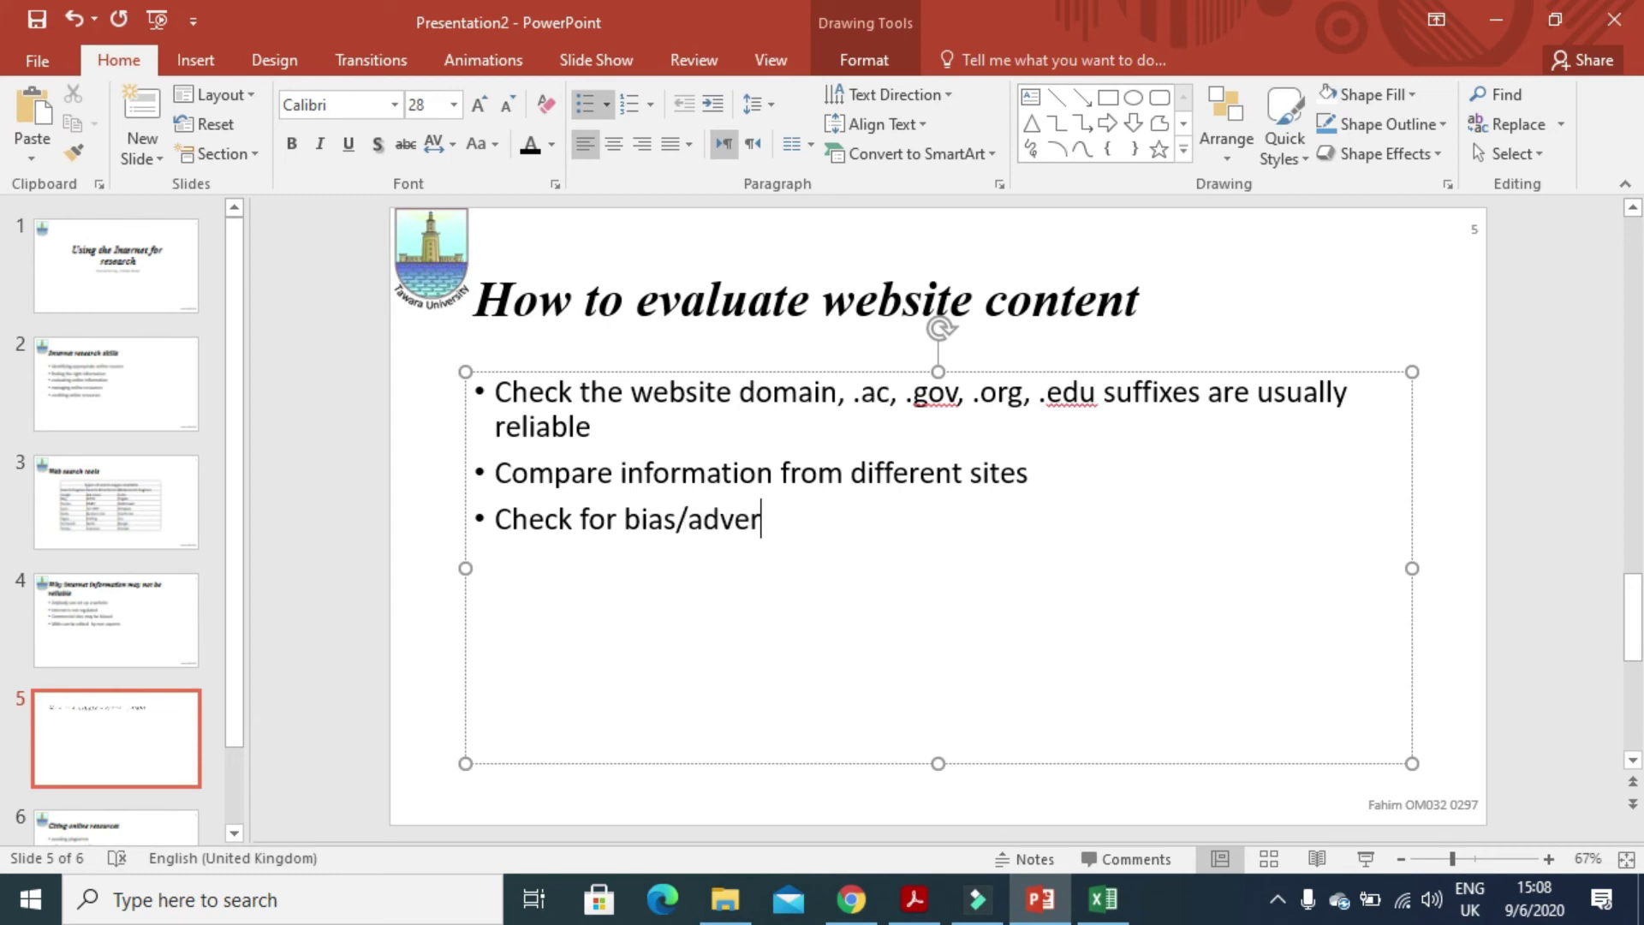
pyautogui.write('tising ')
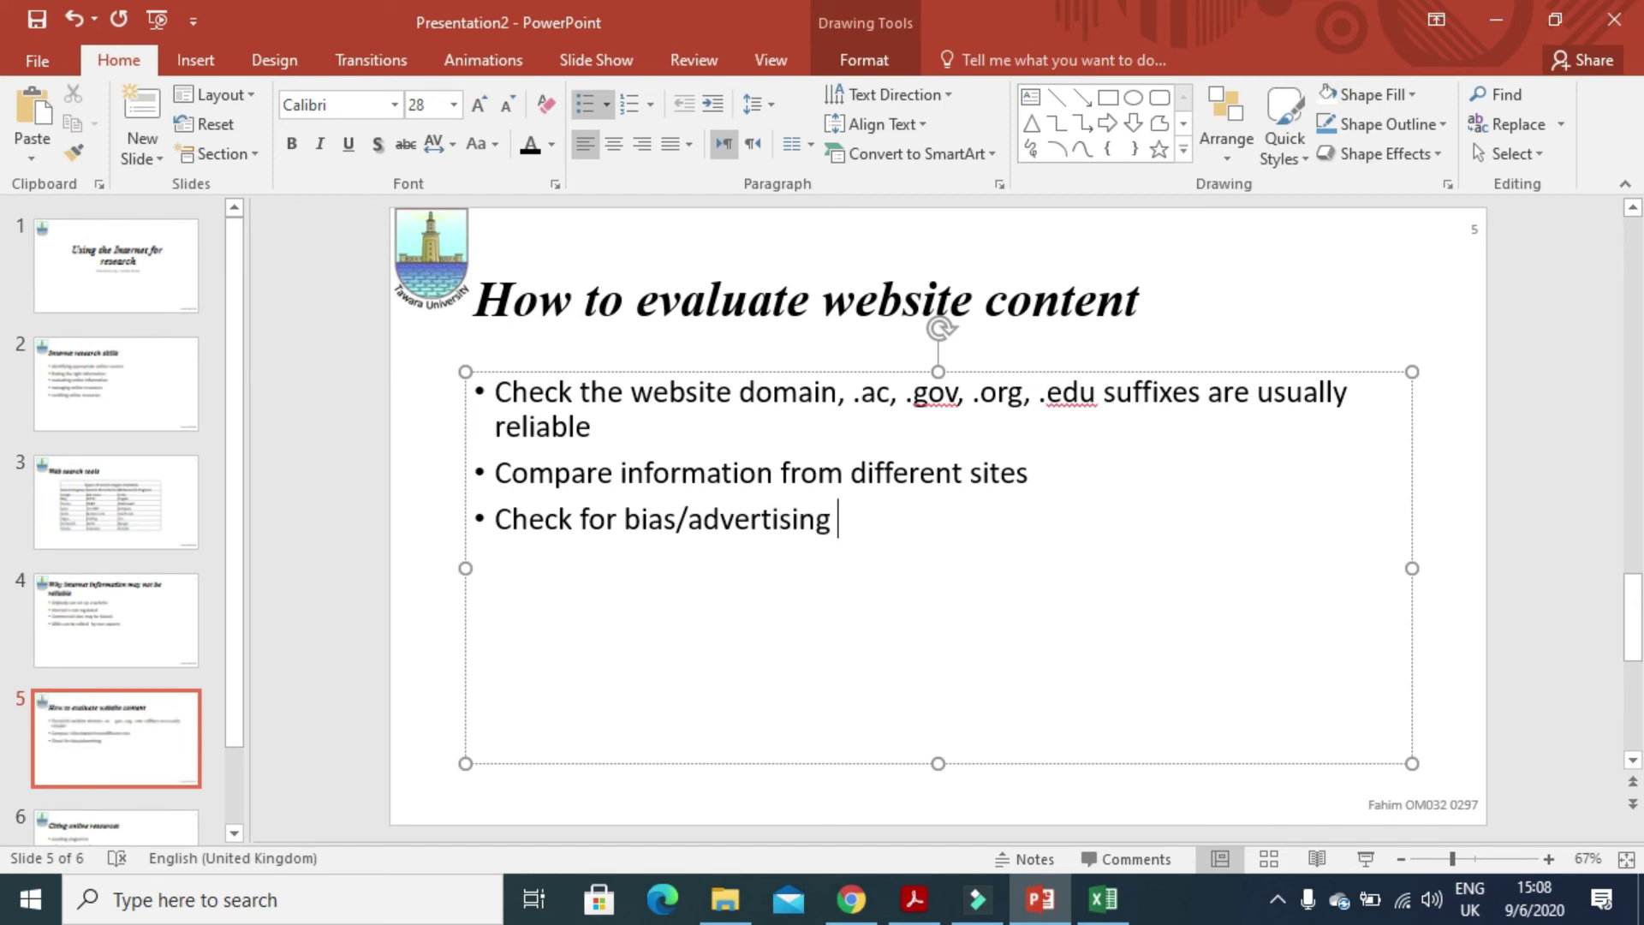
pyautogui.write('of site')
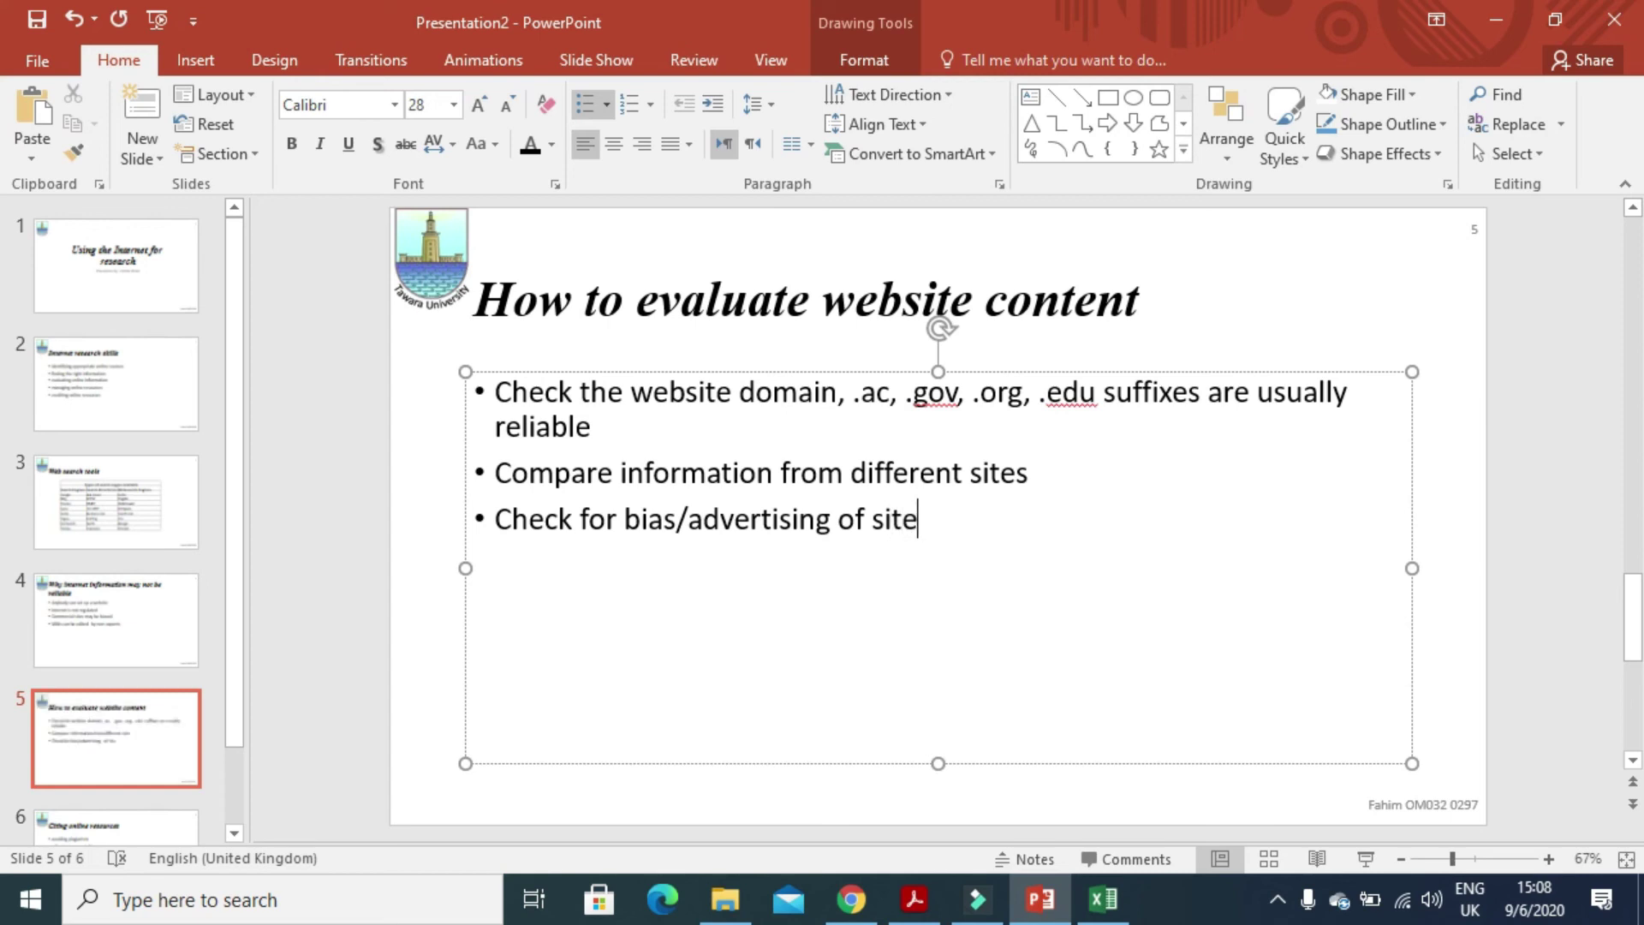
pyautogui.press('Return')
pyautogui.write('See if responsible ')
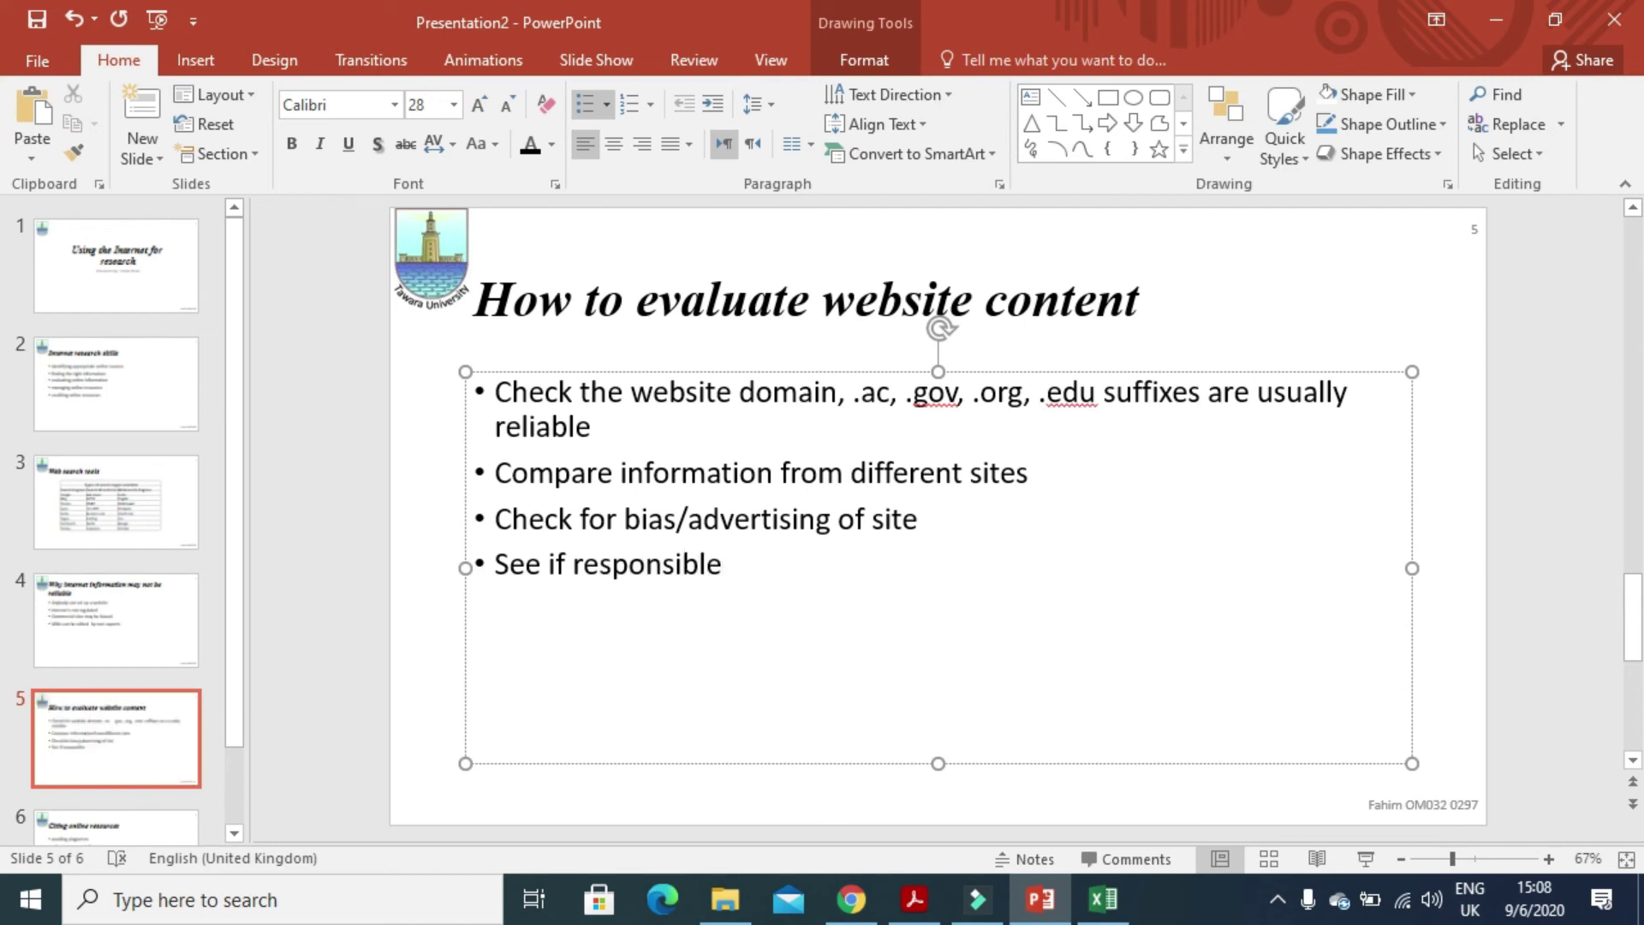
pyautogui.write('bo')
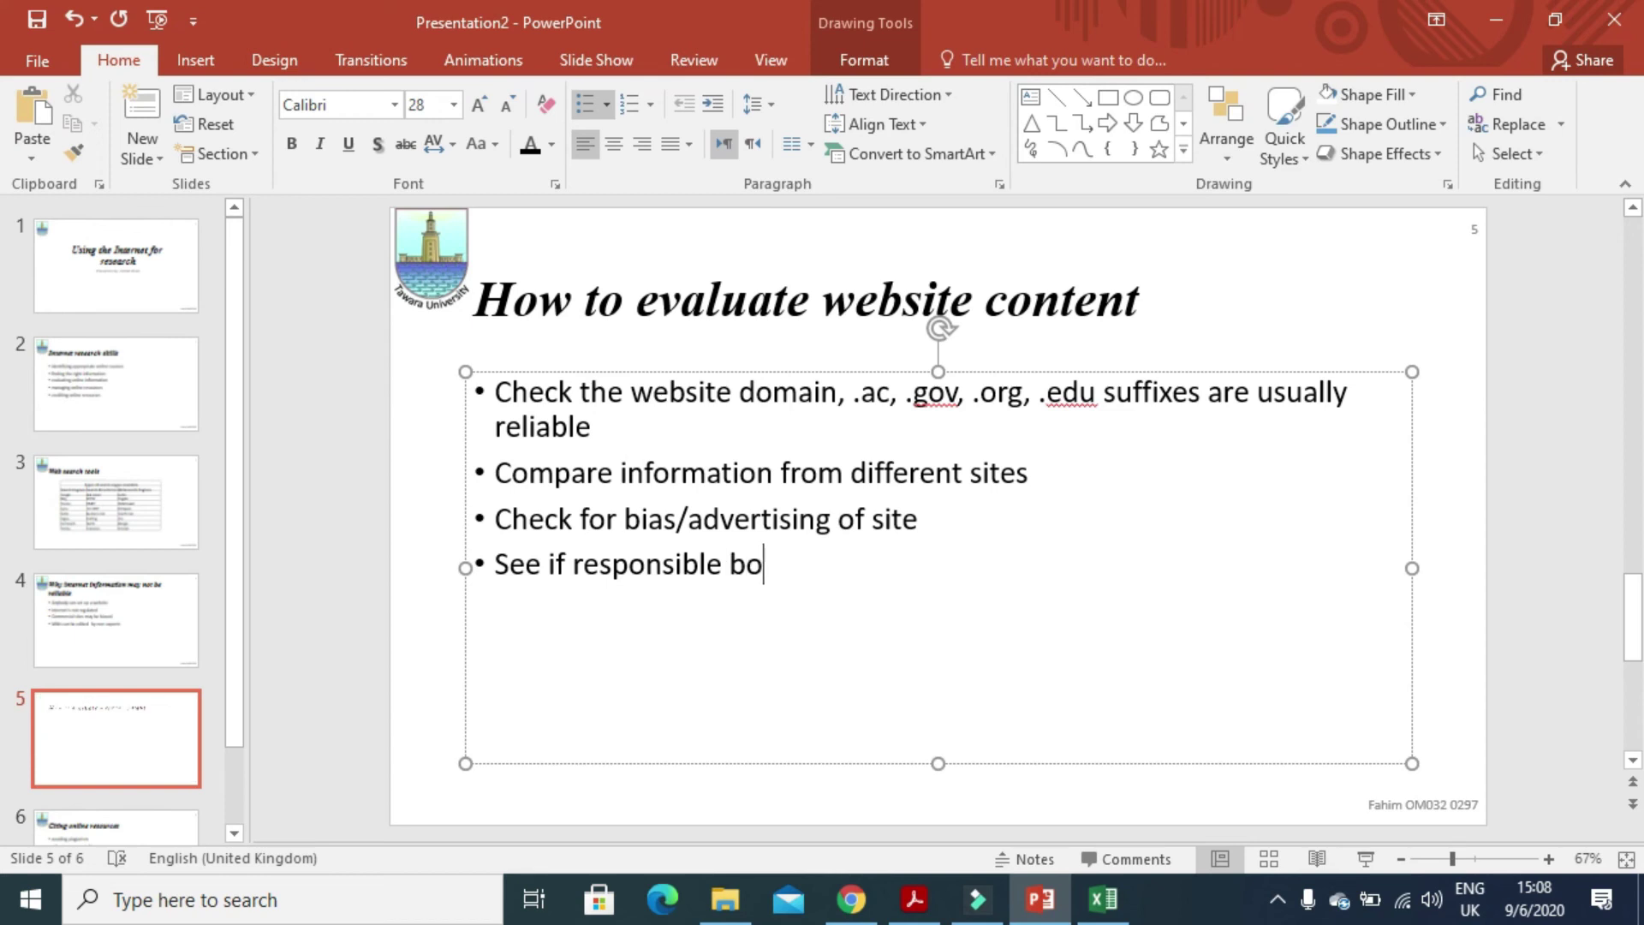
pyautogui.write('dies have')
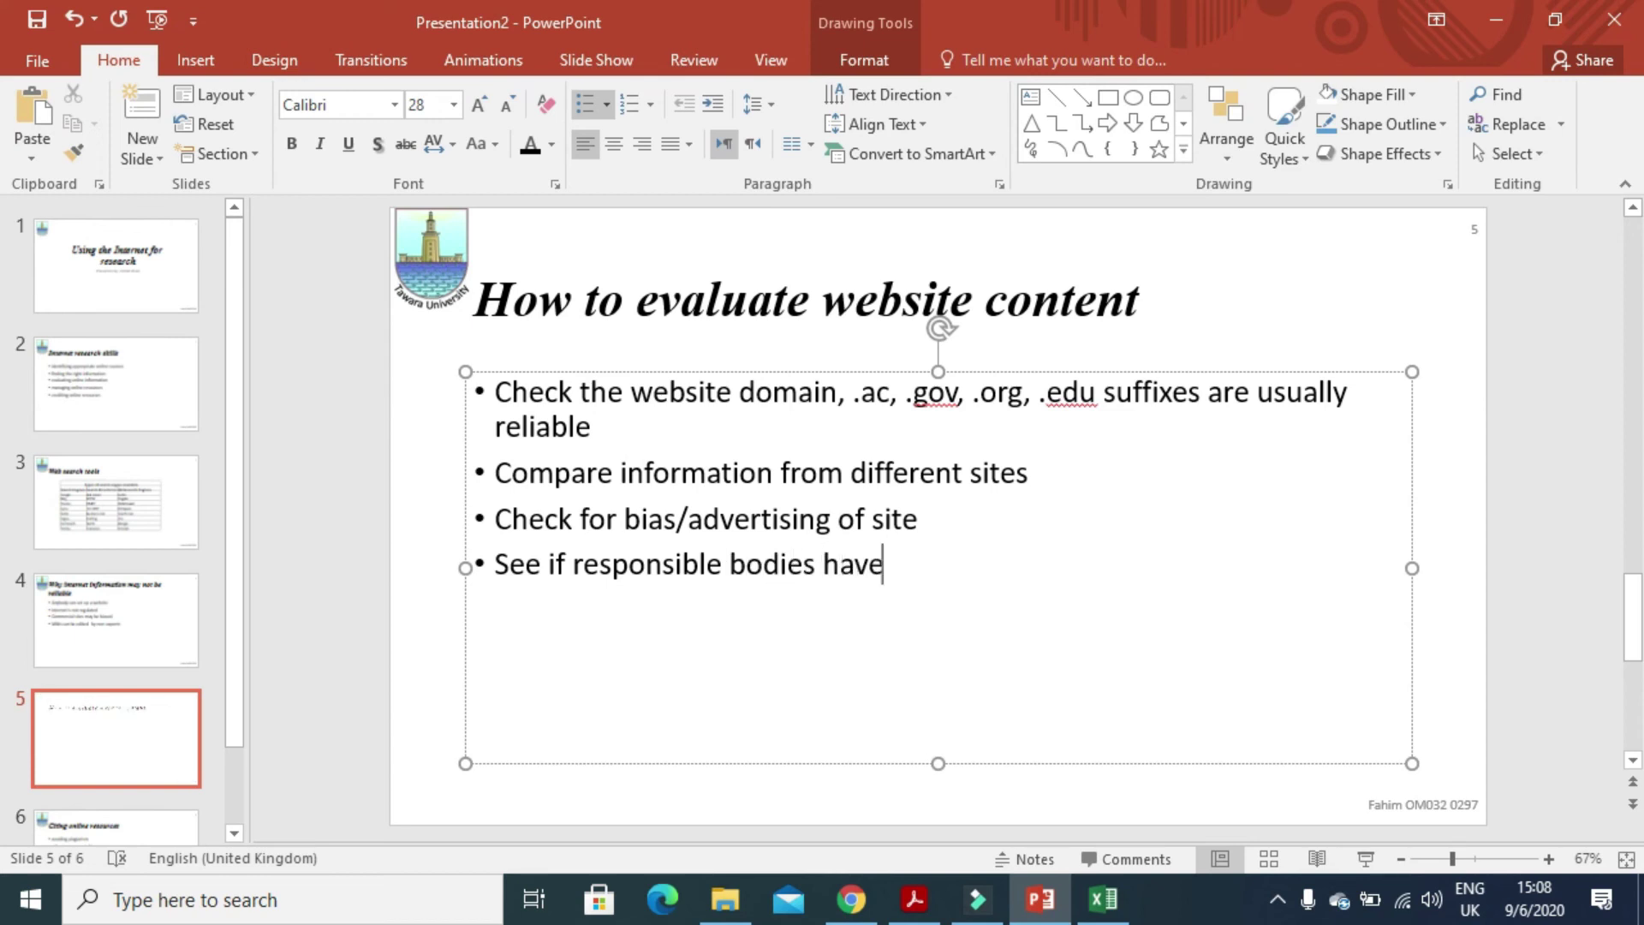
pyautogui.write(' endorsed the site')
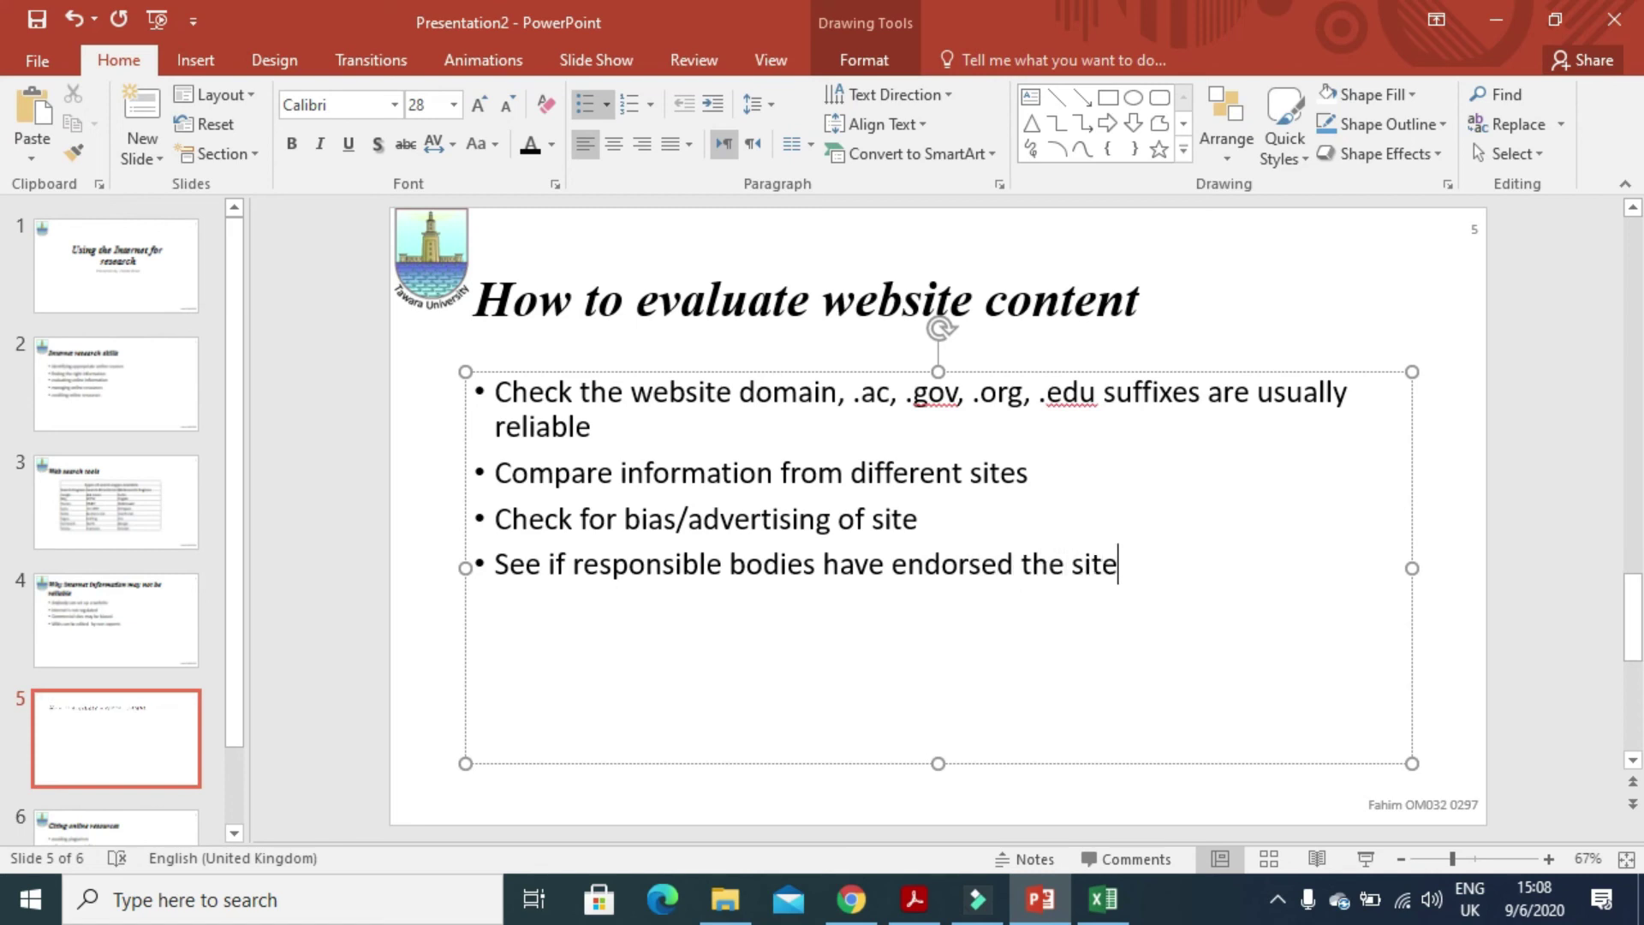
# - Add bullets 'If site has testimonials it is likely to be reliable' and 'Check date - if out of date in unlikely to be reliable'
pyautogui.press('Return')
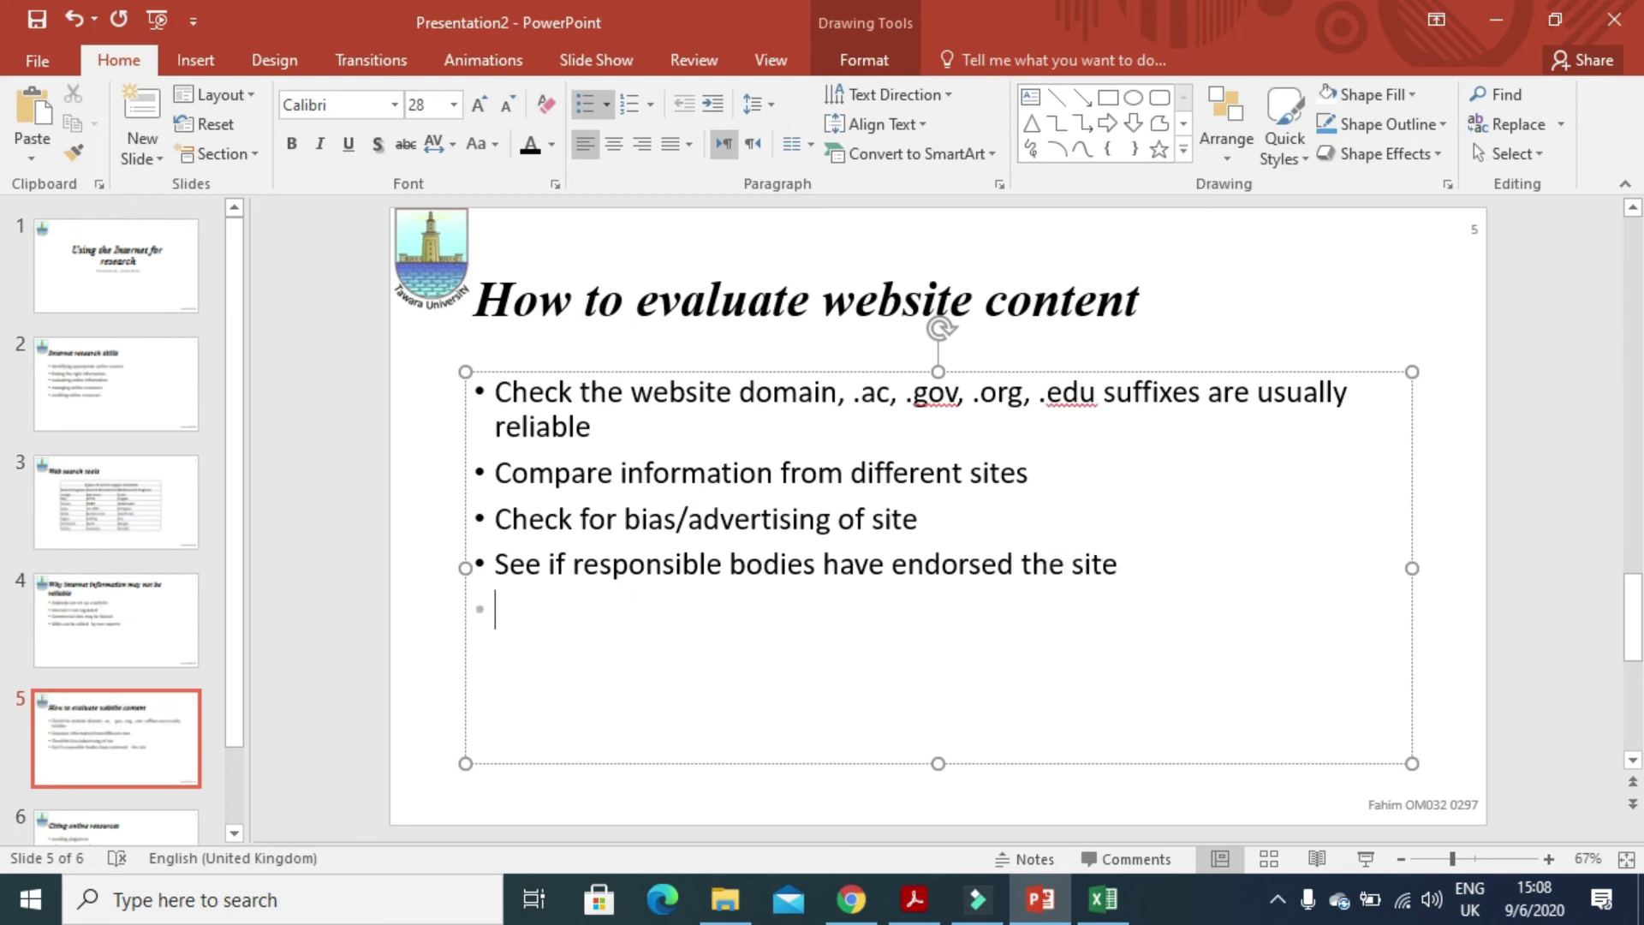
pyautogui.write('If siy')
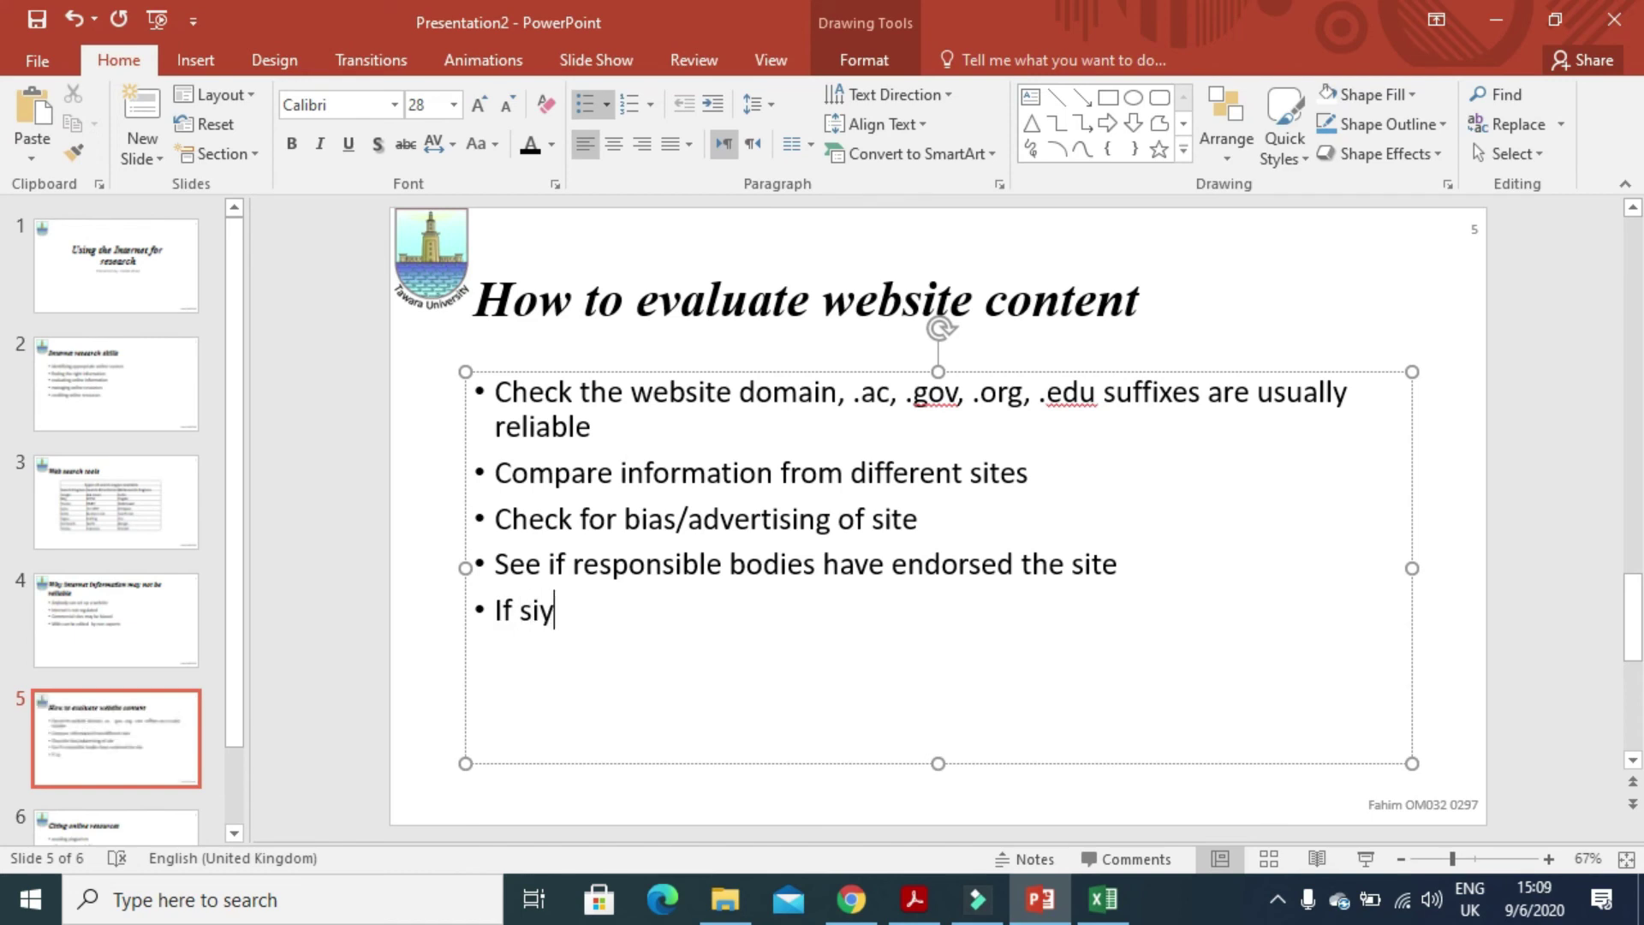
pyautogui.press('BackSpace')
pyautogui.write('te has ')
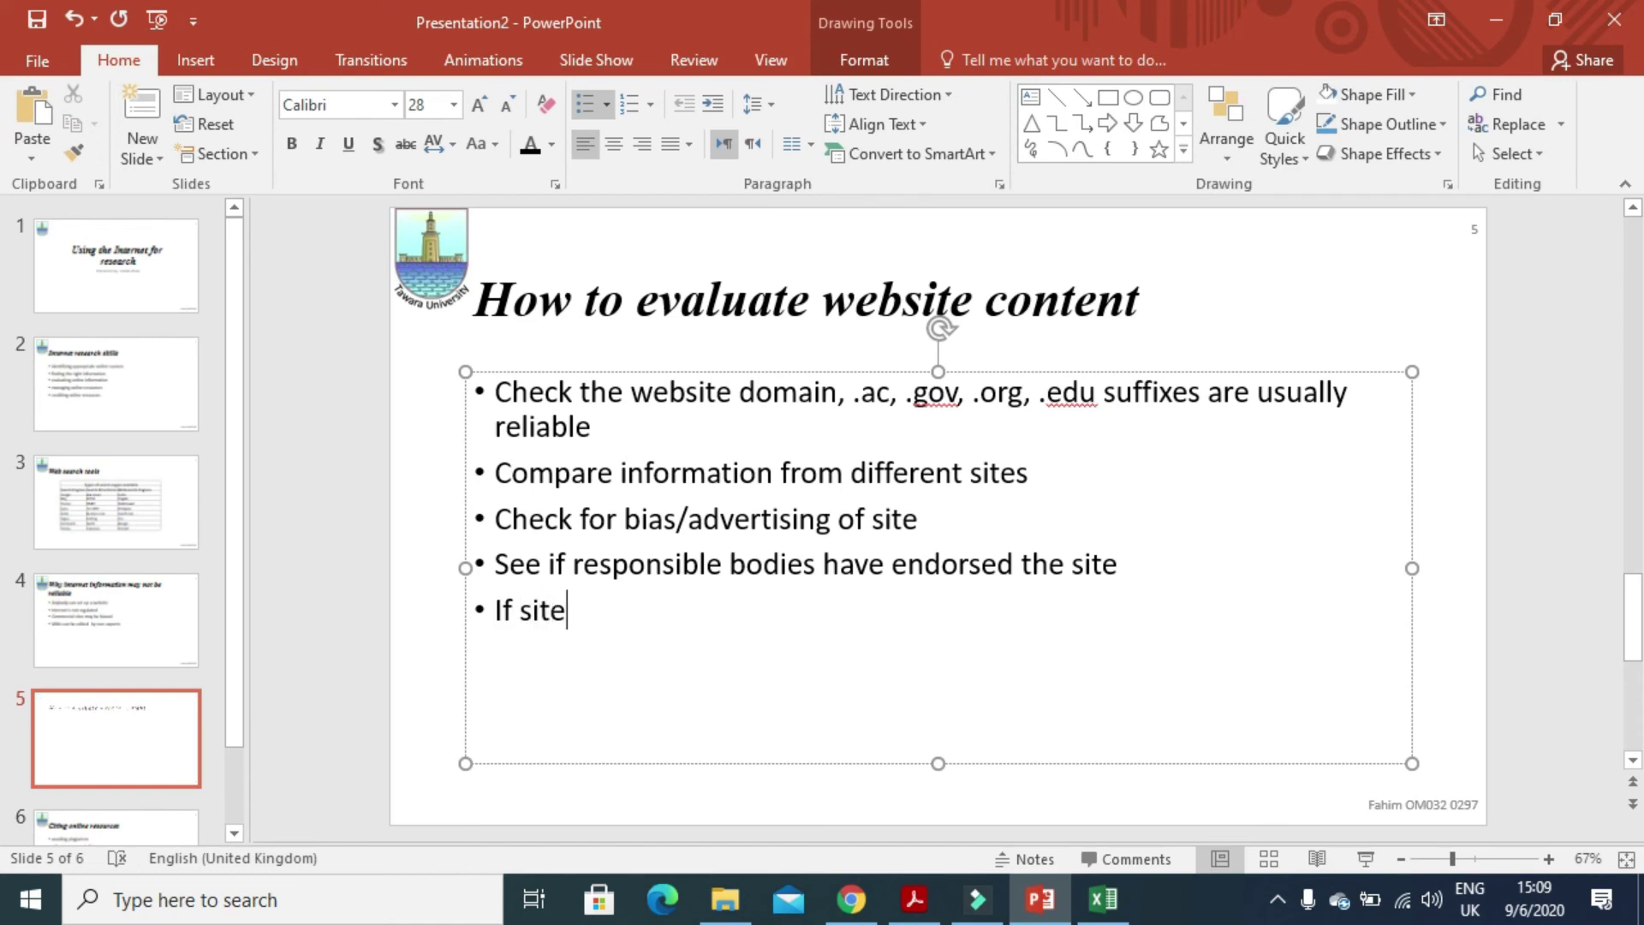
pyautogui.write('te')
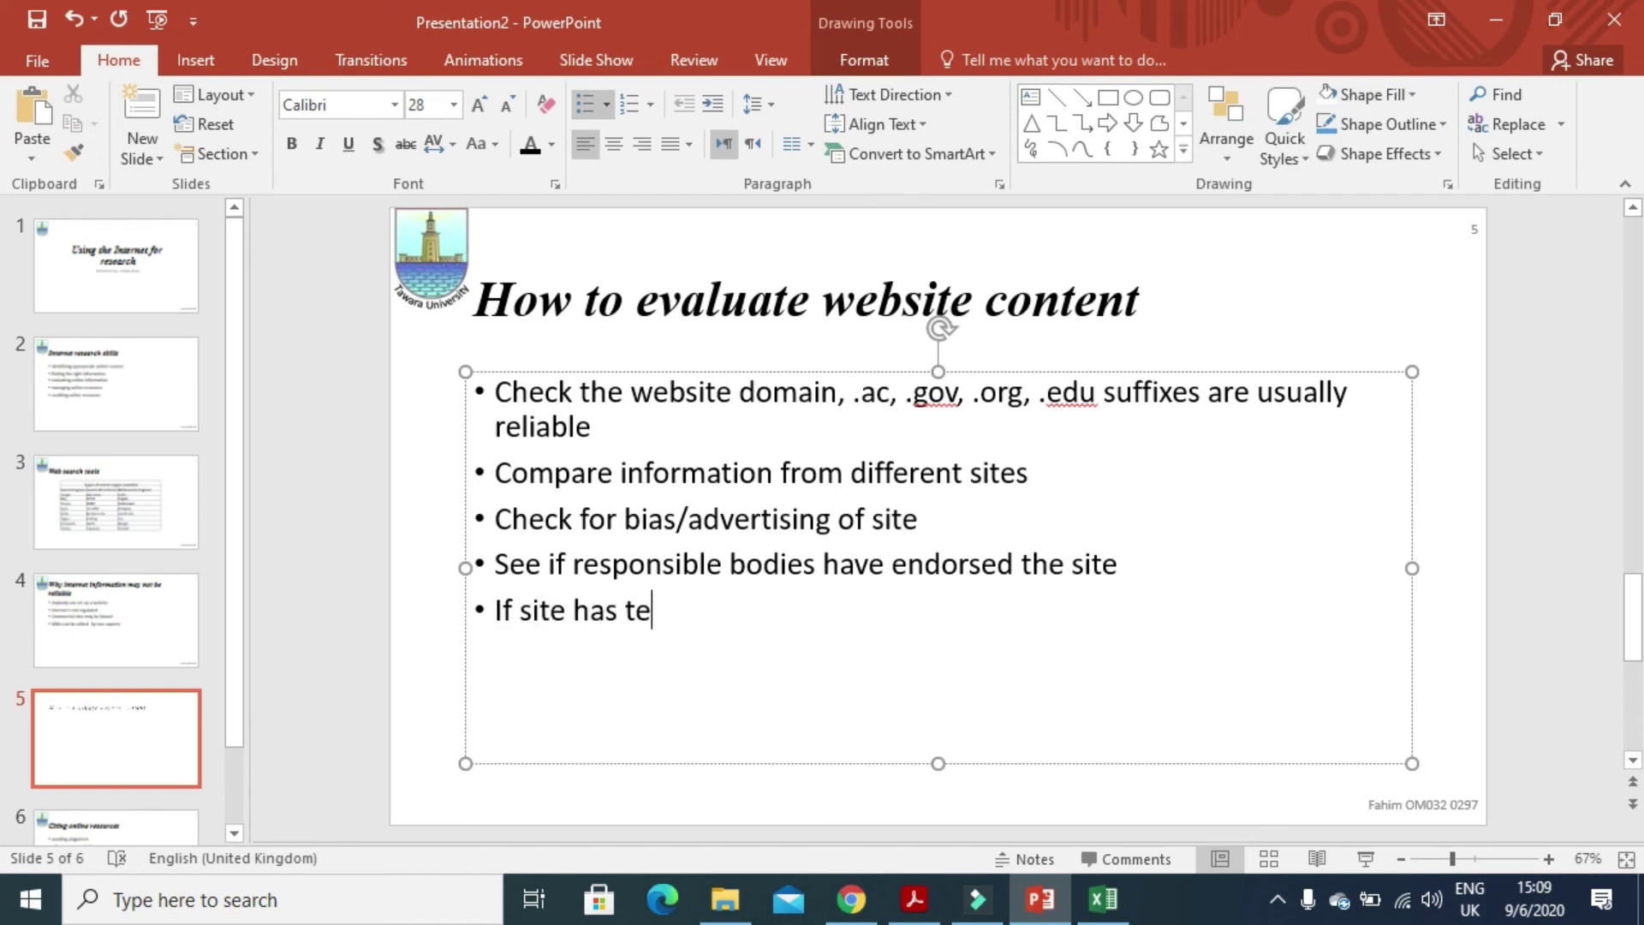
pyautogui.write('stimonials')
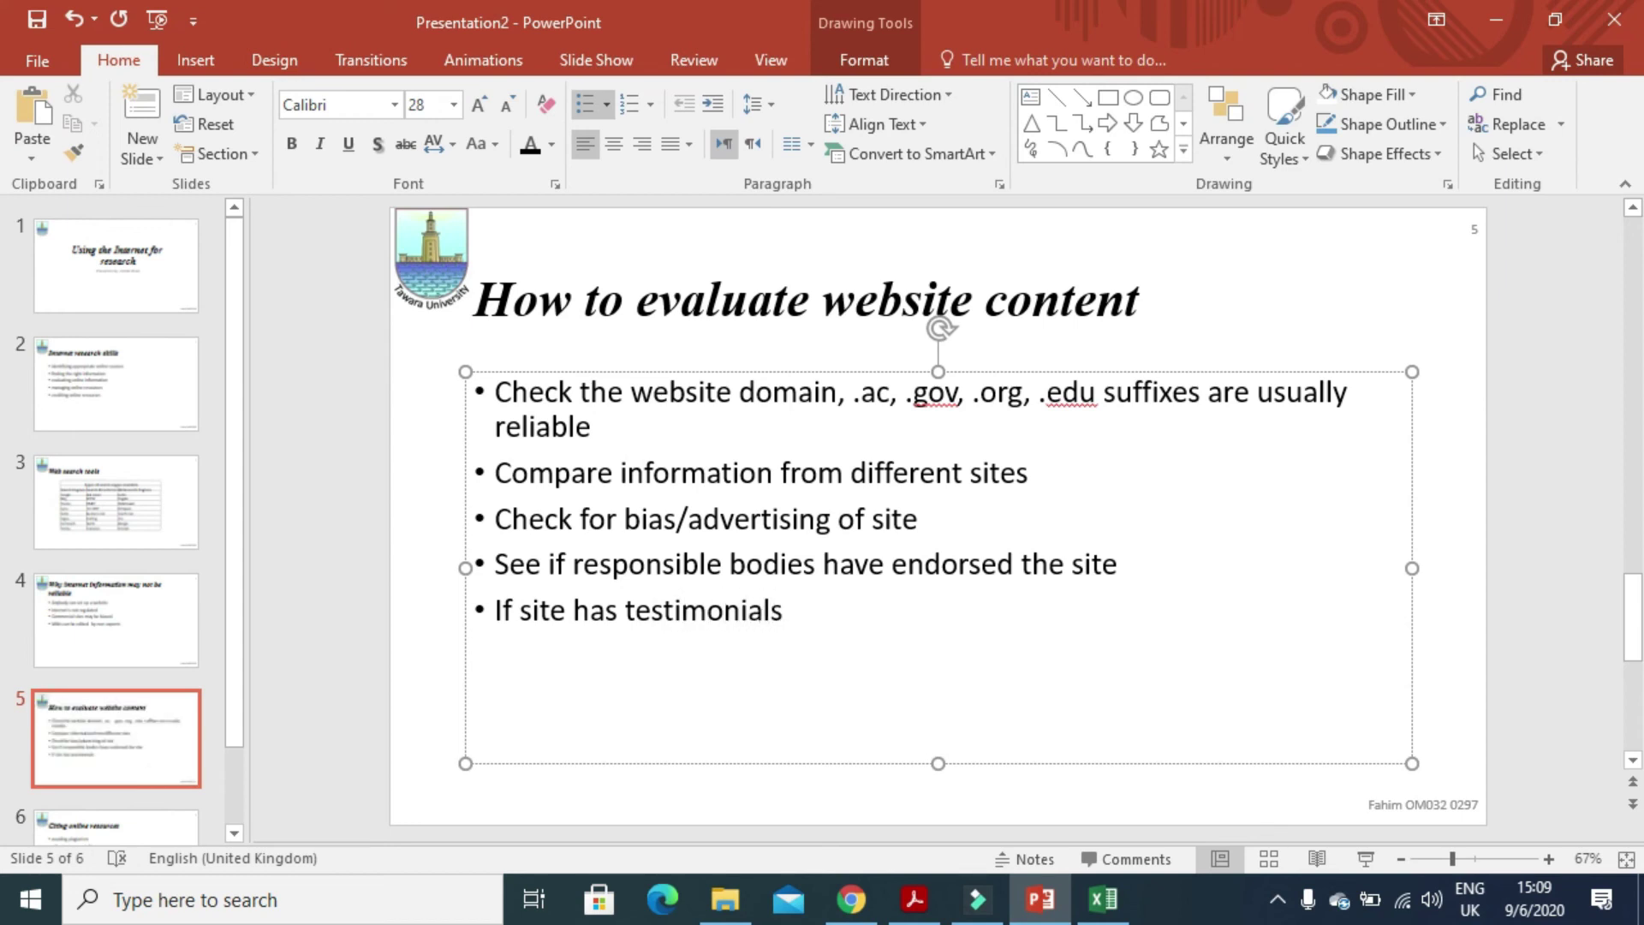
pyautogui.write(' it')
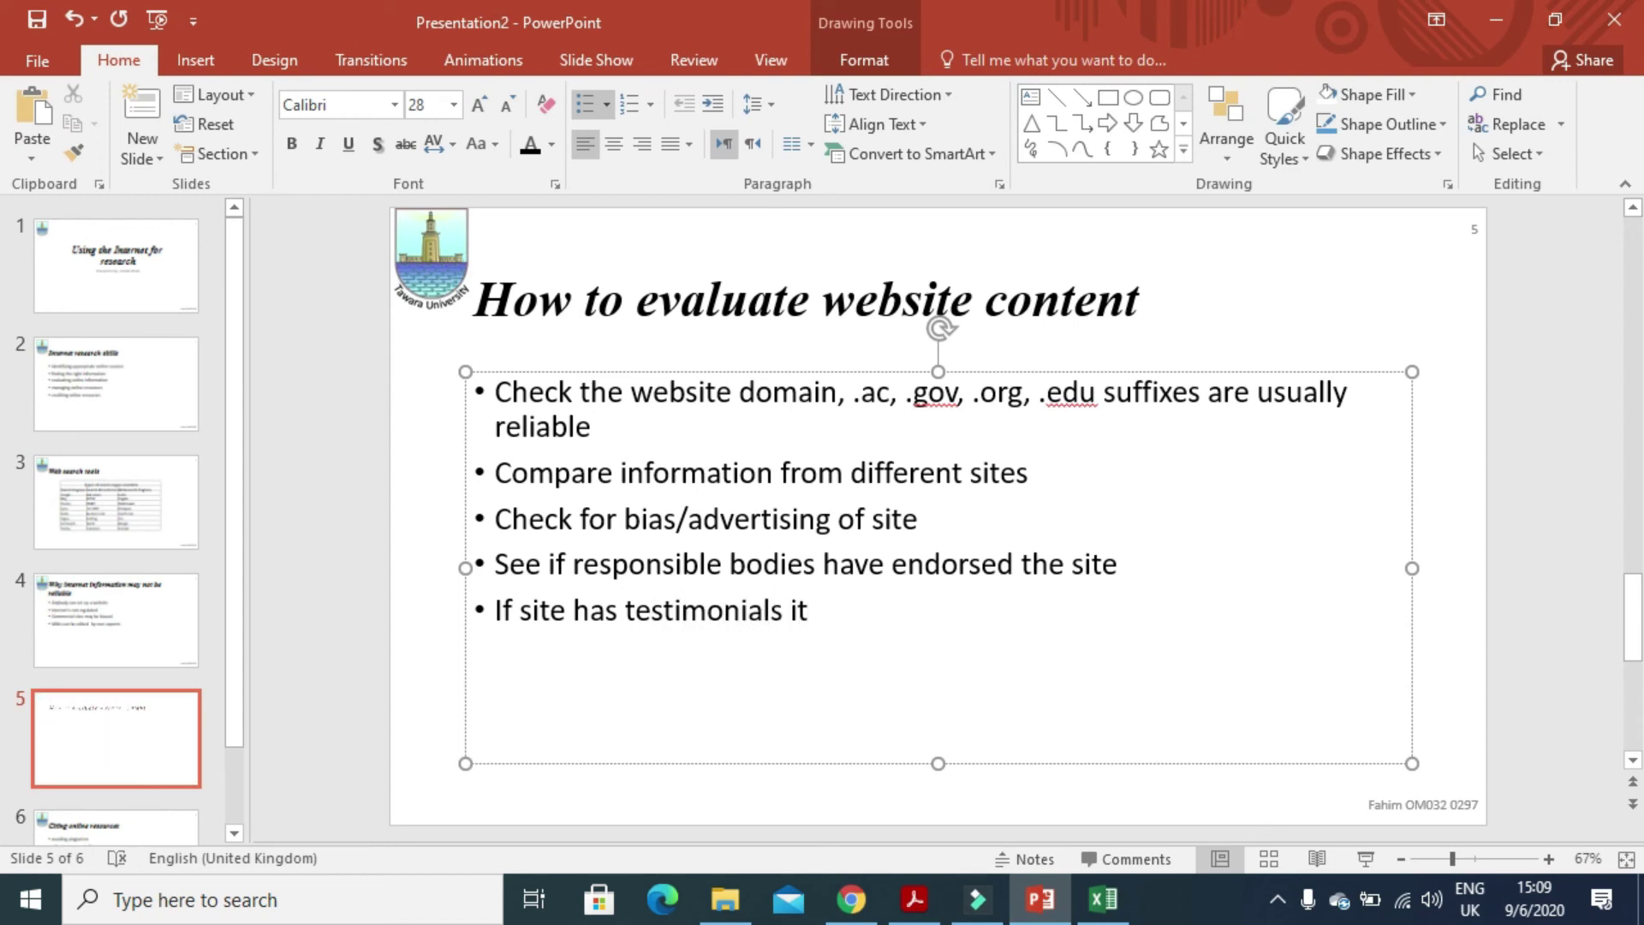
pyautogui.write(' is lik')
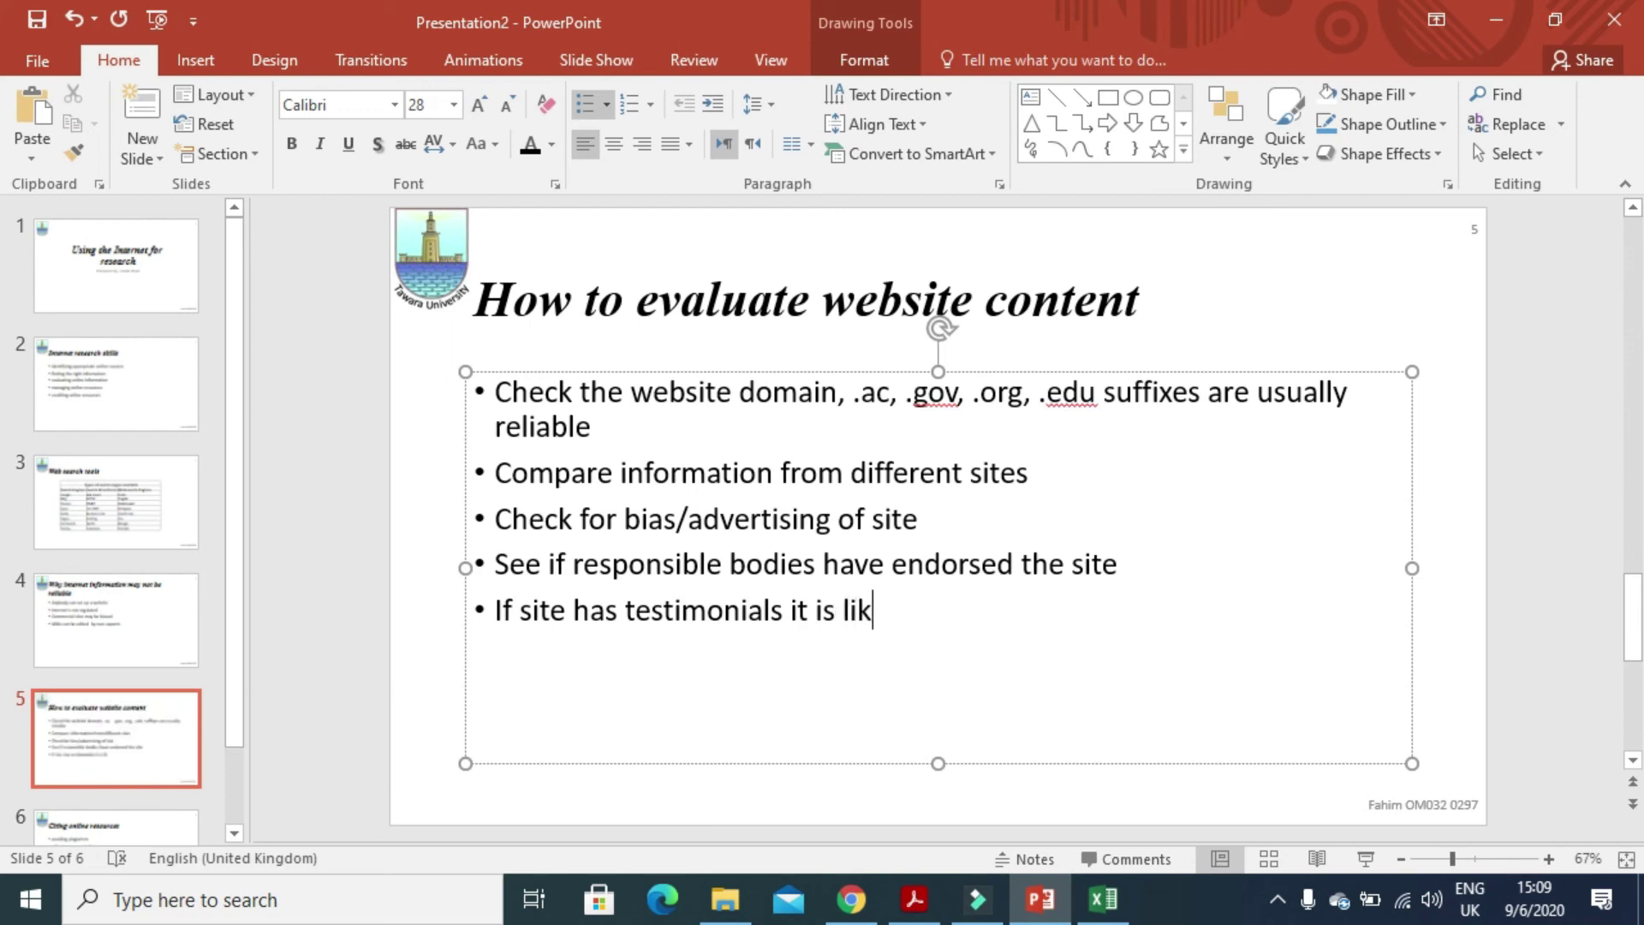
pyautogui.write('ely t')
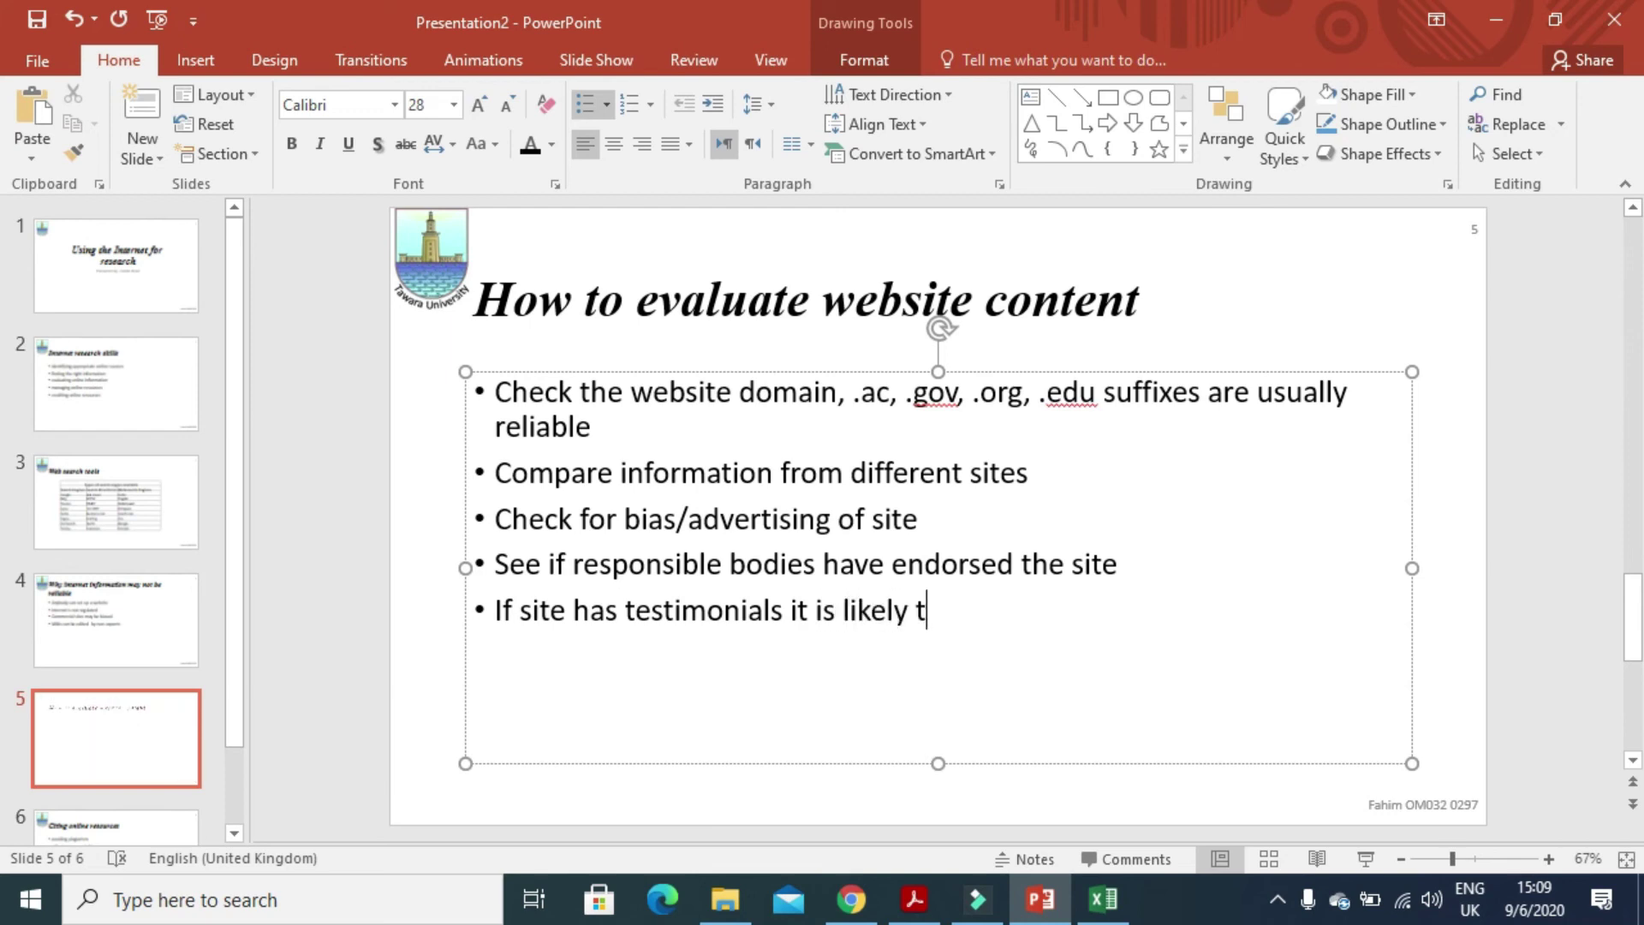
pyautogui.write('o be re')
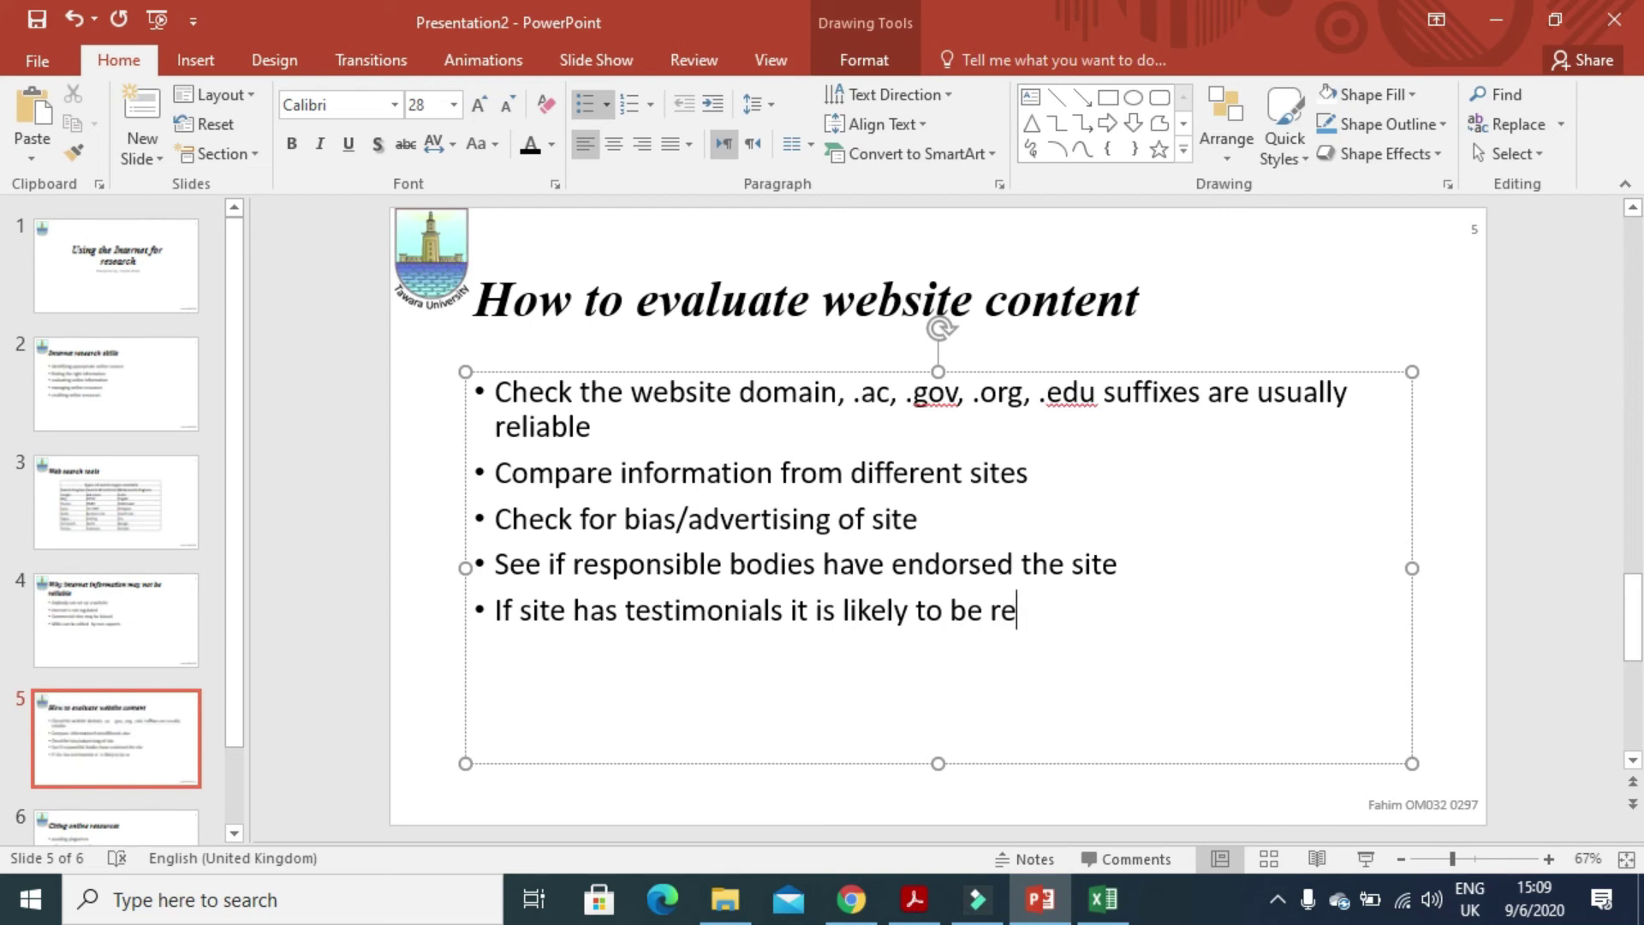
pyautogui.write('liable')
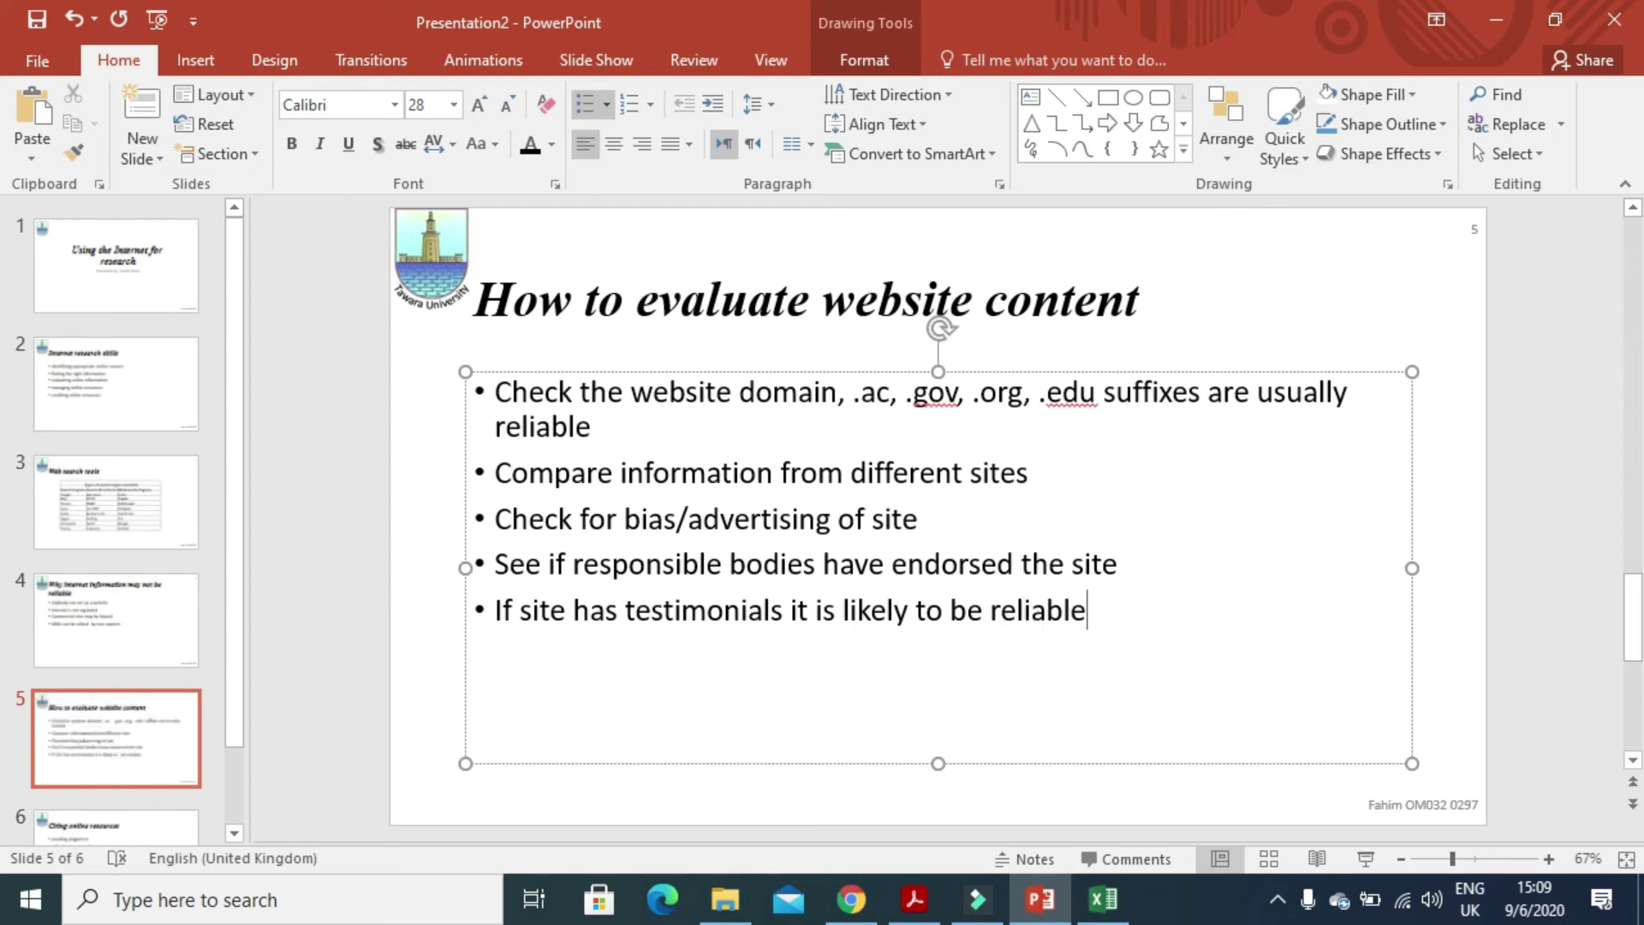
pyautogui.press('Return')
pyautogui.write('Check da')
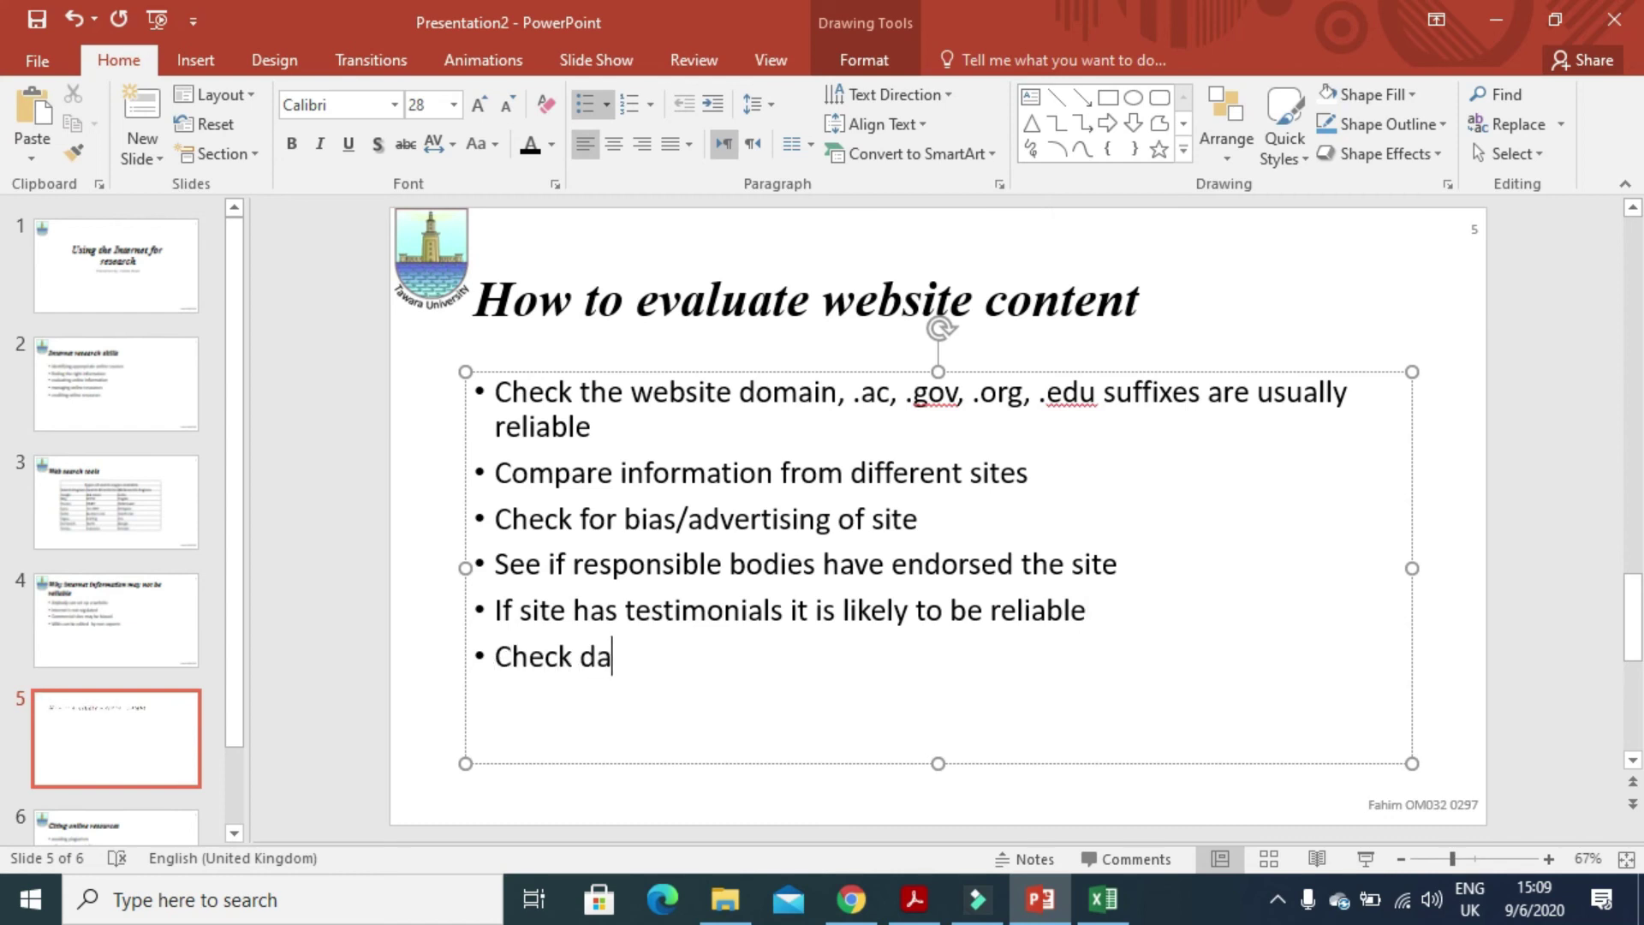
pyautogui.write('te -')
pyautogui.press('BackSpace')
pyautogui.press('BackSpace')
pyautogui.write('if out')
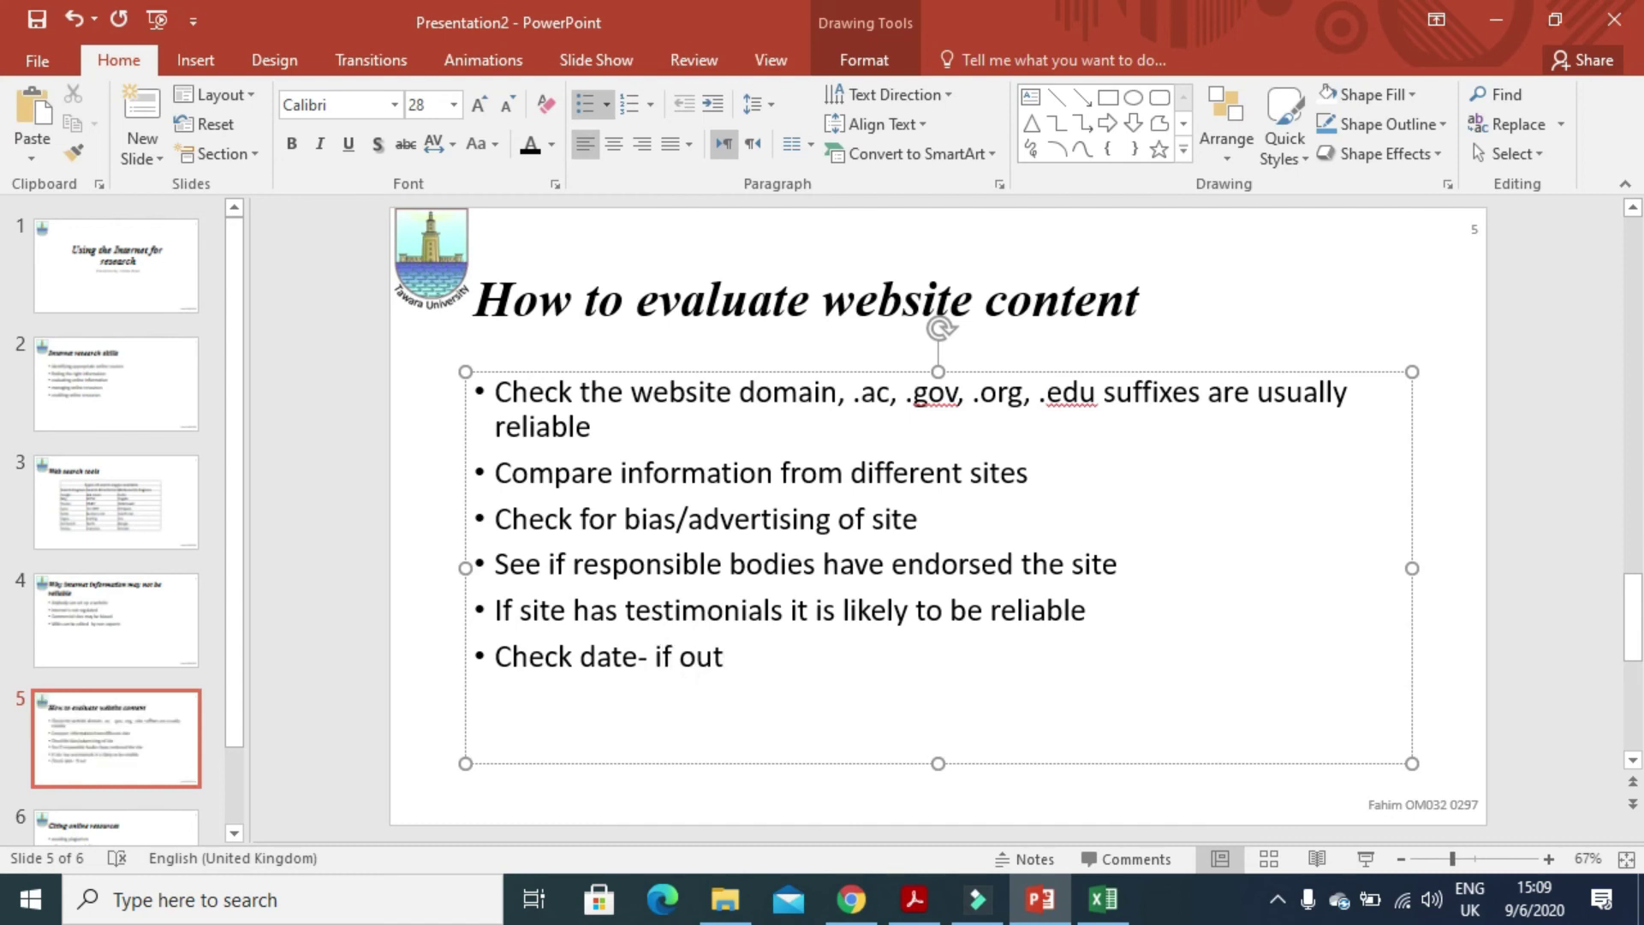
pyautogui.write(' of dat')
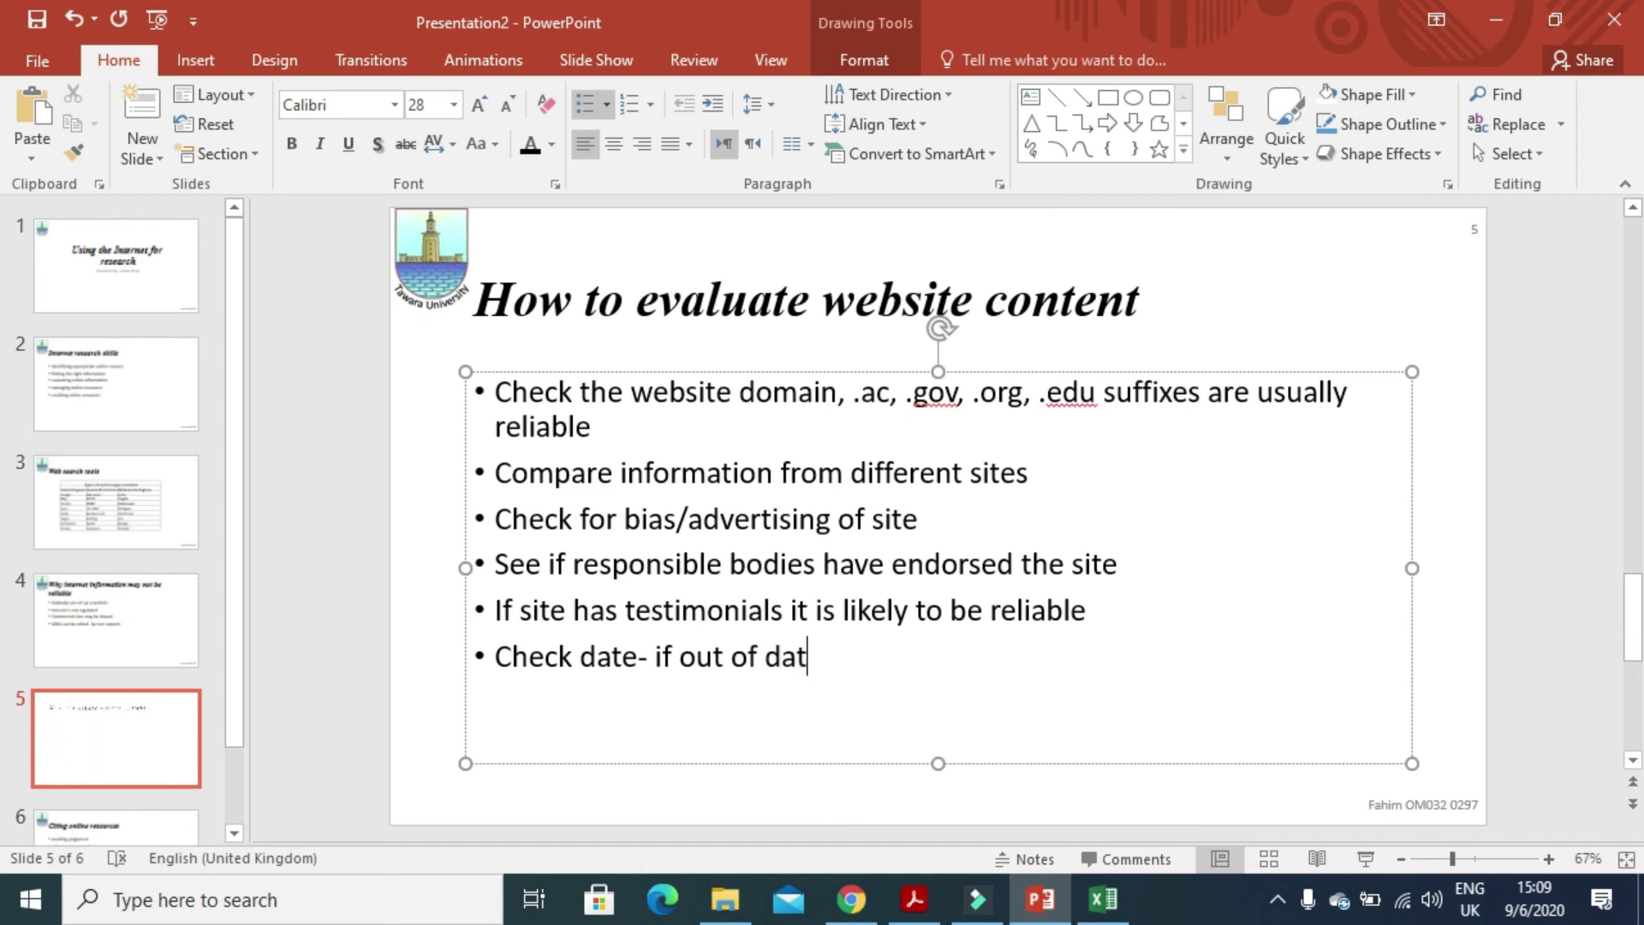
pyautogui.write('e in unli')
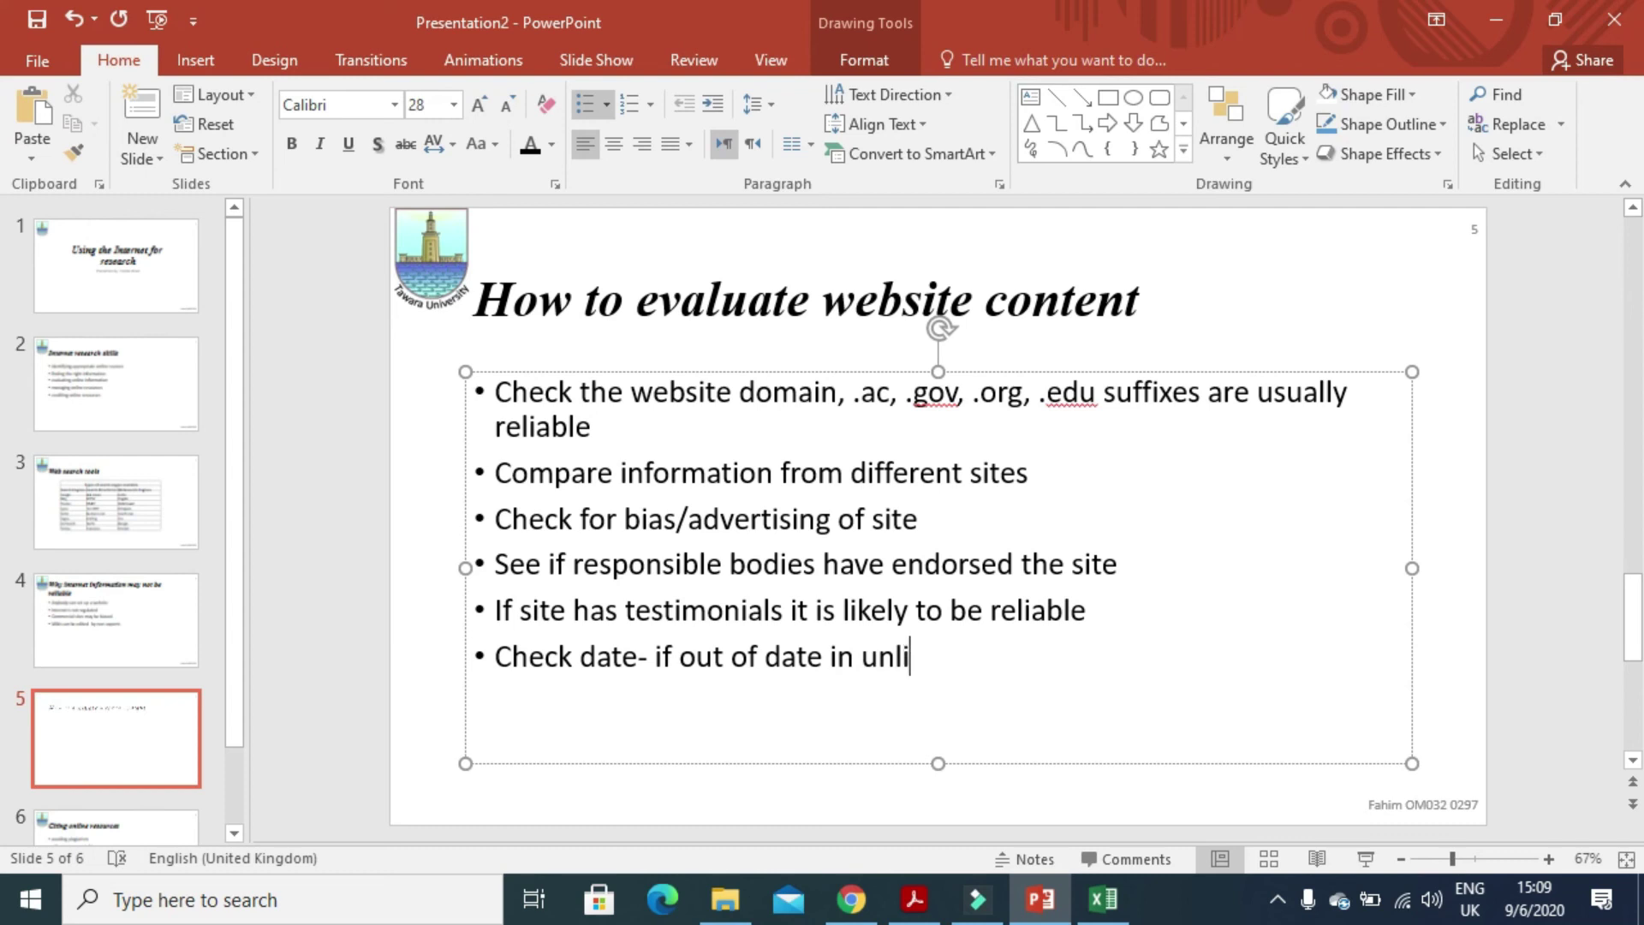
pyautogui.write('ck')
pyautogui.press('BackSpace')
pyautogui.press('BackSpace')
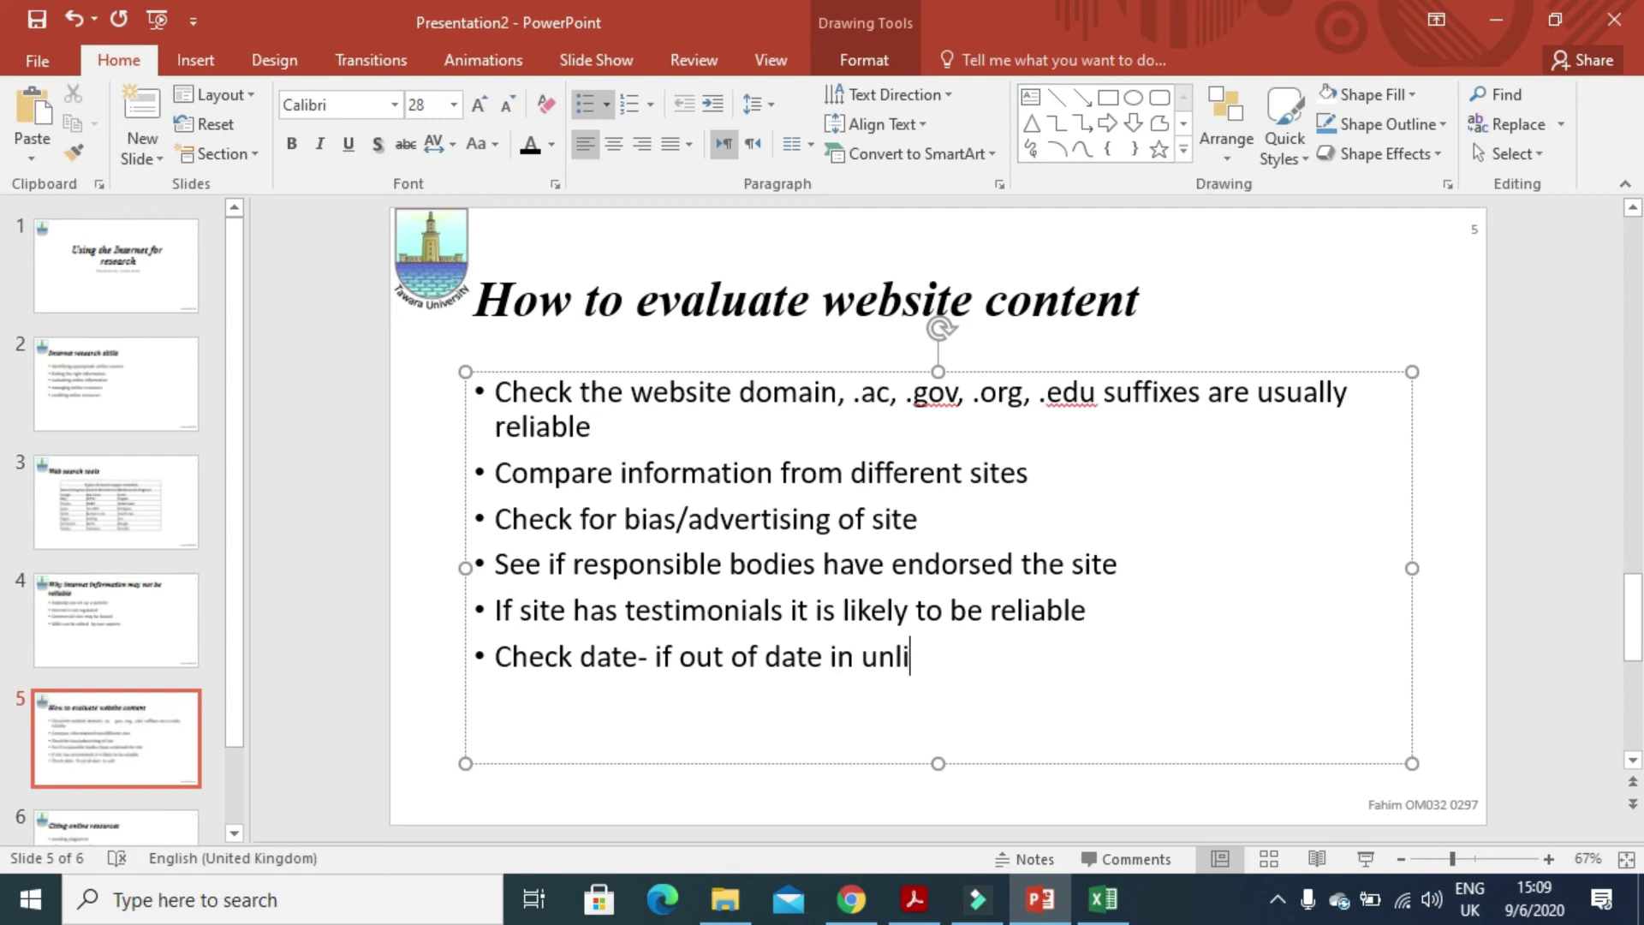
pyautogui.write('kely')
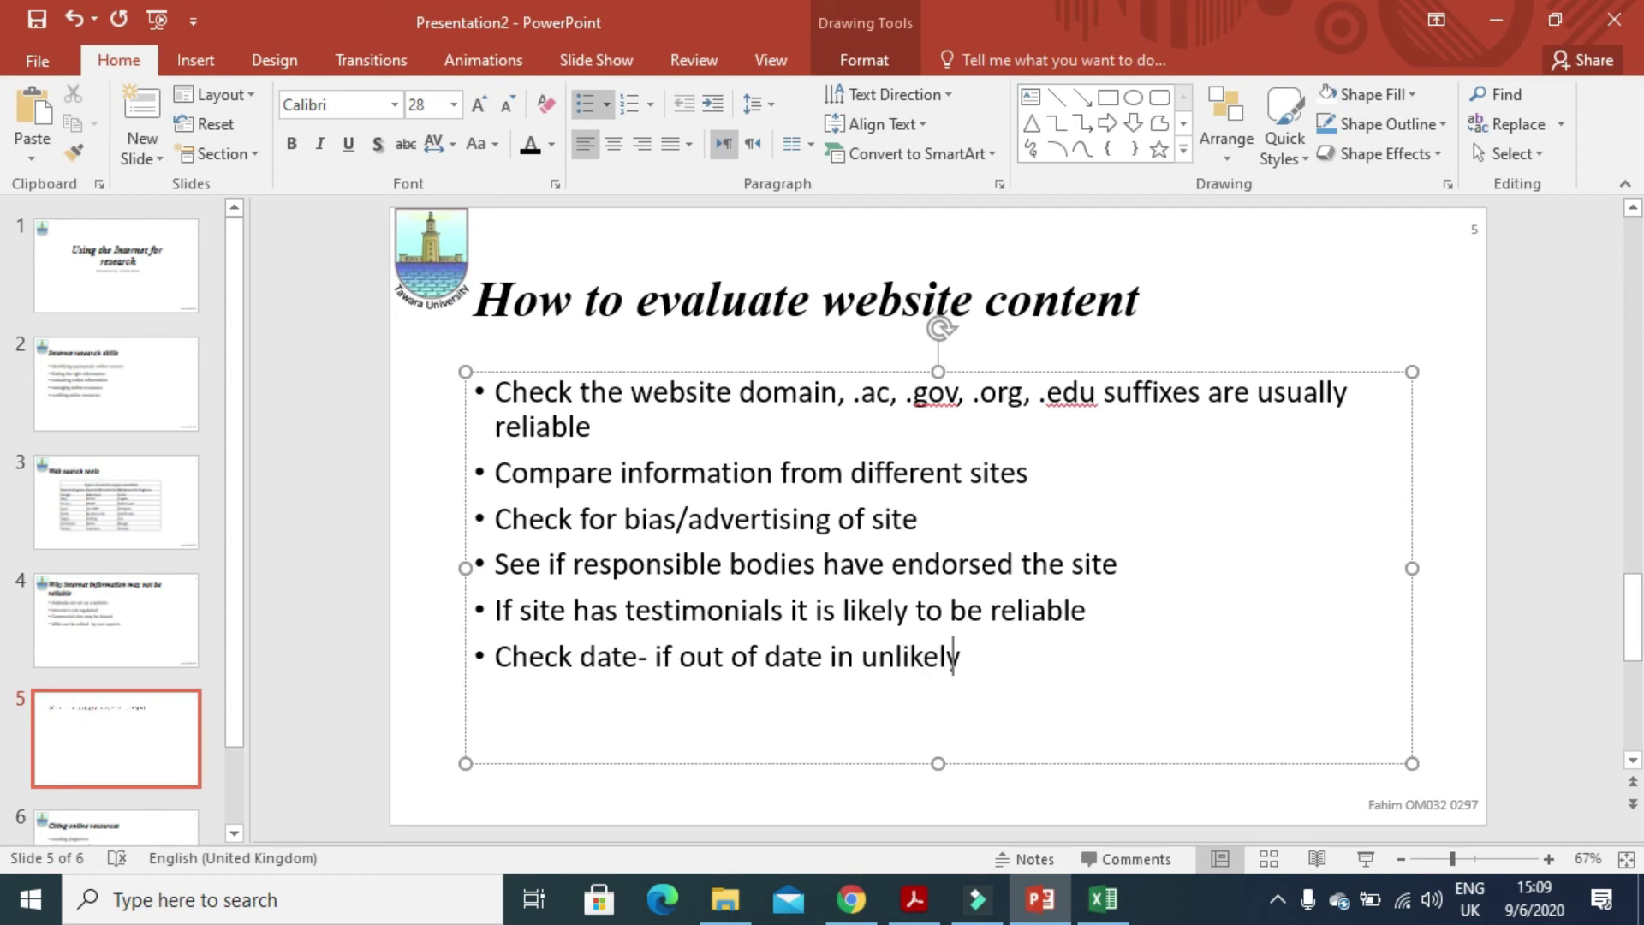
pyautogui.write(' to be reliable')
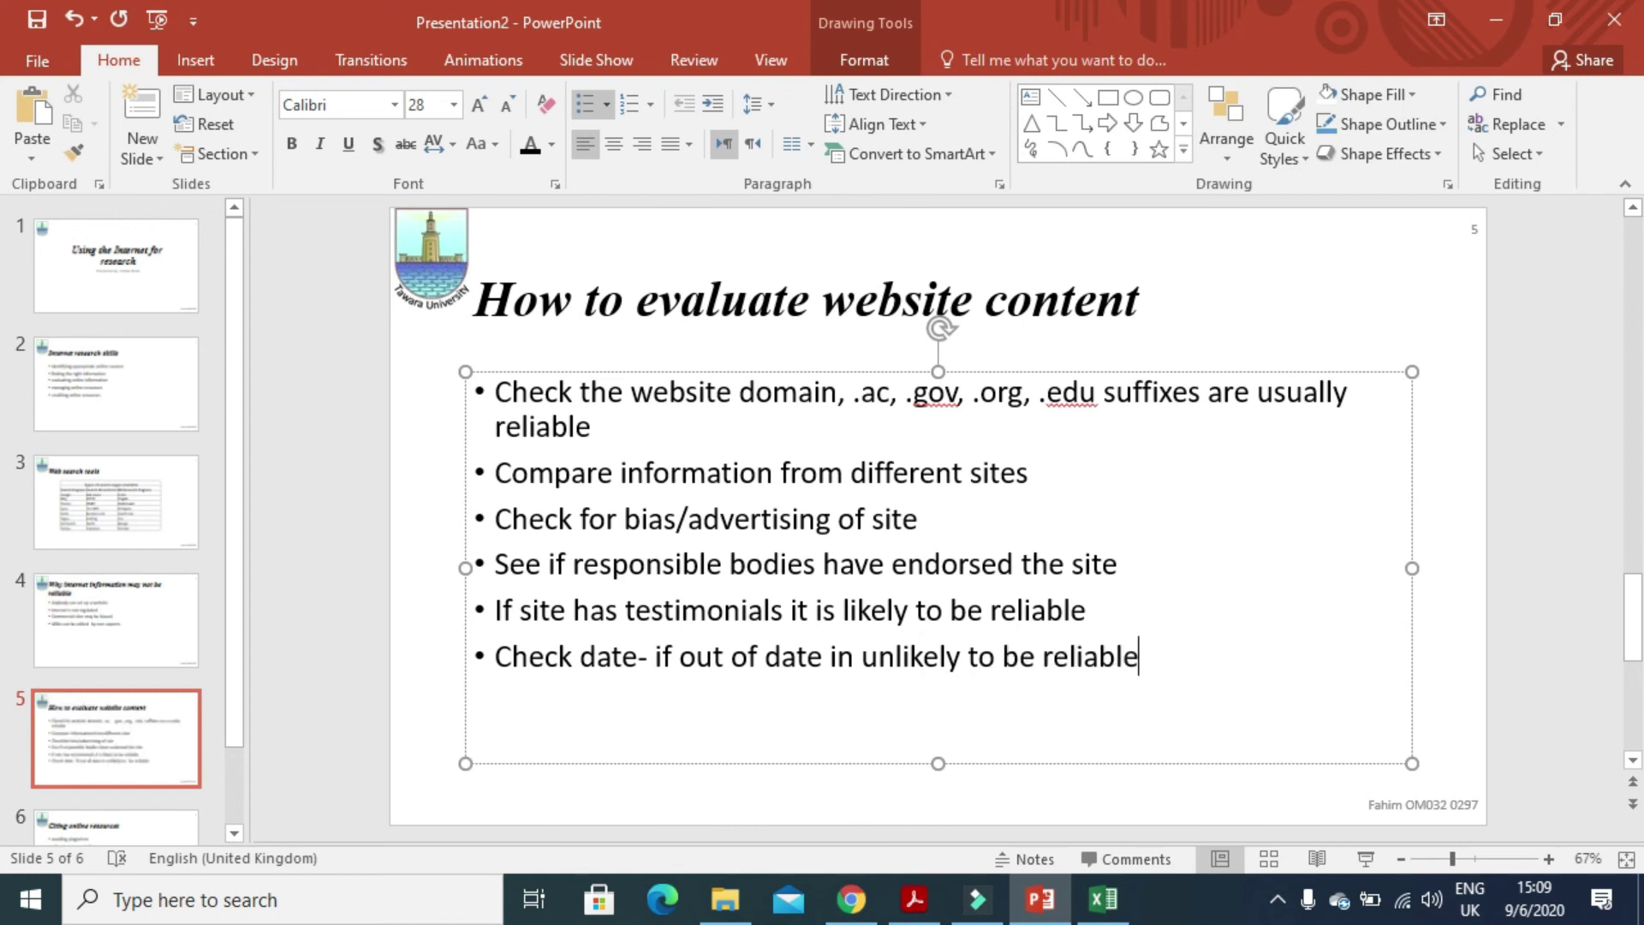
# - Append 'Check author's credentials' and 'Check functionality of website' as slide 5's last two bullets
pyautogui.press('Return')
pyautogui.write('Check author')
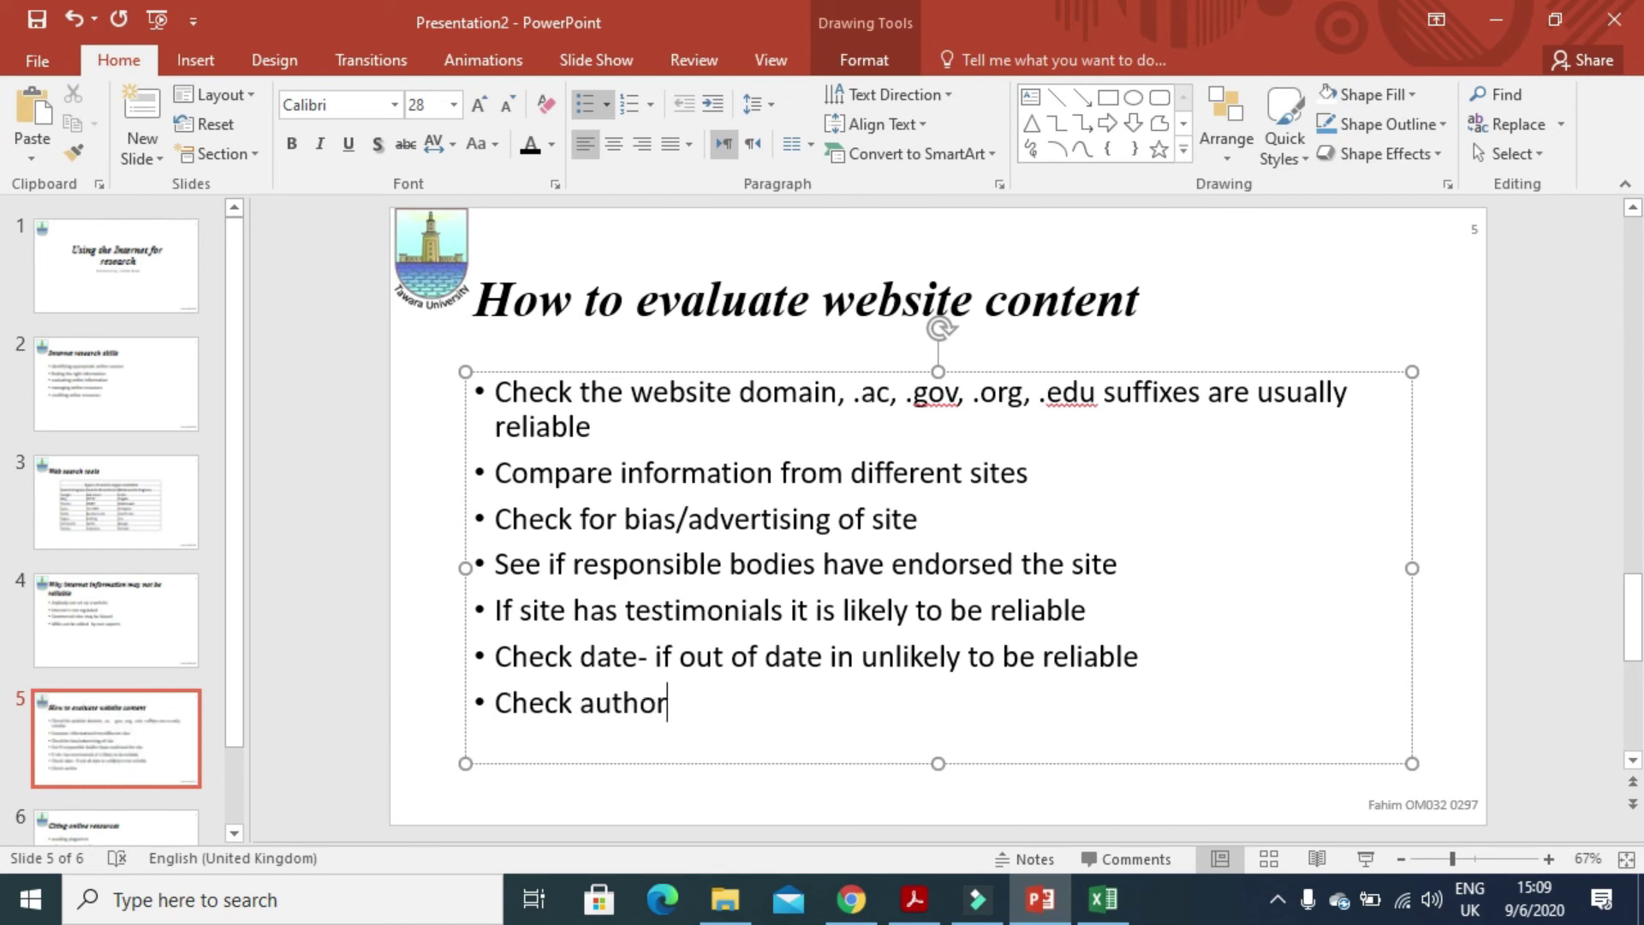
pyautogui.write("'s ")
pyautogui.write('credent')
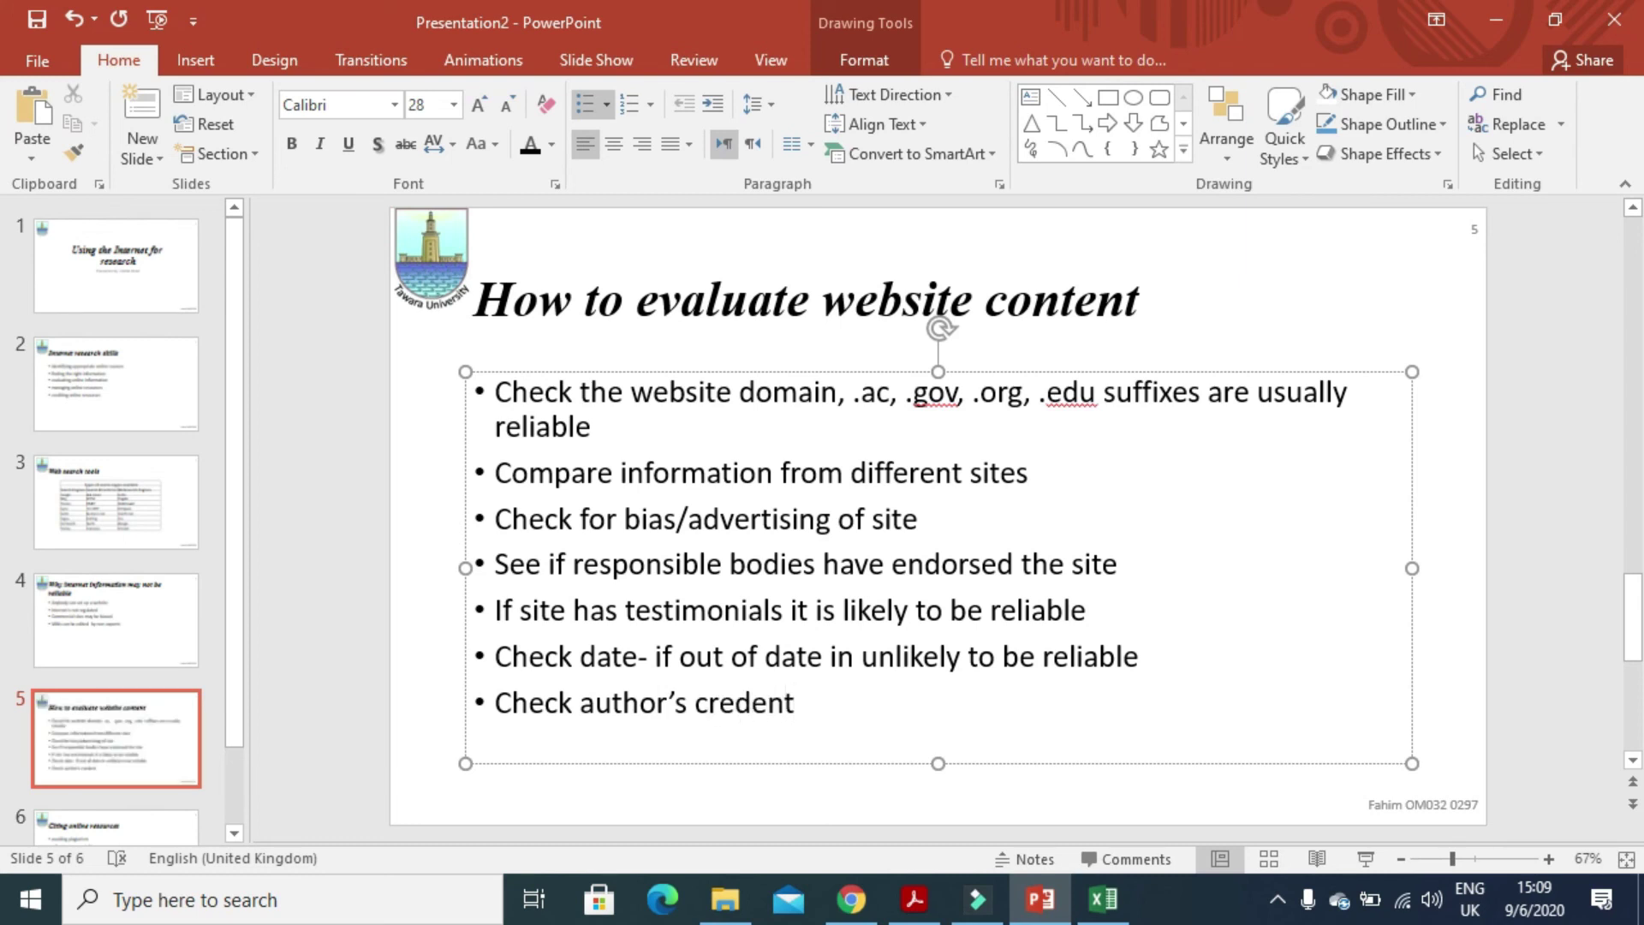
pyautogui.write('ials')
pyautogui.press('Return')
pyautogui.write('Check fun')
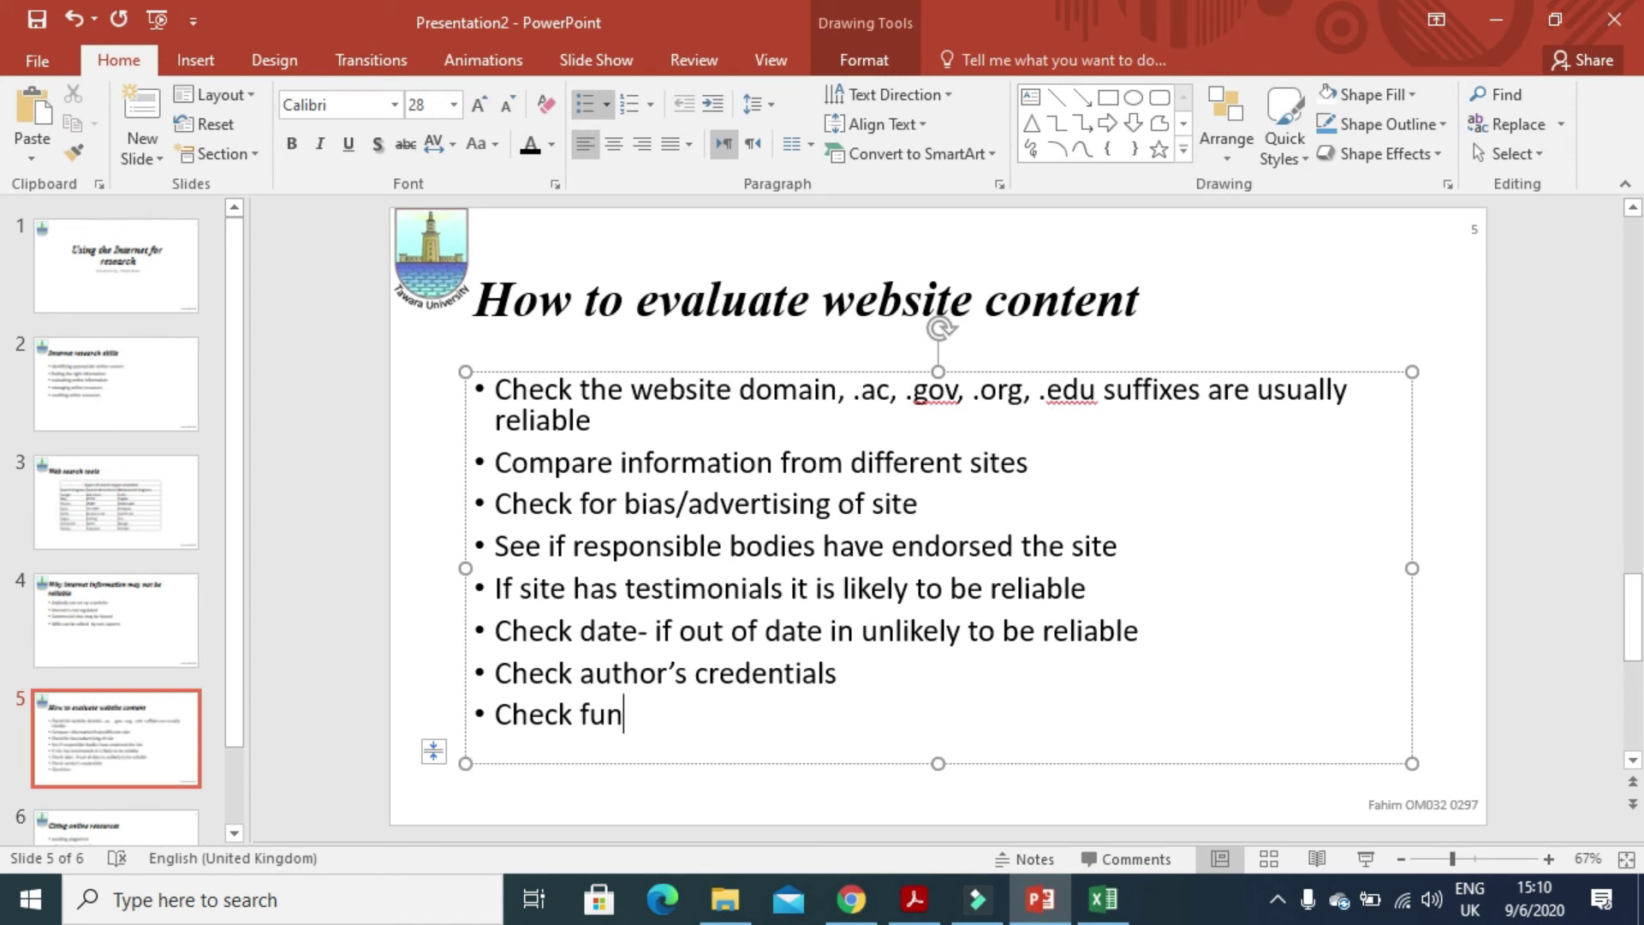
pyautogui.write('c')
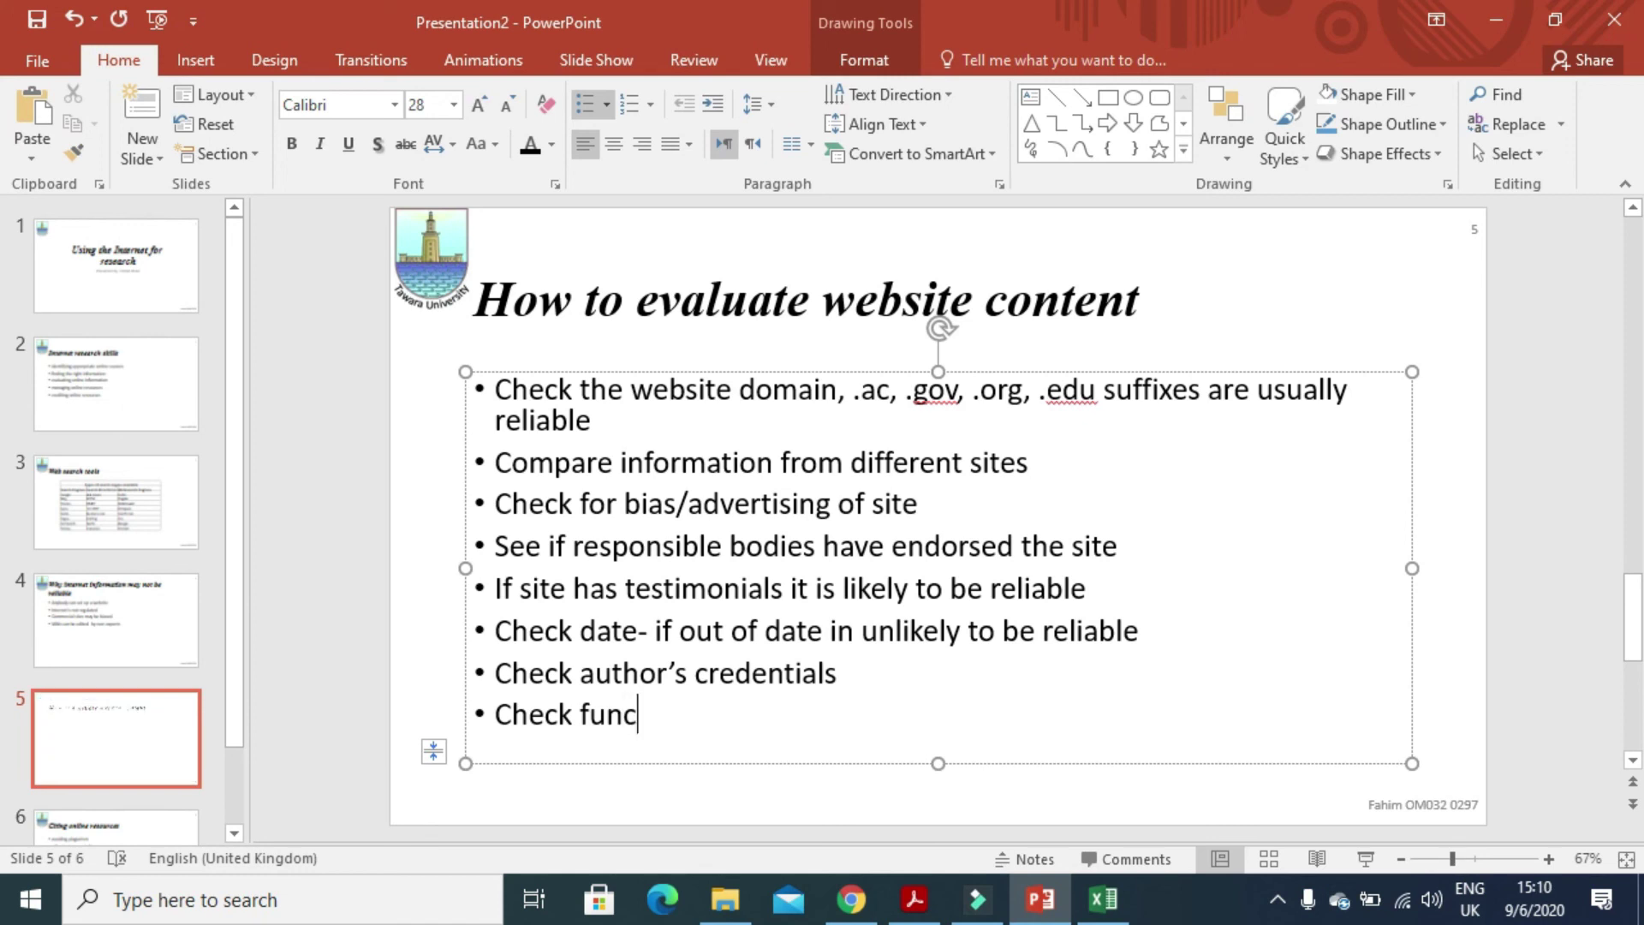
pyautogui.write('tional')
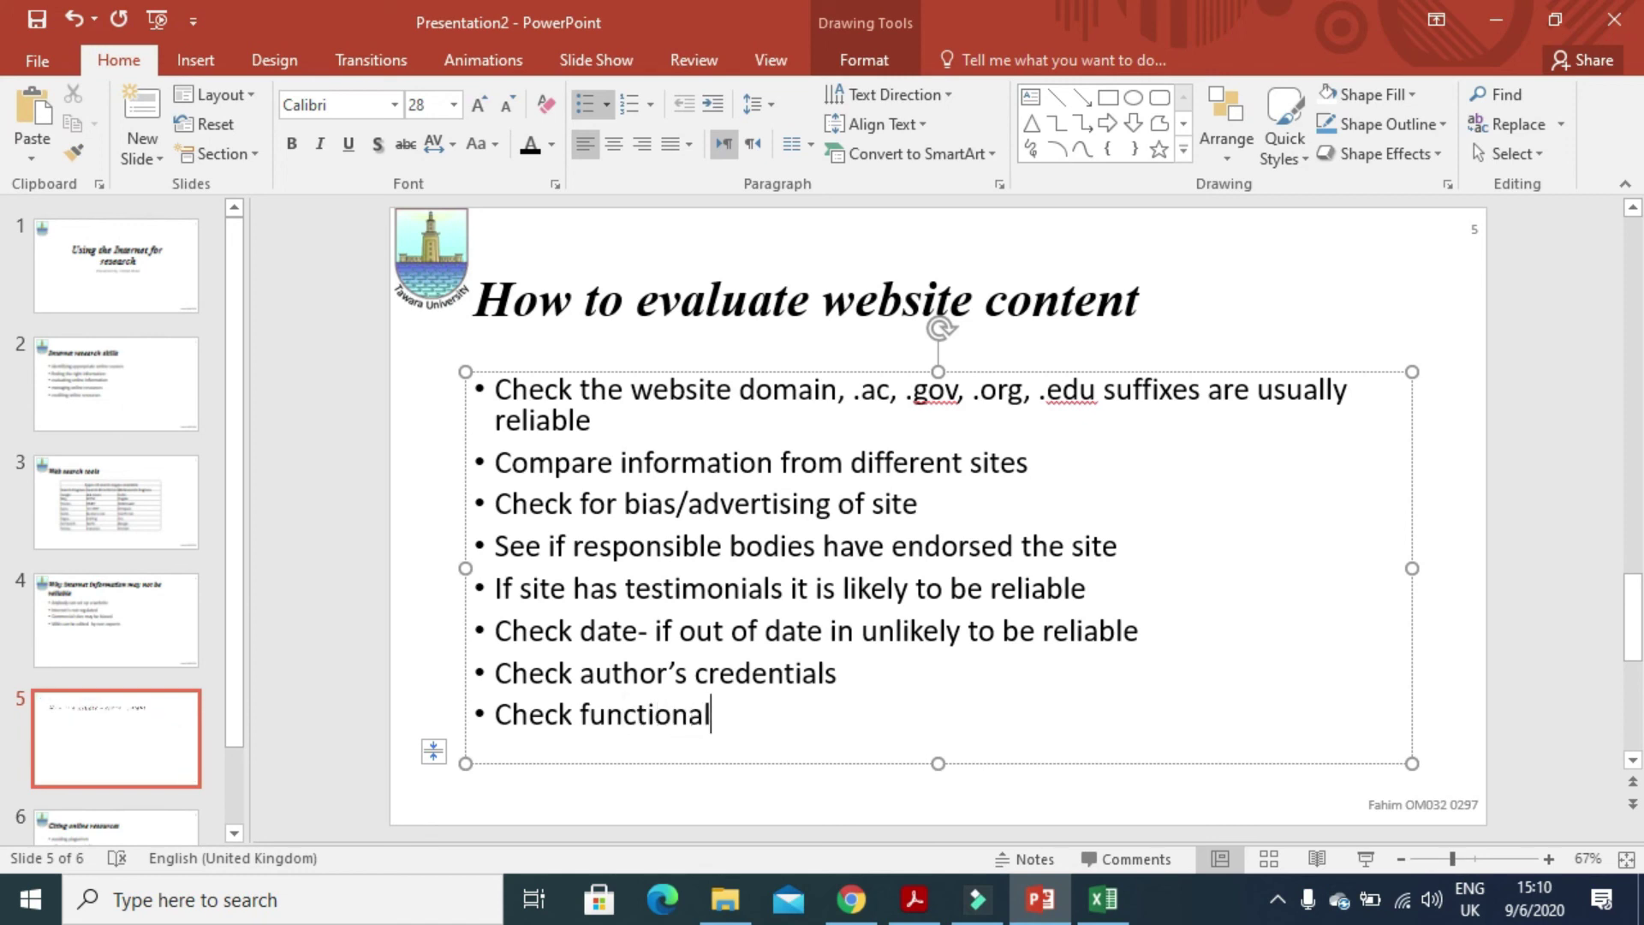
pyautogui.write('ity')
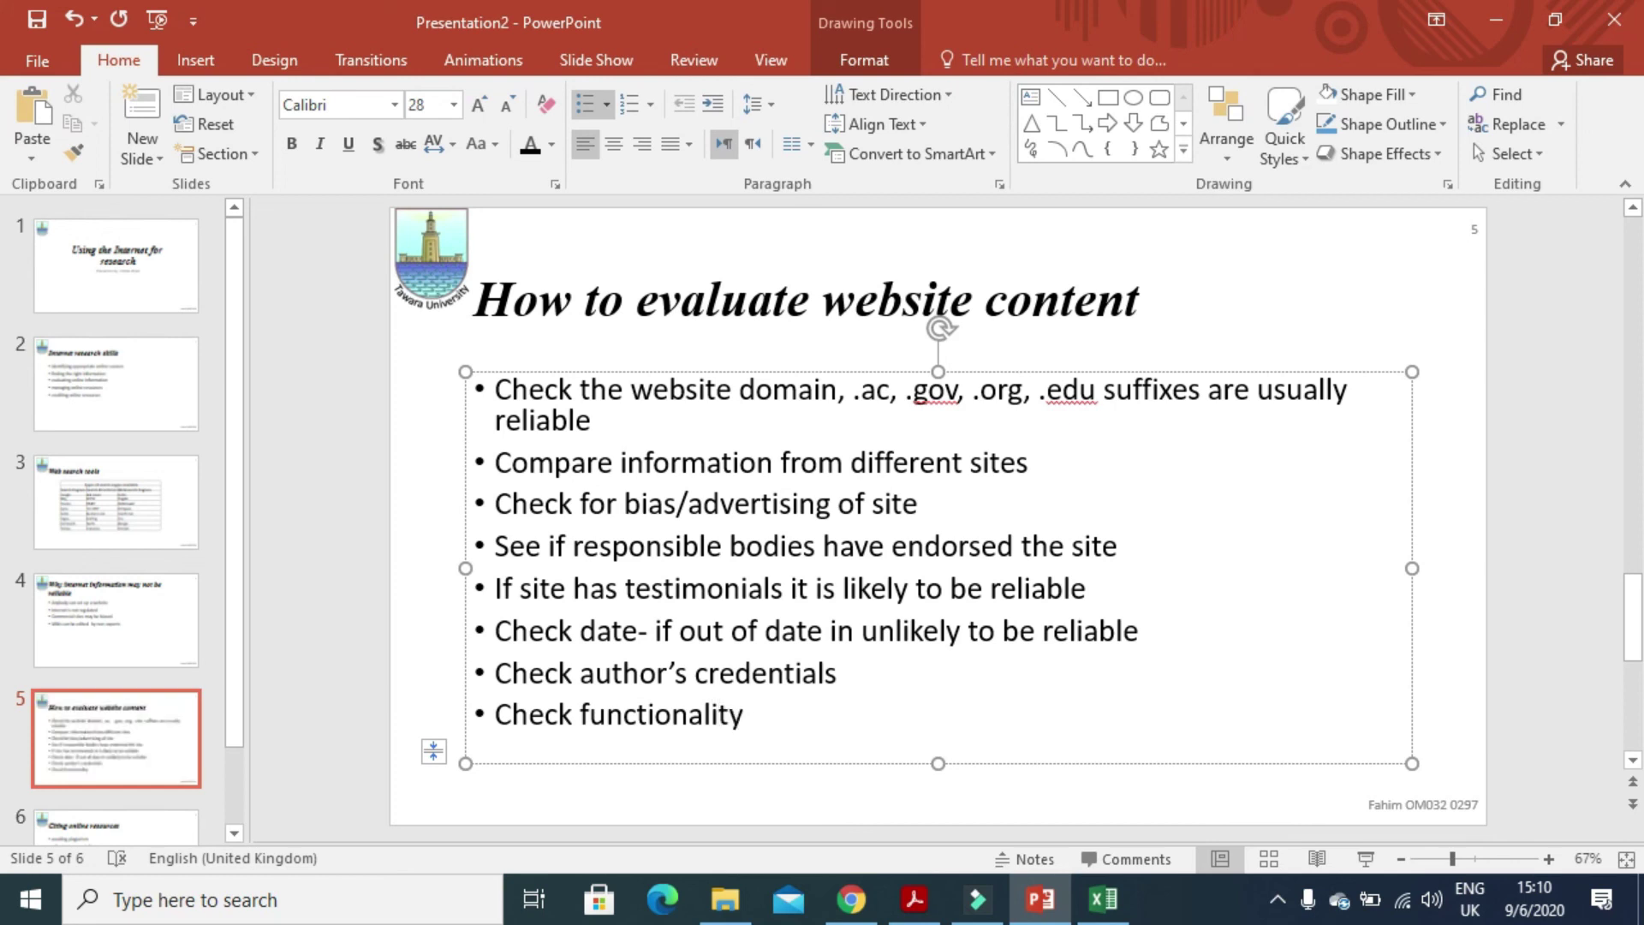
pyautogui.write(' of web')
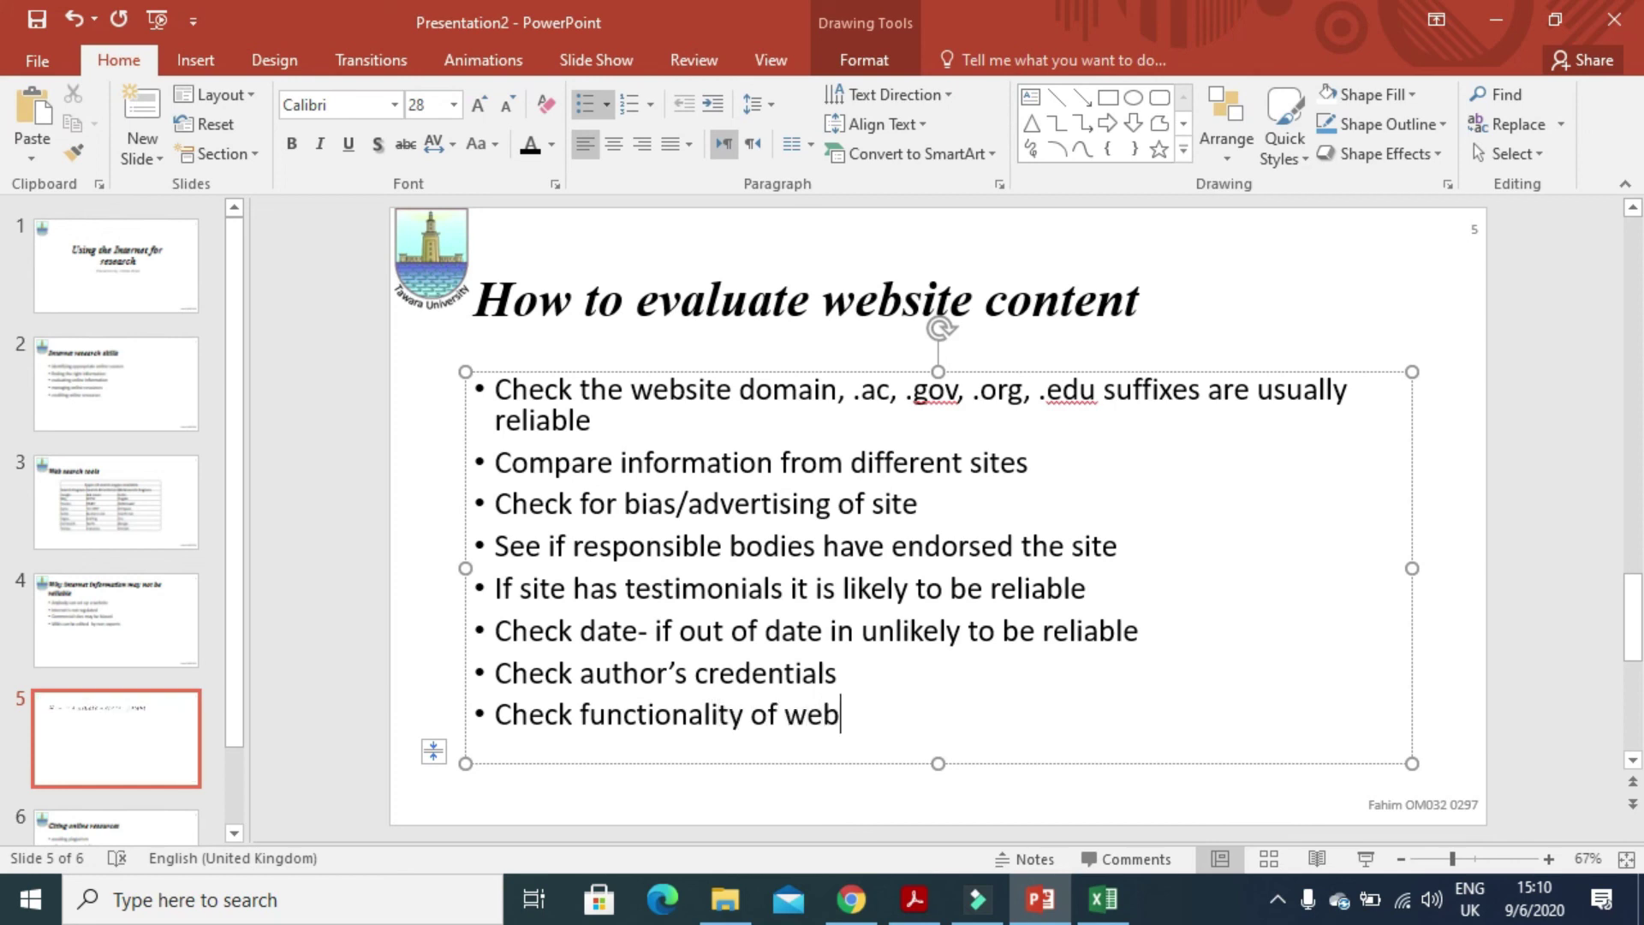
pyautogui.write('site')
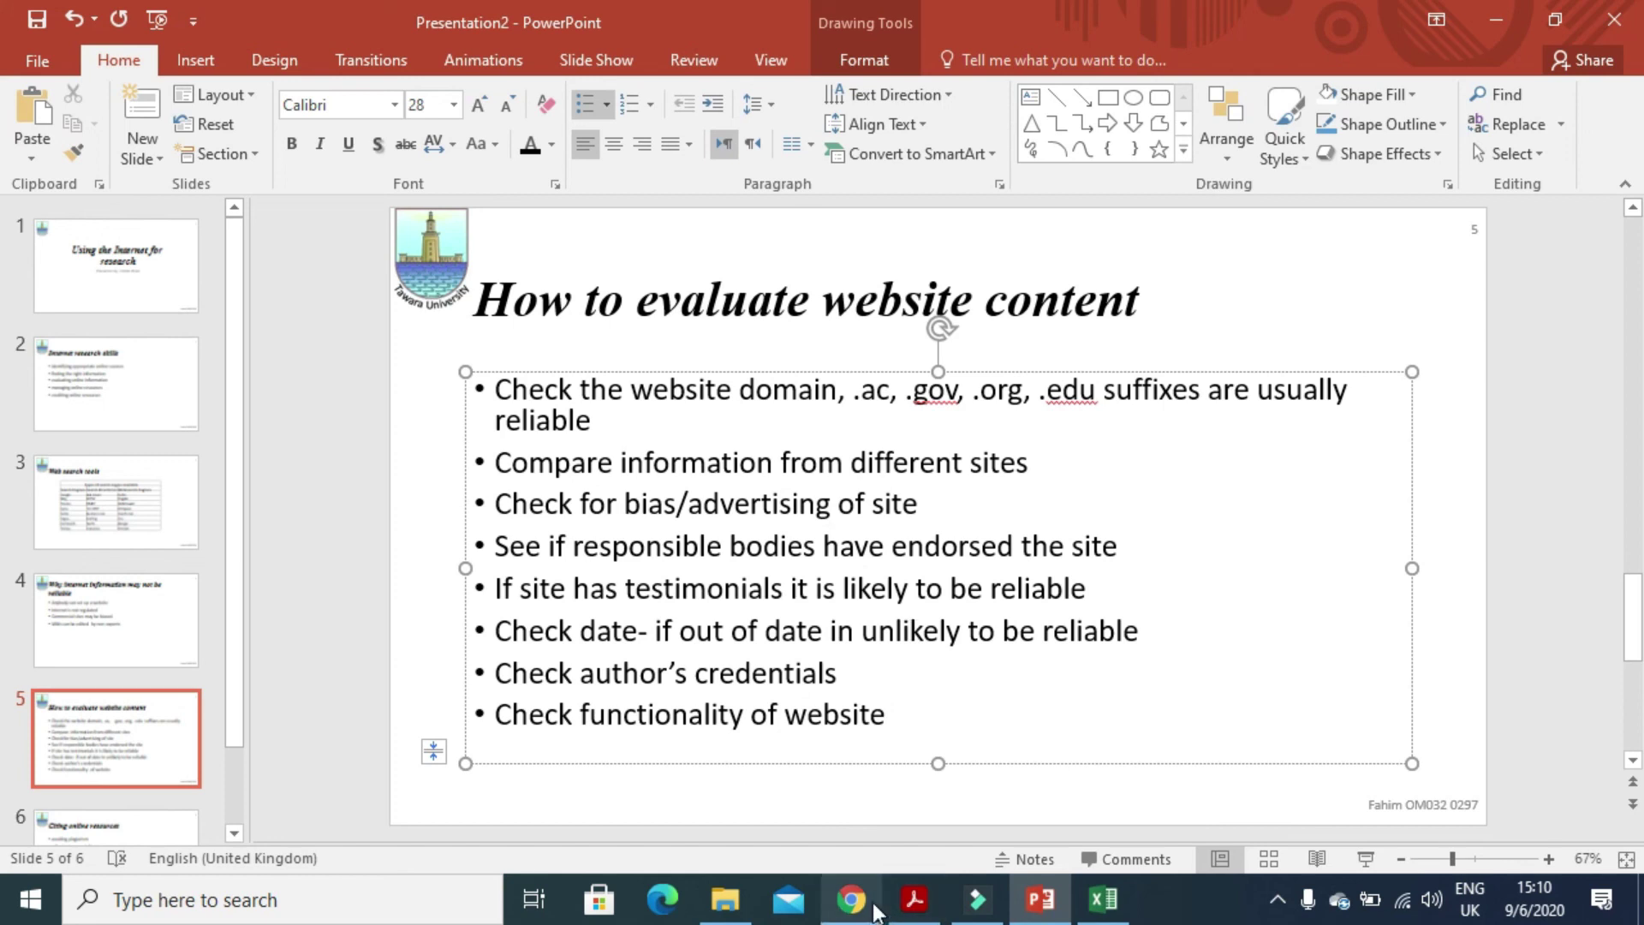
# - In the exam paper, highlight the instruction to print a six-slide handout
pyautogui.click(914, 899)
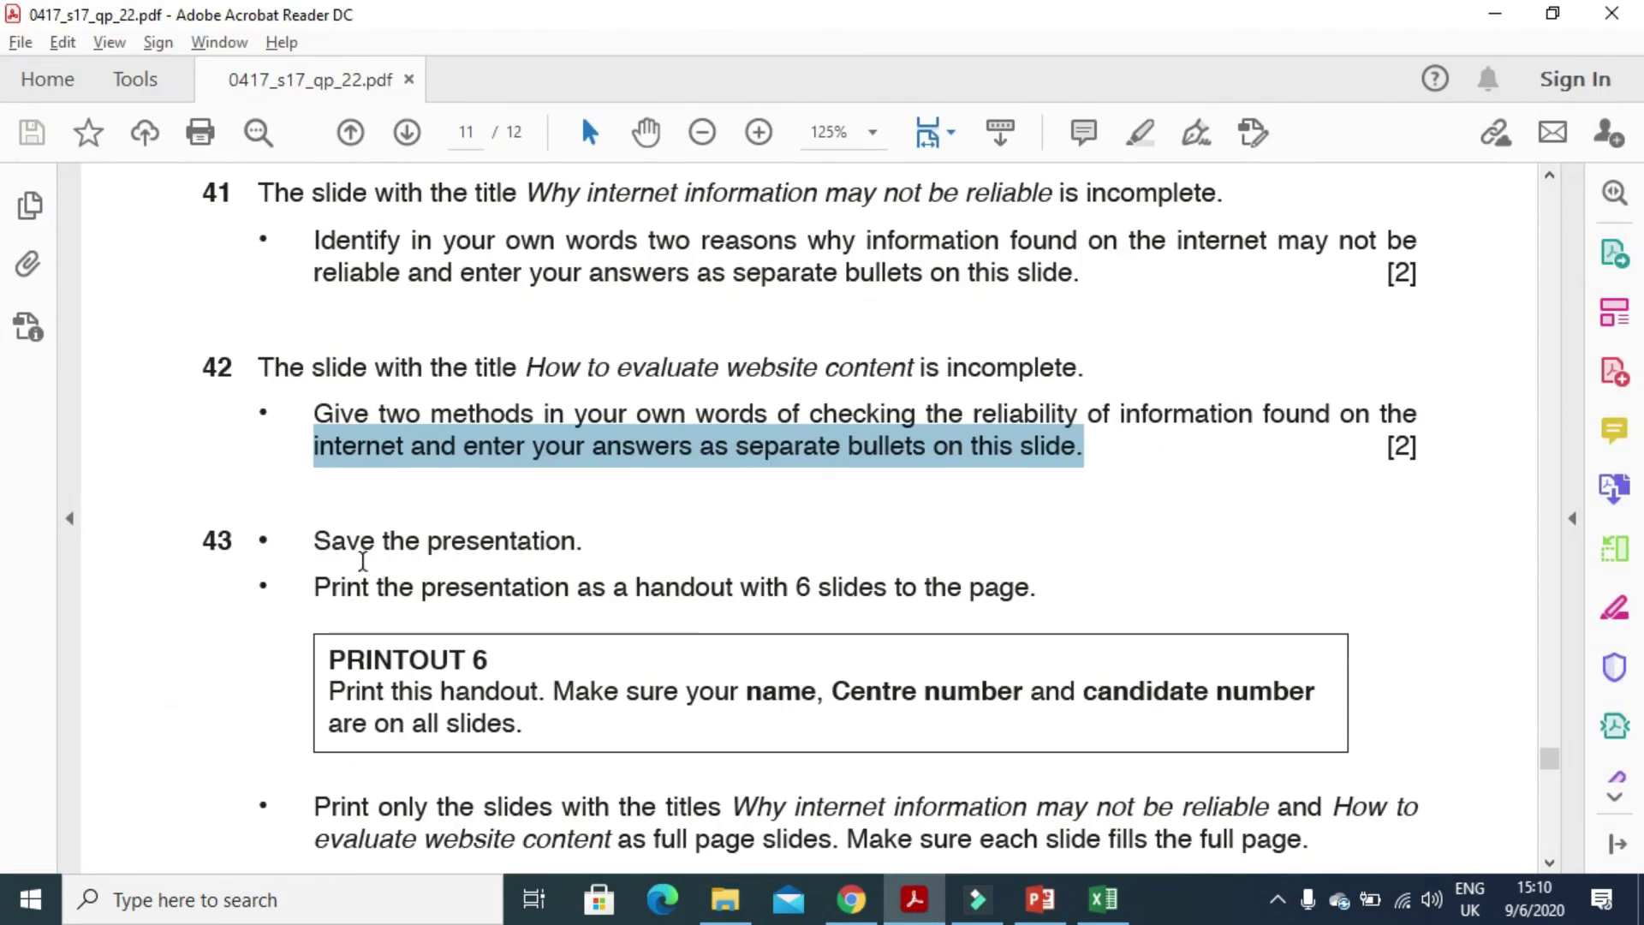
pyautogui.moveTo(319, 542); pyautogui.dragTo(579, 543)
pyautogui.scroll(-2, 313, 484)
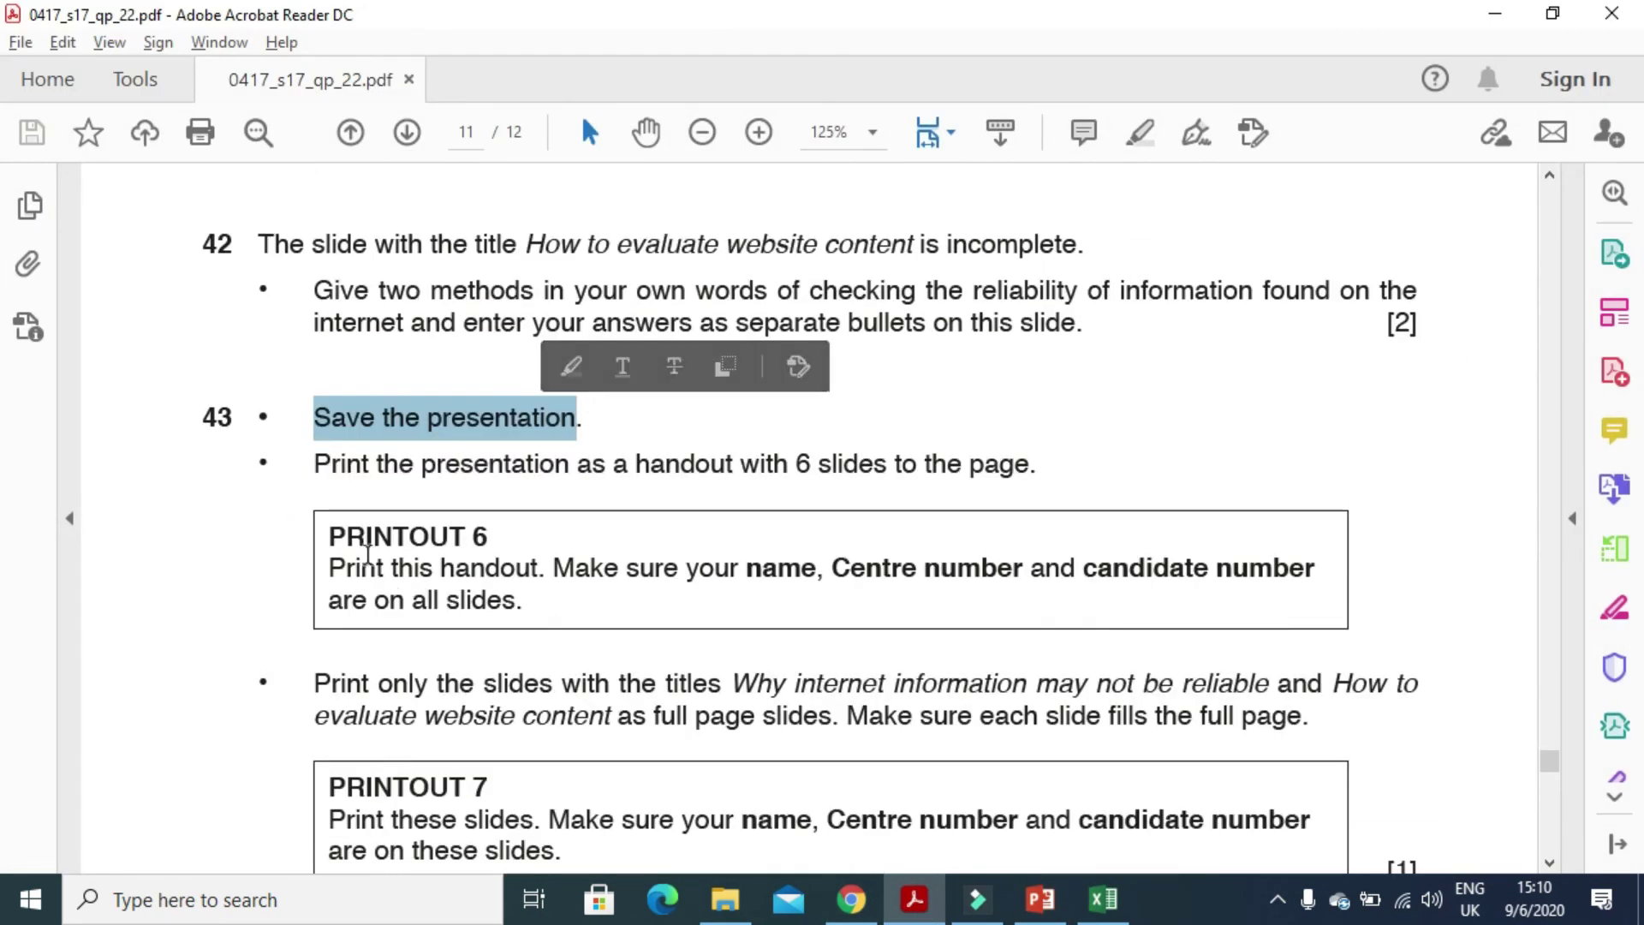
pyautogui.moveTo(313, 484); pyautogui.dragTo(1038, 471)
# - In PowerPoint's print settings, choose the 6 Slides Horizontal handout layout, then go back to the exam paper
pyautogui.click(1040, 899)
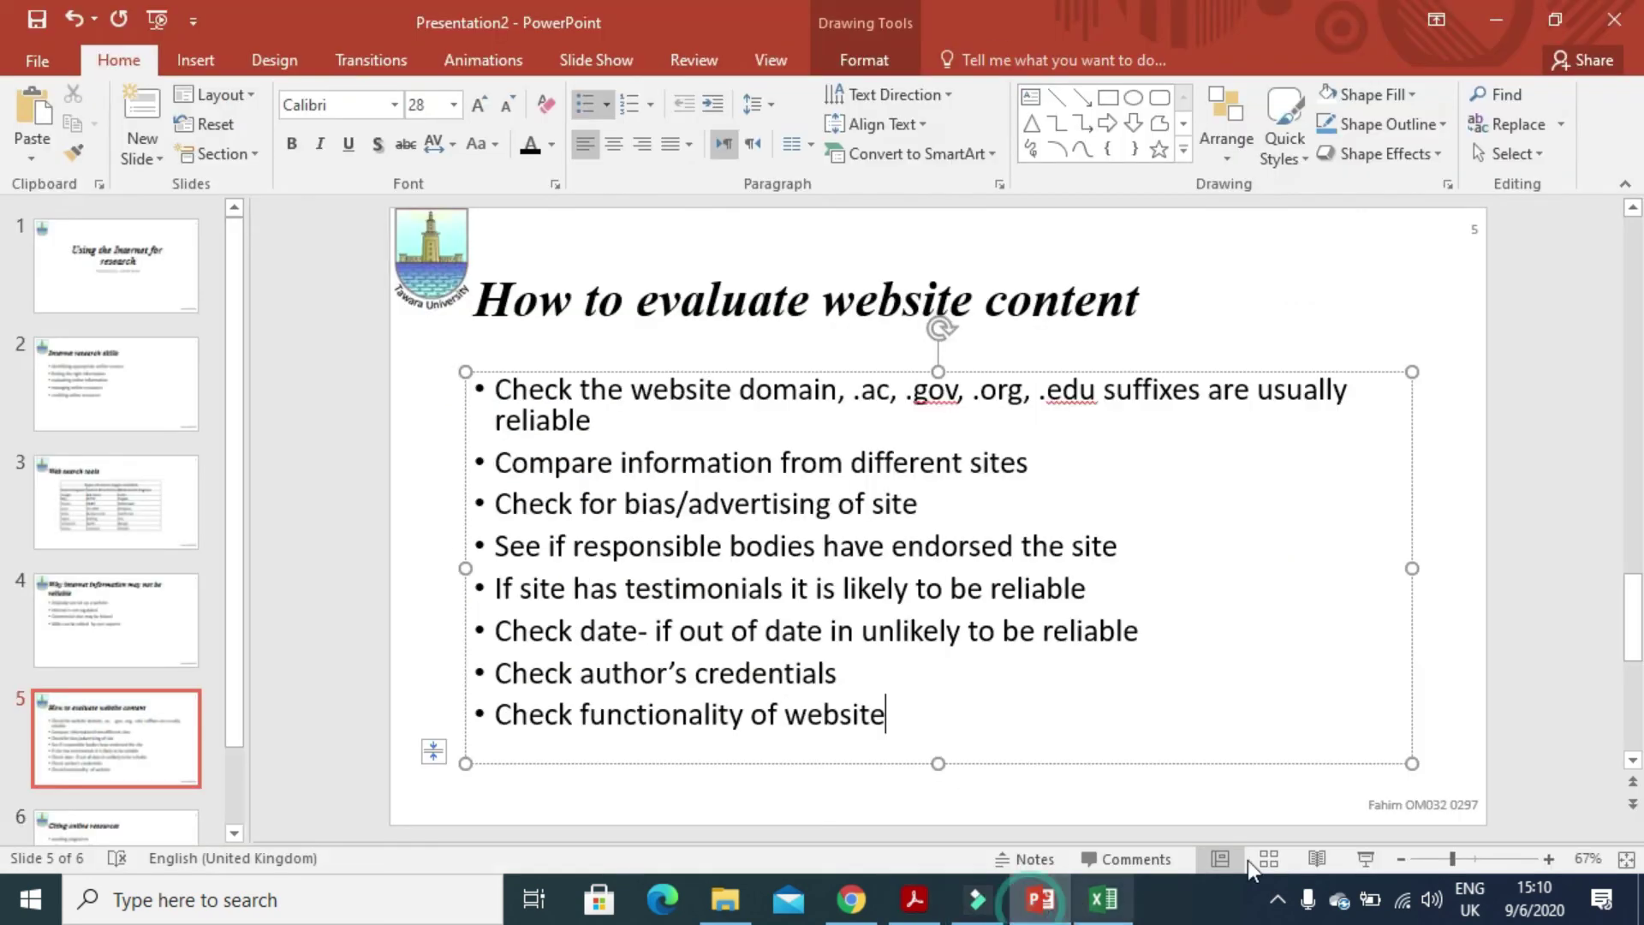
pyautogui.click(28, 67)
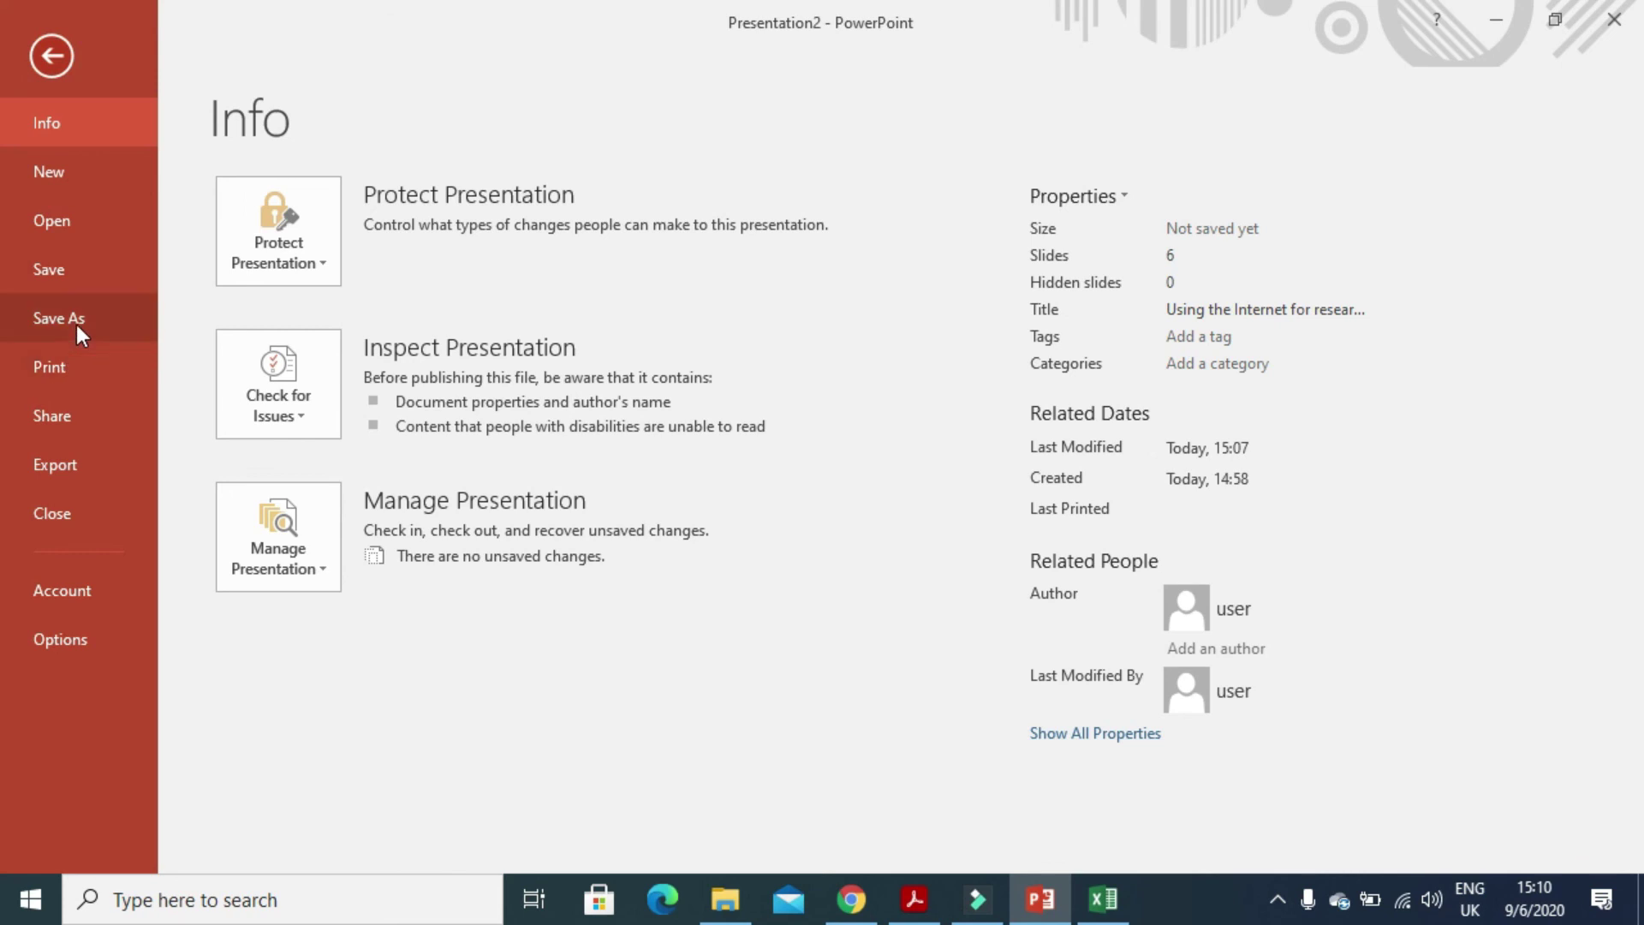
pyautogui.click(81, 364)
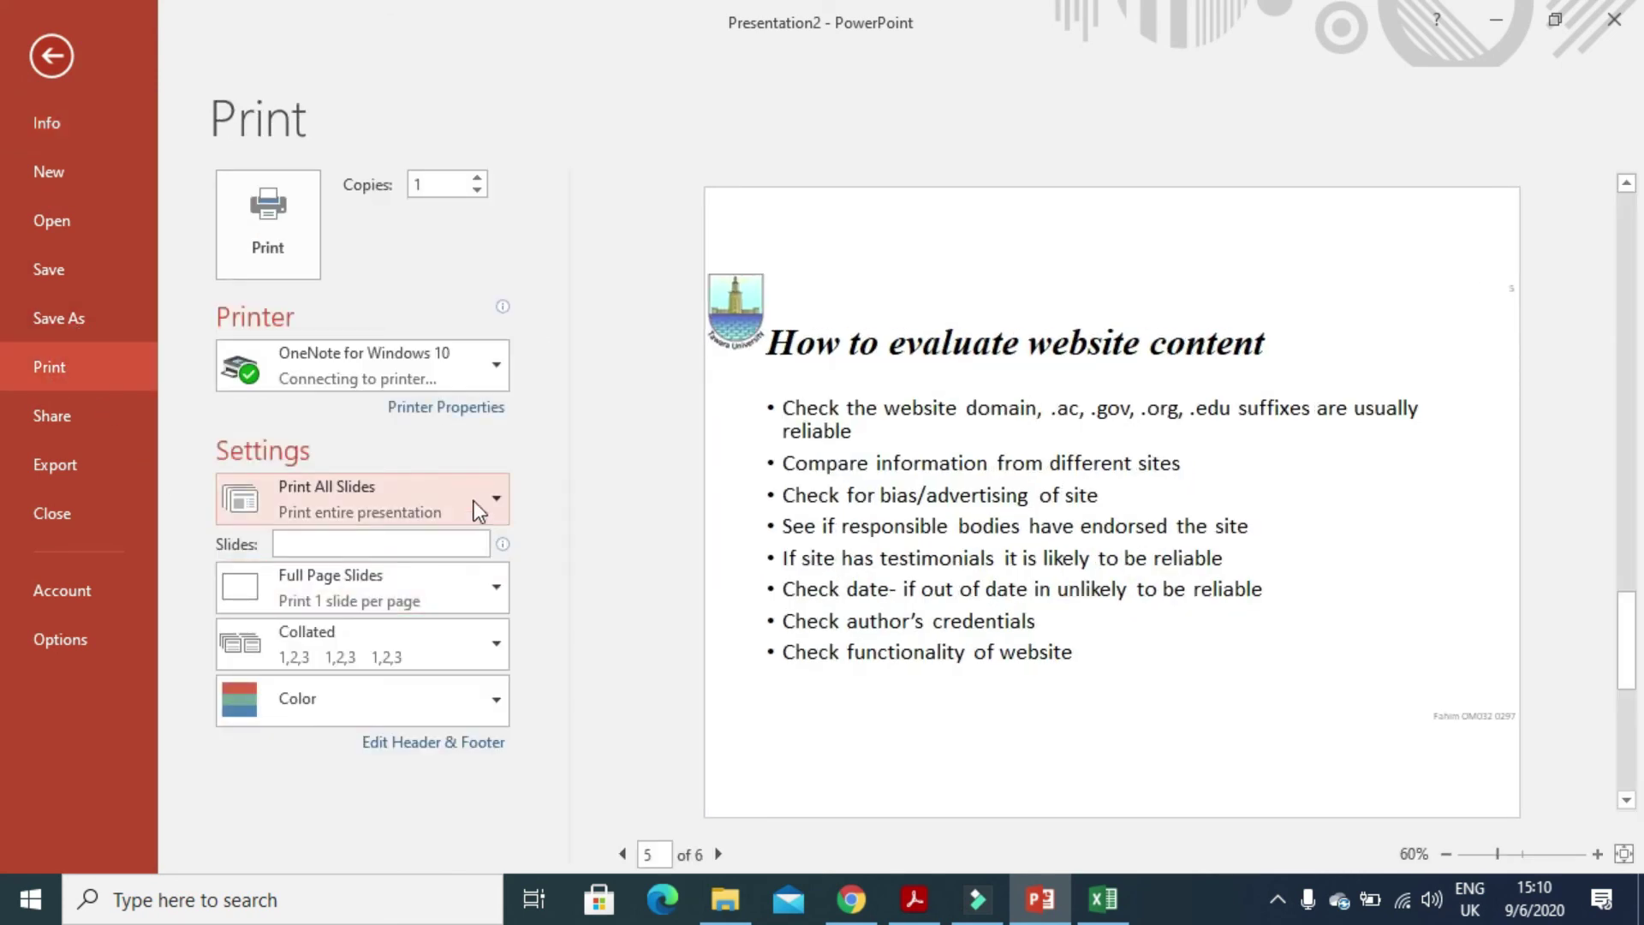
pyautogui.click(397, 599)
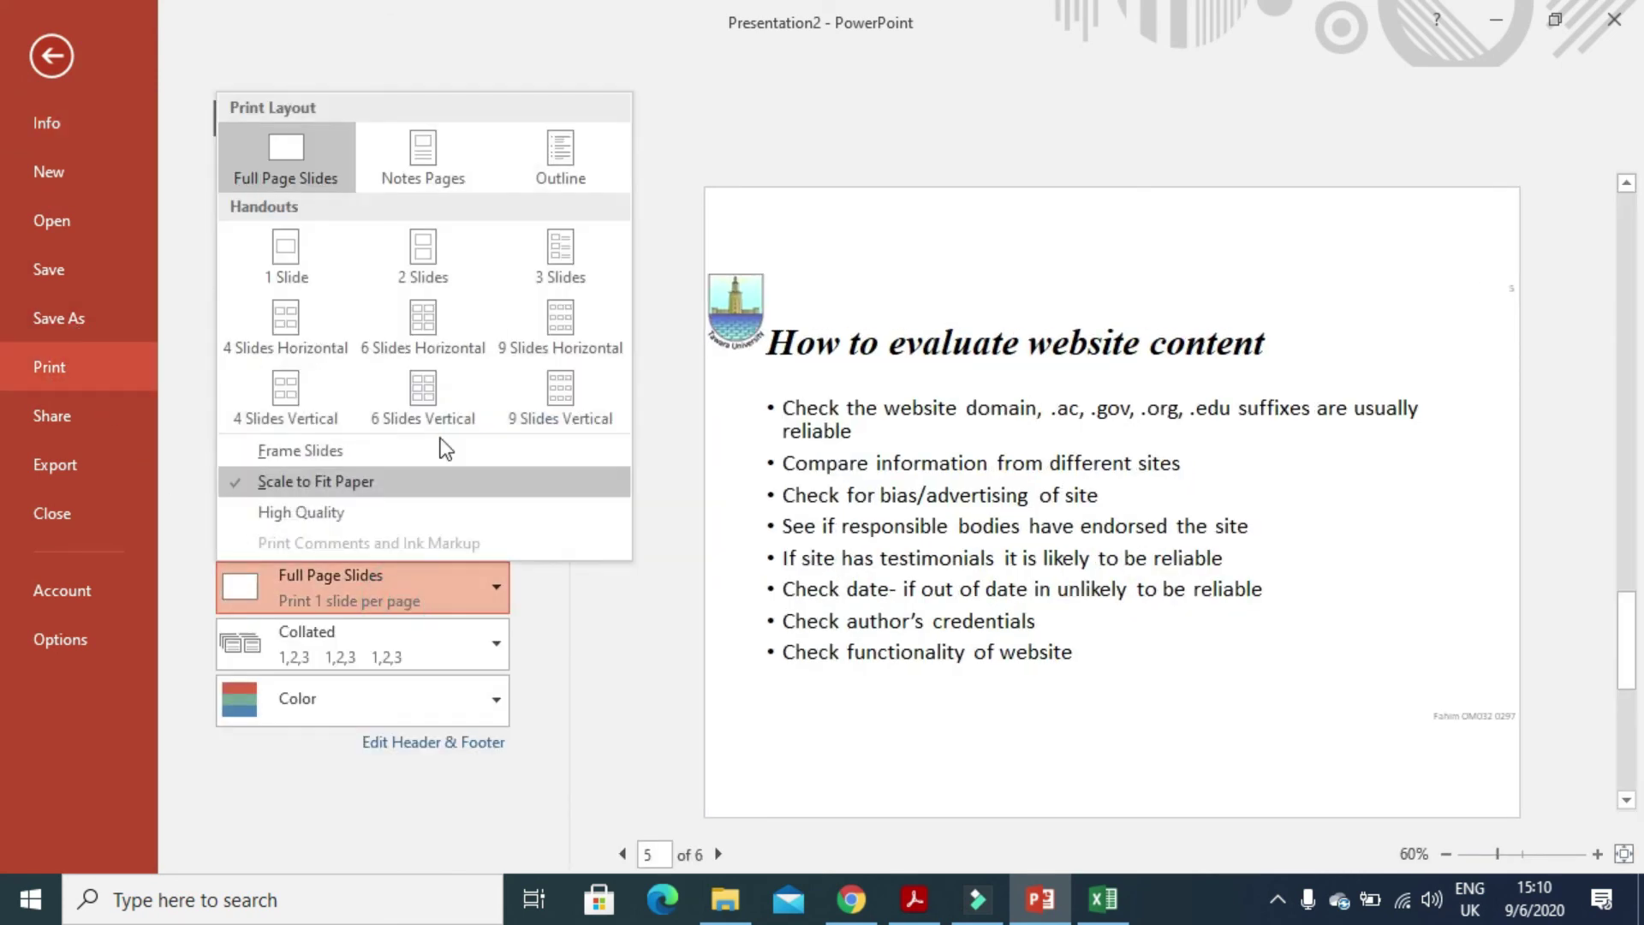
pyautogui.click(430, 356)
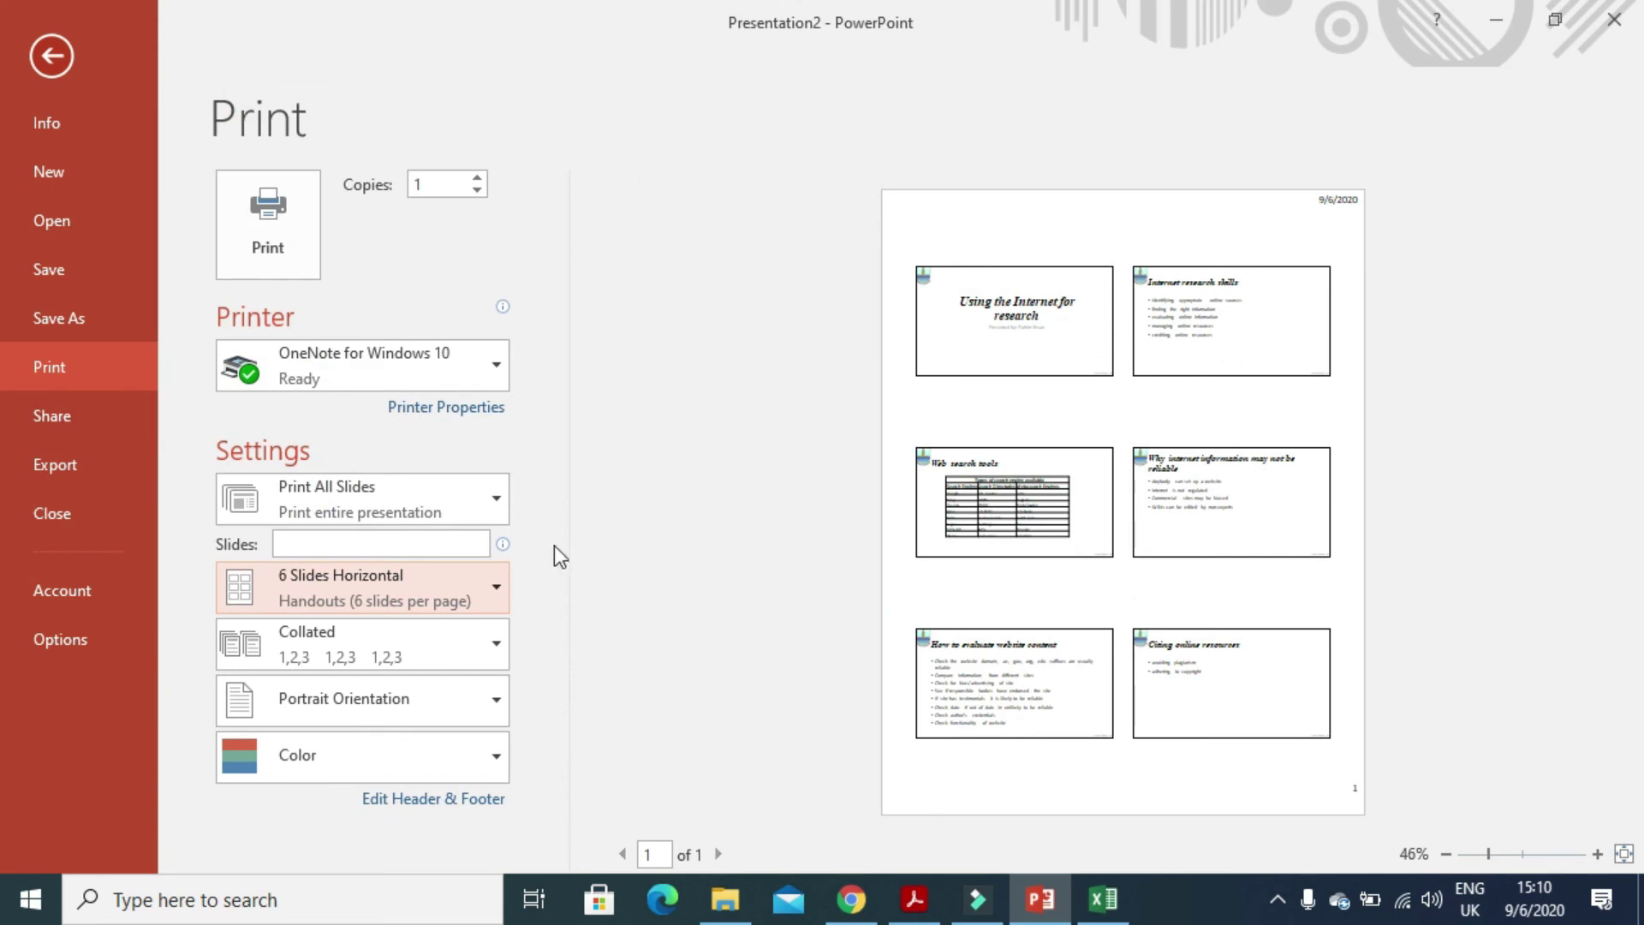
pyautogui.click(913, 898)
pyautogui.scroll(-1, 628, 681)
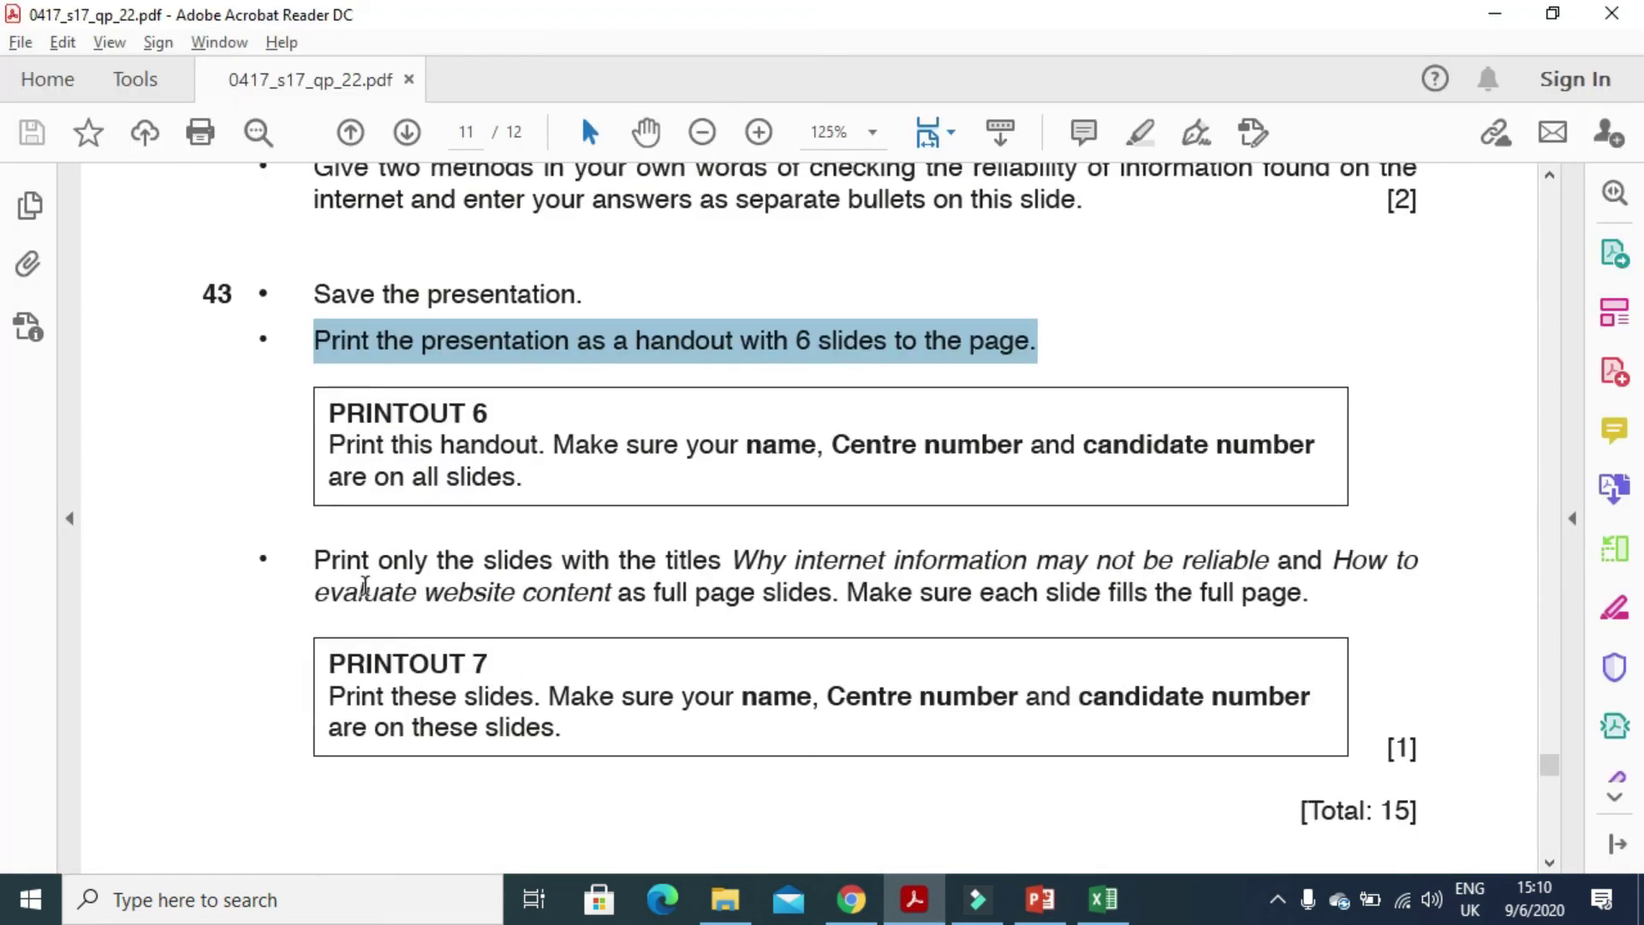
pyautogui.moveTo(308, 566); pyautogui.dragTo(1374, 573)
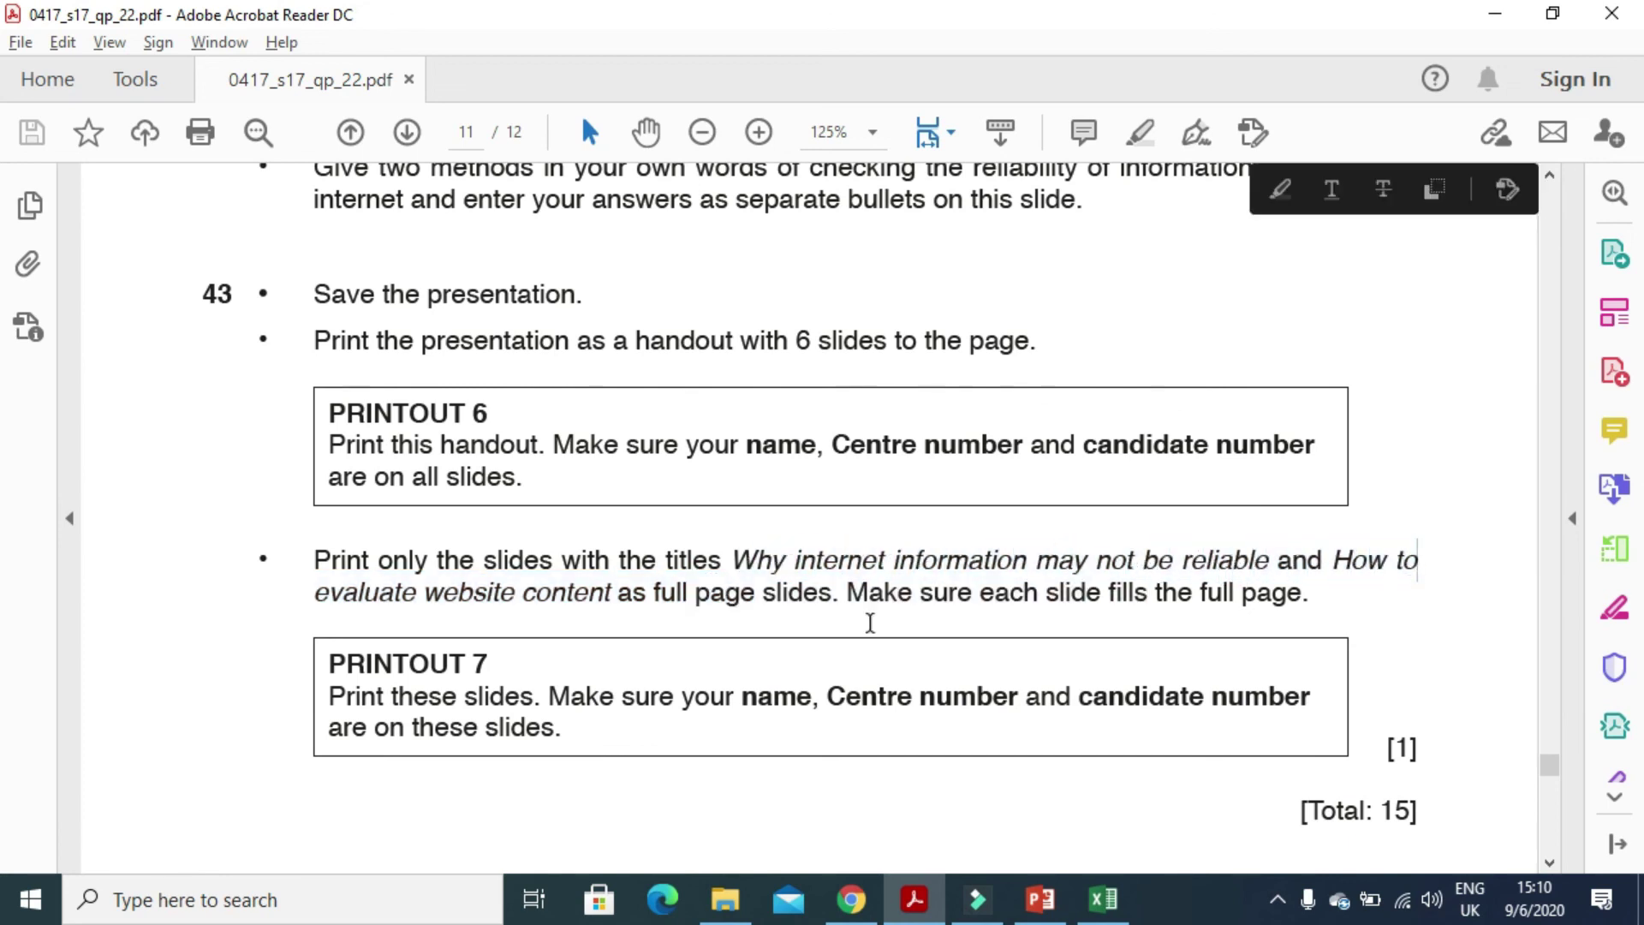
pyautogui.moveTo(316, 599); pyautogui.dragTo(832, 599)
# - Switch the print layout to Full Page Slides, preview slide 4, then reread the exam paper's printout instruction
pyautogui.click(901, 903)
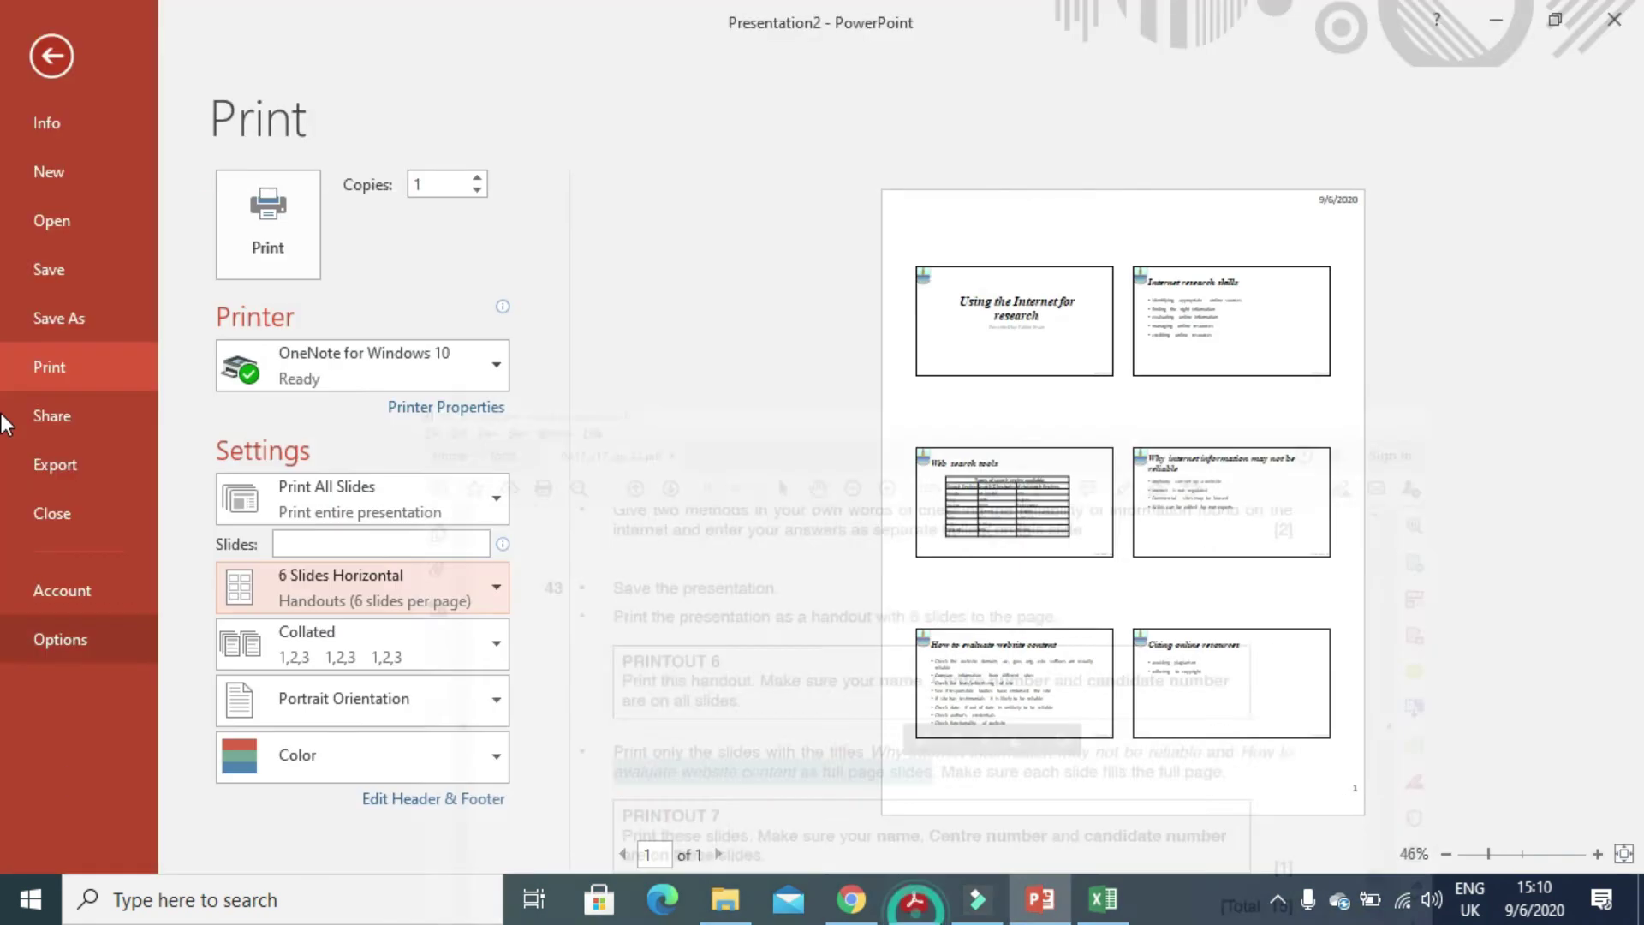
pyautogui.click(422, 605)
pyautogui.click(266, 148)
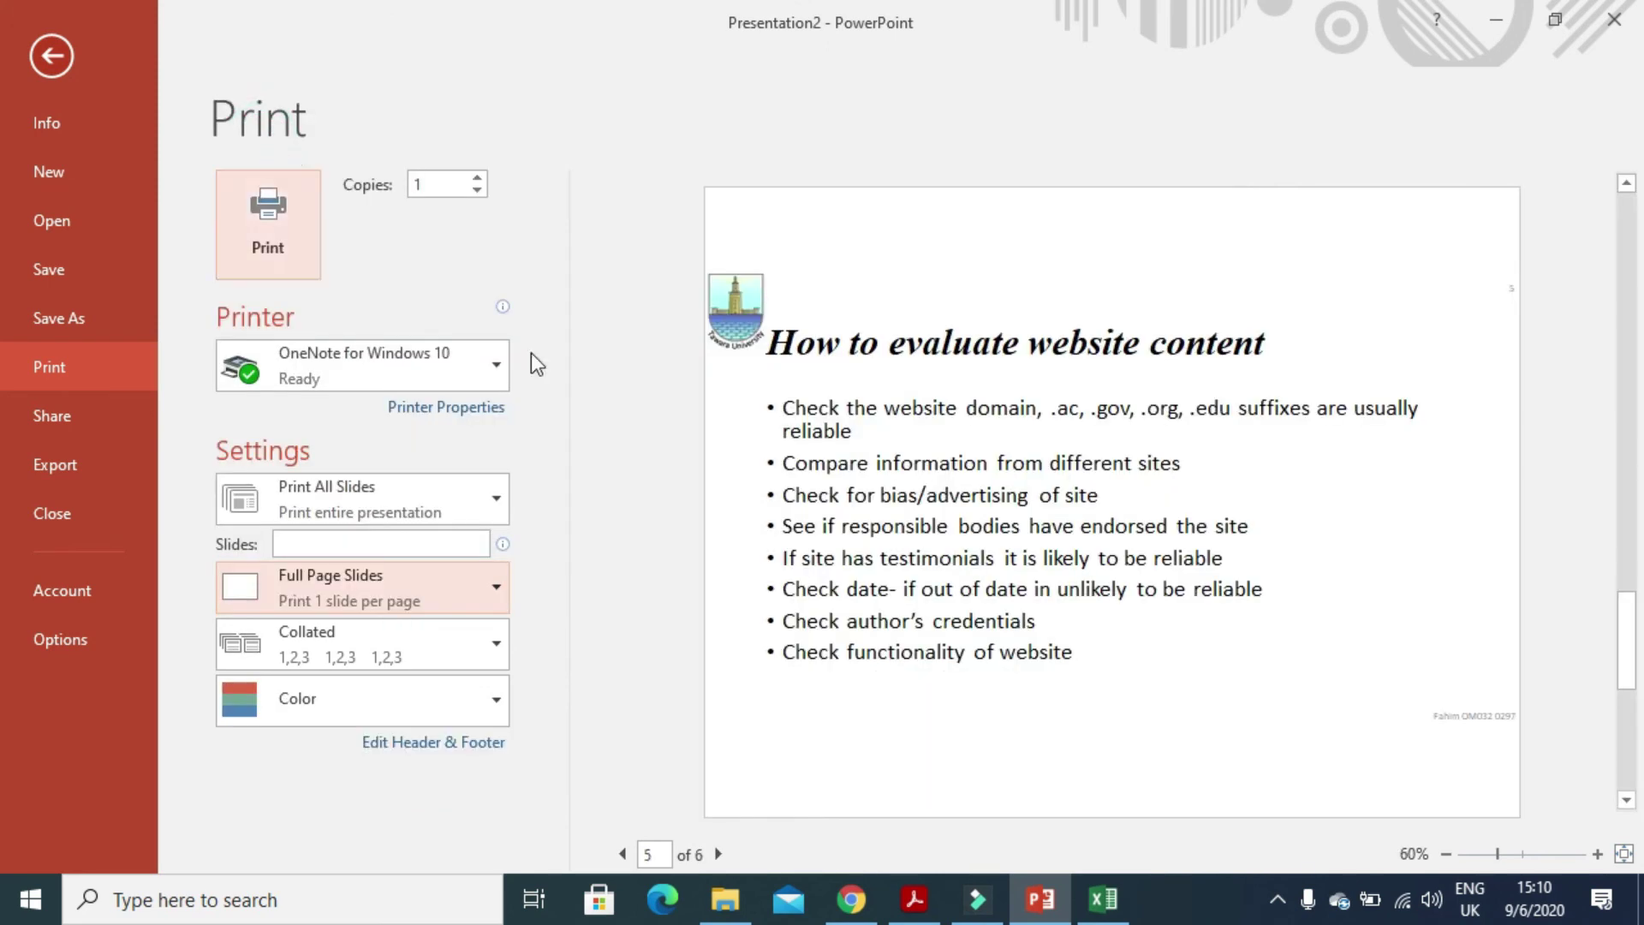
pyautogui.click(623, 855)
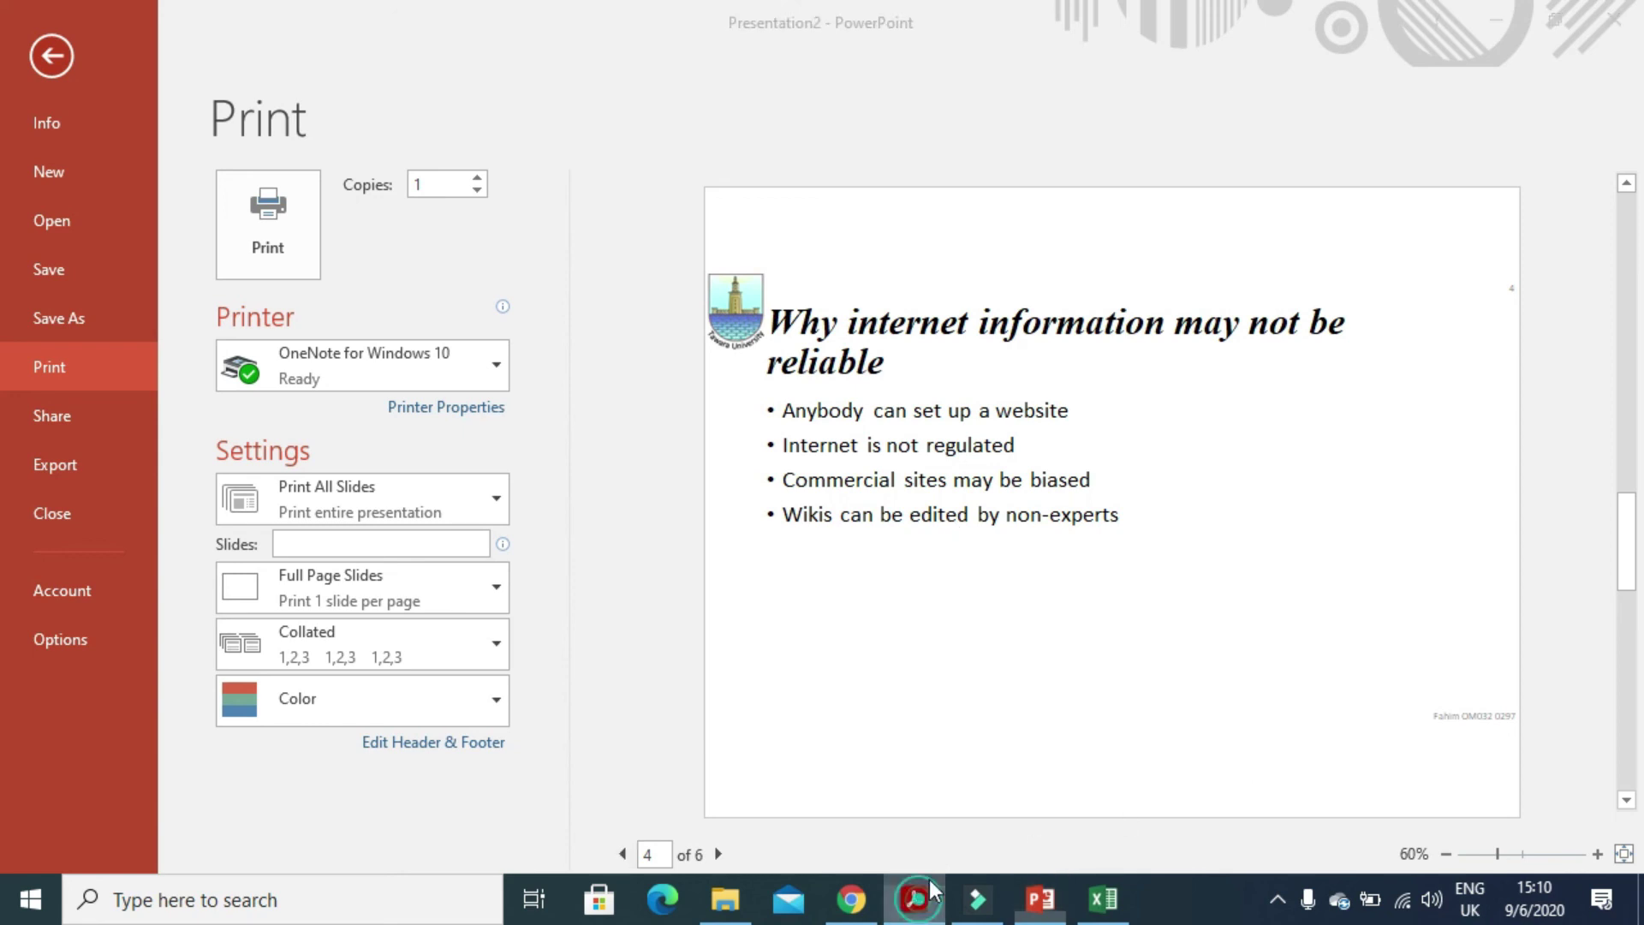
pyautogui.click(914, 897)
pyautogui.scroll(-2, 978, 628)
pyautogui.scroll(3, 977, 628)
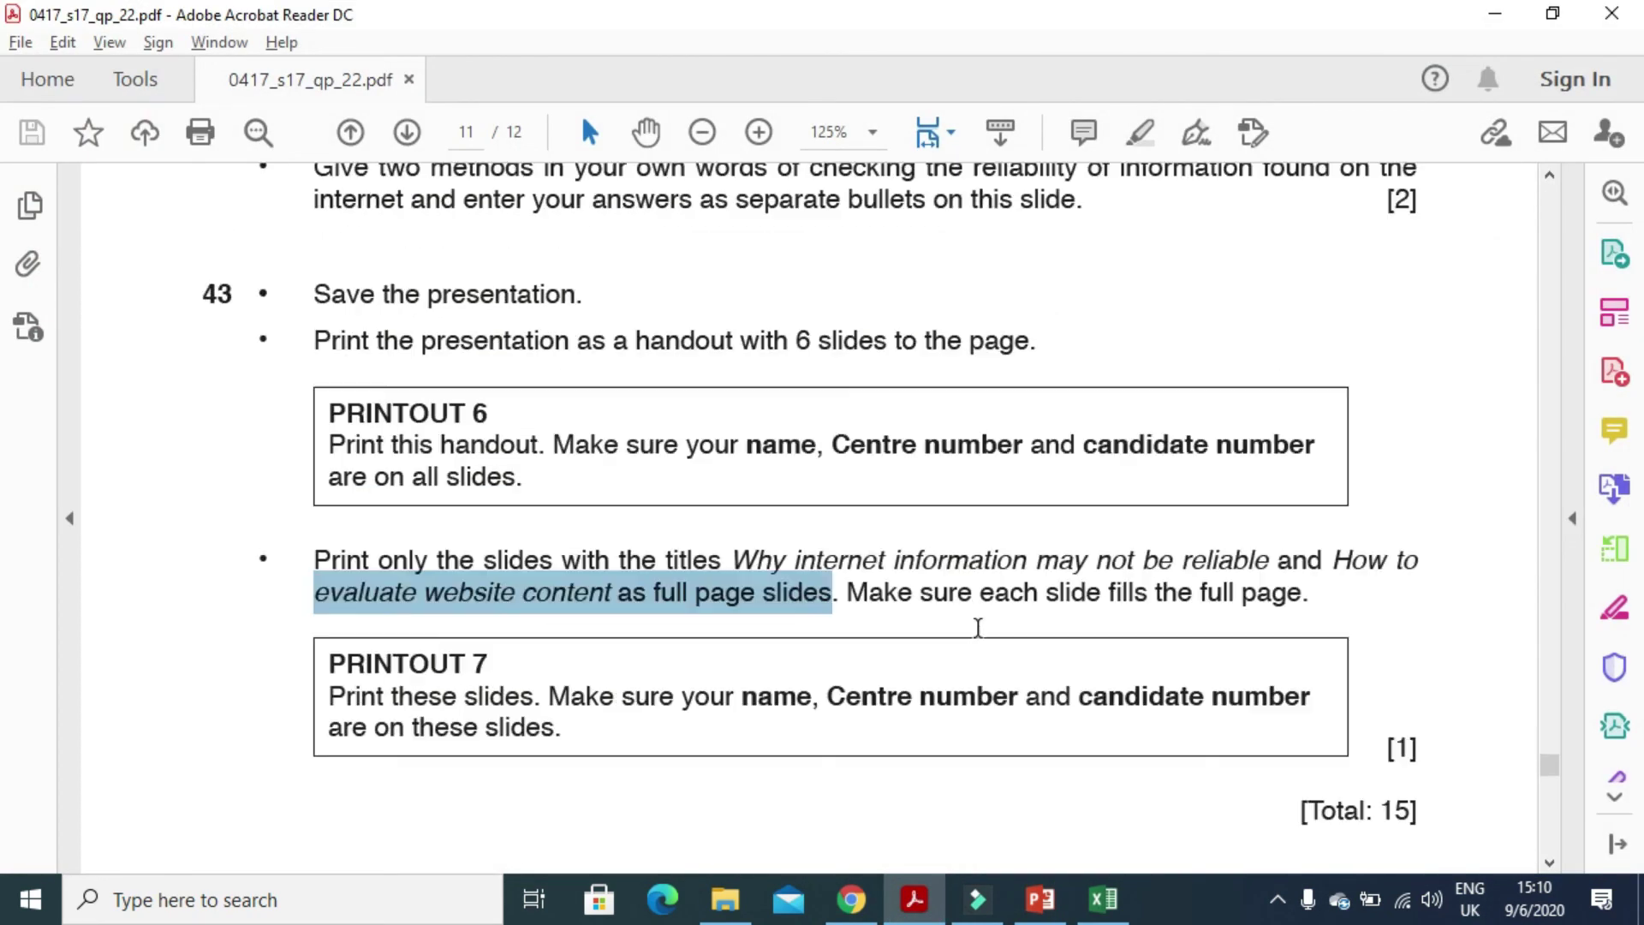